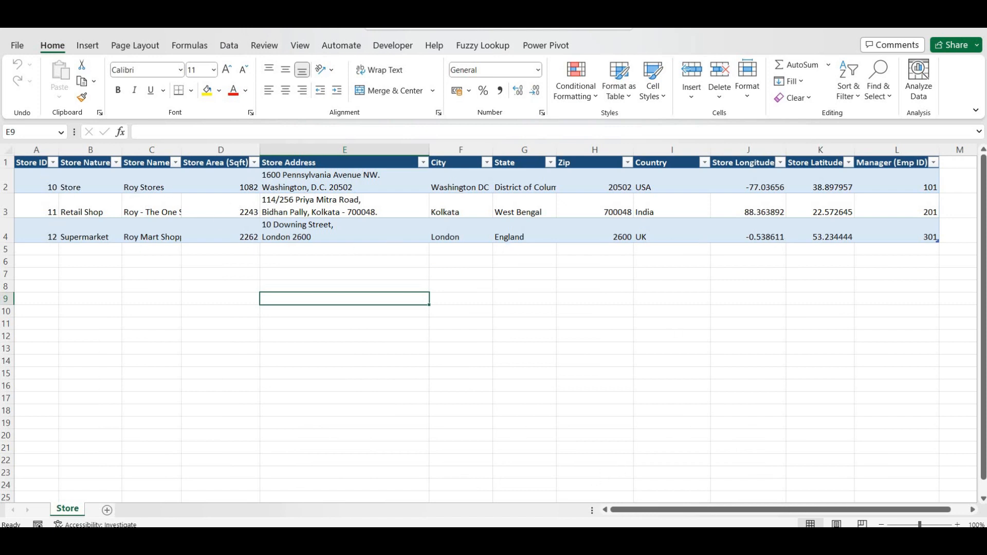
- Look over the columns of the Sales Table workbook and switch to the blank sheet in Joins_Merge.xlsx
click(668, 471)
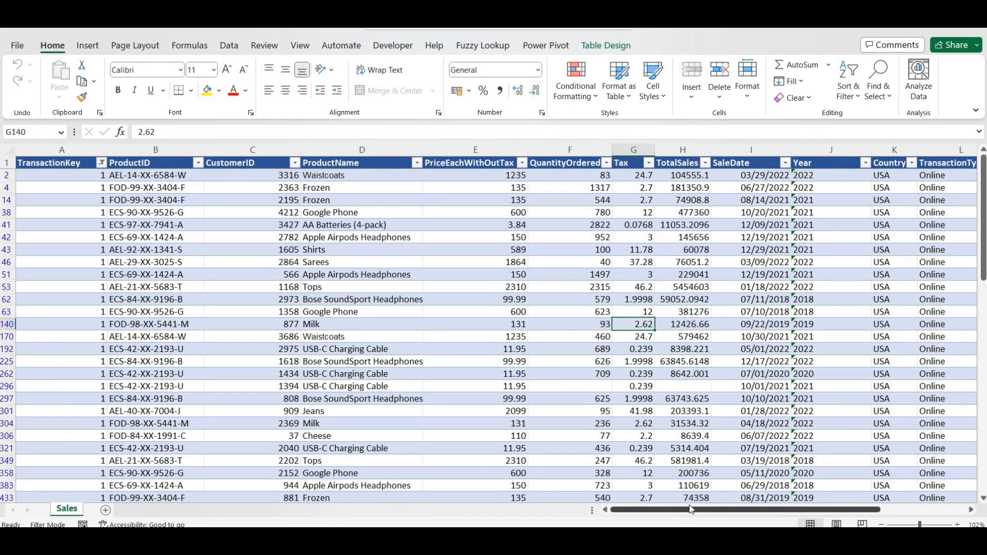
drag(692, 509, 595, 506)
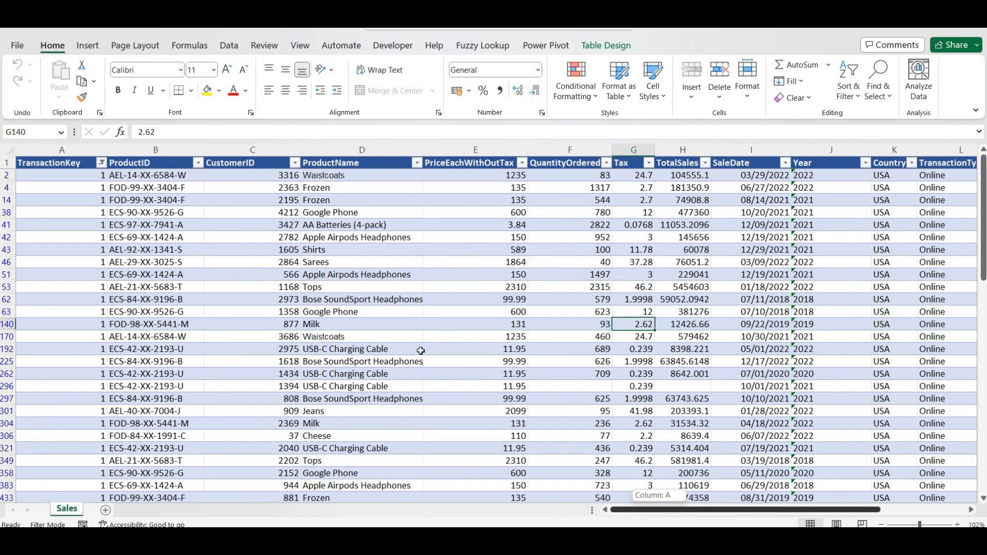
click(397, 483)
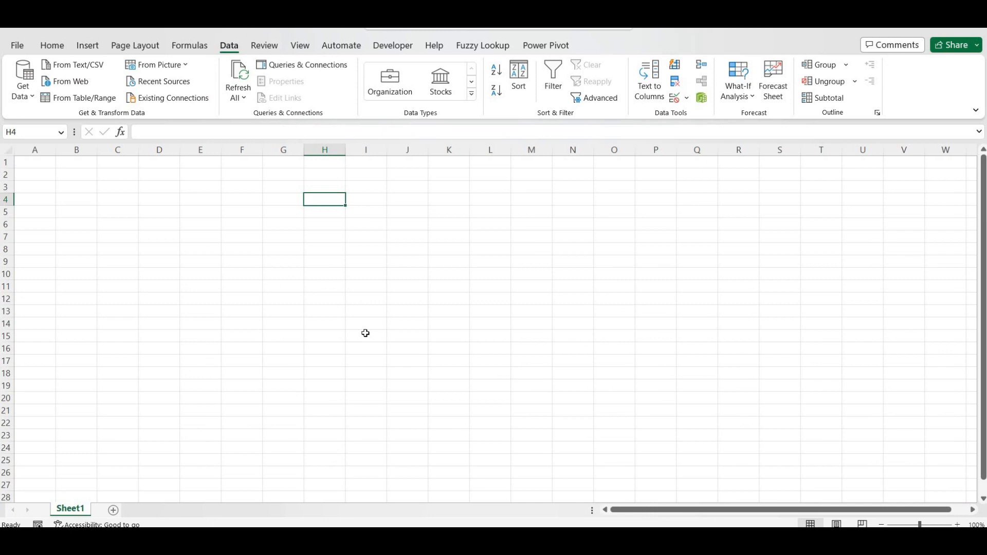
- Copy the Store ID column with its header from Store Table.xlsx into Joins_Merge.xlsx, starting at cell D5
mouse_move(527, 539)
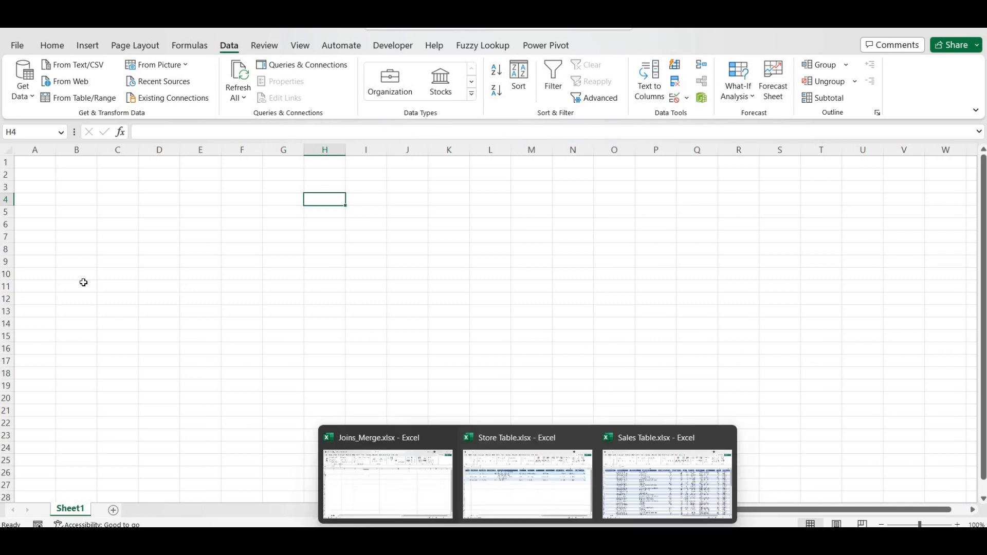
click(528, 484)
drag(30, 164, 31, 236)
key(ctrl+c)
key(alt+Tab)
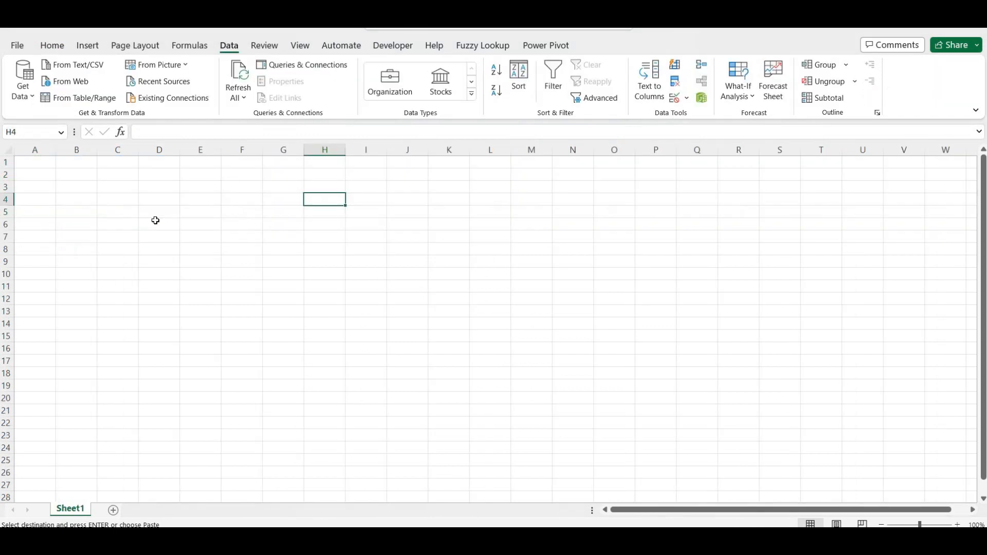
click(158, 212)
key(ctrl+v)
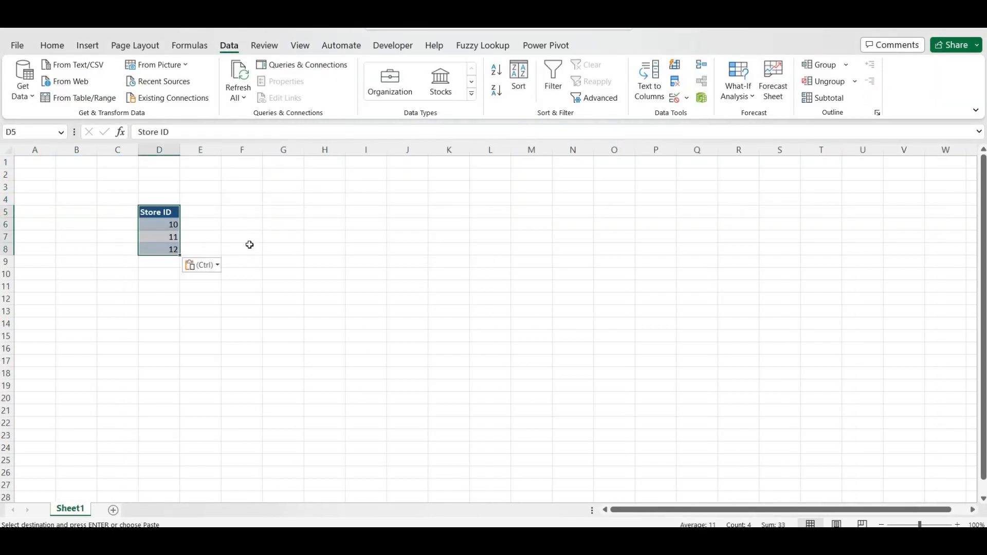
- Switch to Sales Table.xlsx and go through its column headers from ProductName to Country
key(alt+Tab)
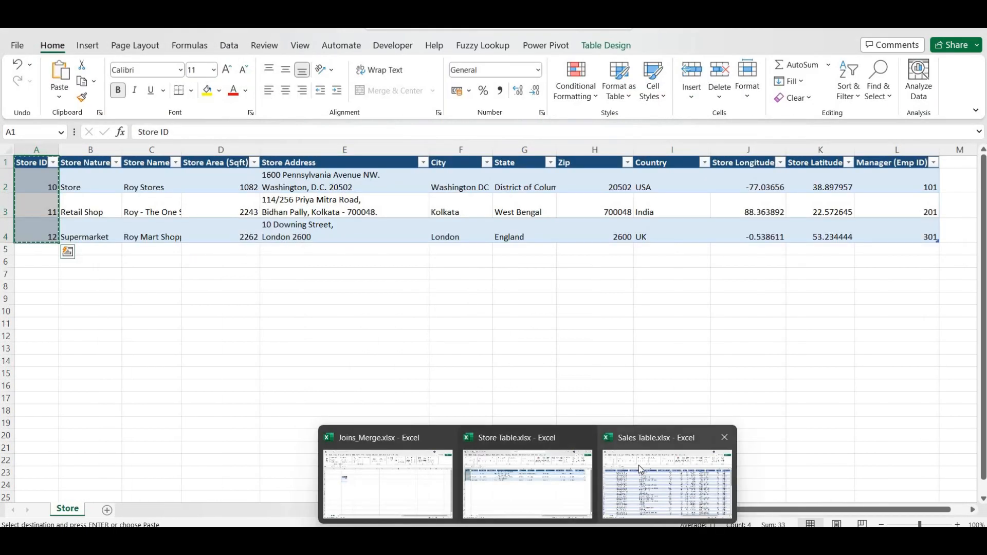
click(640, 469)
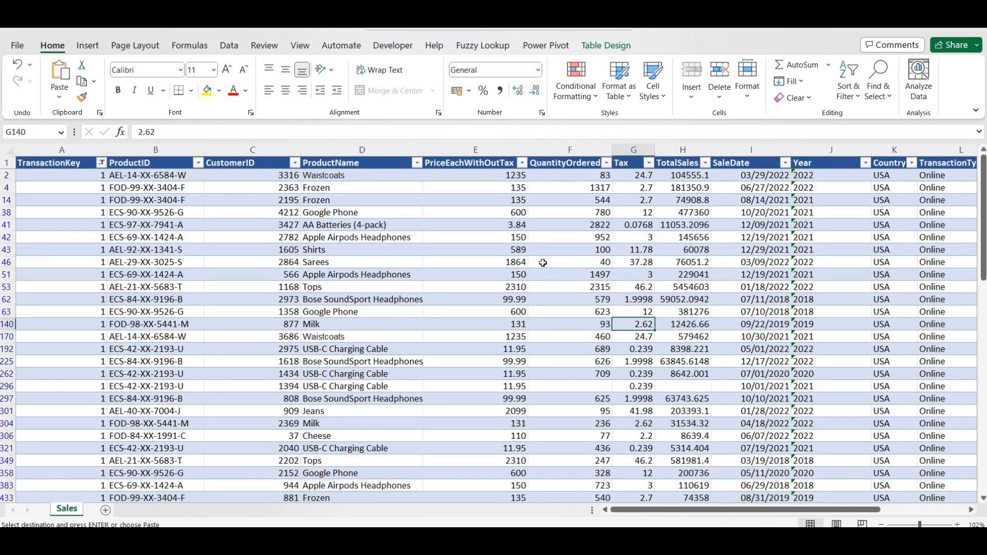
click(377, 180)
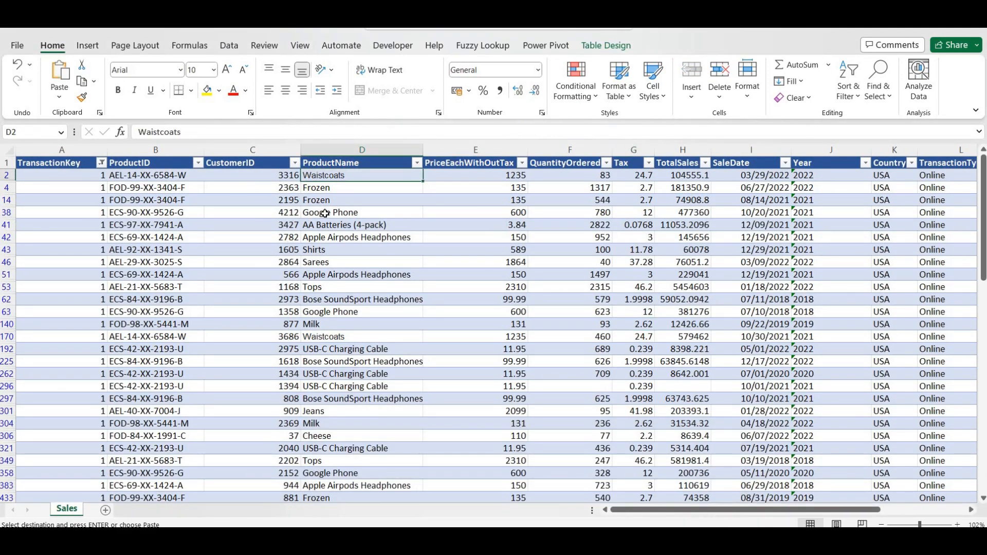
key(Up)
key(Right)
key(Right)
key(Right)
key(Right)
key(Right)
key(Right)
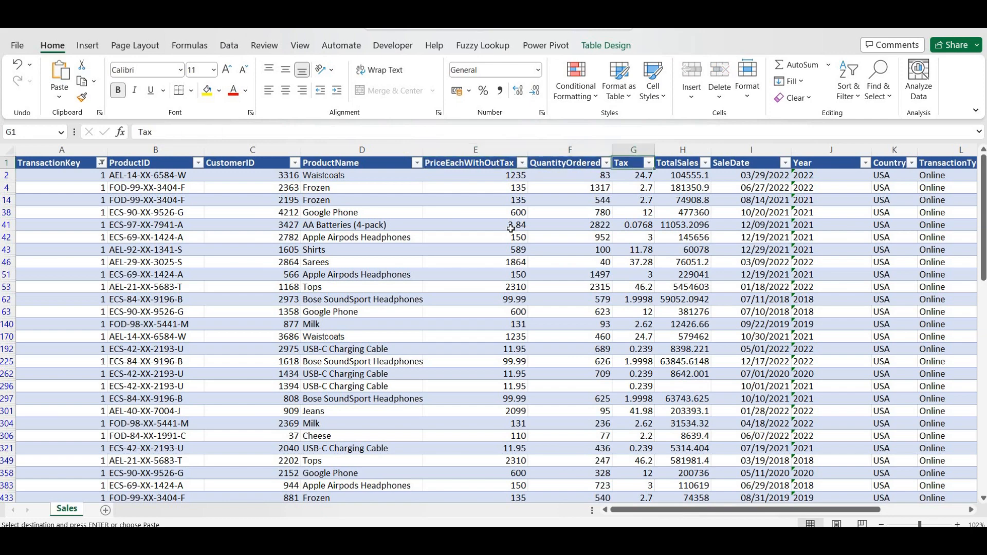
key(Right)
key(Right)
key(Right)
key(Right)
key(Right)
key(Right)
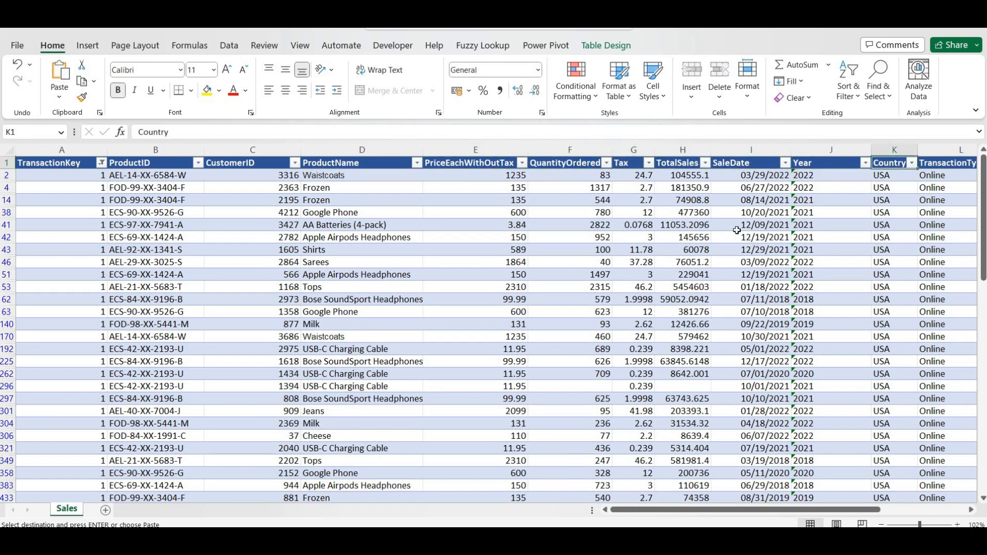
key(Tab)
key(Tab)
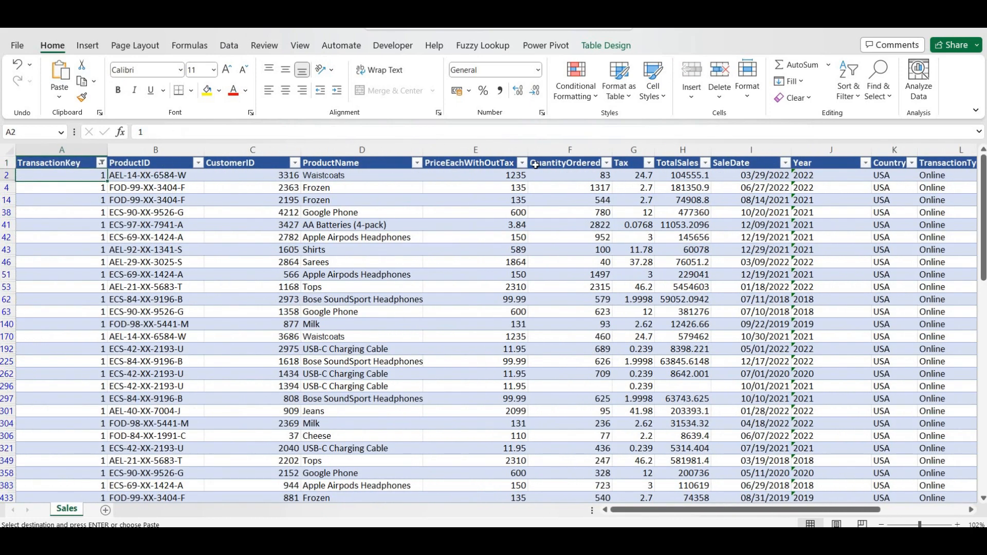
- Examine the sales table's QuantityOrdered, TotalSales and Year headers, including the TotalSales filter options
click(556, 165)
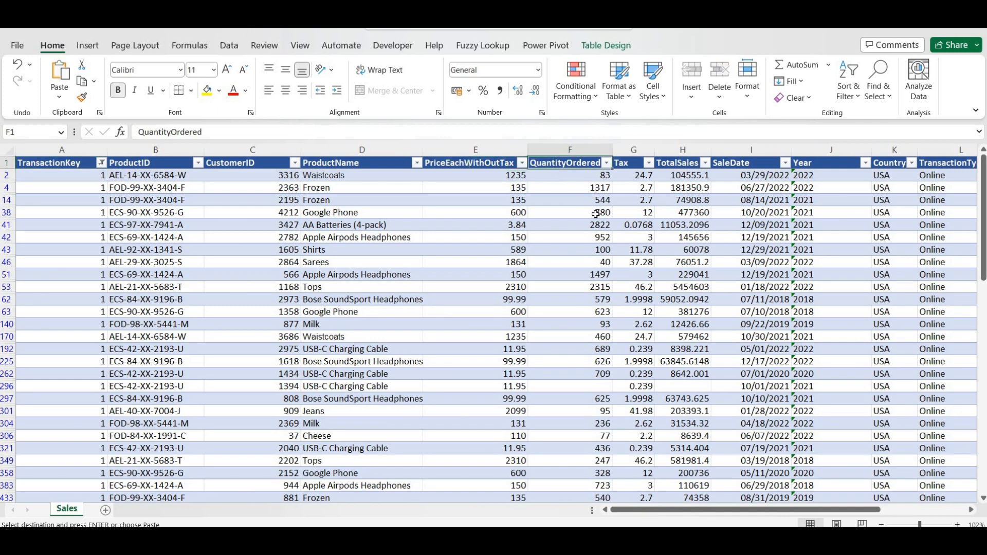
key(Home)
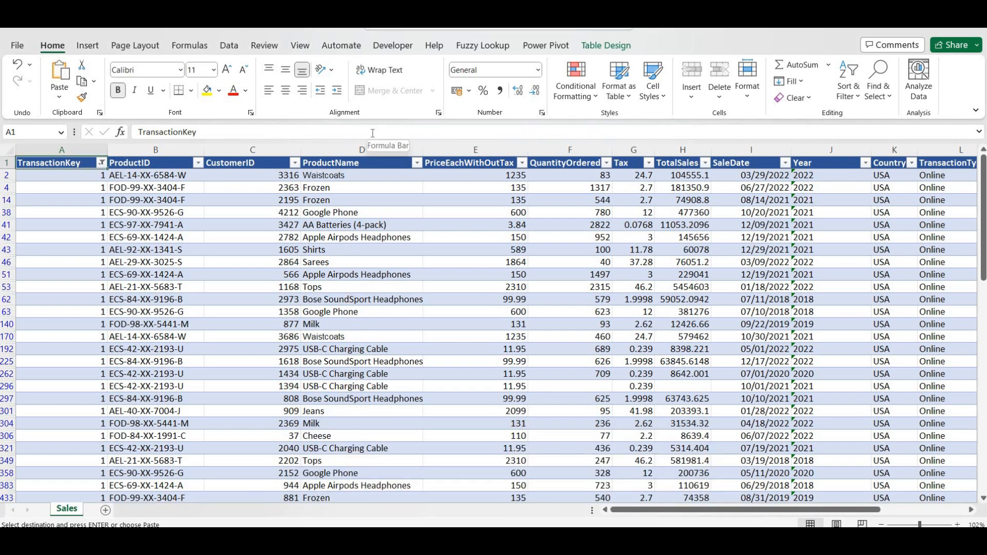
key(Right)
key(Right)
key(Right)
key(Right)
key(Right)
key(Right)
key(Right)
key(alt+Down)
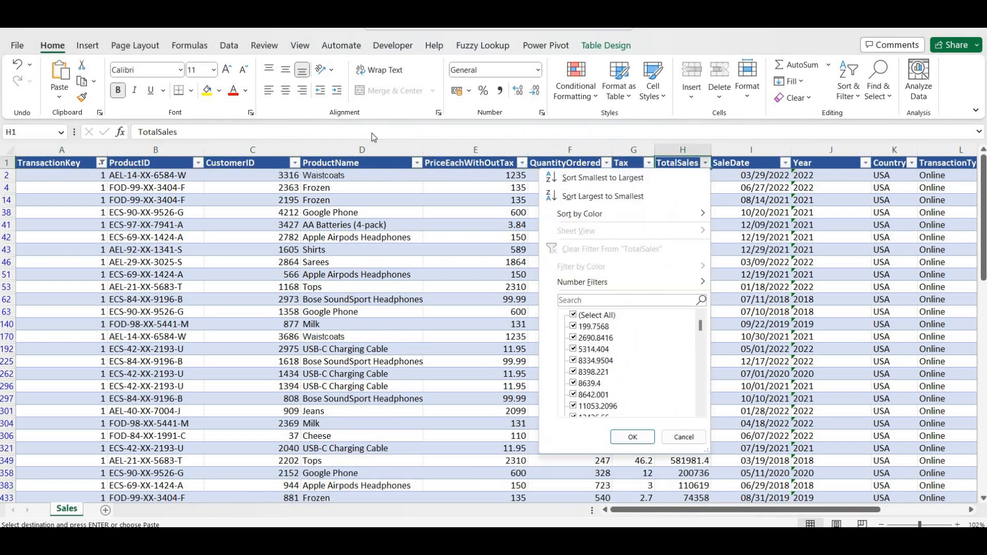
key(Escape)
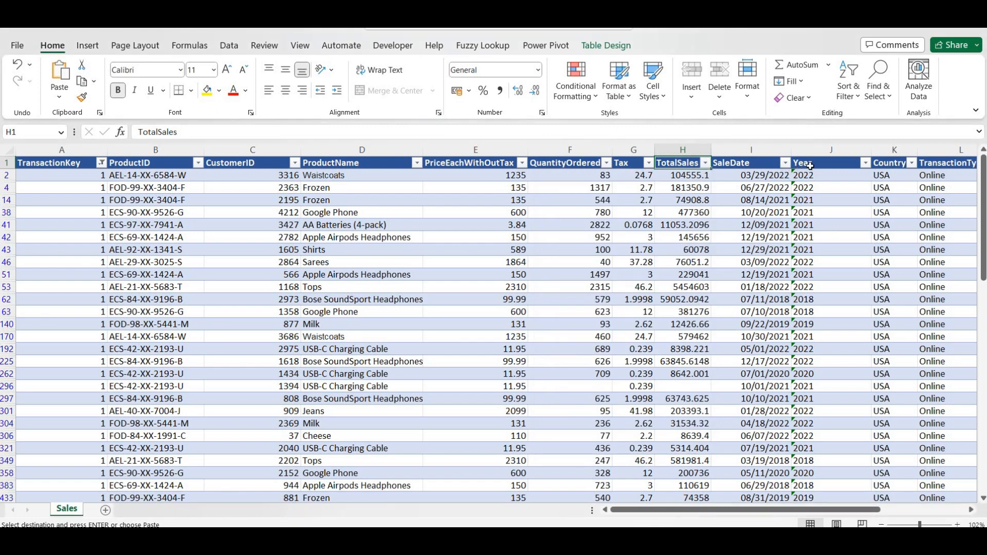
key(Right)
key(Right)
drag(759, 512, 738, 511)
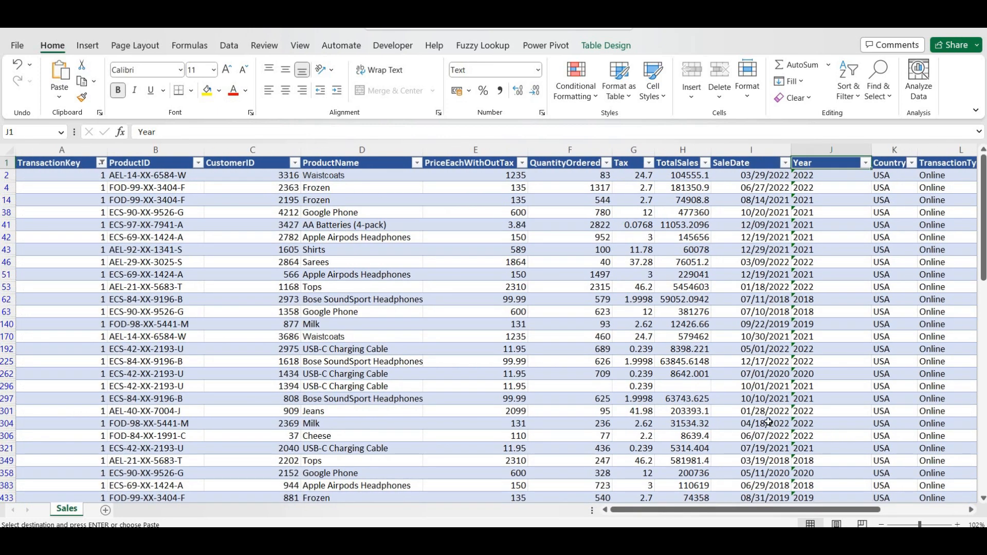
- Filter the sales table's StoreID column to show only store 10
drag(772, 512, 874, 514)
click(792, 163)
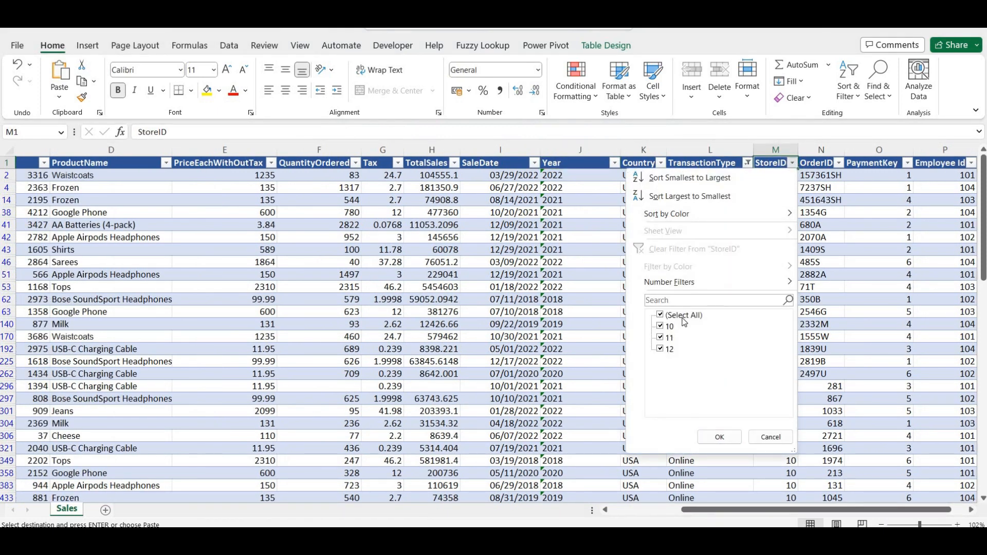
key(space)
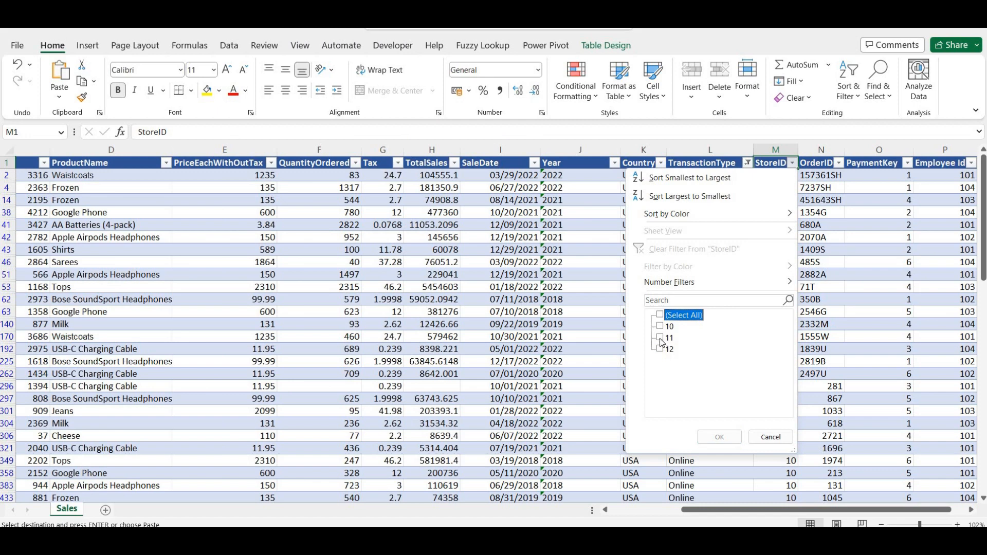
click(661, 326)
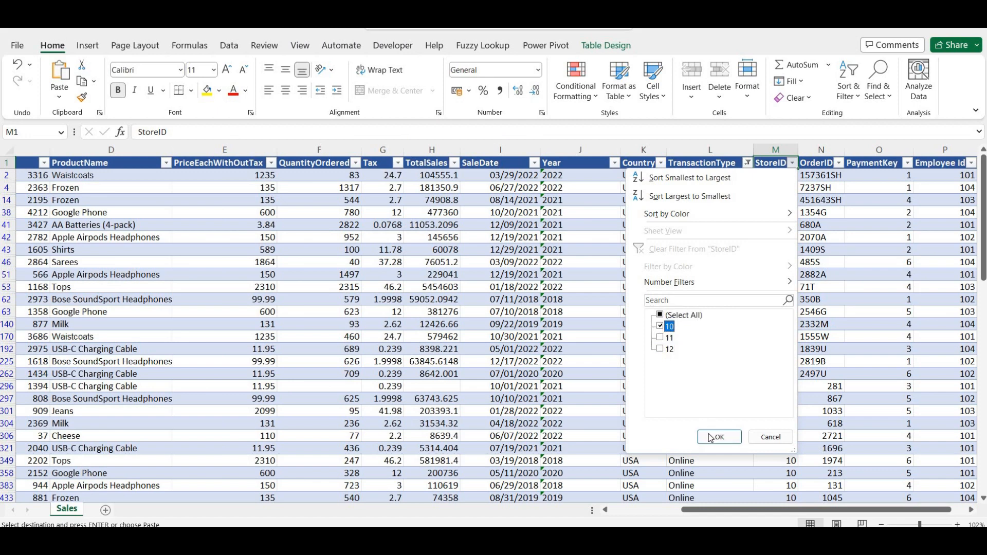
click(710, 438)
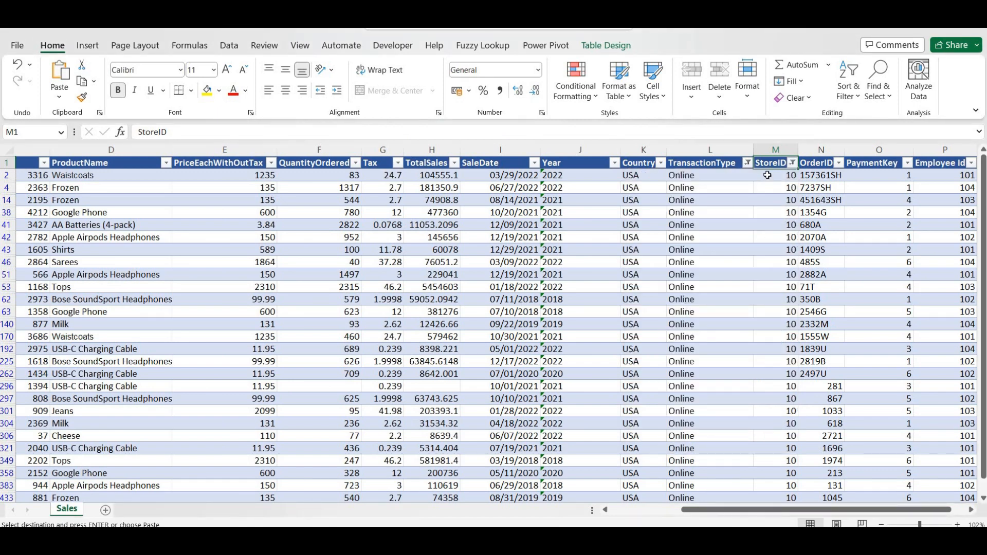
- Select all filtered TotalSales values from H2 down to read their sum
click(768, 175)
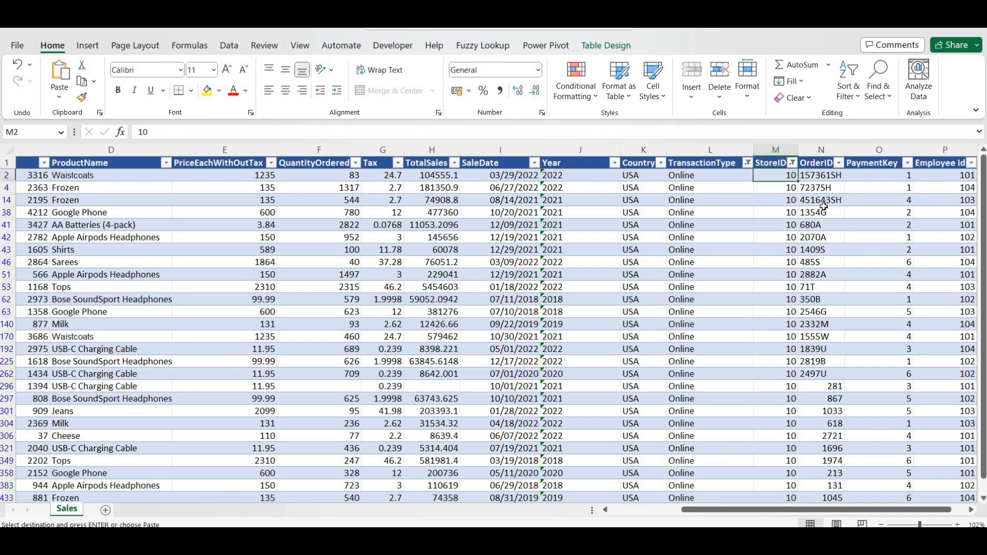
key(Left)
key(Left)
key(Left)
key(Left)
key(Left)
key(ctrl+shift+Down)
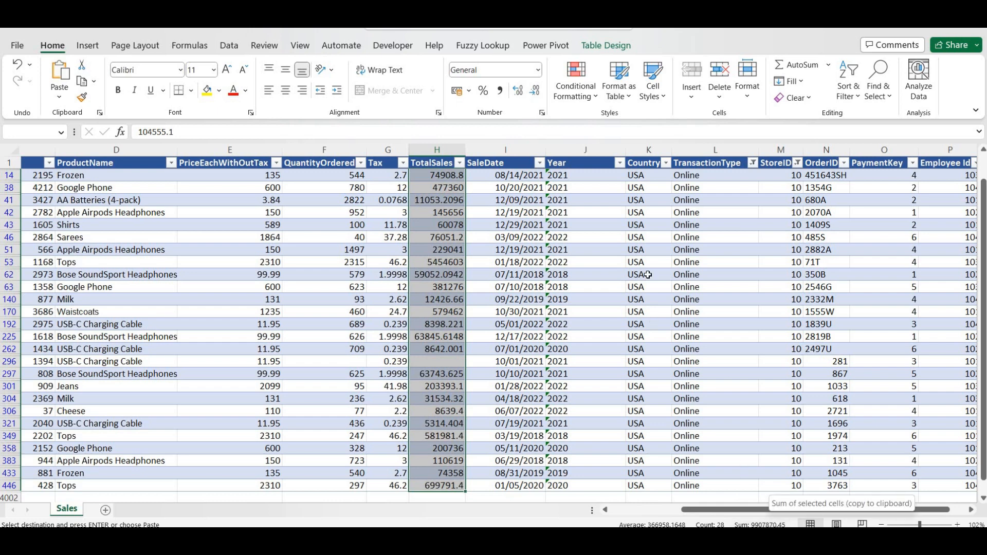
- Enter the store number 10 in cell V4, in the empty area beside the sales table
click(648, 275)
key(ctrl+Up)
key(Right)
key(Right)
key(Right)
key(Right)
key(Right)
key(Right)
key(Right)
key(Right)
key(Right)
key(Right)
key(Right)
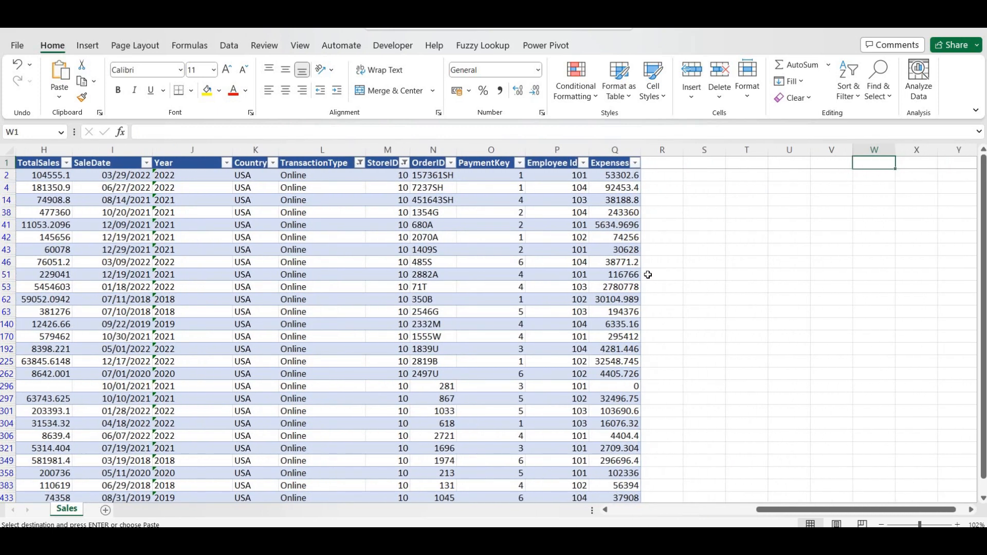
key(Down)
key(Down)
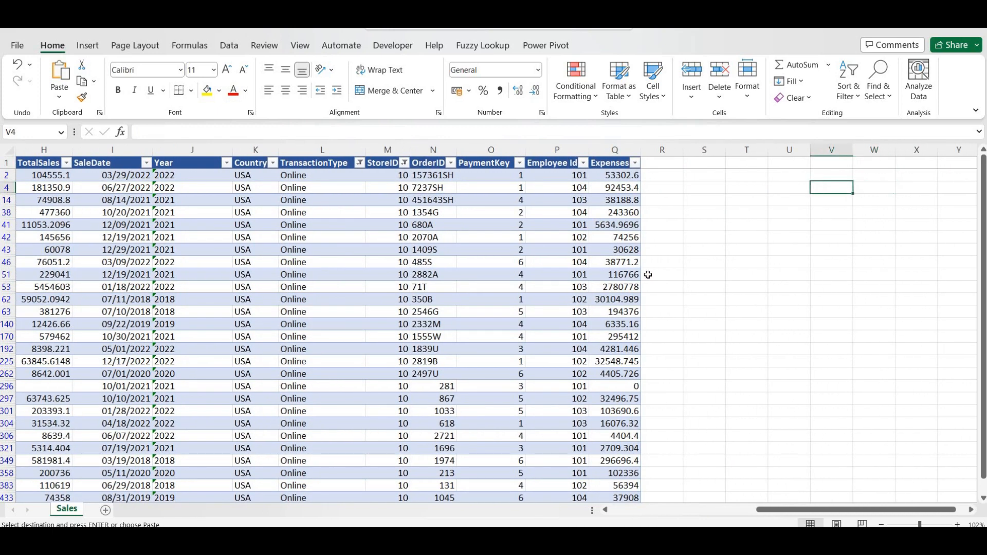
text(10)
key(Up)
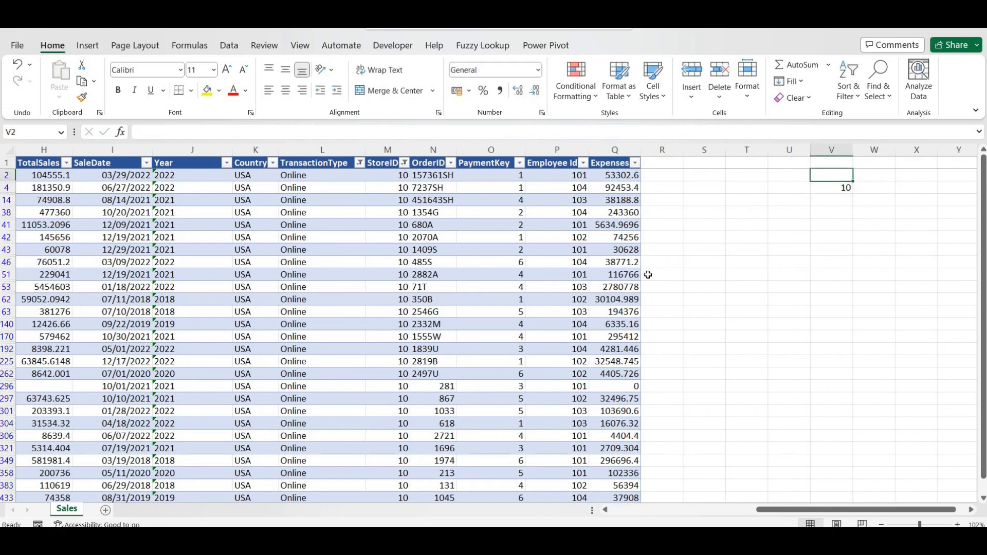
- Add the headers Store ID in V2 and Total Sum in W2, and enter 99 lac in W4 for store 10
text(Store I)
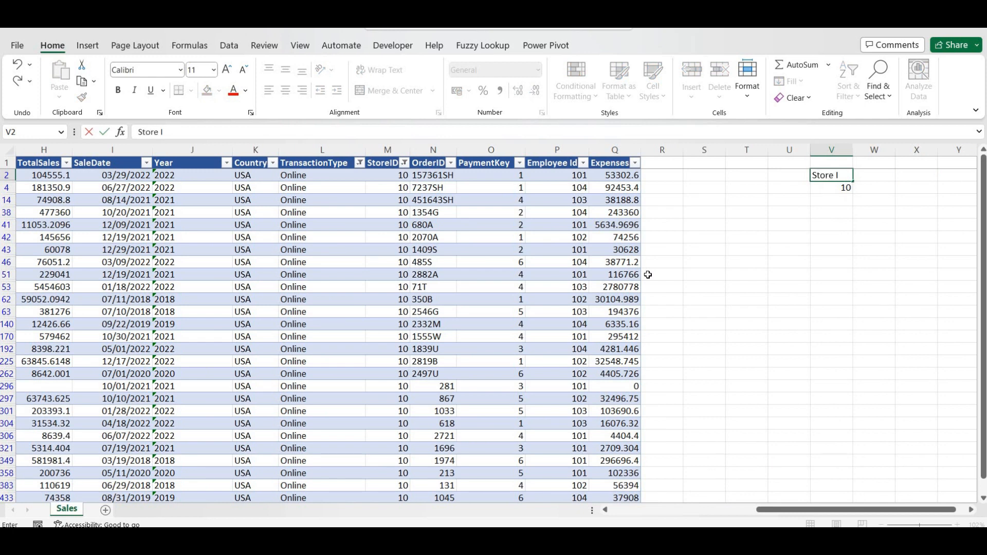
text(D)
key(Tab)
text(To)
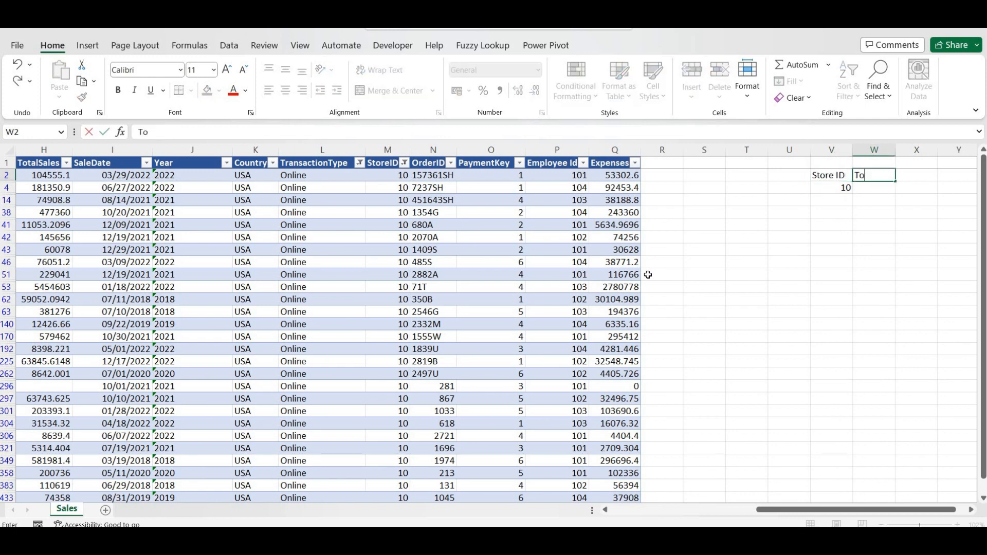
text(tal SUm)
key(Return)
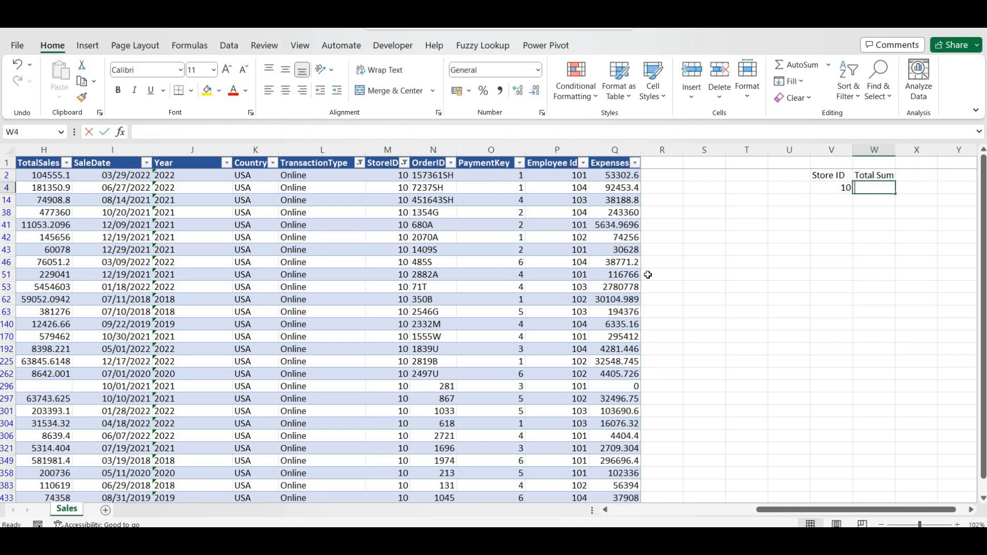
text(99 lac)
key(Right)
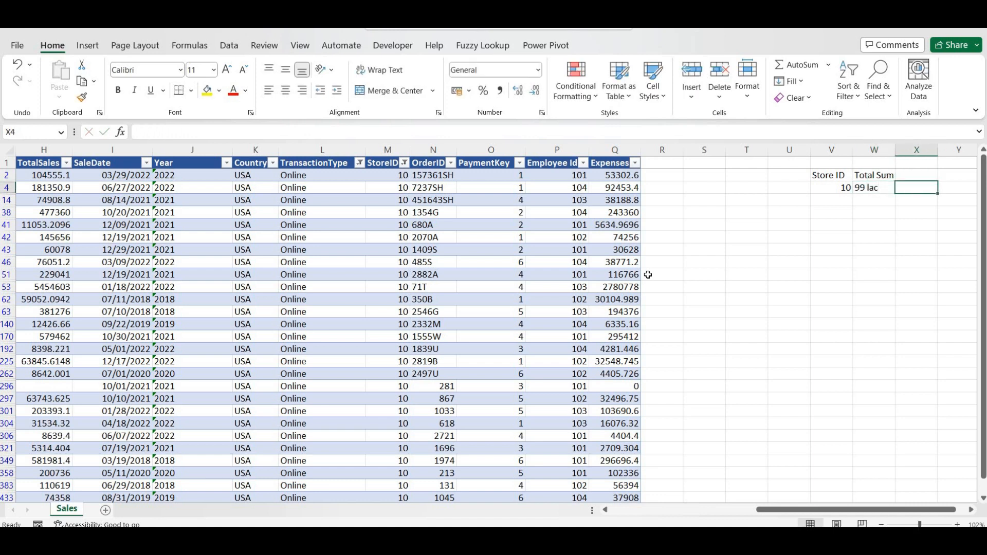
key(Left)
key(Left)
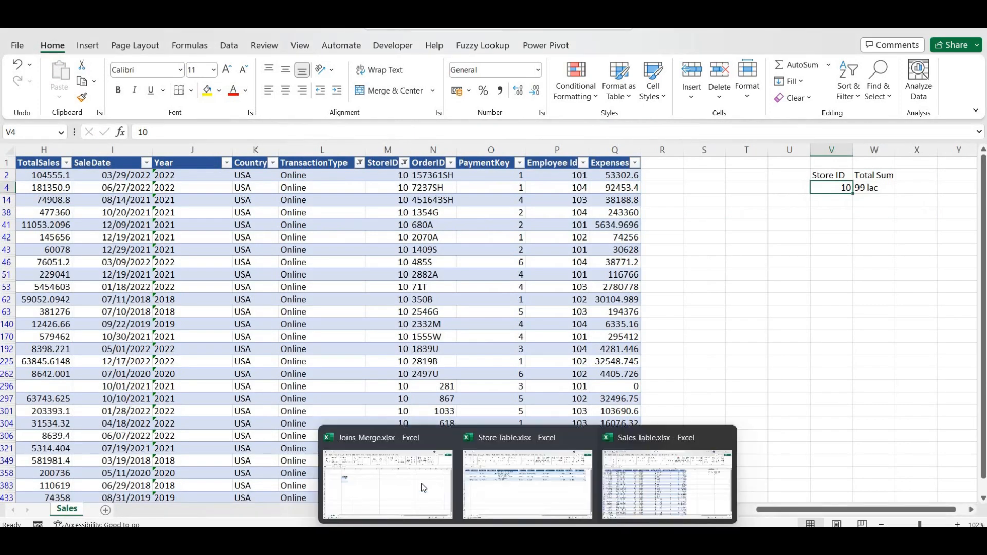
- In Joins_Merge.xlsx, look up store 10's total in E6 with a VLOOKUP of D6 in Sales Table.xlsx columns V:W, column 2, exact match
click(530, 453)
click(200, 224)
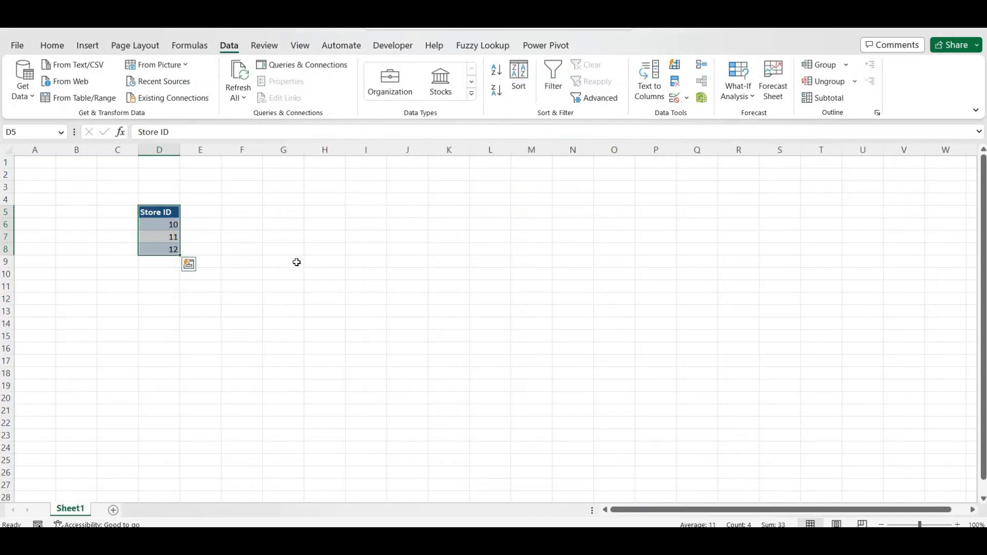
text(=VLOOKUP()
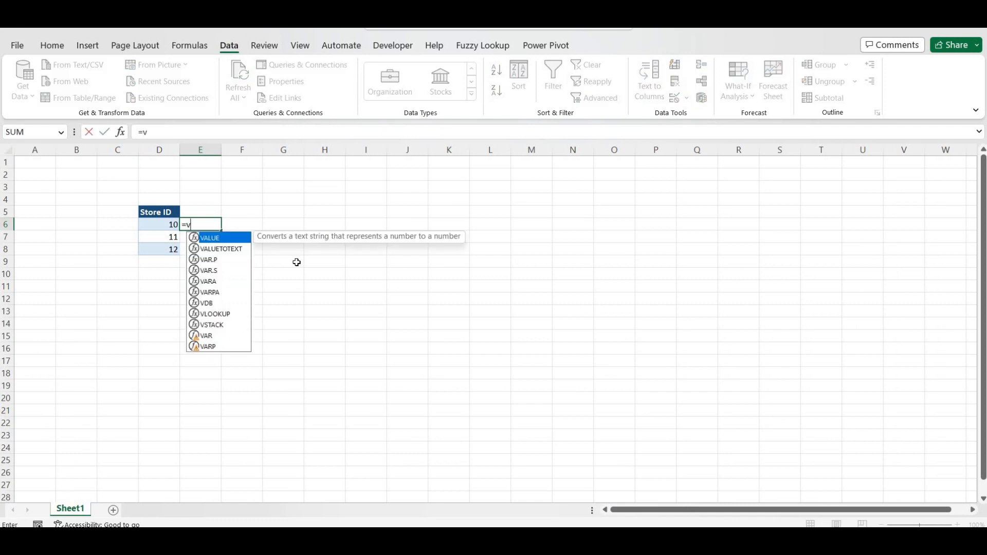
click(155, 229)
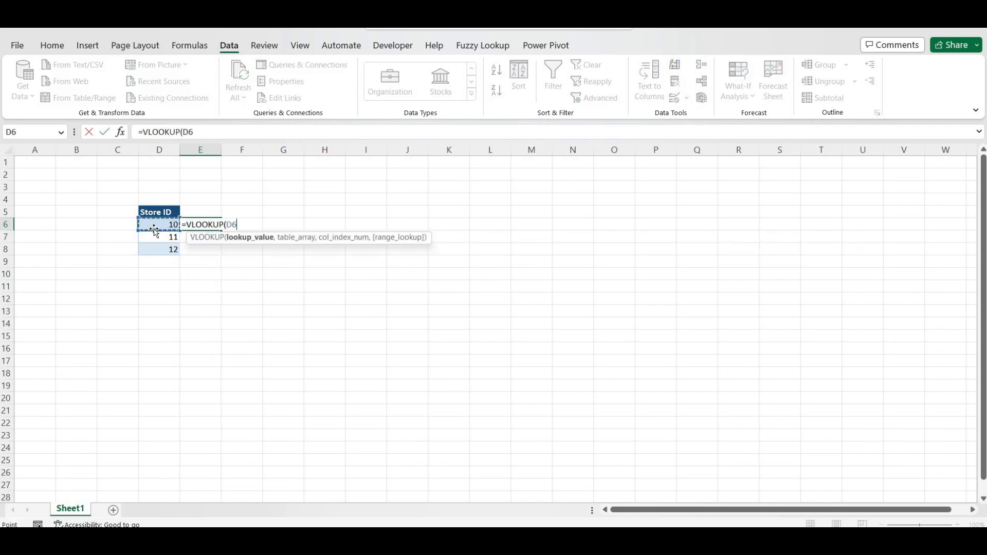
text(,)
key(alt+Tab)
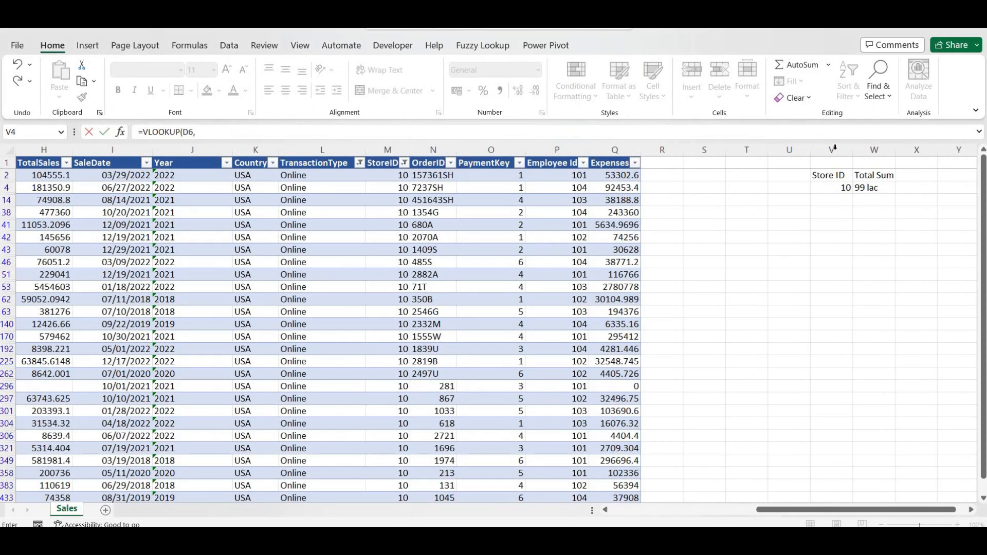
drag(834, 149, 874, 150)
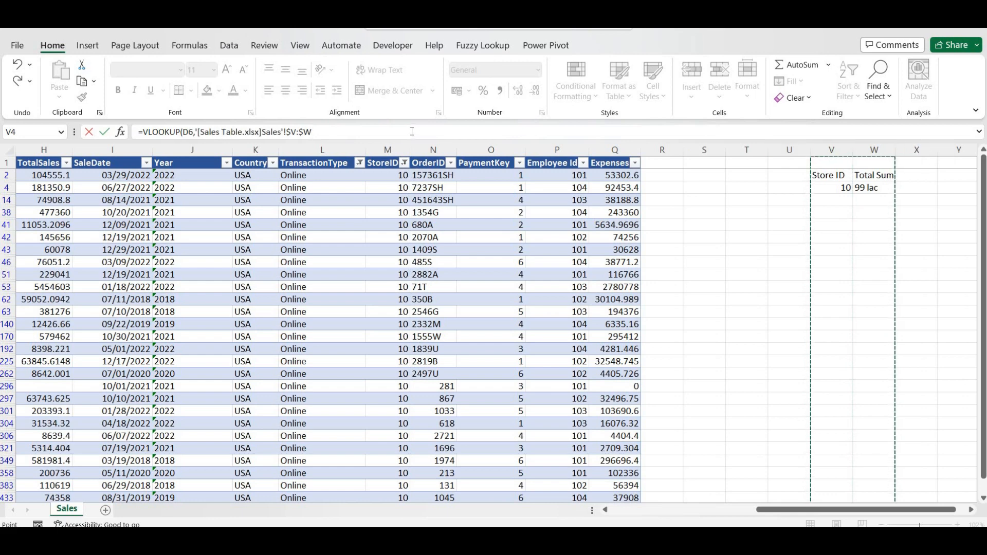
text(,2,)
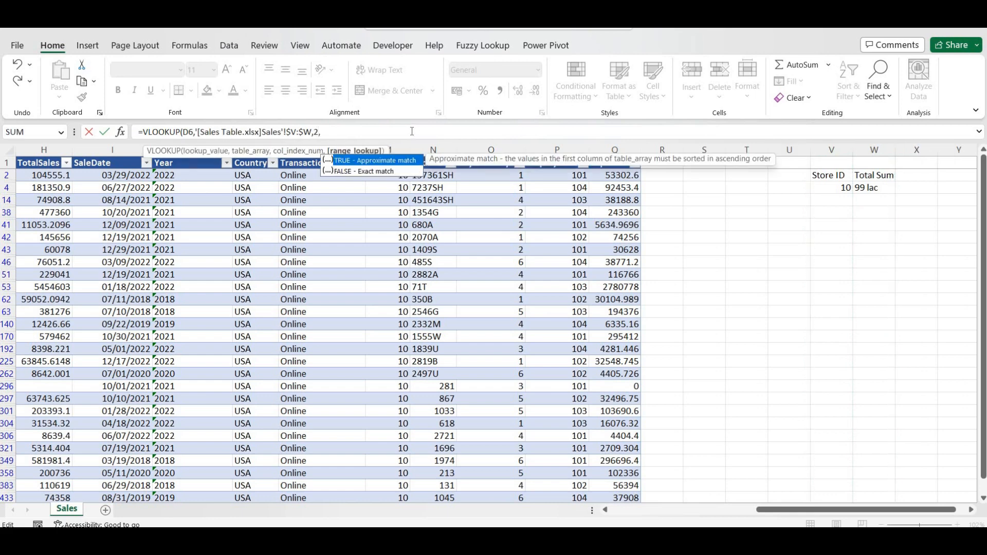
text(0))
key(Return)
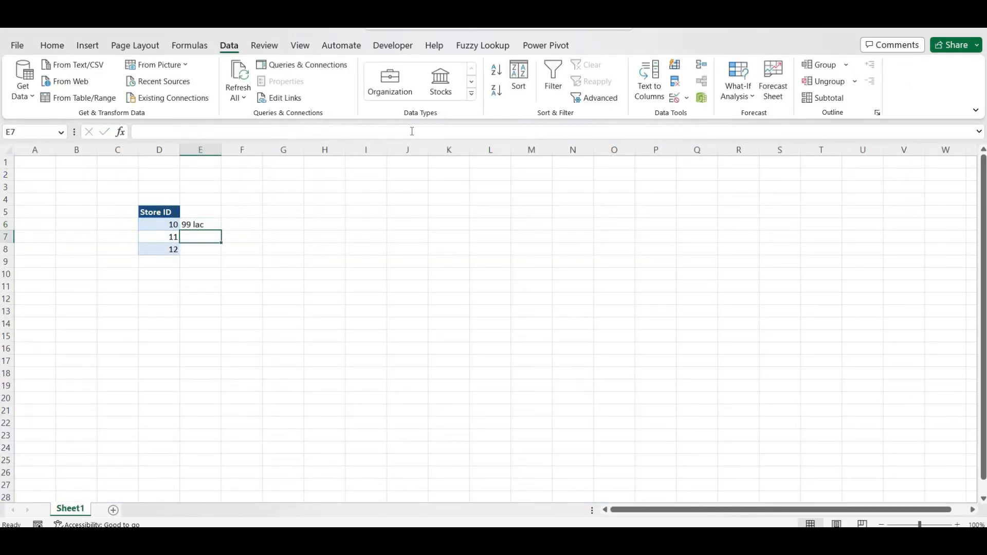
key(Up)
key(Left)
key(Down)
key(Right)
key(Up)
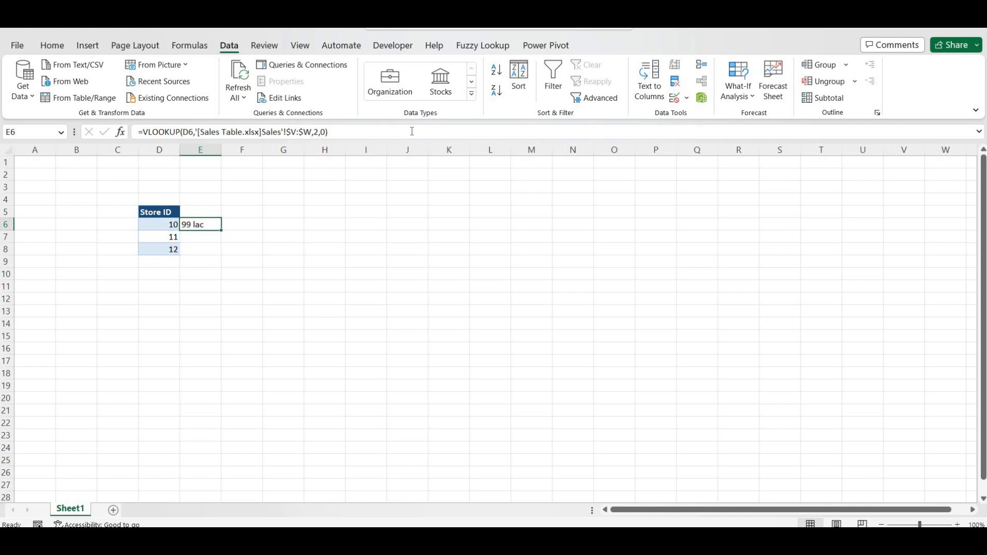
- Clear the Store ID list and the lookup result from range D4:E8
key(Down)
key(Down)
key(shift+Left)
key(shift+Up)
key(shift+Up)
key(shift+Up)
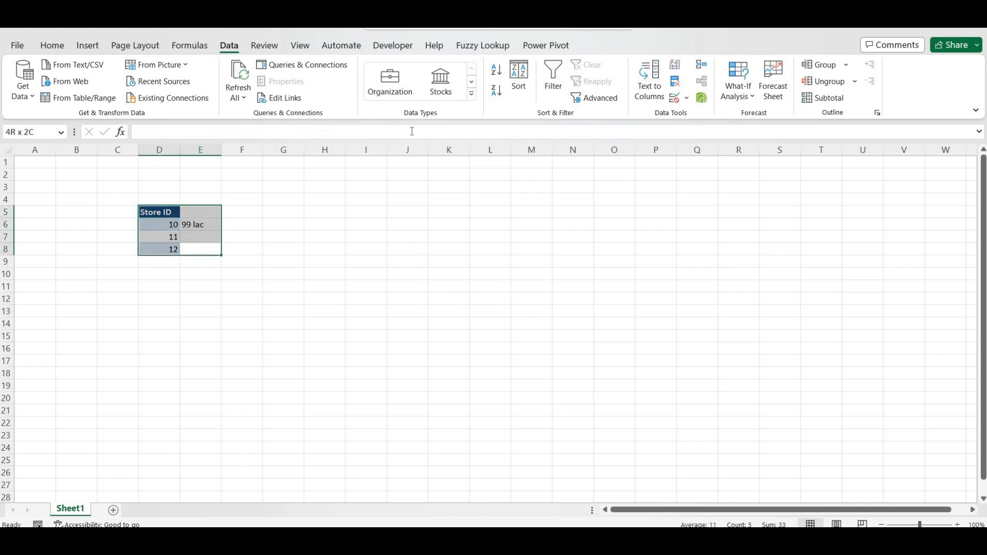
key(shift+Up)
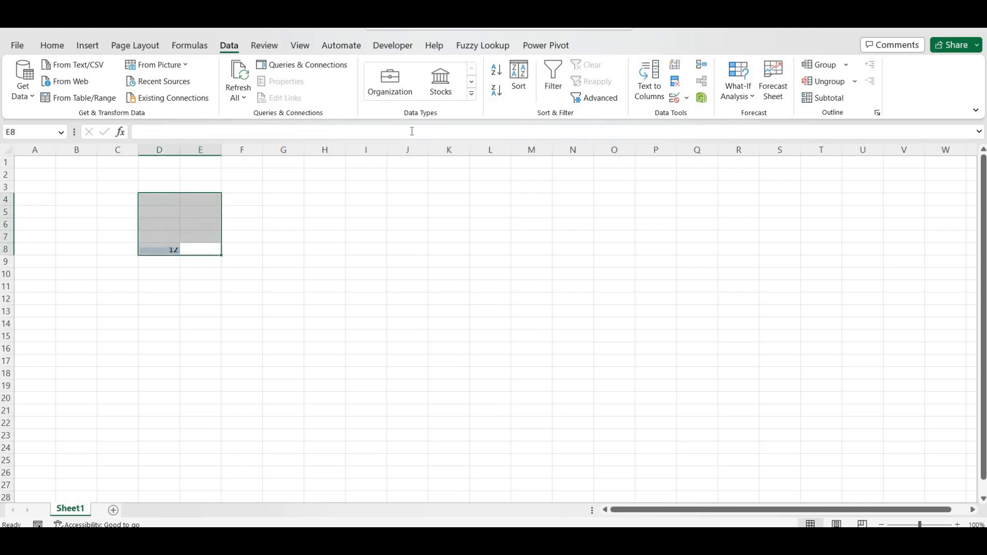
key(Up)
key(Left)
key(Left)
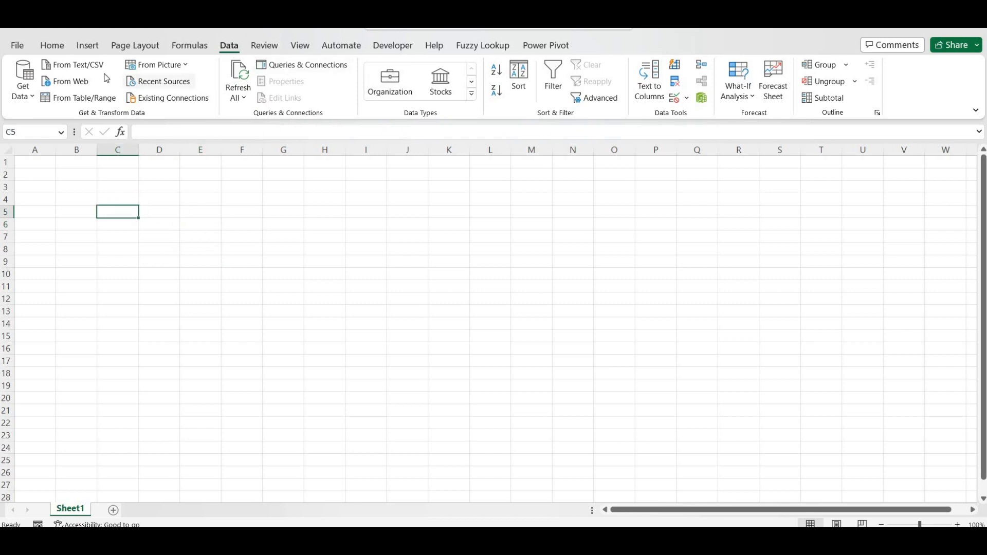
- Start an Excel workbook import and choose Store Table.xlsx from Data_Model's Data Model 3 - Sales Table for Course folder
click(29, 77)
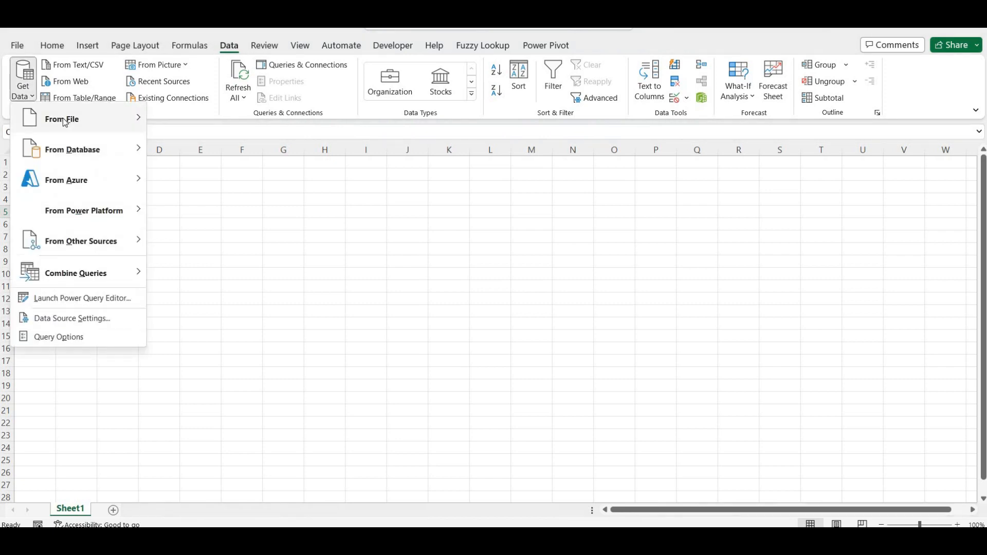
mouse_move(64, 119)
click(211, 121)
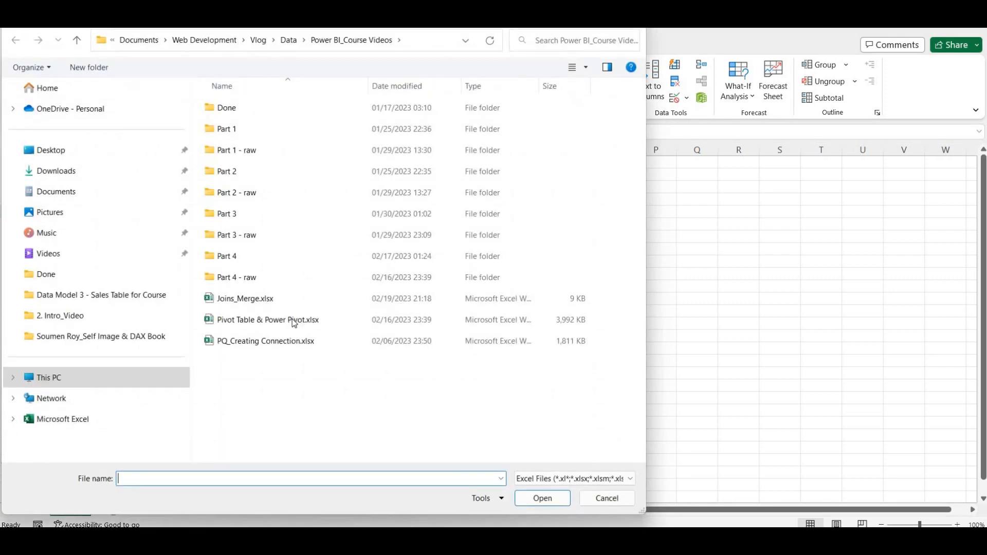
click(288, 46)
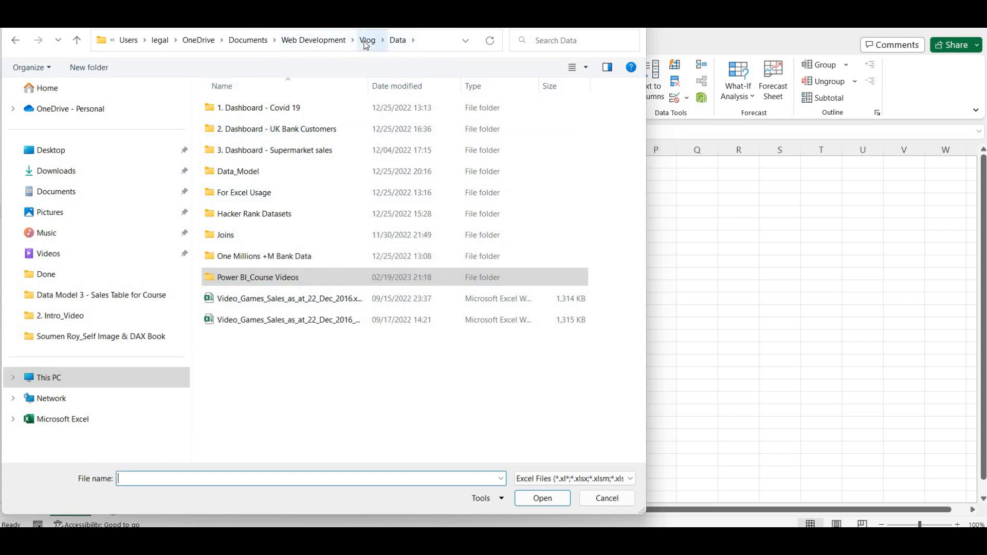
double_click(344, 171)
double_click(346, 172)
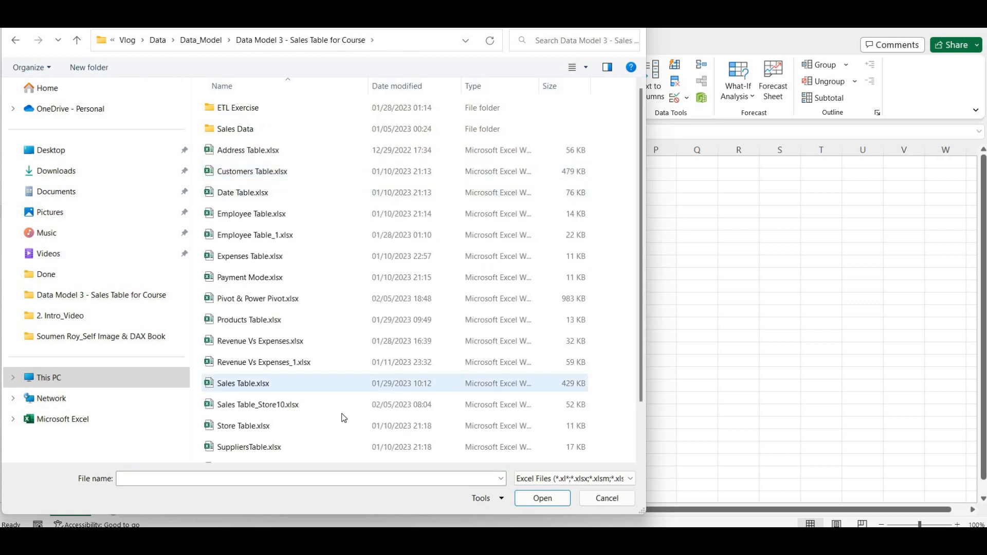
scroll(342, 415, down, 1)
double_click(304, 372)
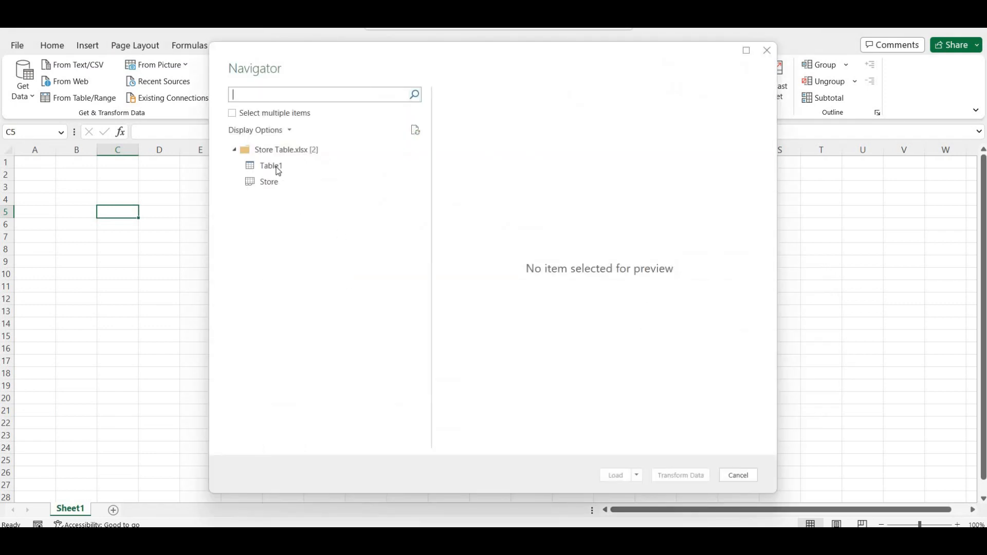
- Load the Store sheet as a connection-only query and preview the Store query
click(266, 182)
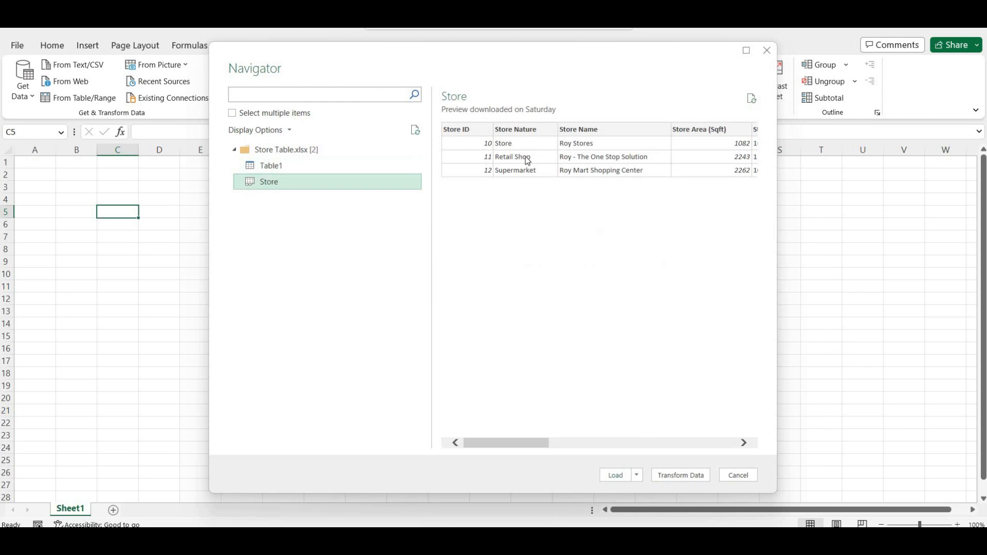
click(637, 476)
click(652, 504)
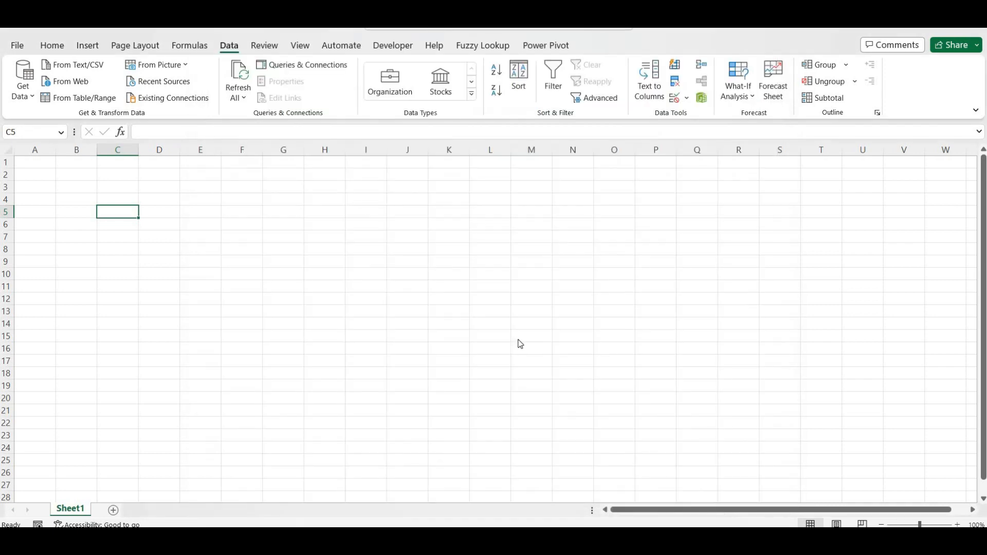
click(463, 260)
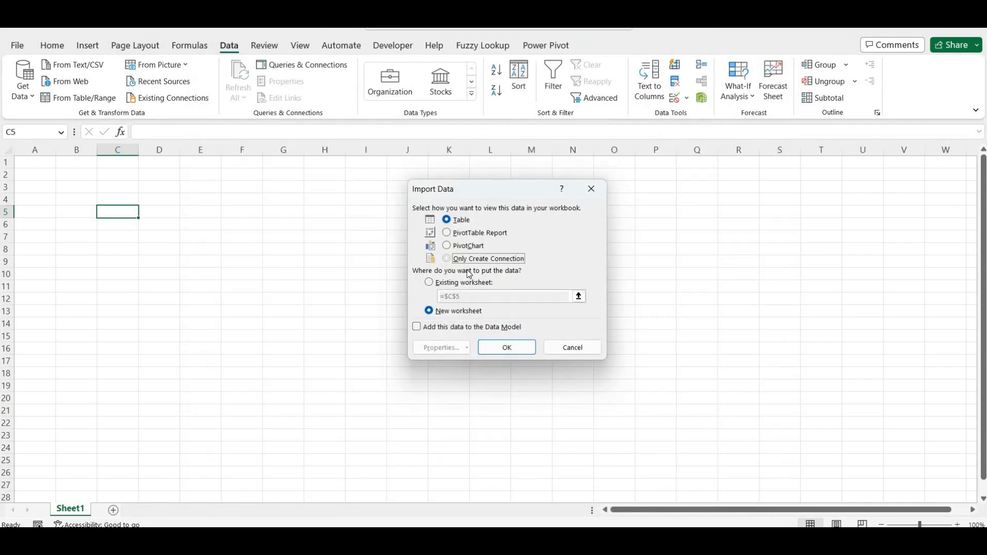
click(503, 349)
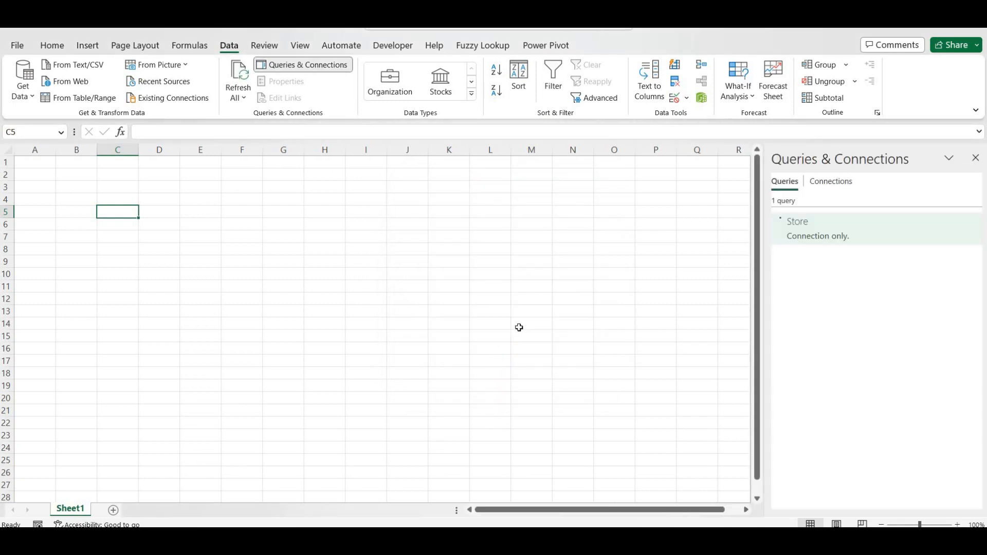
mouse_move(820, 242)
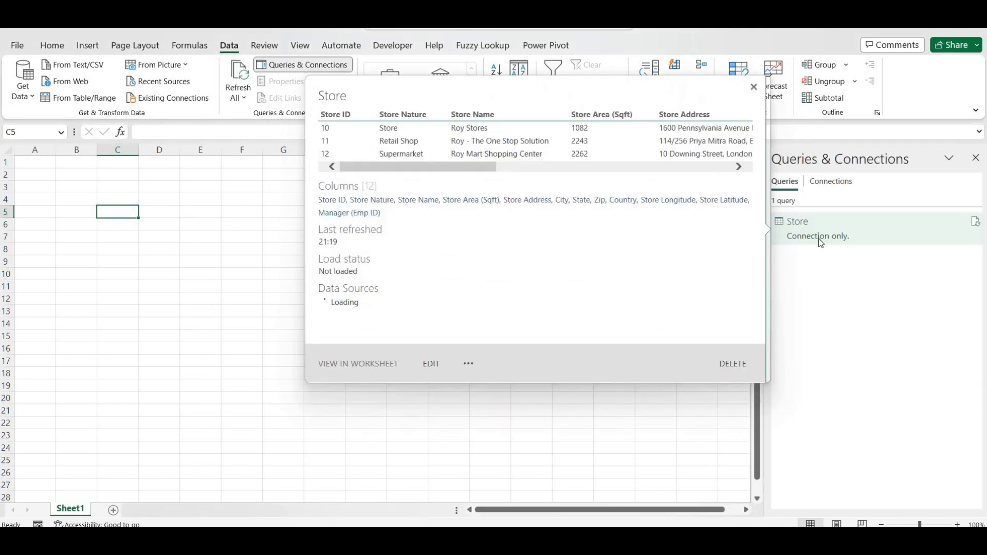
click(226, 211)
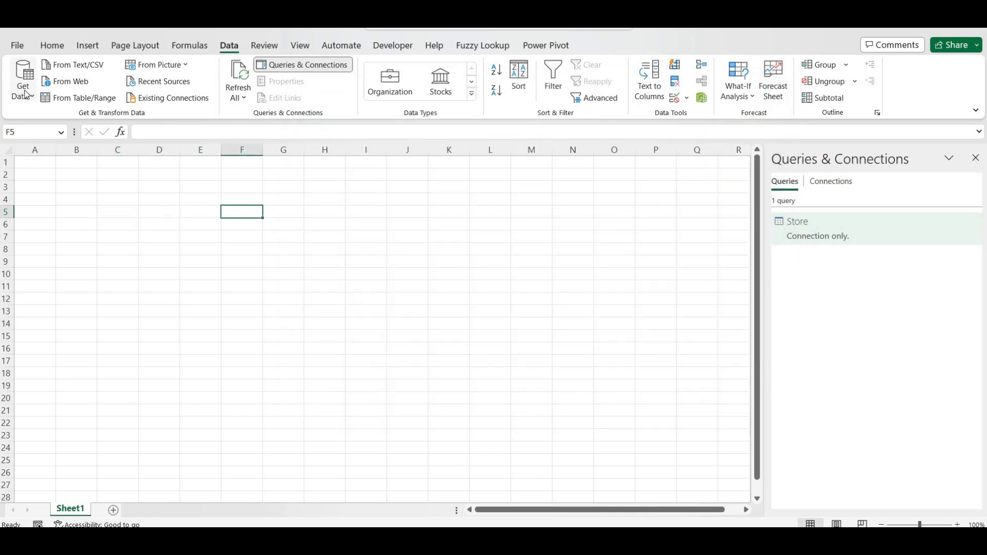
- Start another Excel workbook import and choose Sales Table.xlsx as the source file
click(25, 94)
mouse_move(82, 119)
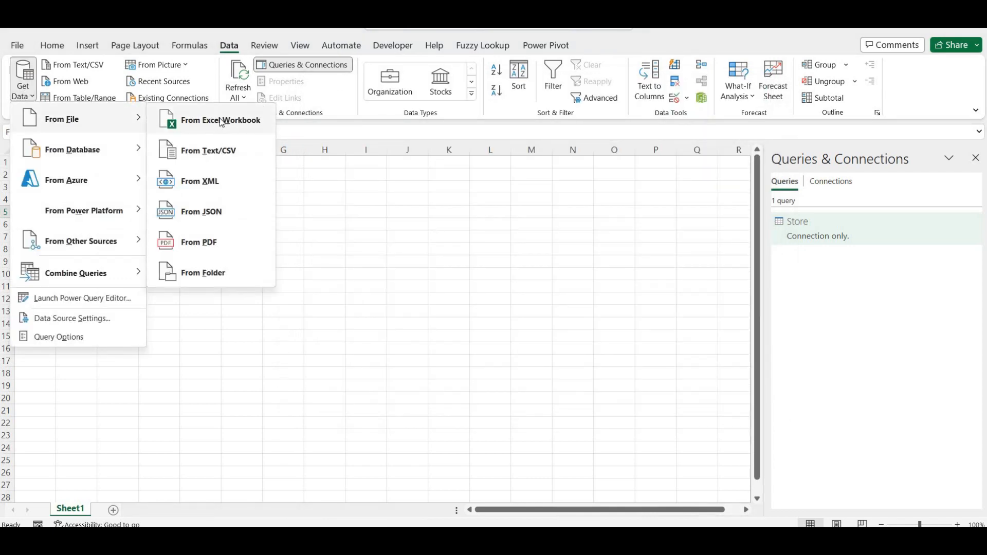
click(221, 122)
scroll(316, 329, down, 1)
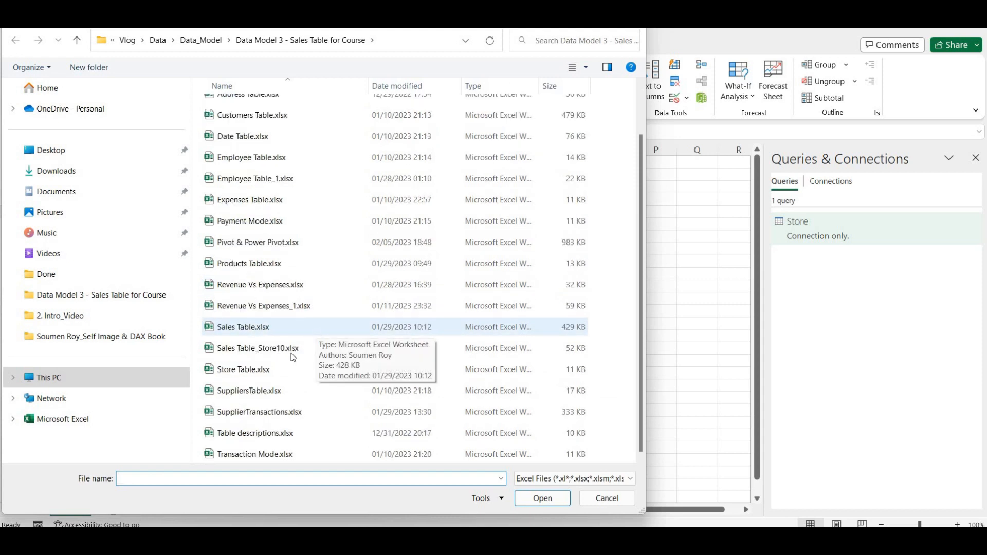
click(255, 329)
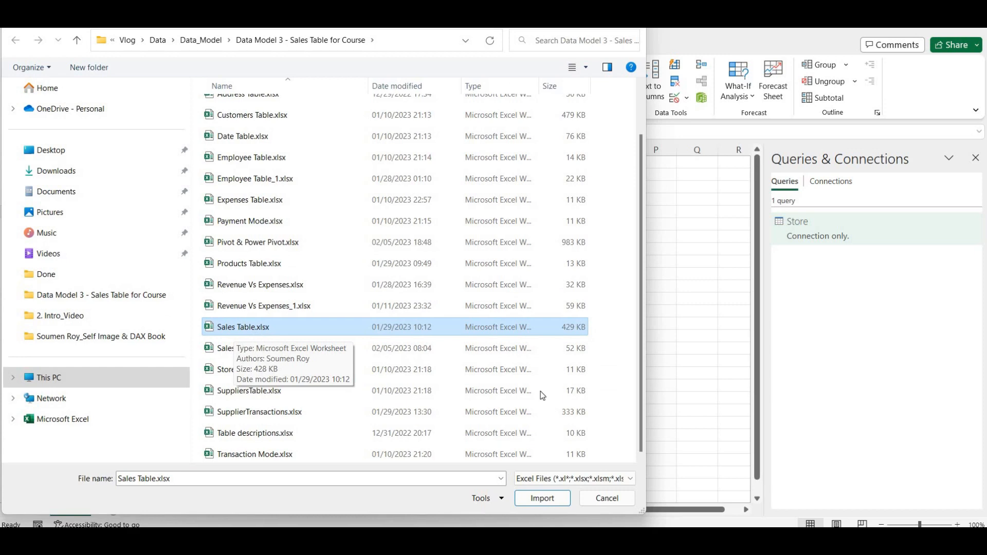
click(544, 500)
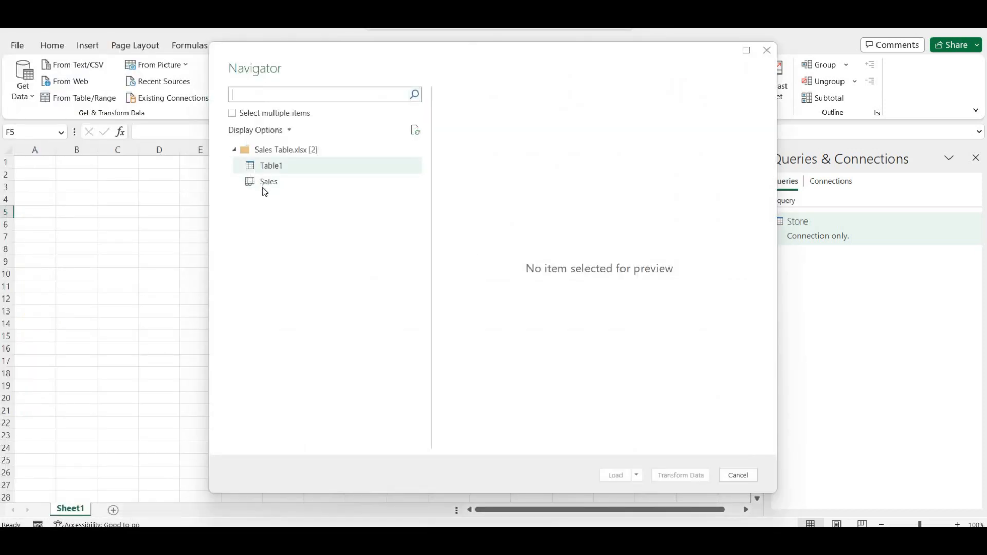
- Load the Sales sheet as a connection-only query and preview the Sales query
click(266, 182)
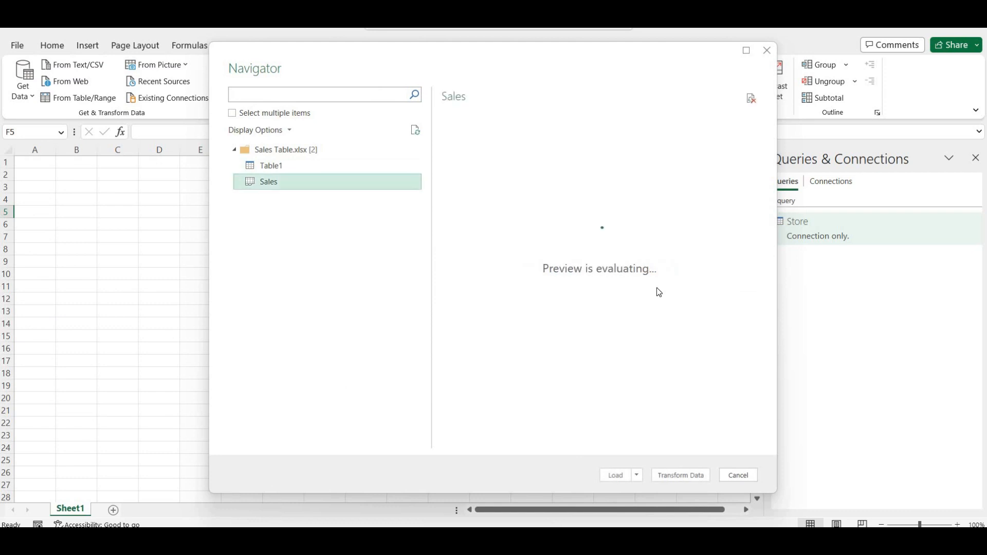
click(636, 475)
click(657, 505)
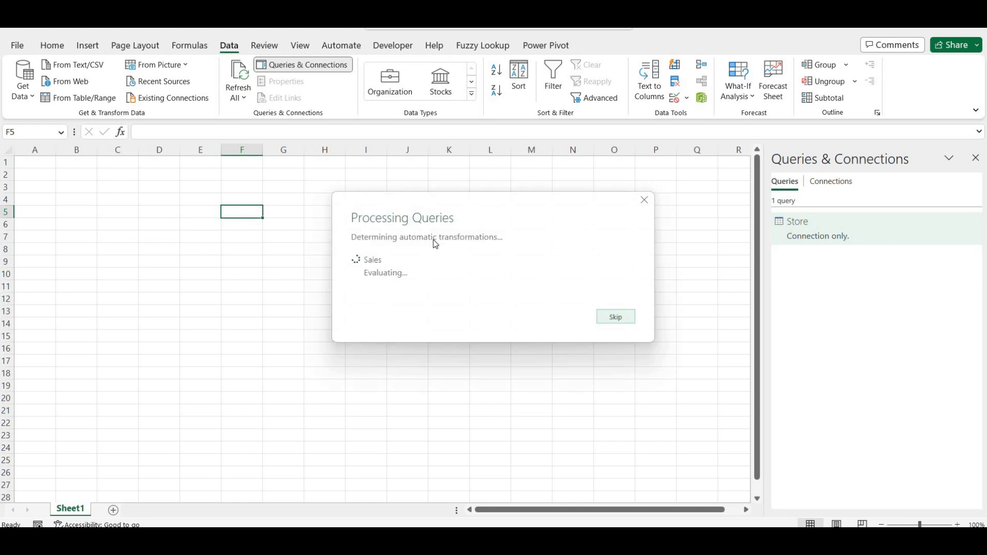
click(463, 262)
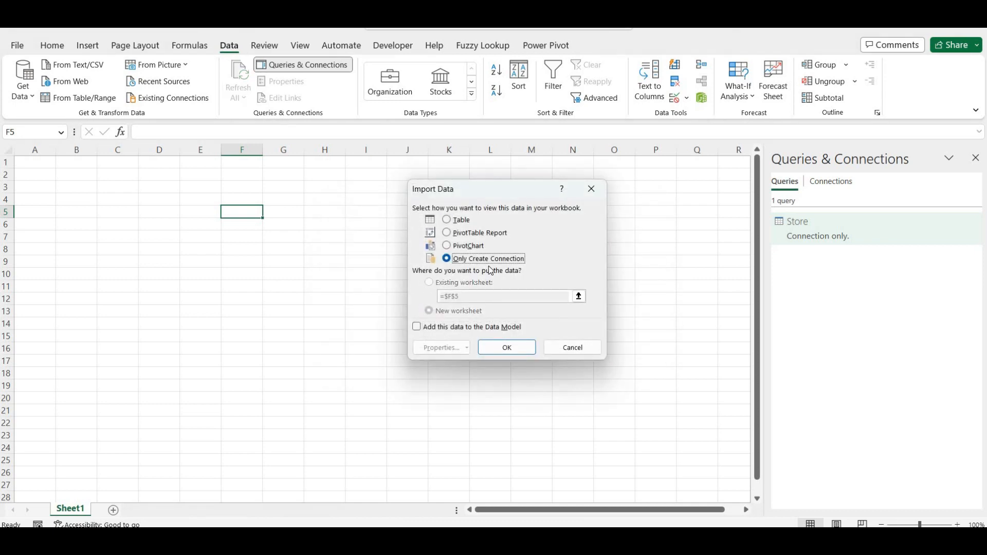
click(509, 348)
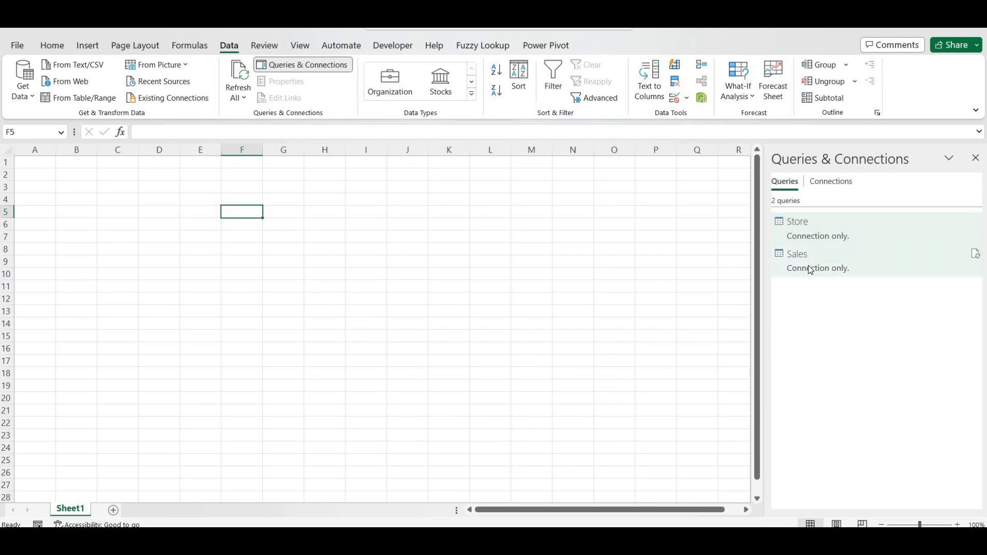
mouse_move(809, 265)
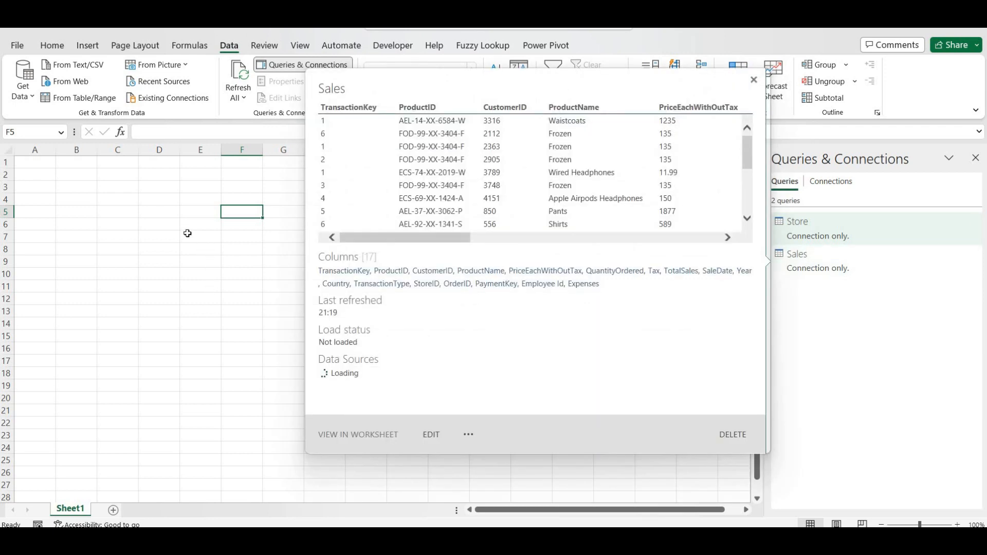
click(155, 200)
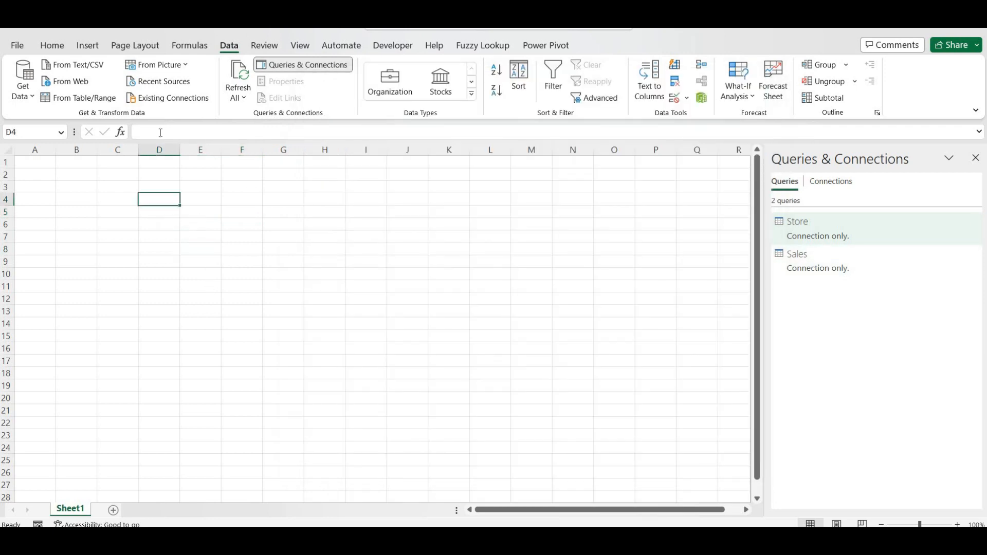
click(26, 89)
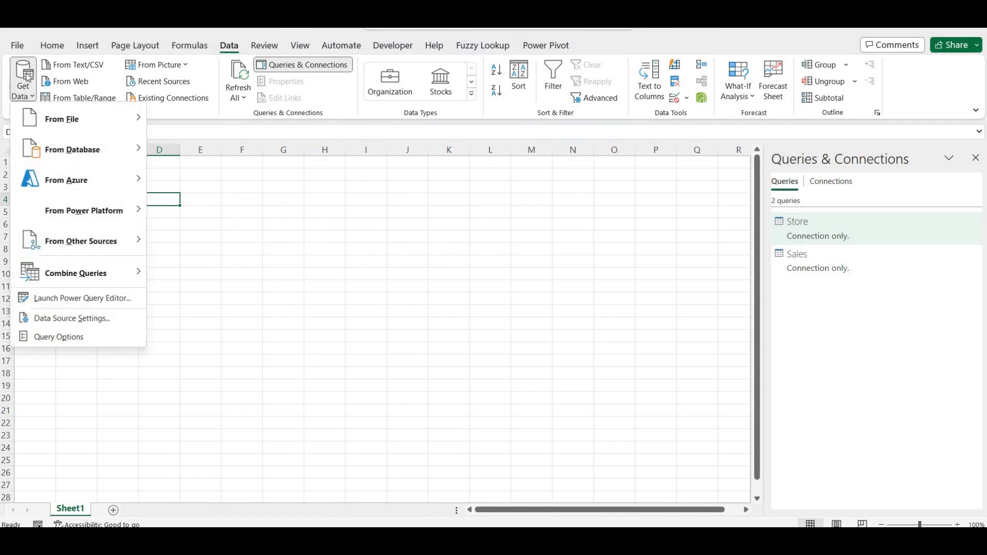
mouse_move(79, 282)
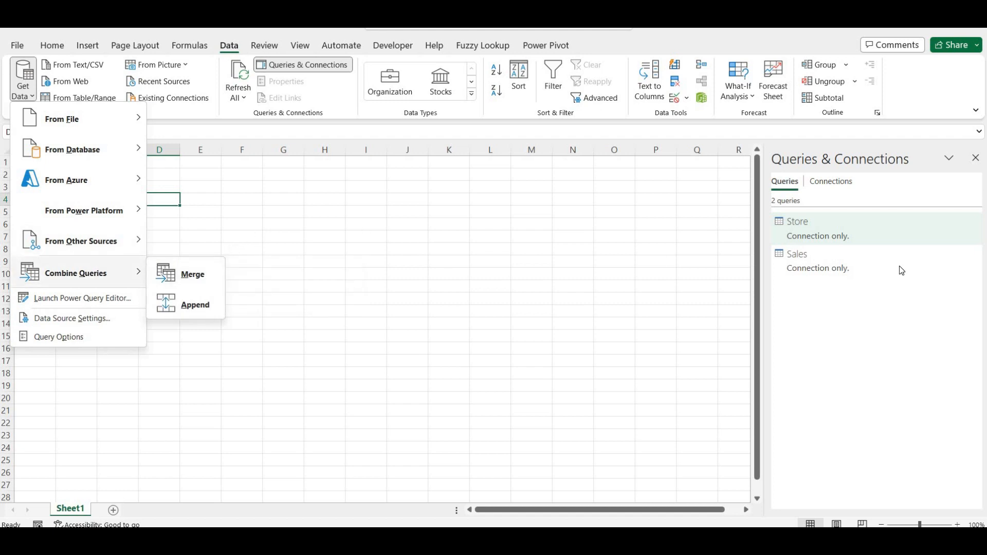
click(832, 229)
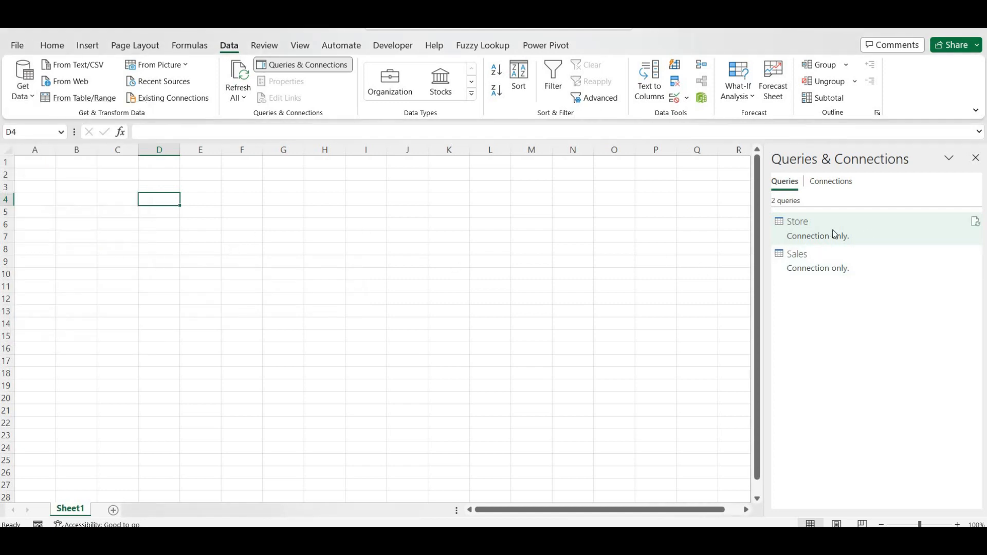
- Open the Store query in the Power Query Editor, view the merge commands there, and return to the workbook
mouse_move(833, 229)
double_click(869, 233)
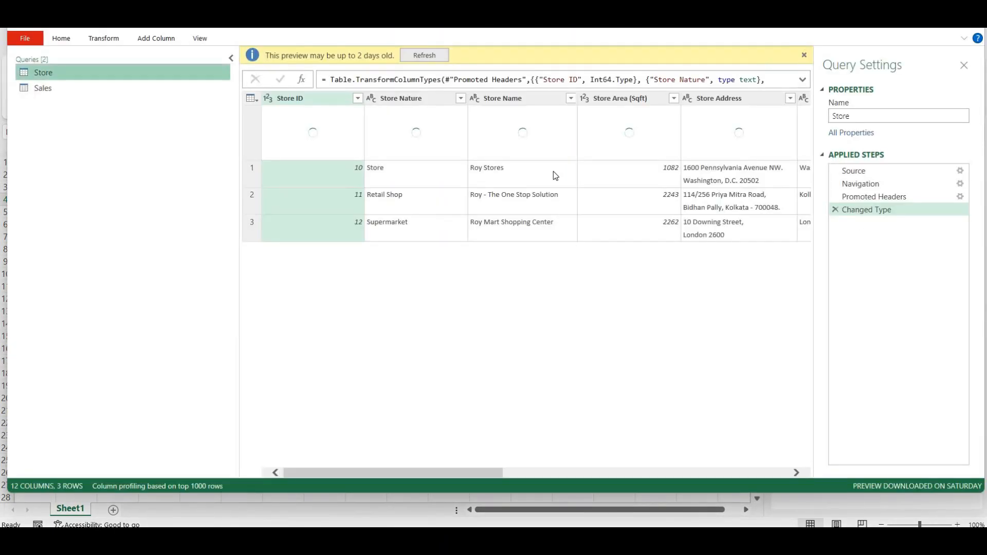
click(59, 38)
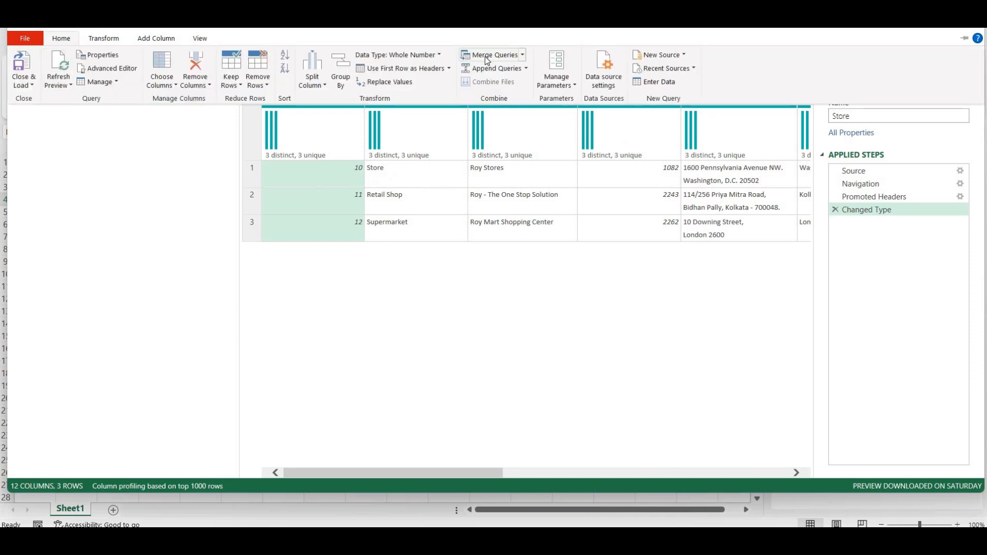
click(21, 71)
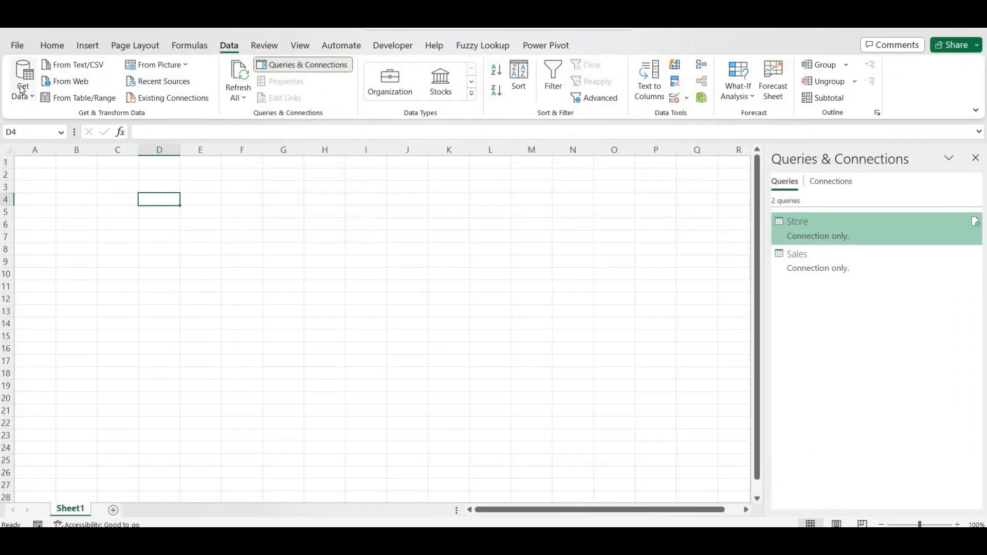
- Start a merge of two workbook queries and choose Store as the first table
click(26, 88)
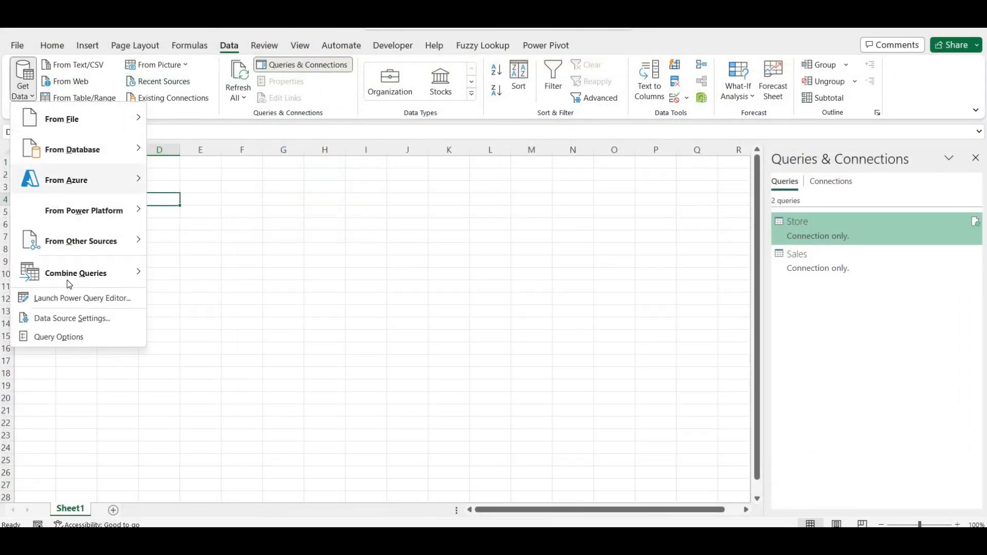
mouse_move(67, 277)
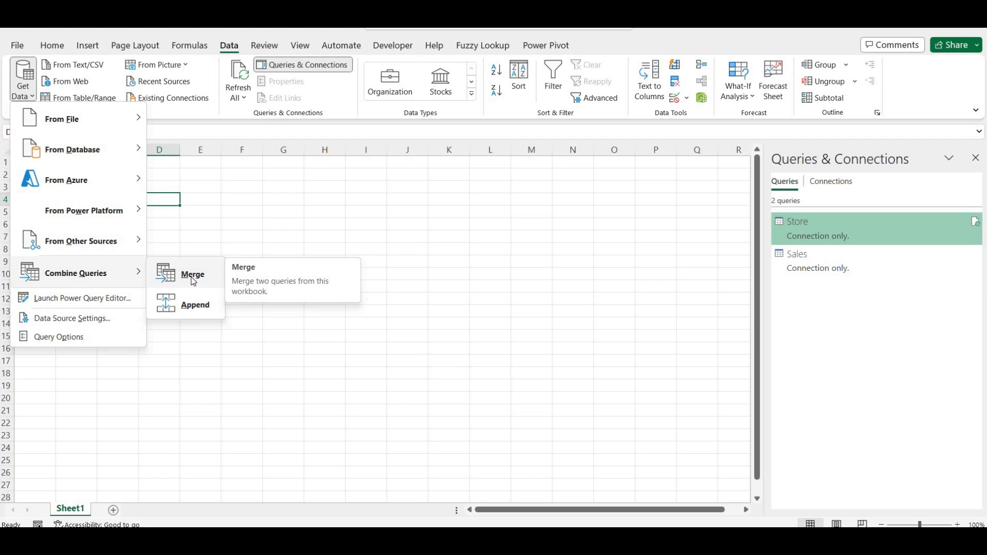
click(193, 277)
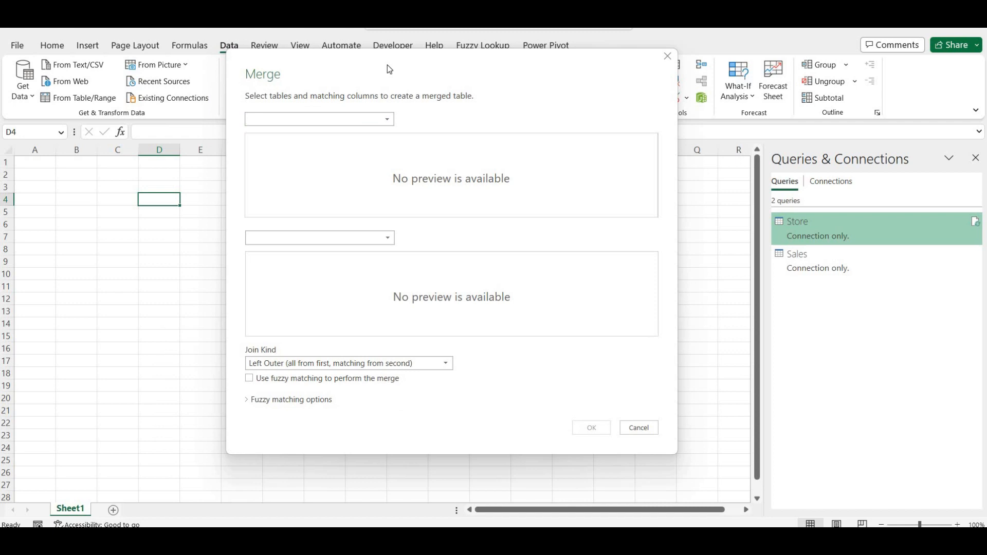
click(387, 122)
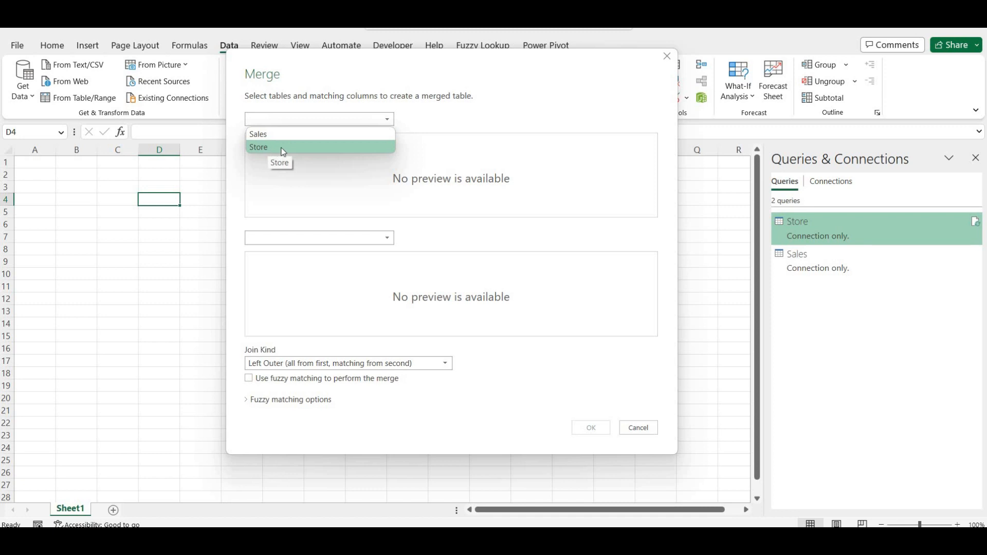
click(340, 240)
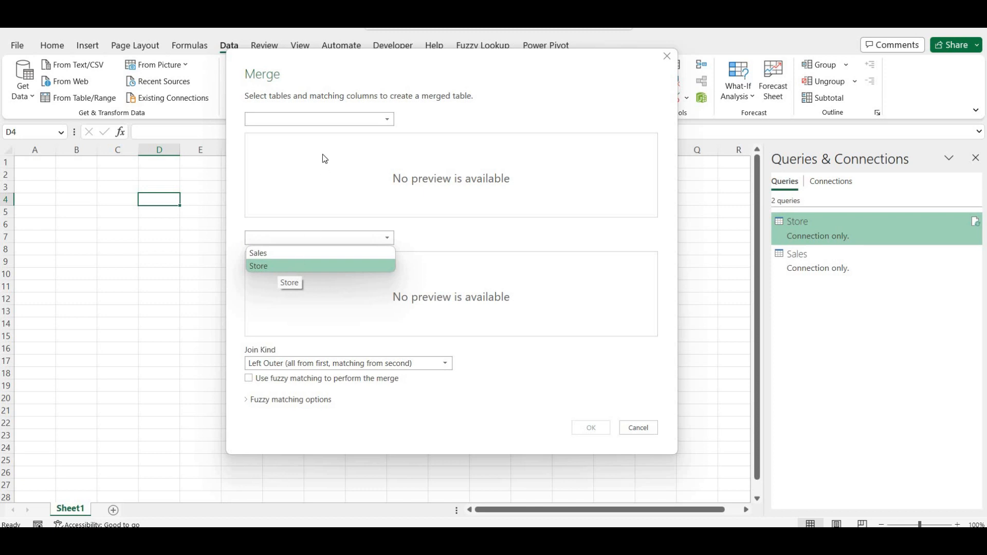
click(326, 122)
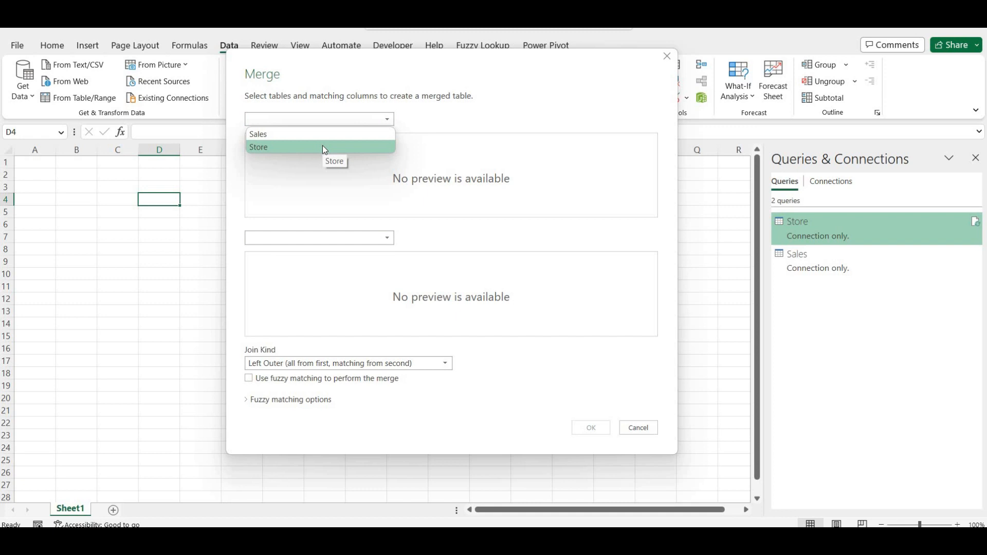
click(324, 148)
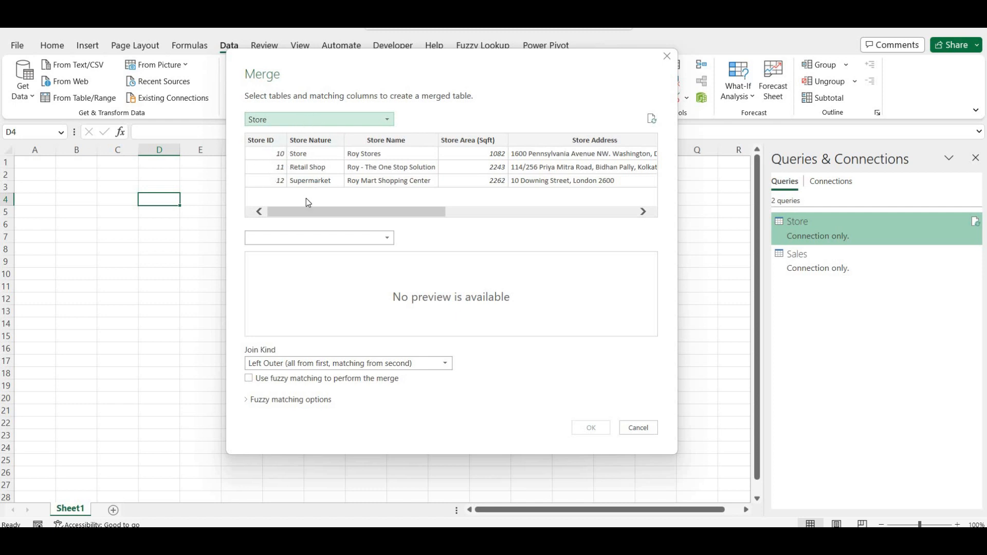
- Choose Sales as the second table of the merge
drag(304, 211, 312, 253)
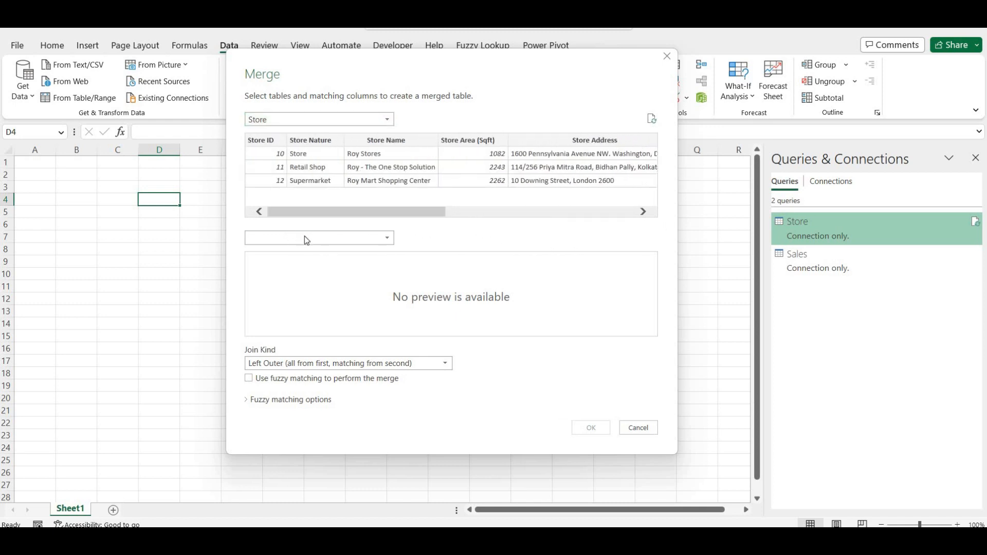
click(305, 238)
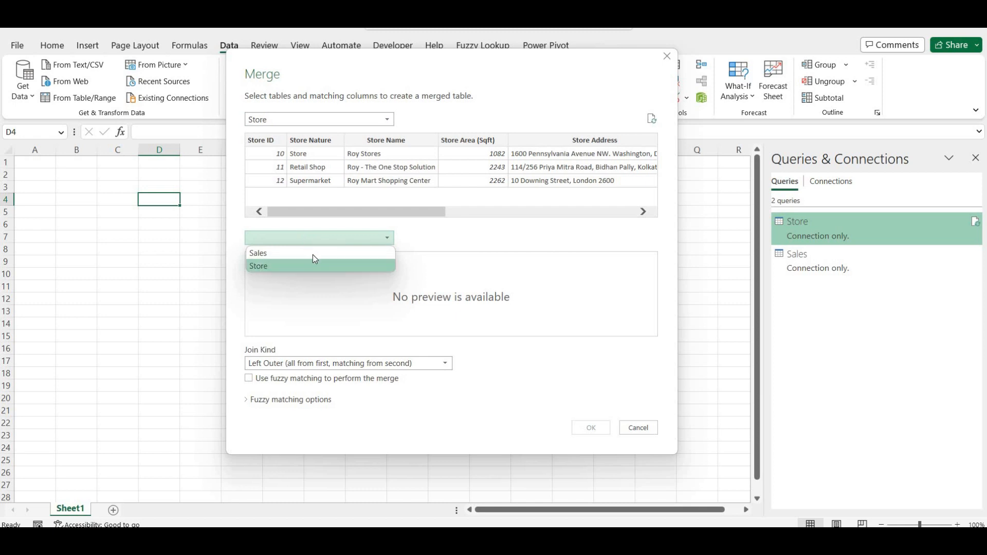
click(313, 252)
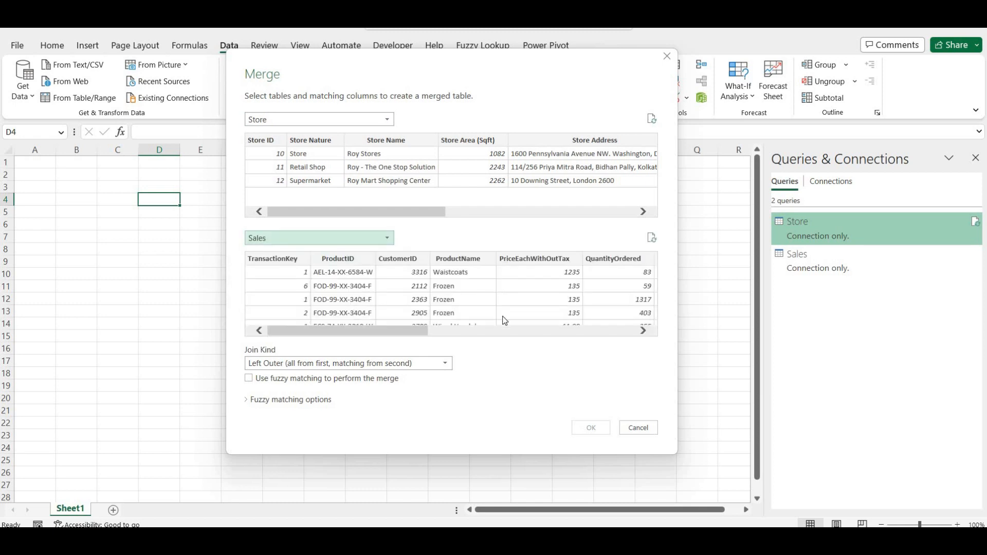
drag(406, 331, 372, 295)
click(354, 334)
click(510, 333)
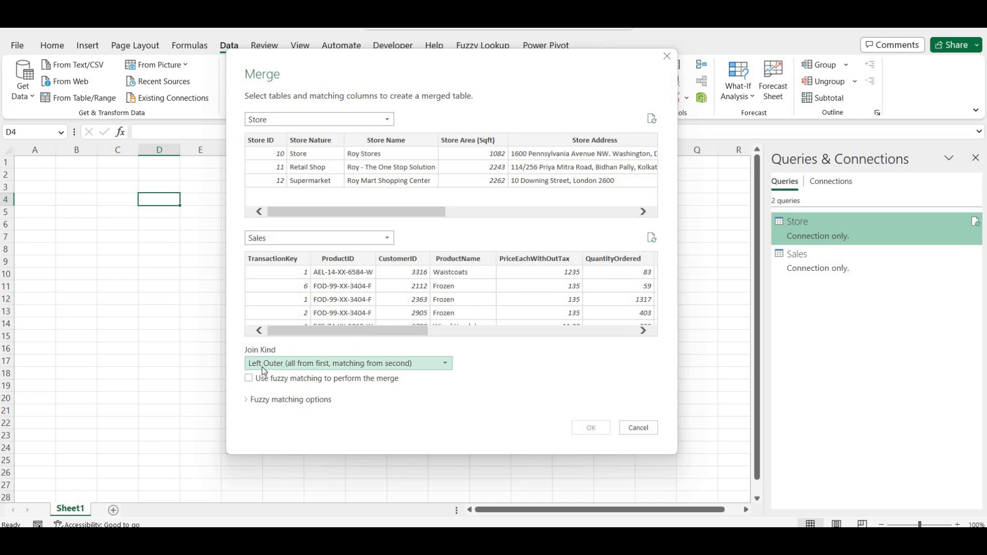
- Examine the available join kinds and the table choices for both sides of the merge, keeping Store, Sales and Left Outer
click(451, 367)
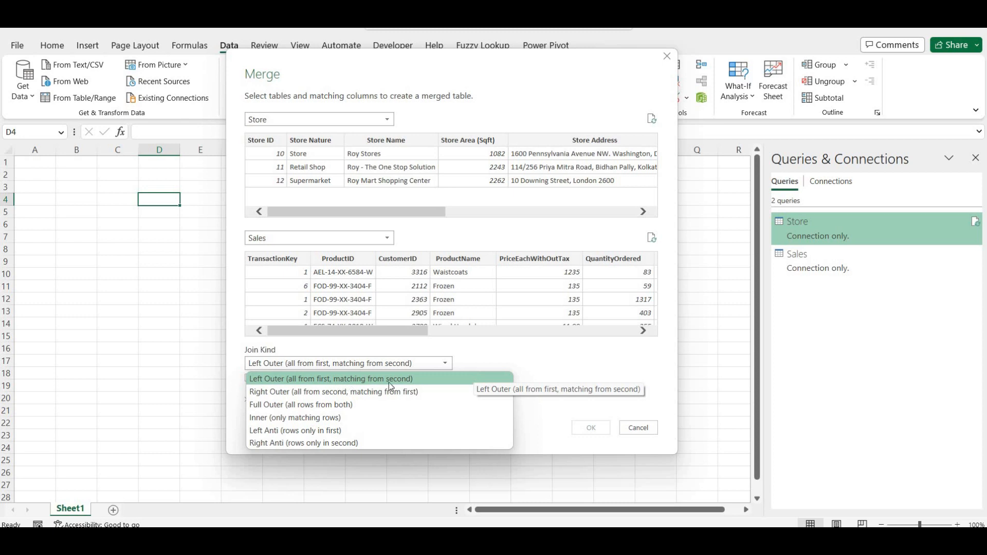
key(Down)
key(Down)
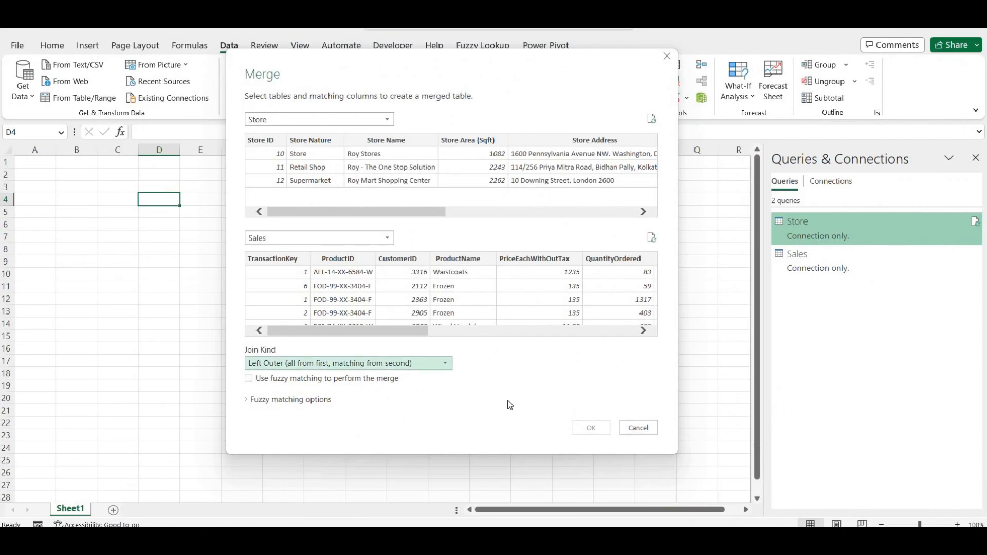
click(295, 119)
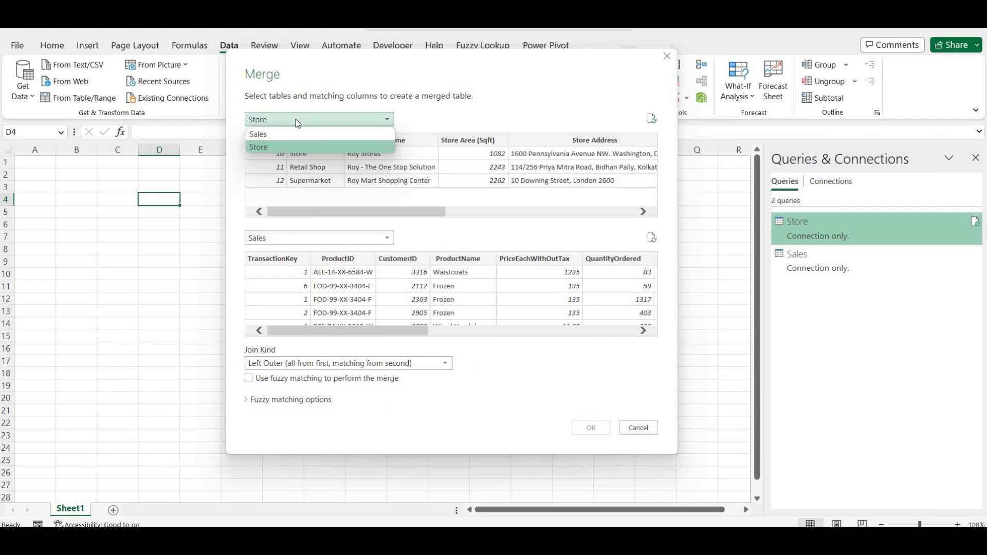
click(323, 241)
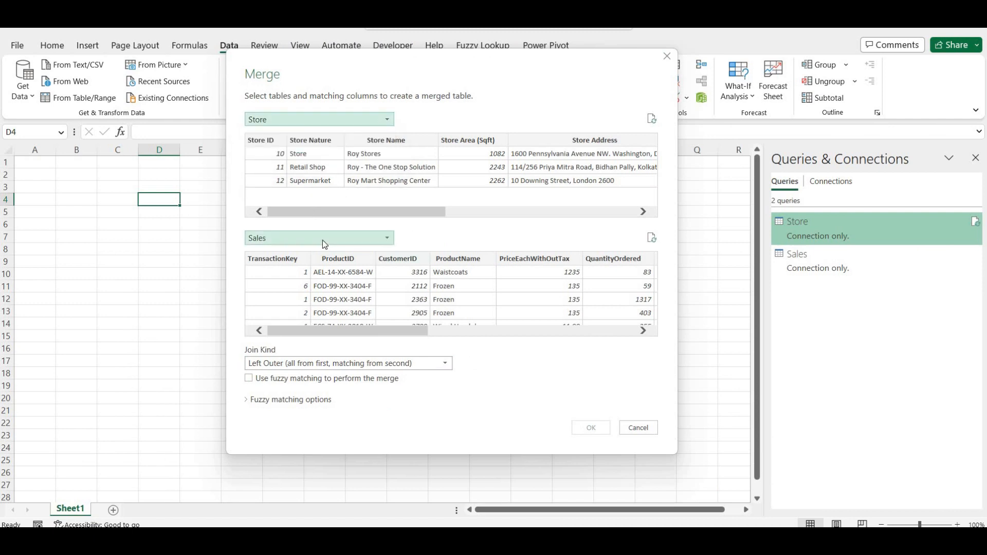
click(323, 240)
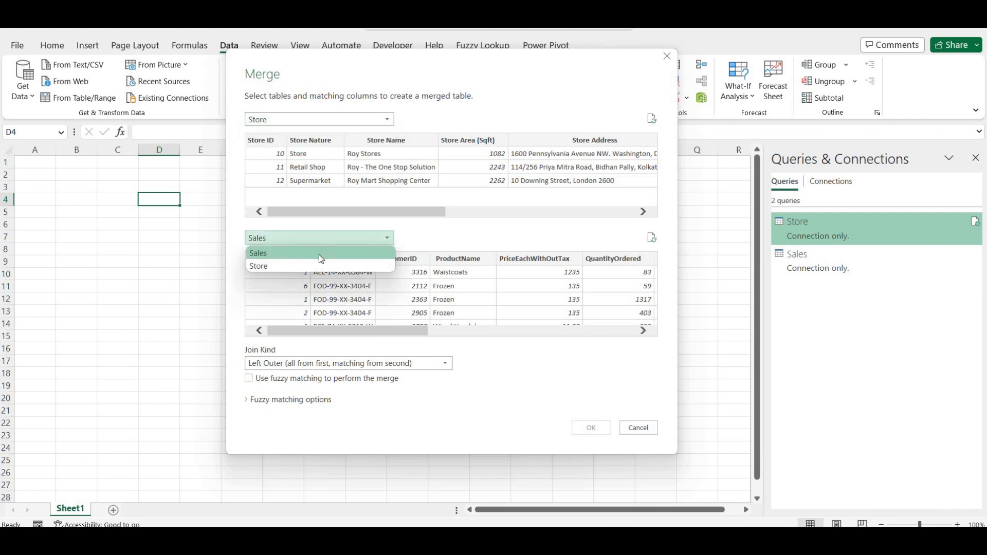
click(290, 254)
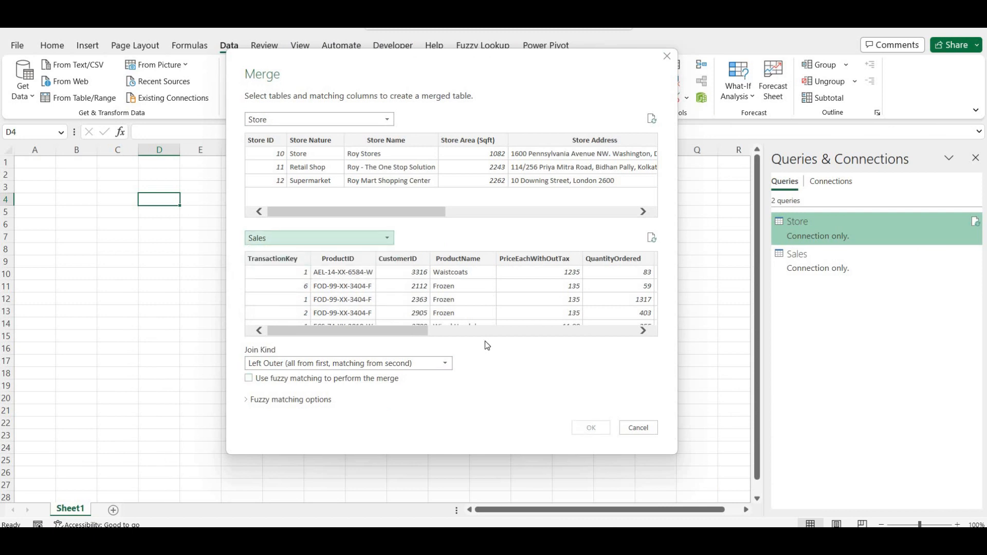
mouse_move(411, 332)
mouse_down()
mouse_move(497, 331)
mouse_move(425, 331)
mouse_up()
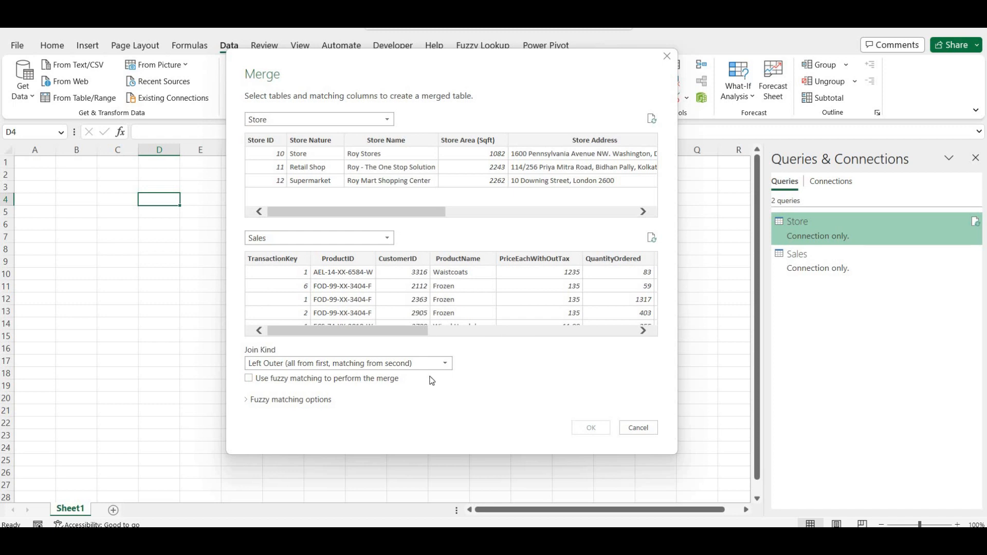
- Try the Right Outer join kind and switch back to Left Outer (all from first, matching from second)
click(446, 363)
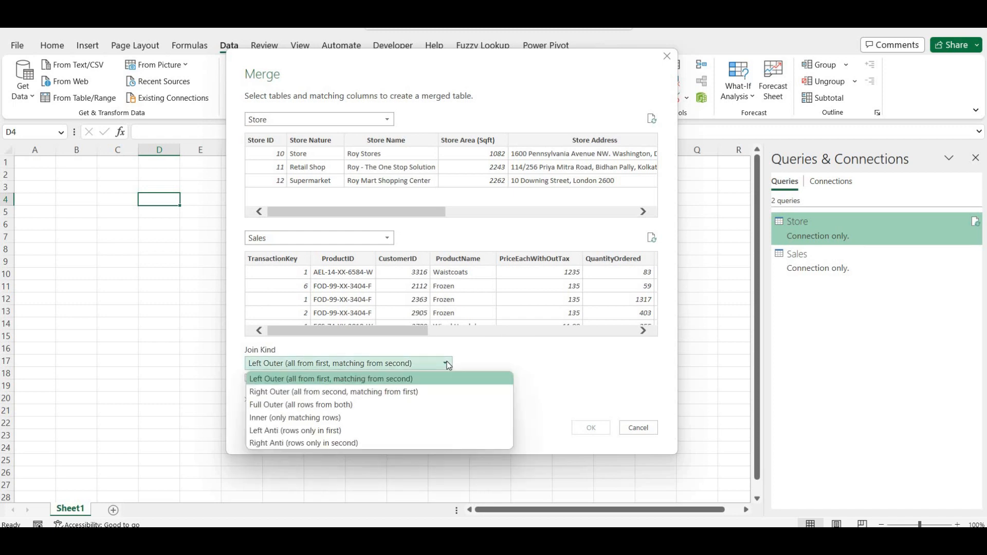
click(413, 391)
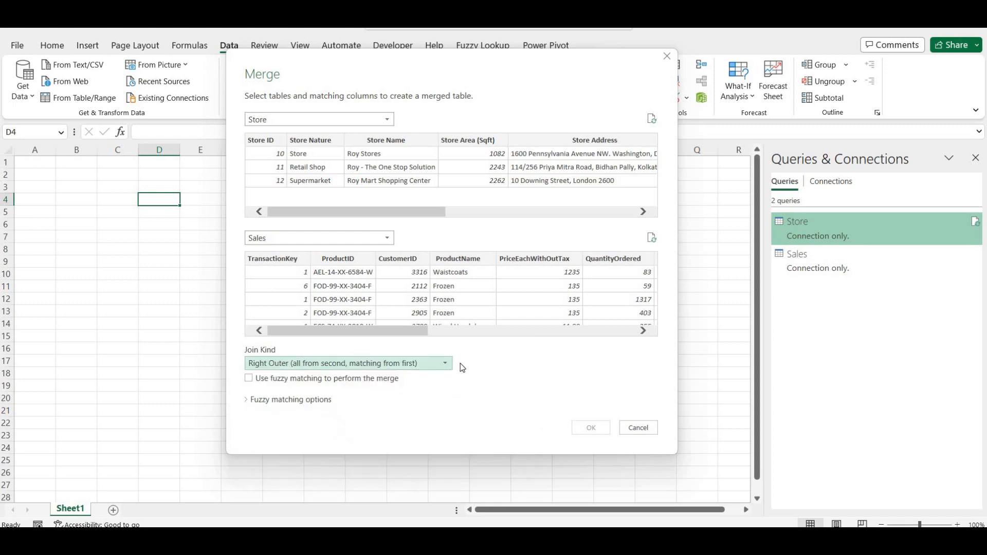
click(430, 368)
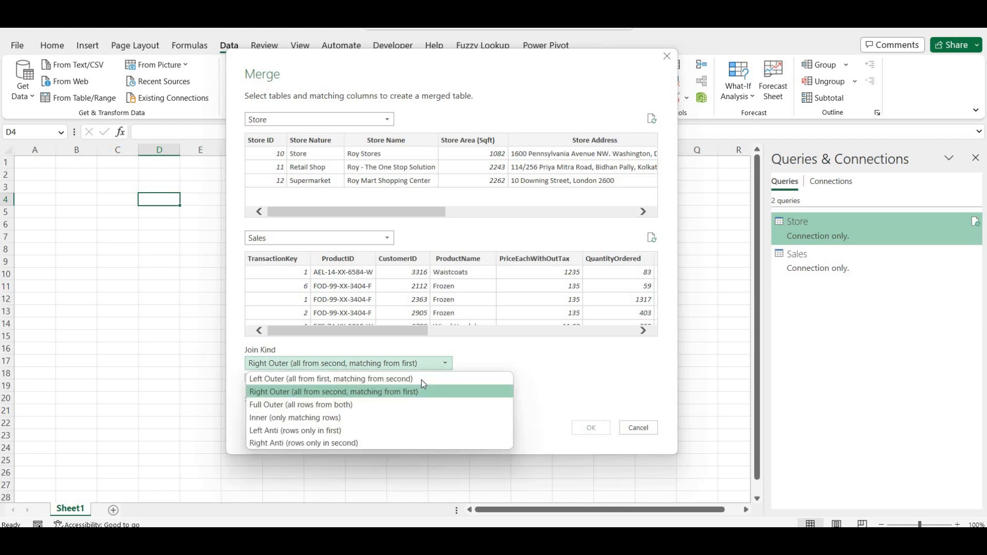
click(421, 380)
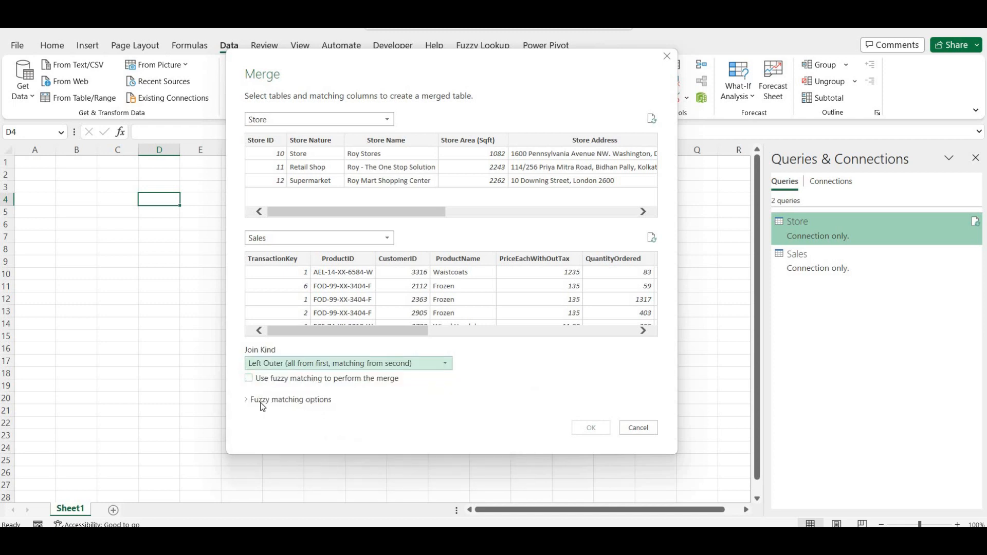
- Try the reversed table order with Sales first and Store second, and restore Store first and Sales second
click(378, 122)
click(377, 133)
click(331, 244)
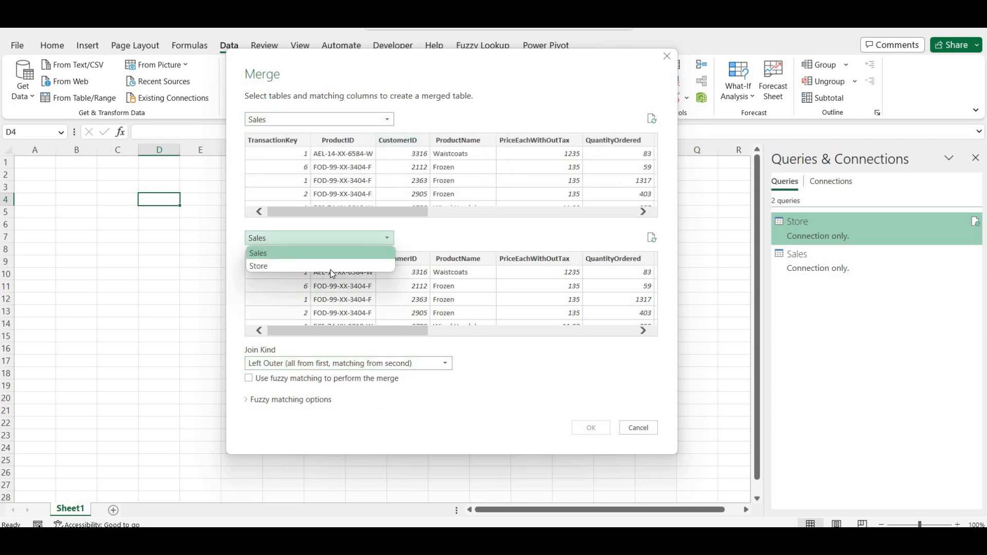
click(330, 269)
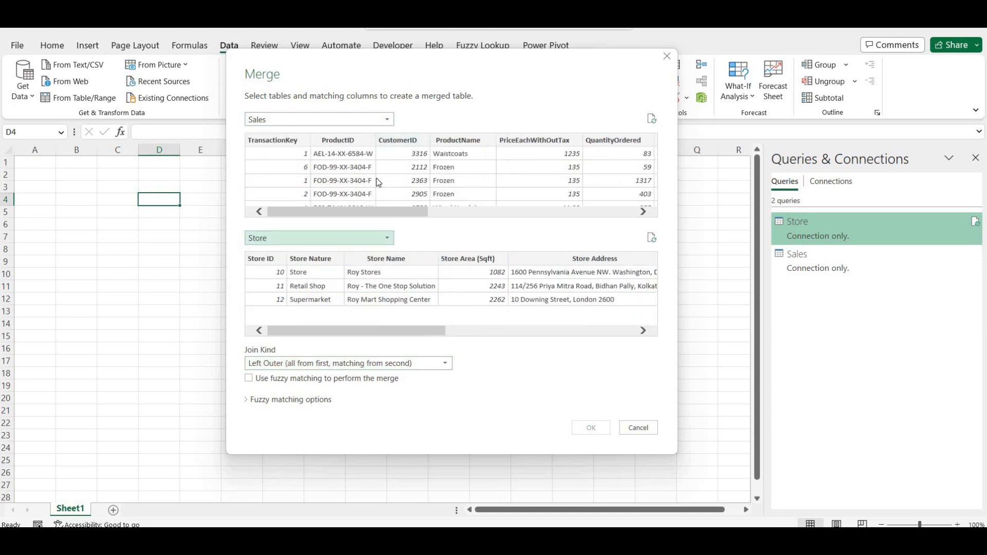
click(369, 121)
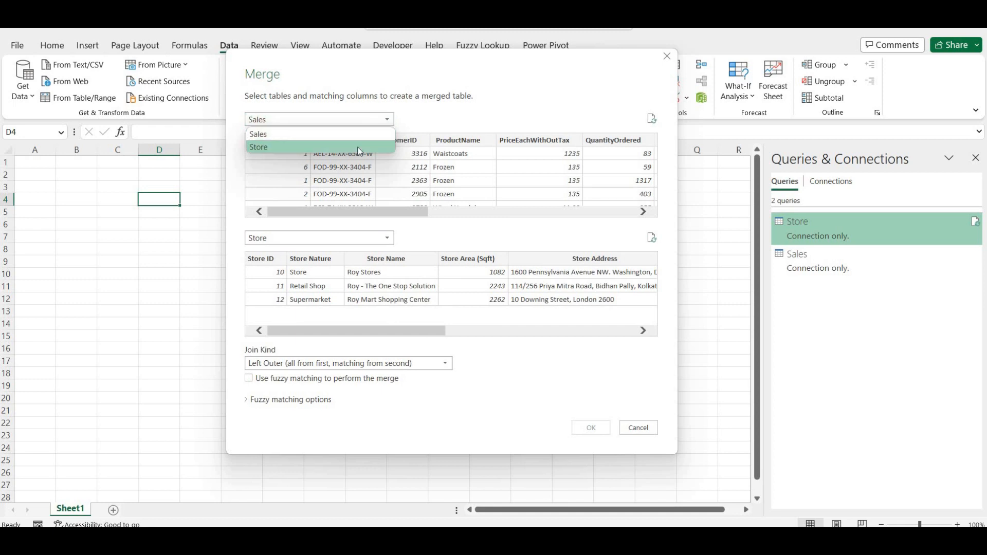
click(360, 147)
click(355, 238)
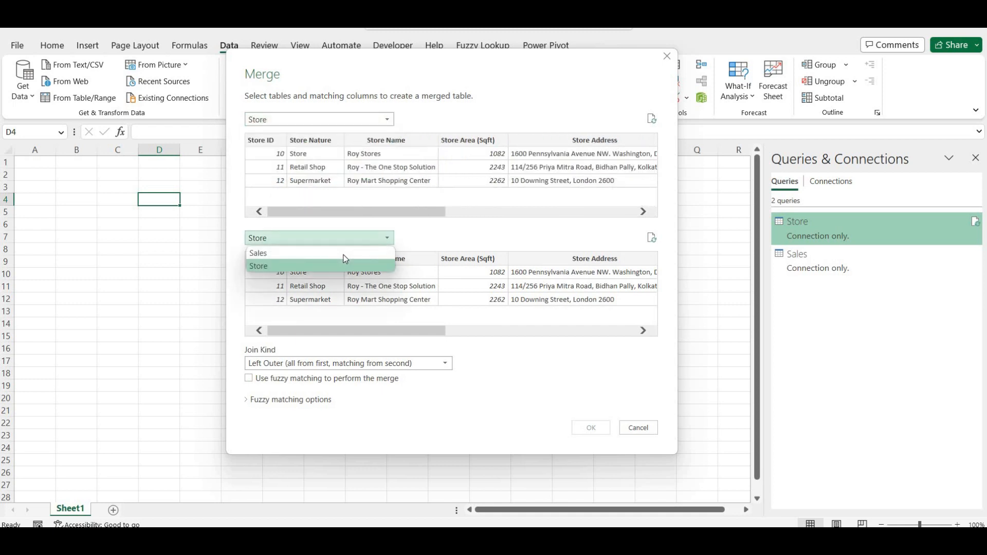
click(345, 254)
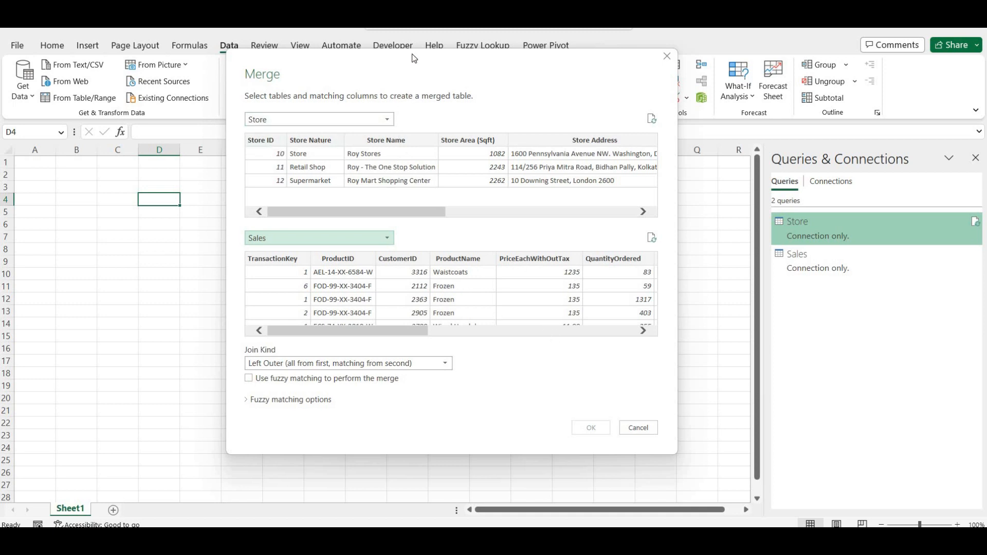
- Select Store ID in the Store table and StoreID in the Sales table as the matching columns for the merge
drag(405, 79, 346, 120)
drag(465, 96, 539, 69)
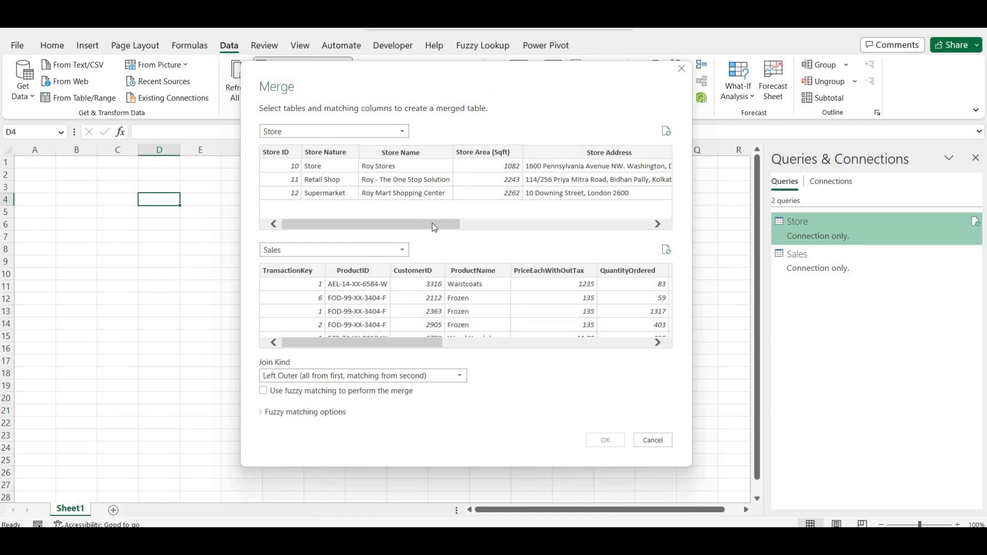
drag(432, 228, 430, 229)
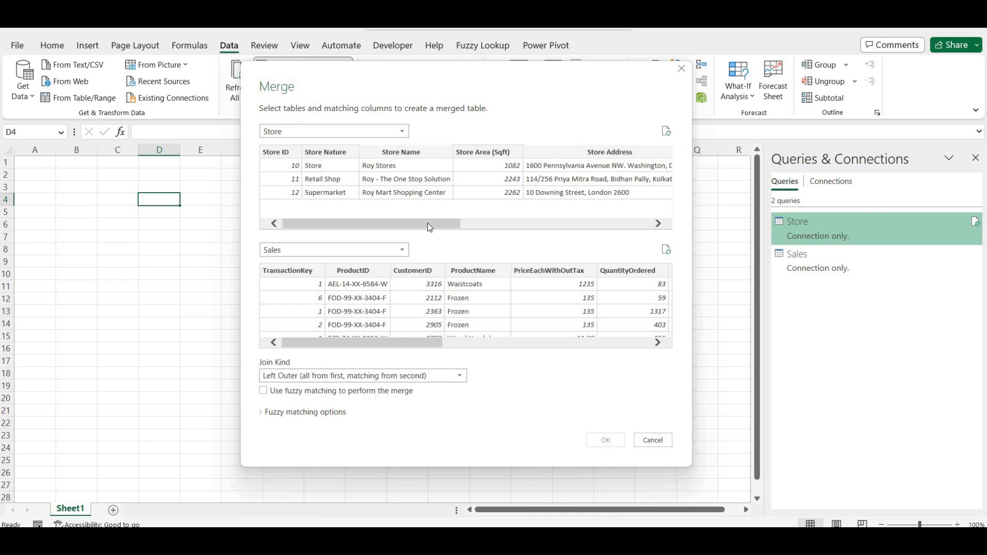
click(284, 153)
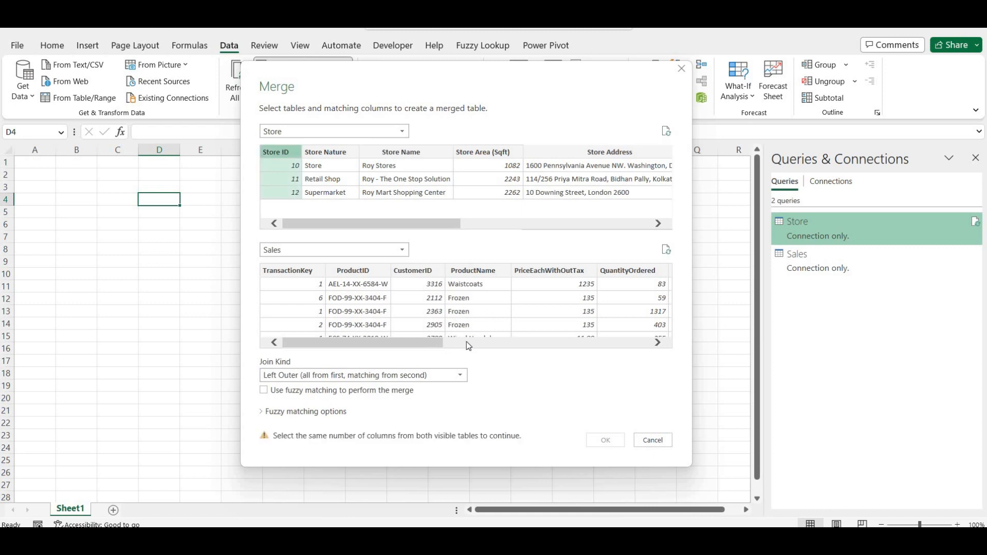
scroll(468, 345, right, 10)
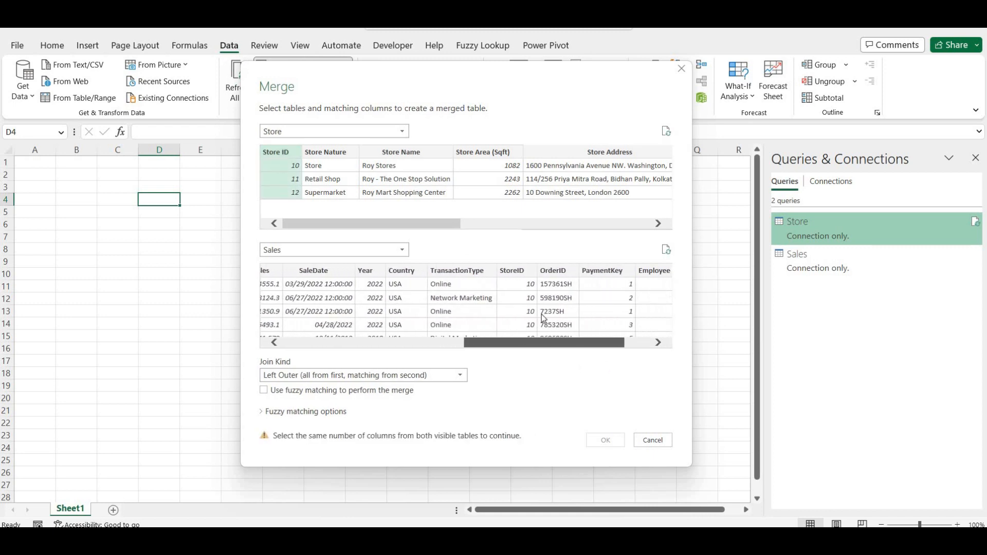
click(514, 273)
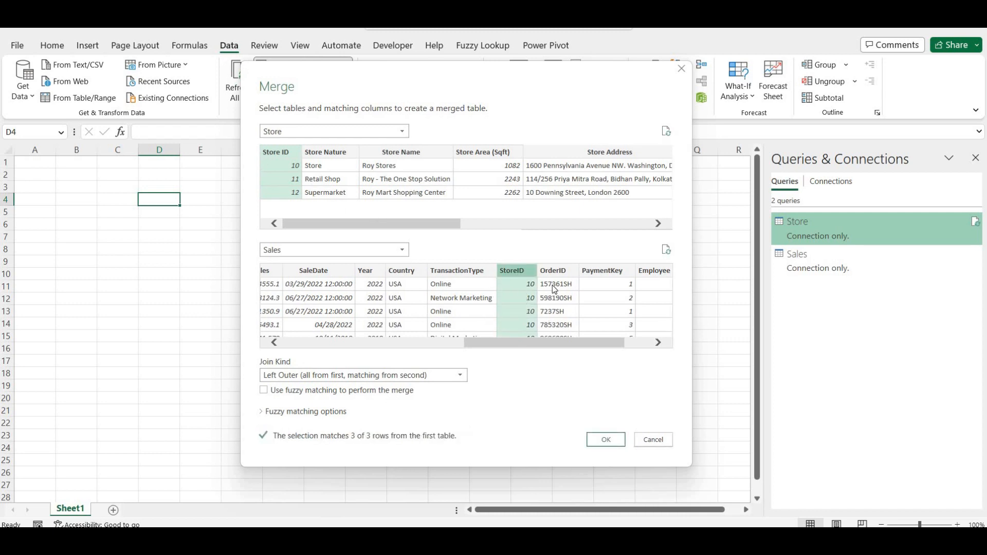
- Create the merged query from the Store and Sales tables and refresh its data preview
click(606, 440)
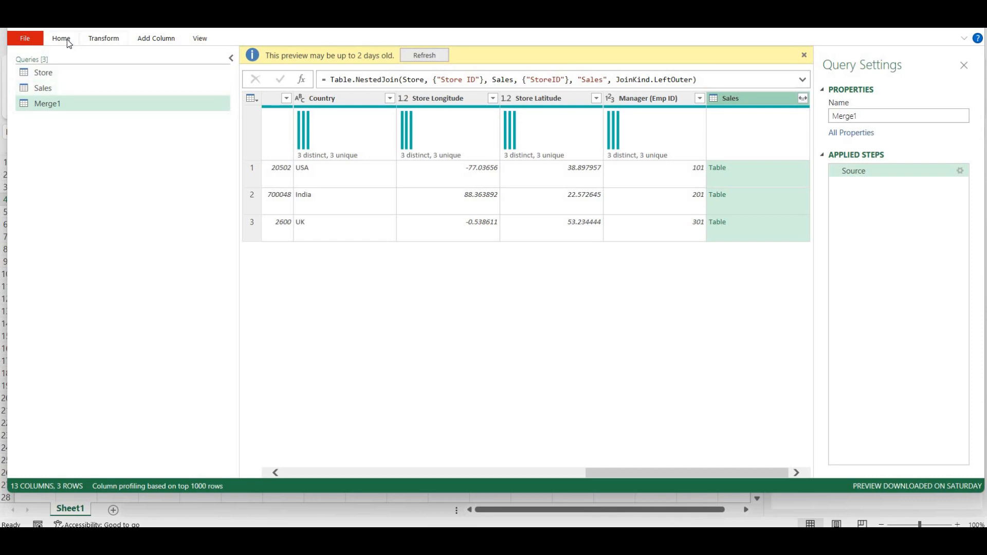
click(425, 57)
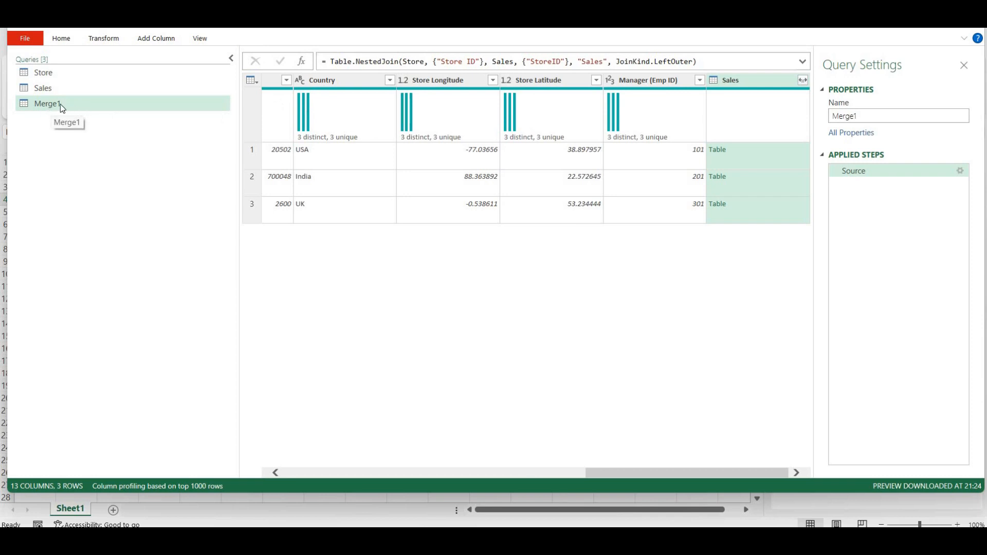
drag(868, 118, 774, 113)
drag(693, 19, 693, 39)
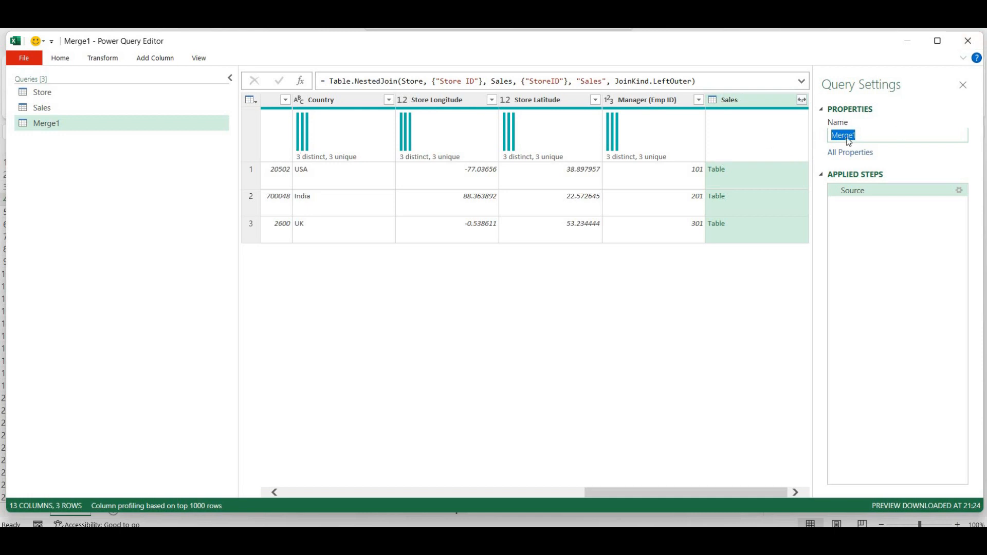
- Close the query editor and load the merged query as a table on the existing worksheet, starting at cell A1
click(55, 59)
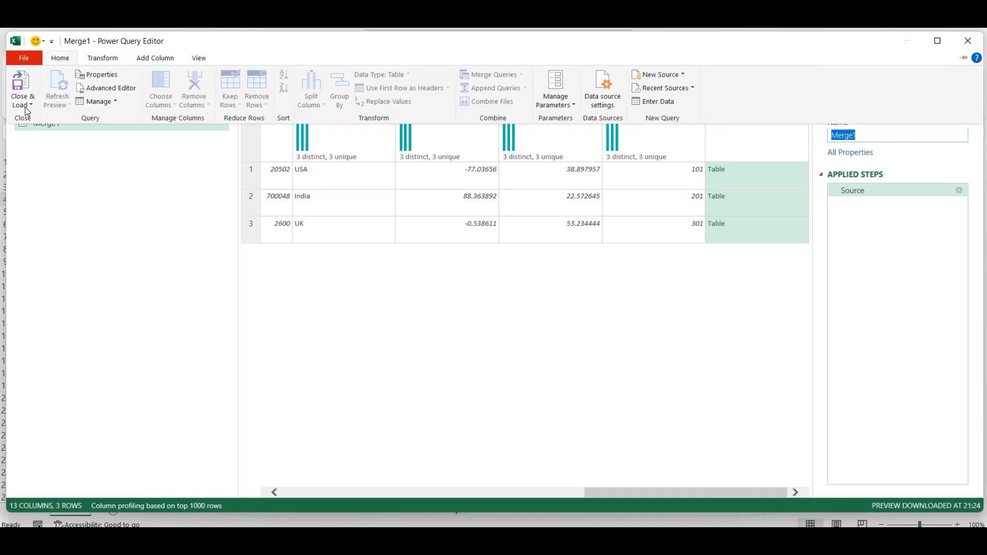
click(23, 105)
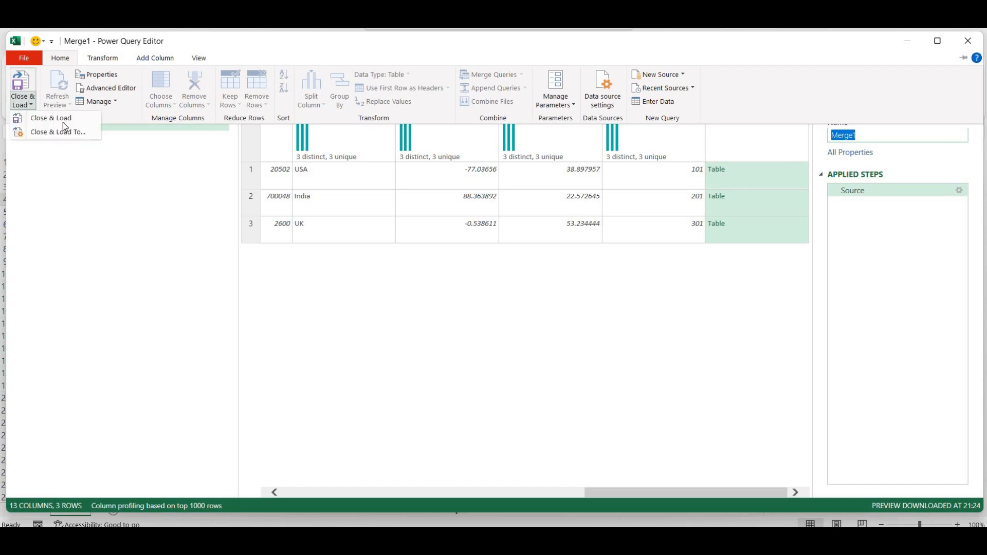
click(64, 131)
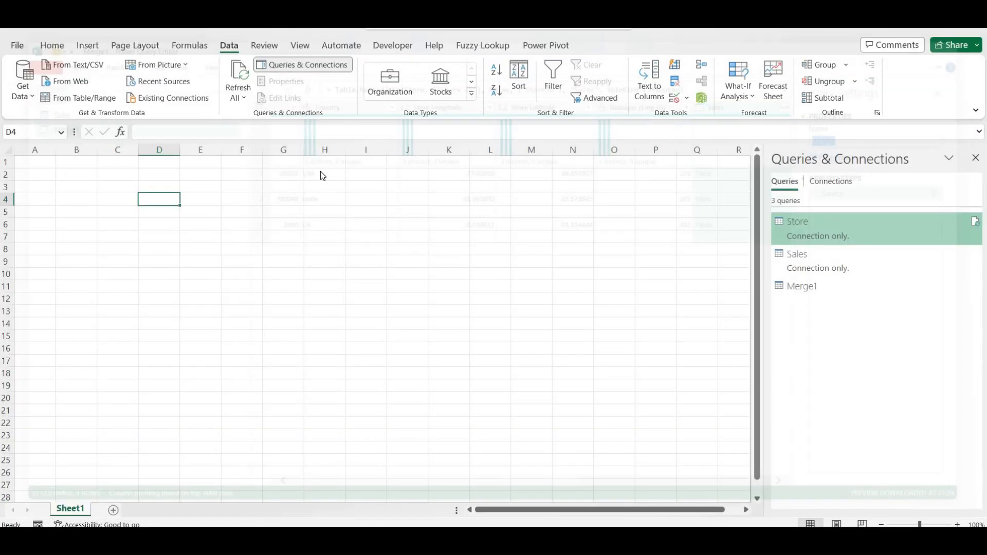
drag(502, 191, 460, 194)
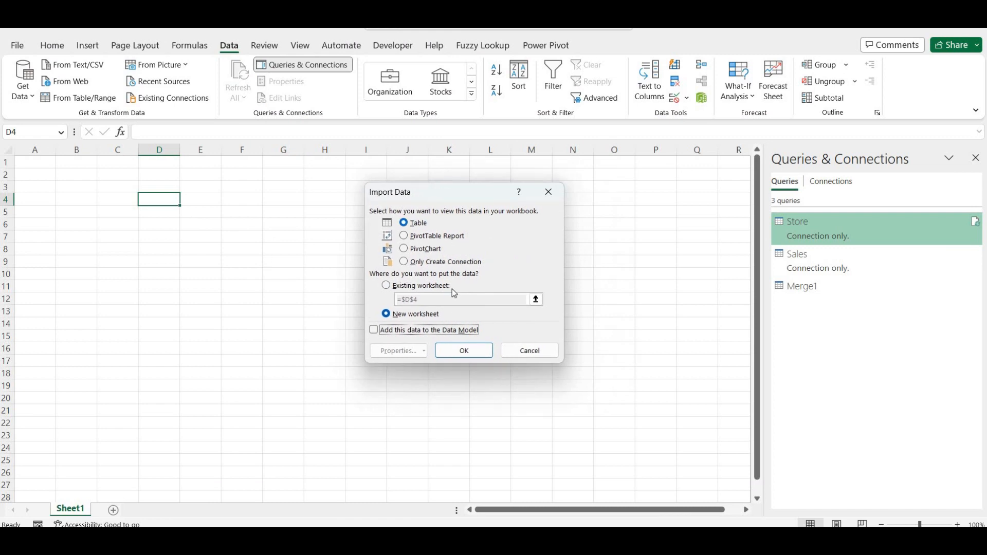
click(412, 287)
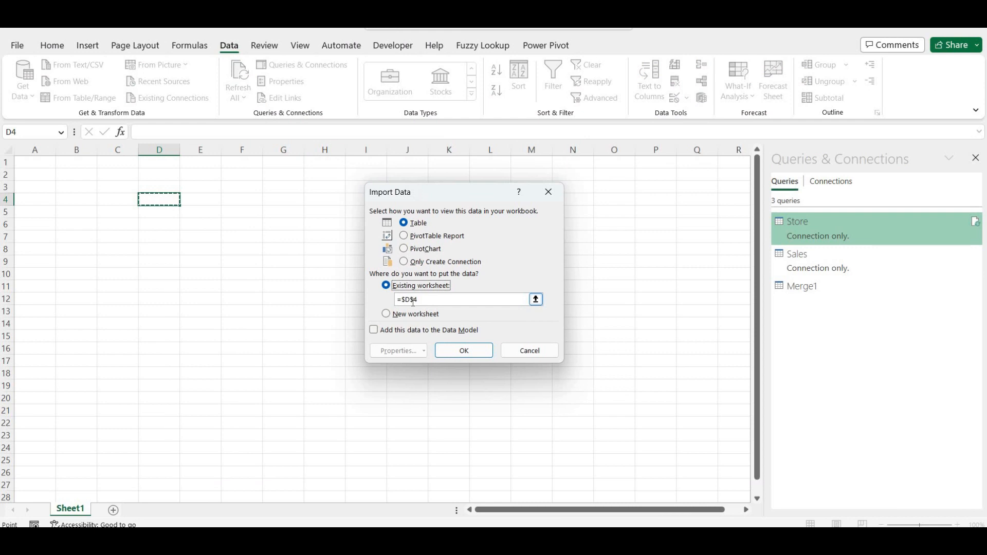
click(411, 300)
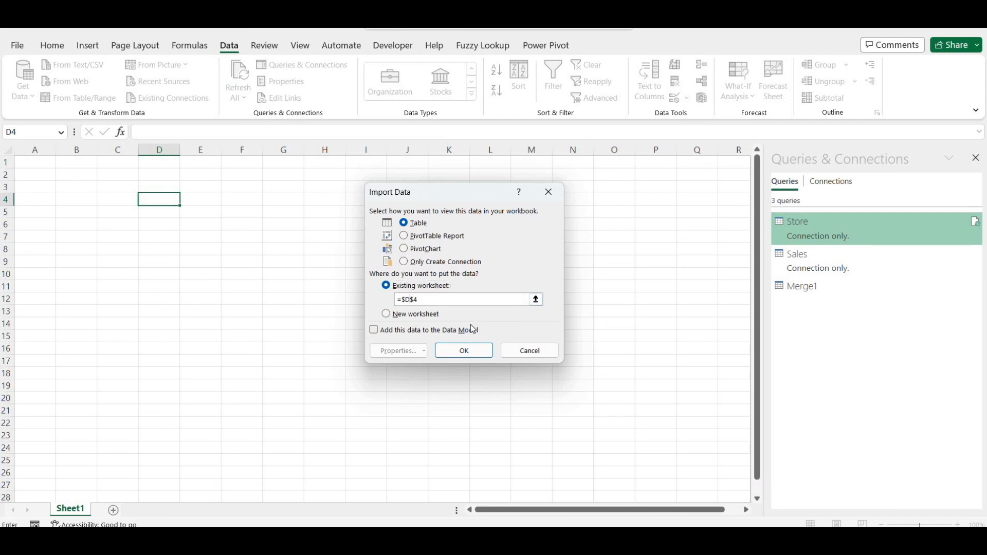
key(BackSpace)
text(A)
click(465, 351)
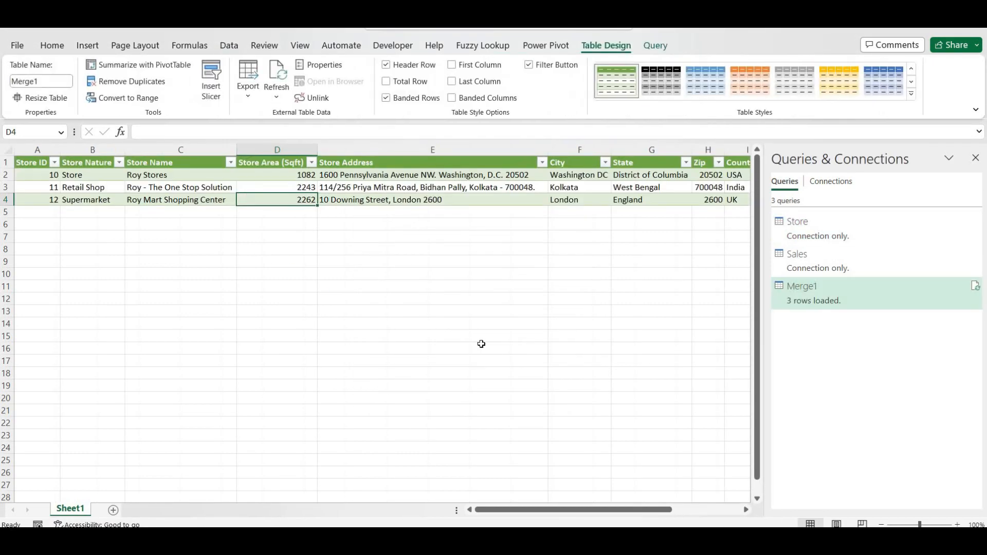
- Compare the columns of the loaded Merge1 table with the source table in Store Table.xlsx, and return to Joins_Merge.xlsx
drag(615, 510, 683, 512)
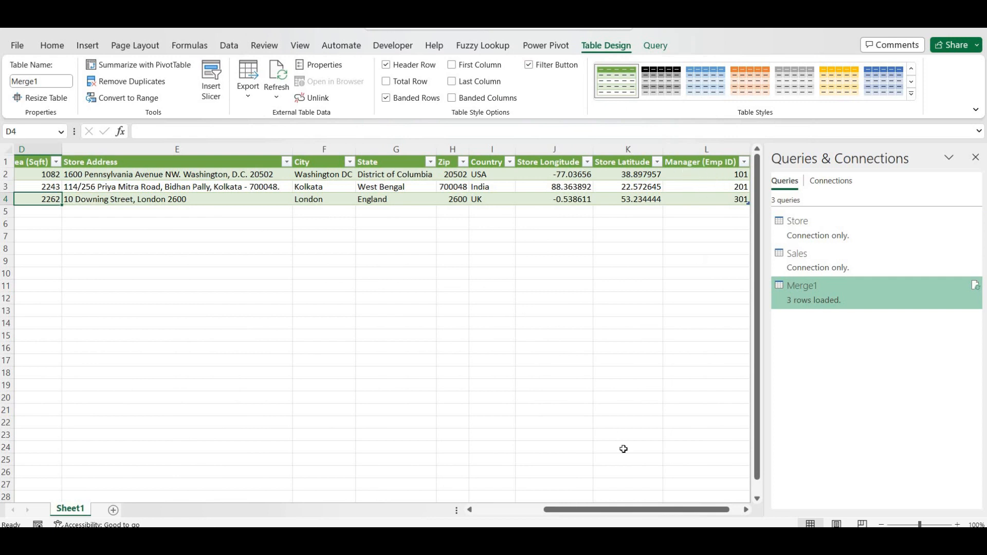
mouse_move(552, 525)
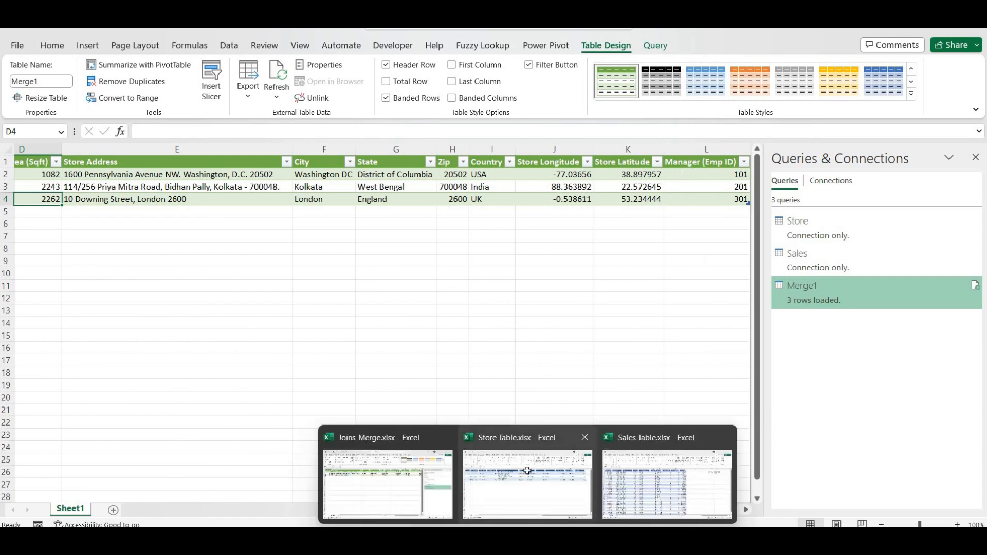
click(558, 414)
drag(767, 510, 784, 510)
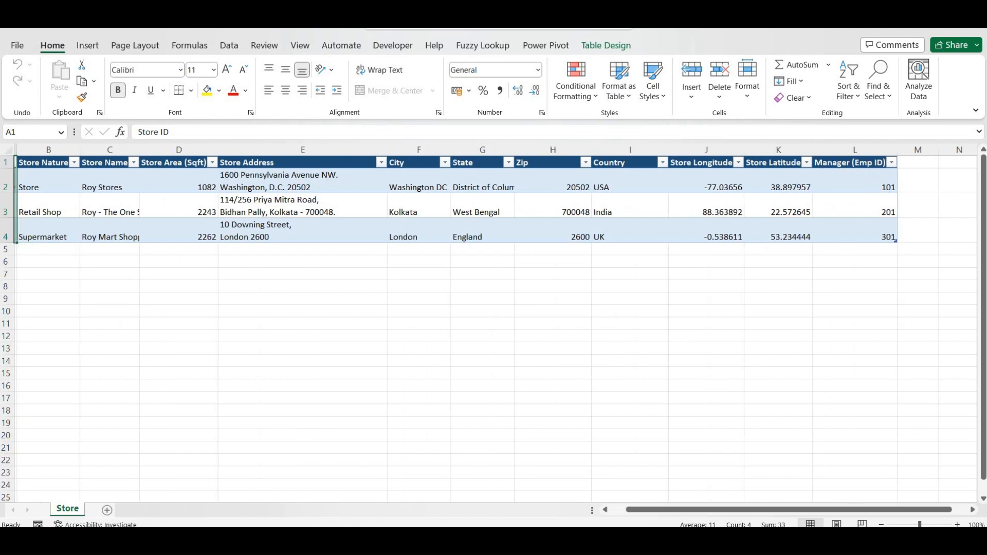
mouse_move(699, 541)
mouse_move(528, 541)
click(398, 496)
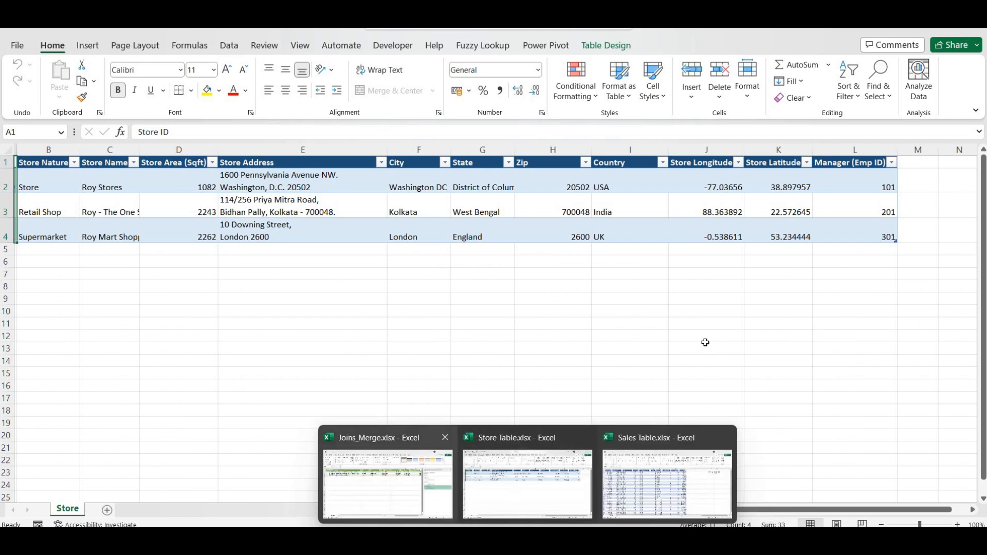
drag(761, 327, 855, 332)
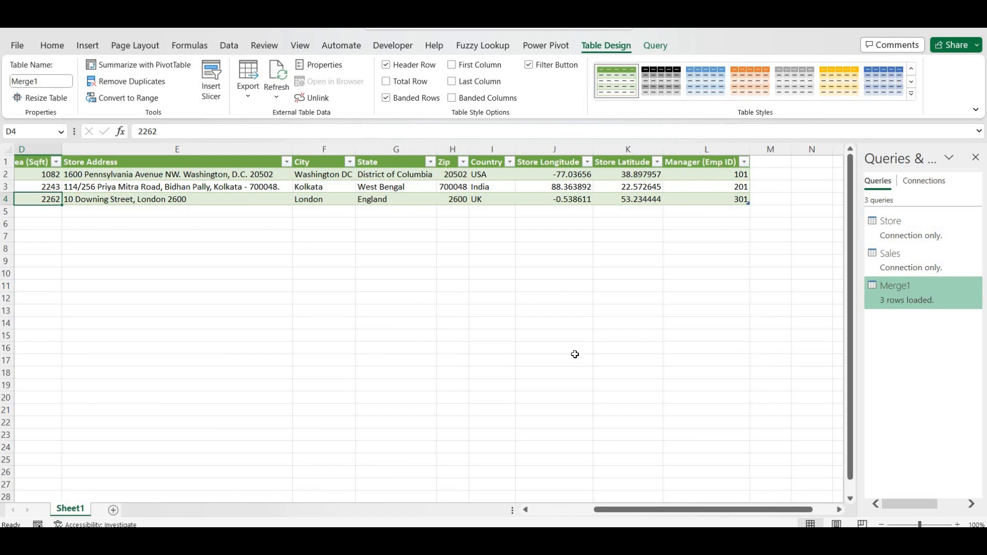
drag(602, 520, 566, 517)
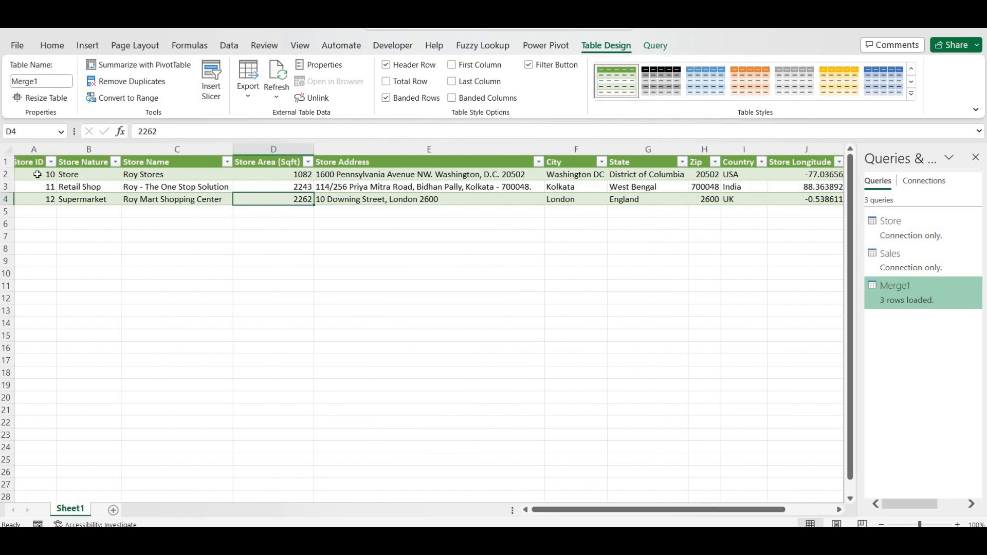
drag(568, 515, 624, 514)
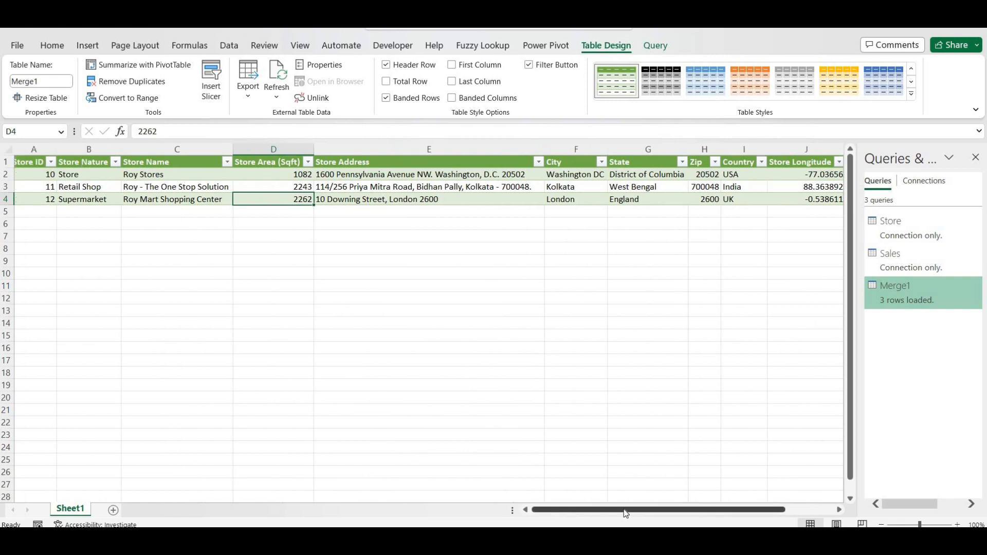
click(839, 510)
click(839, 510)
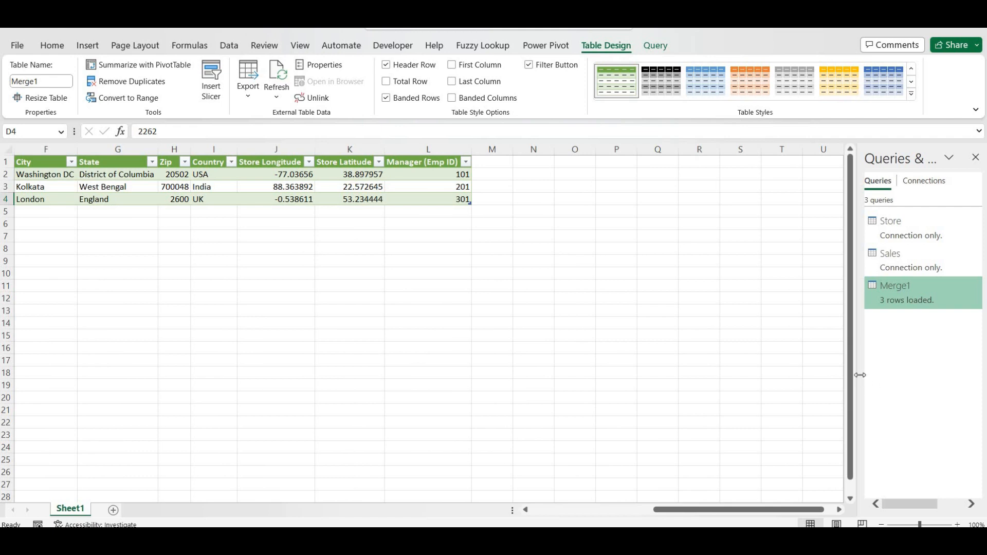
- Reopen the Merge1 query and expand its Sales column to only TotalSales, keeping the original column name as prefix
drag(860, 376, 738, 381)
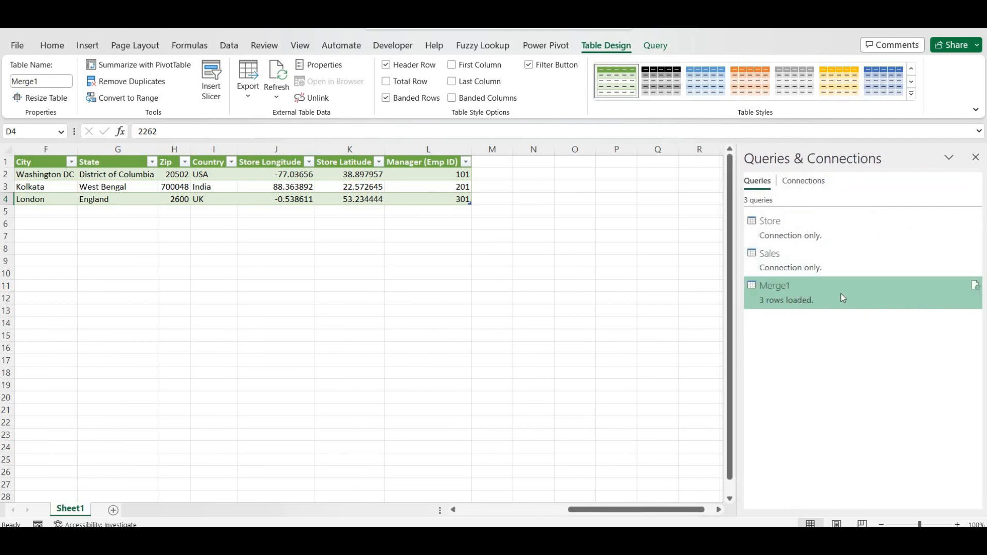
double_click(842, 298)
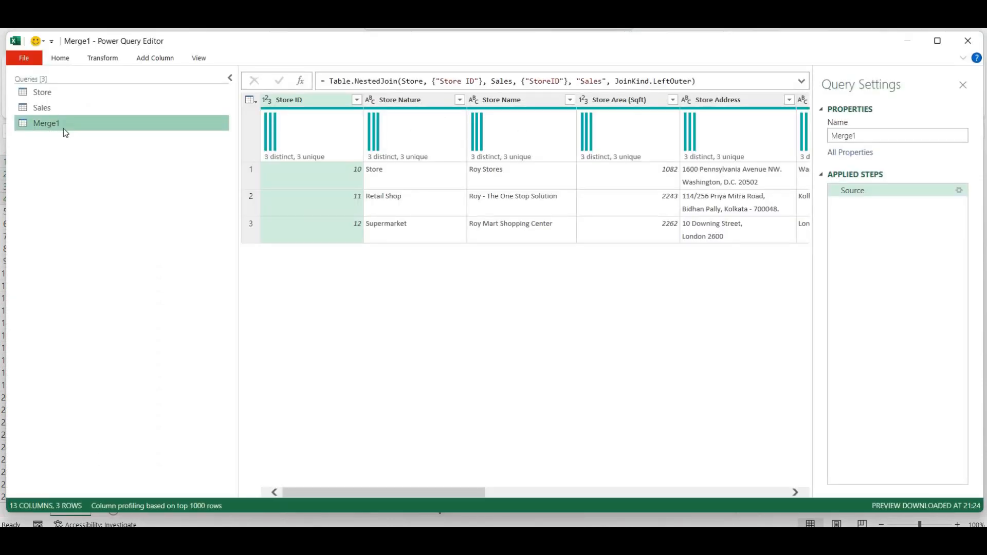
click(574, 493)
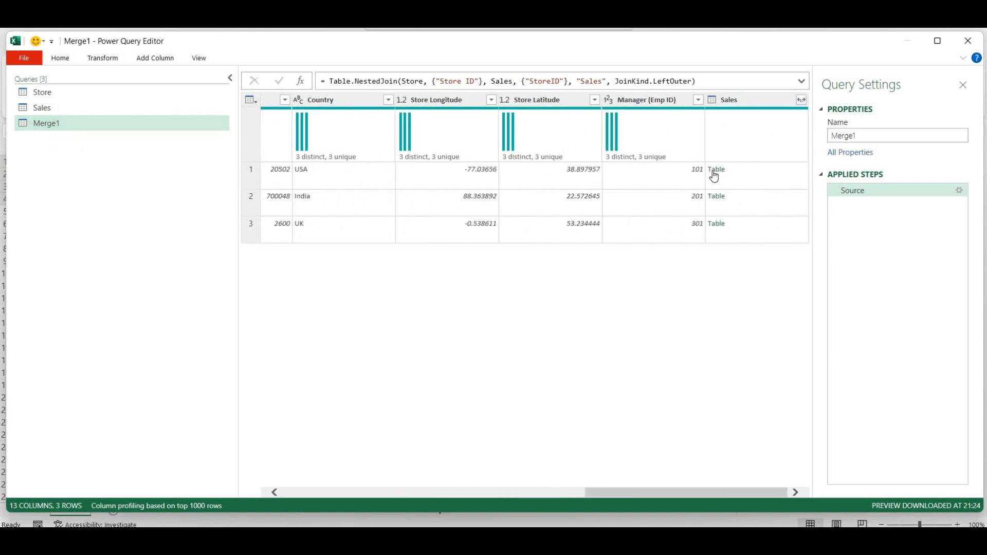
click(802, 101)
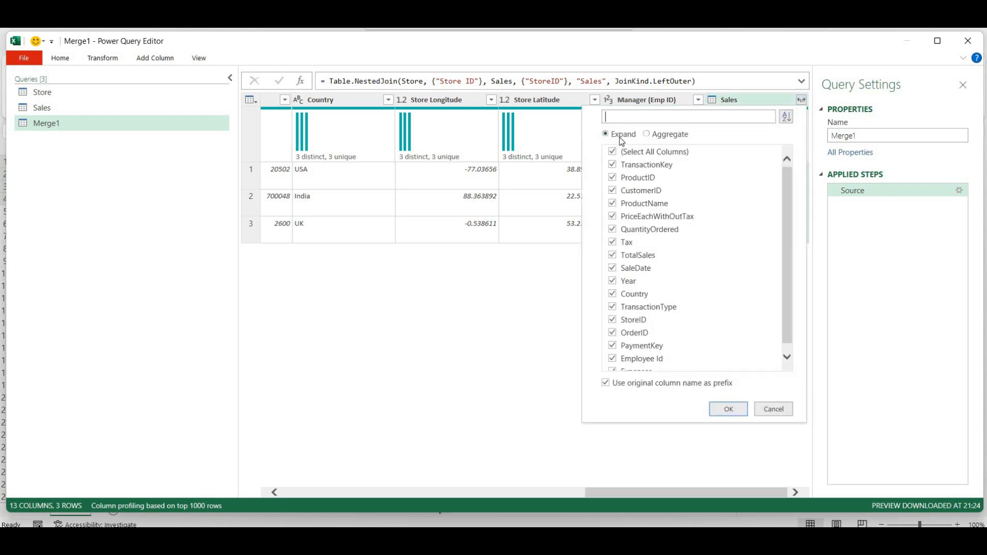
click(613, 152)
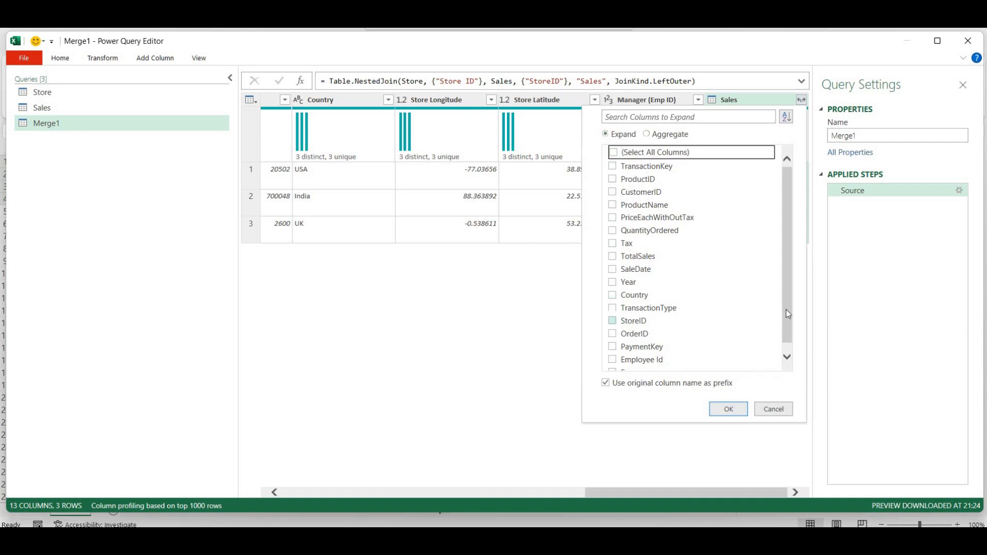
click(612, 256)
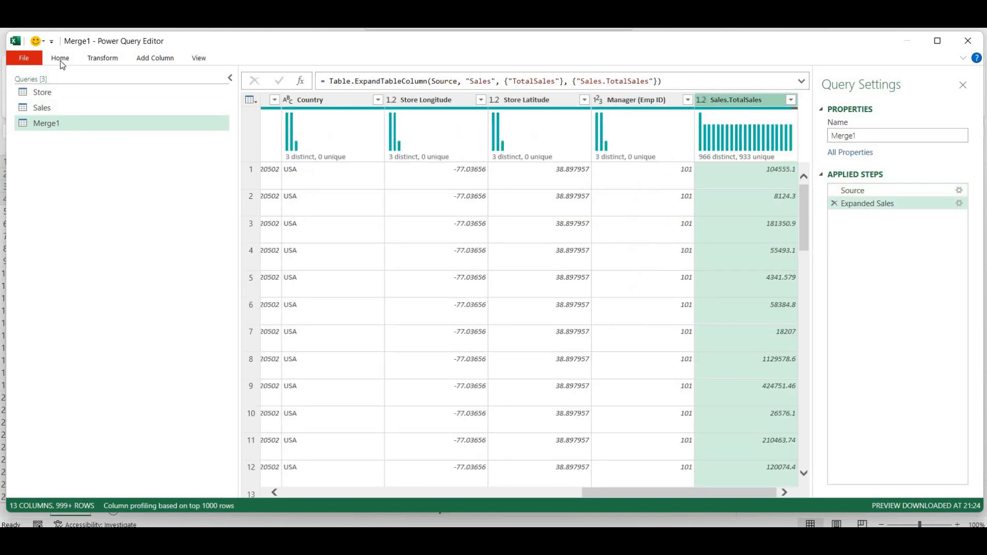
- Load the updated Merge1 query back into the worksheet and hide the Queries & Connections list
click(60, 59)
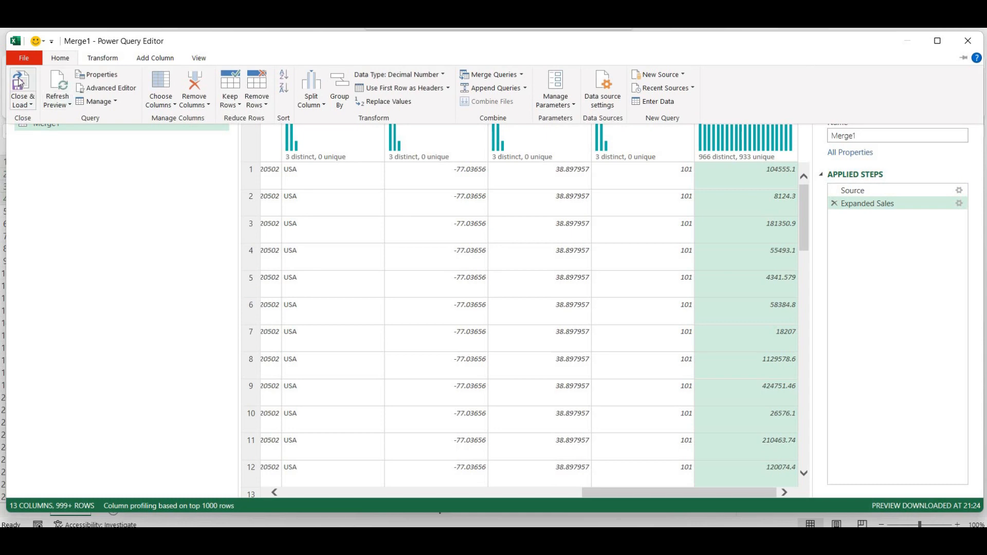
click(19, 82)
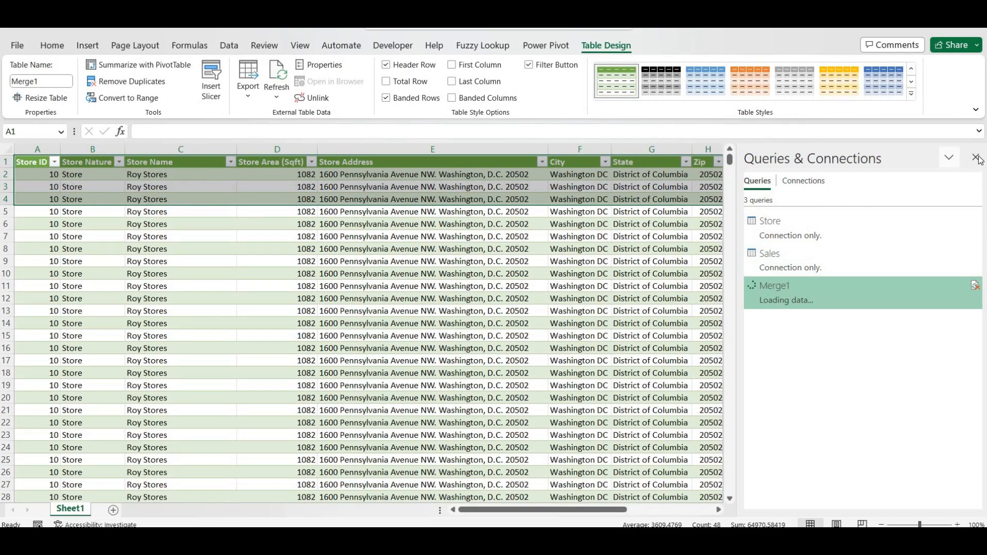
click(976, 158)
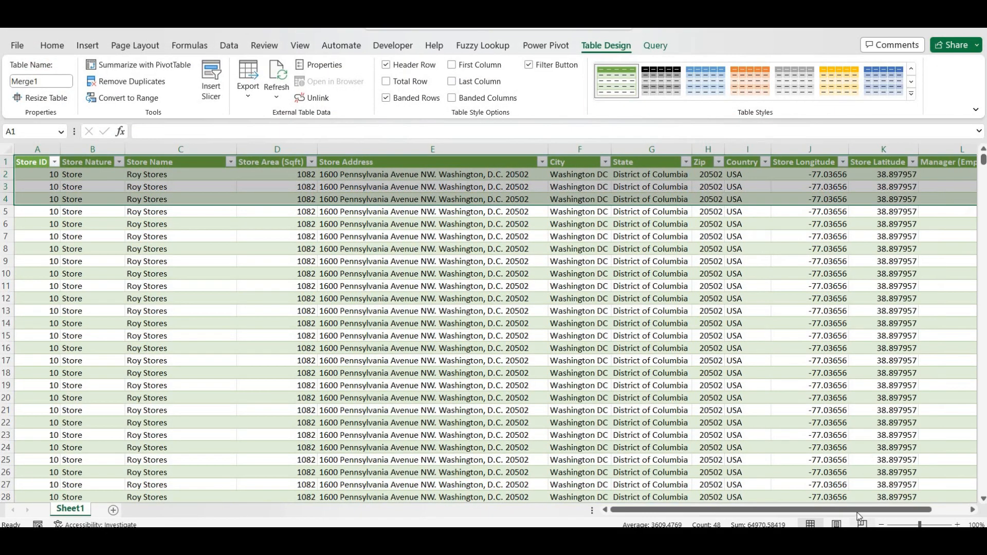
- Examine the reloaded Merge1 table across to the Sales.TotalSales column and check which Store ID values its filter offers
drag(858, 512, 970, 511)
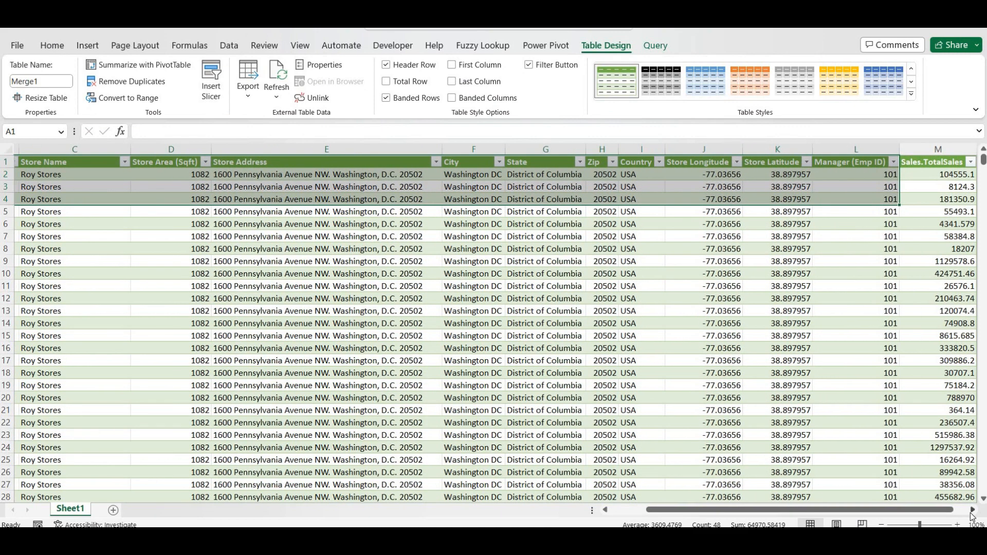
click(972, 512)
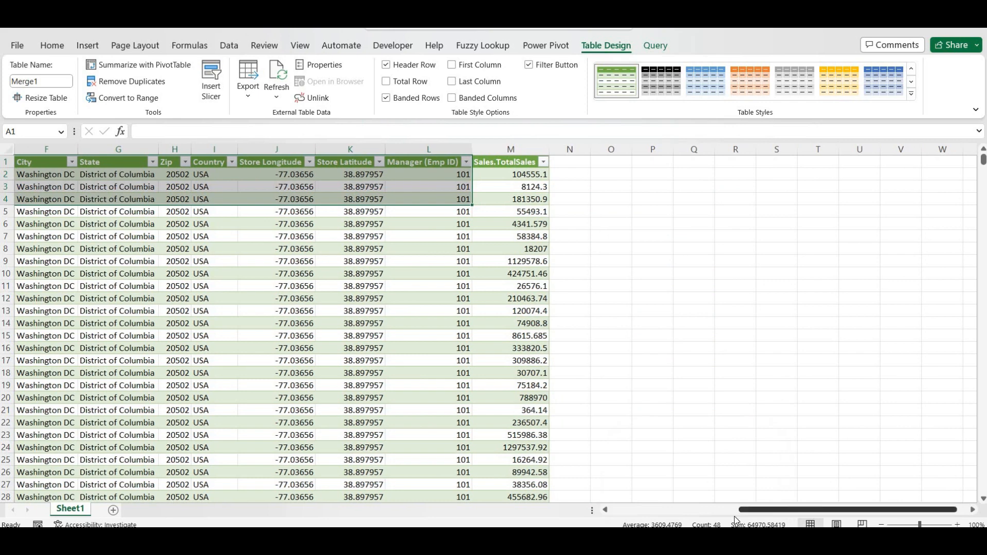
drag(736, 519, 601, 484)
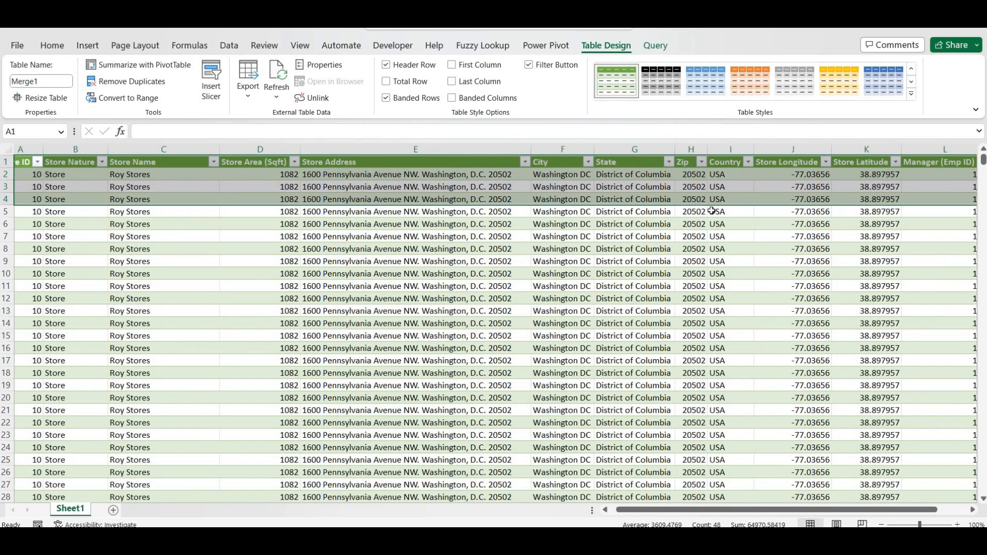
click(673, 248)
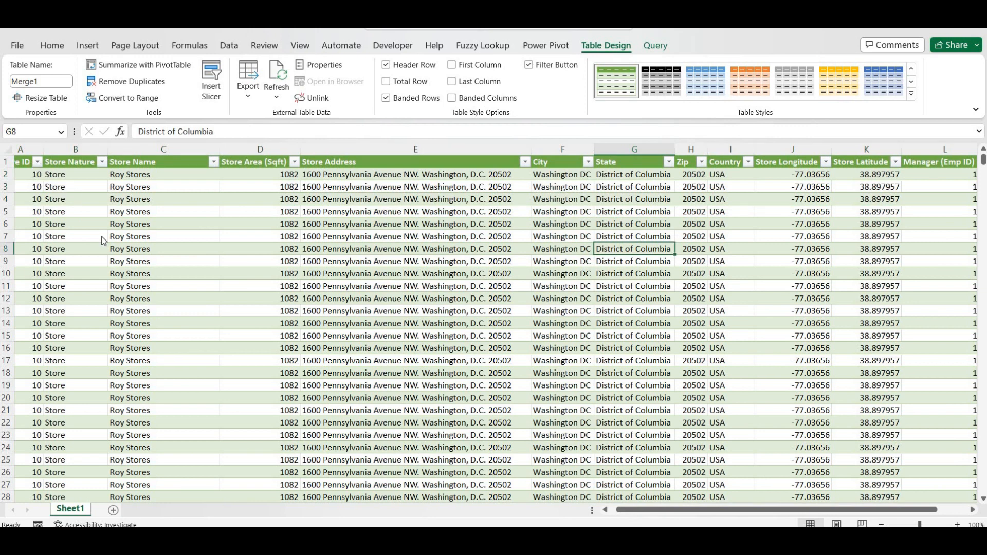
click(37, 162)
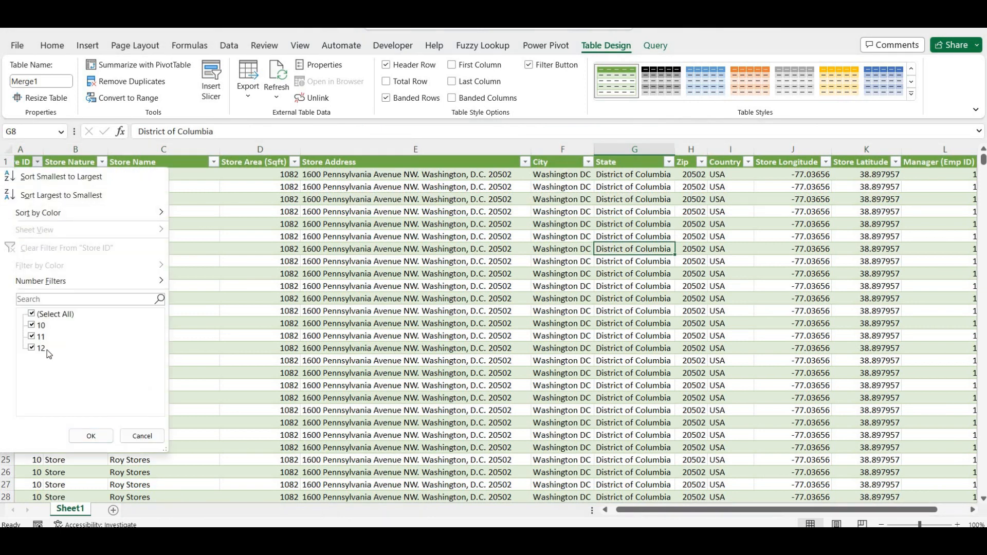
click(640, 321)
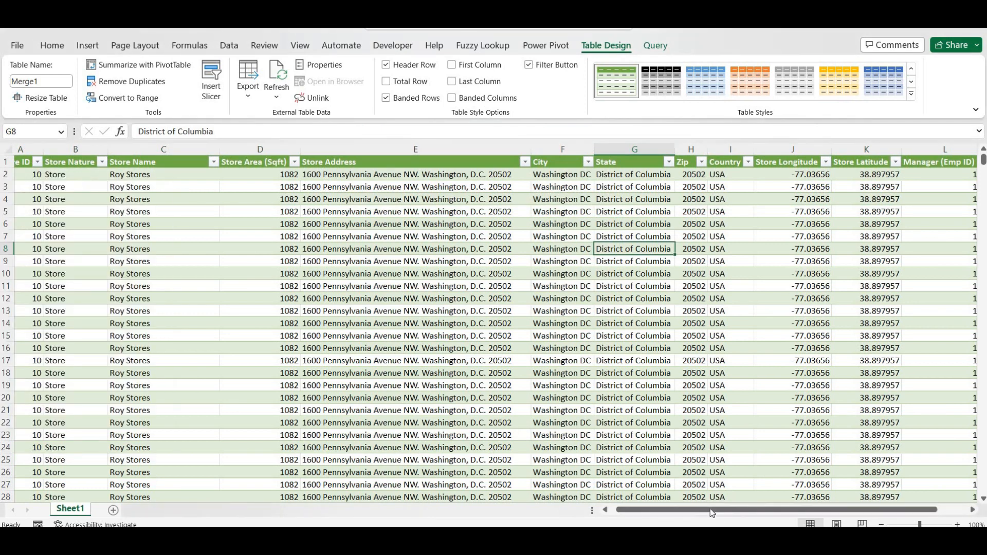
drag(711, 513, 880, 509)
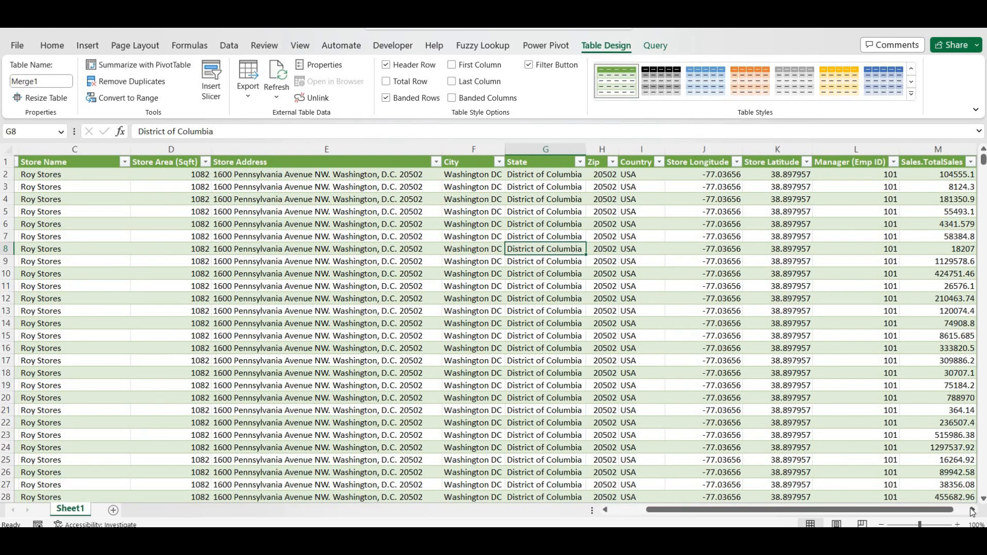
click(973, 510)
click(973, 510)
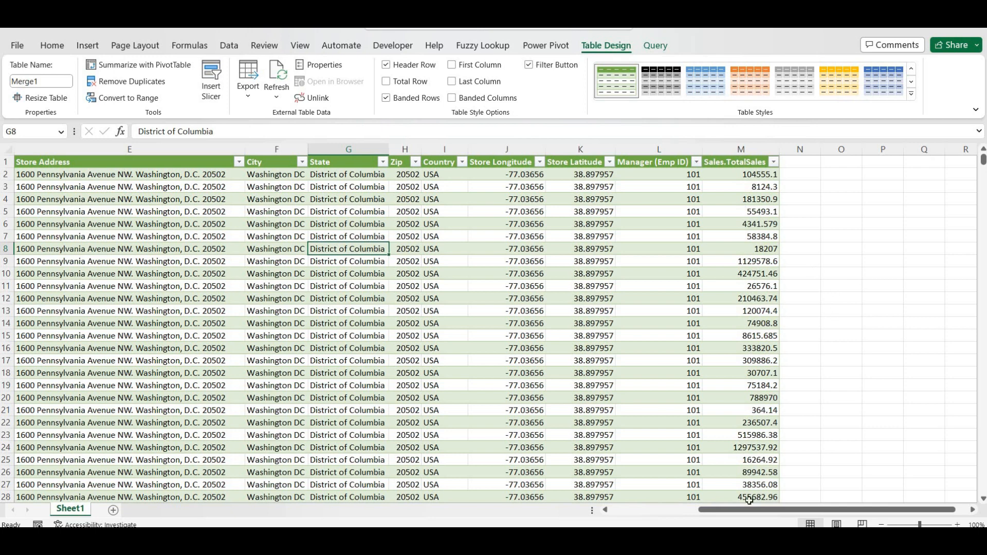
- Add a new worksheet and enter the headers Store ID in B3 and Sales in C3
key(alt+Tab)
key(shift+F11)
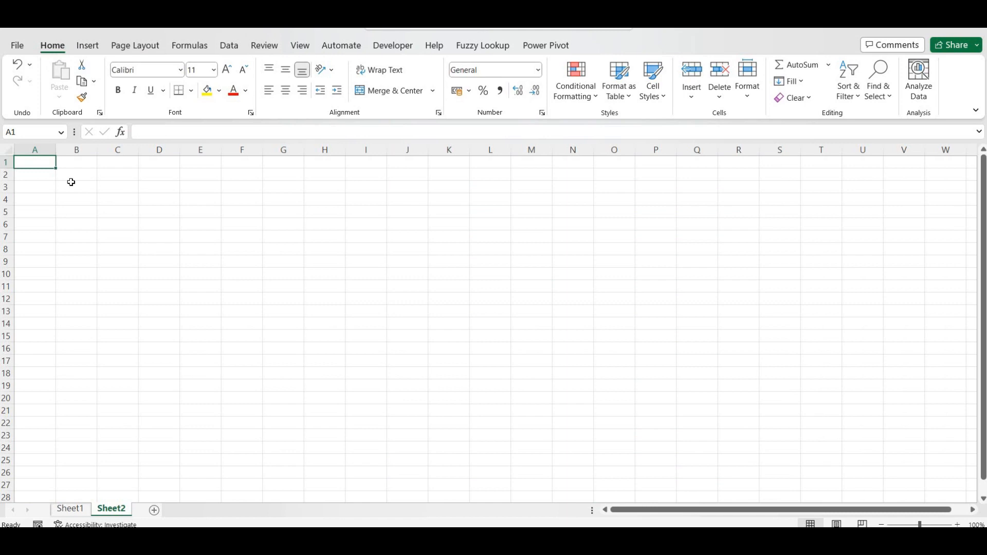
click(72, 186)
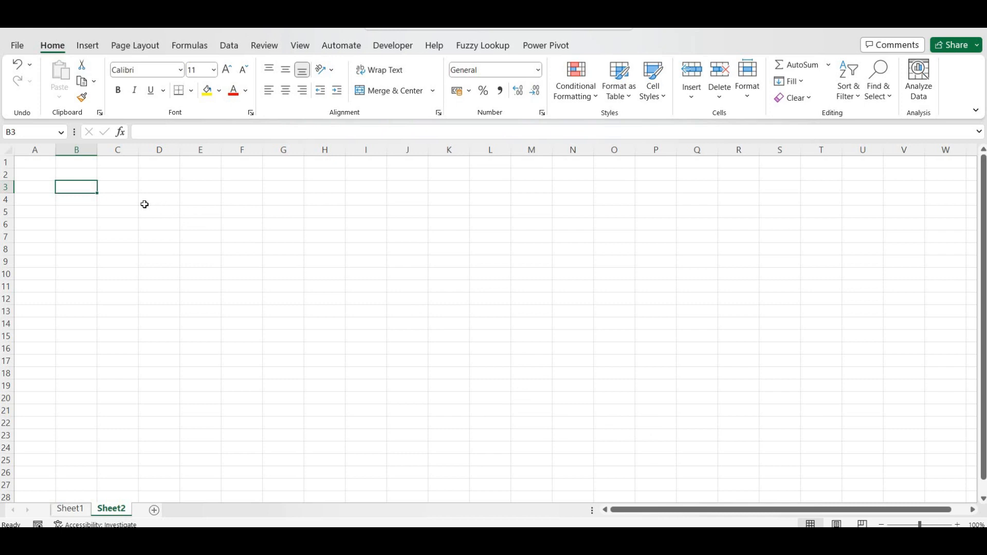
text(S)
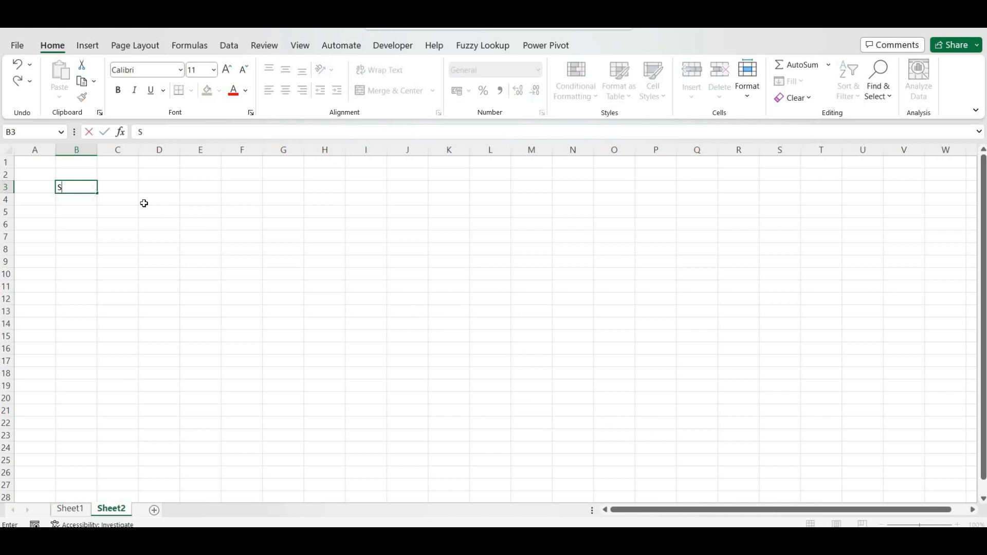
text(tore ID)
key(Tab)
text(Sales)
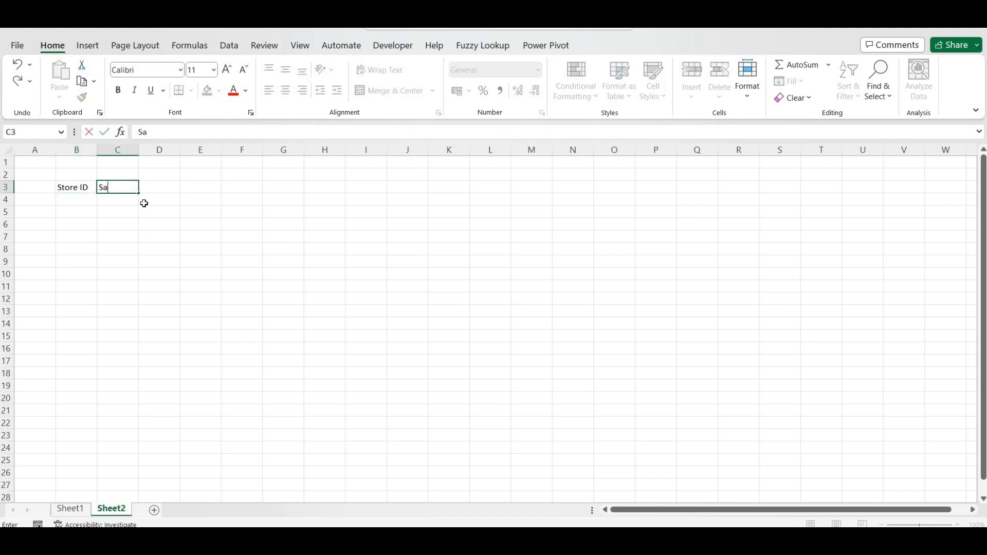
key(Tab)
- Fill the Store ID column with the values 1 to 5 in cells B4 to B8
key(Left)
key(Left)
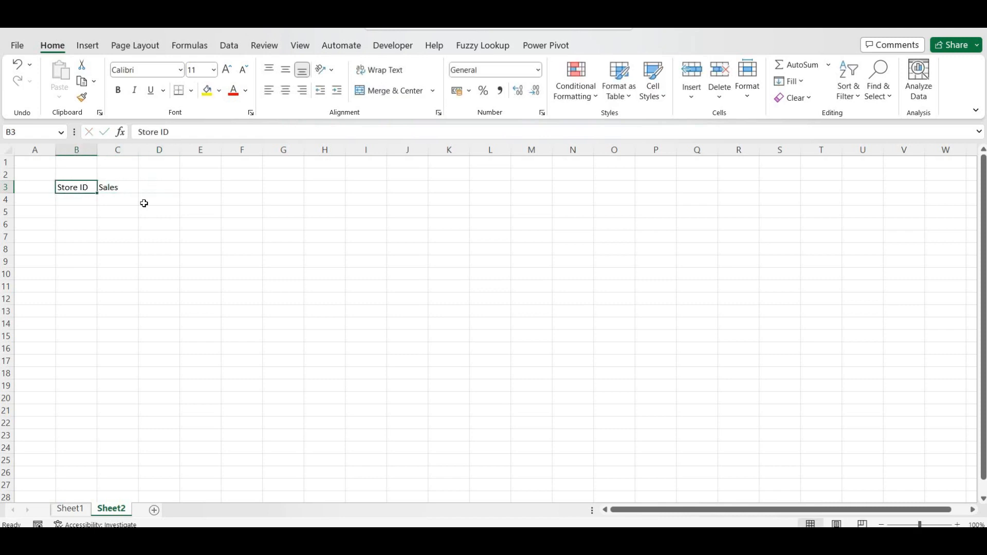
key(Down)
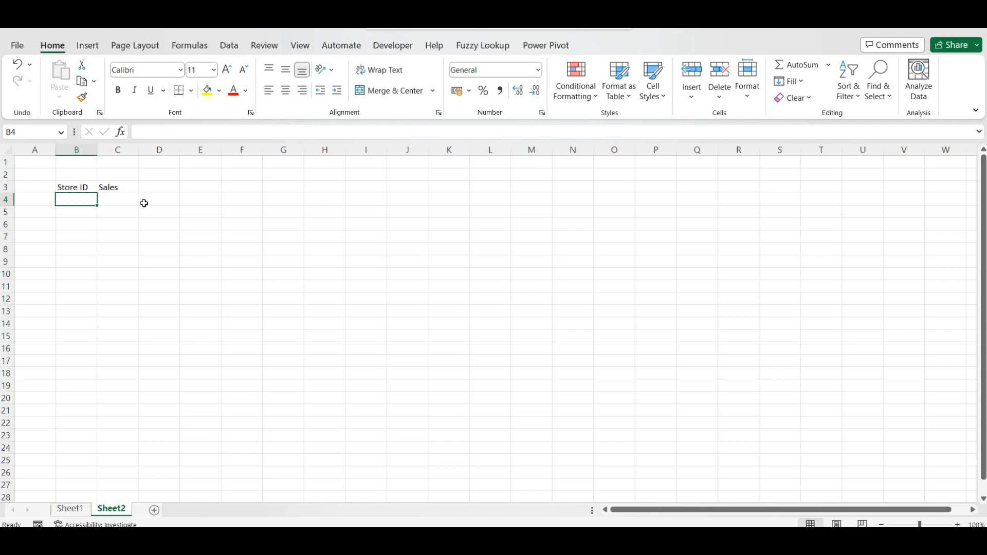
text(1)
key(Return)
text(2)
key(Return)
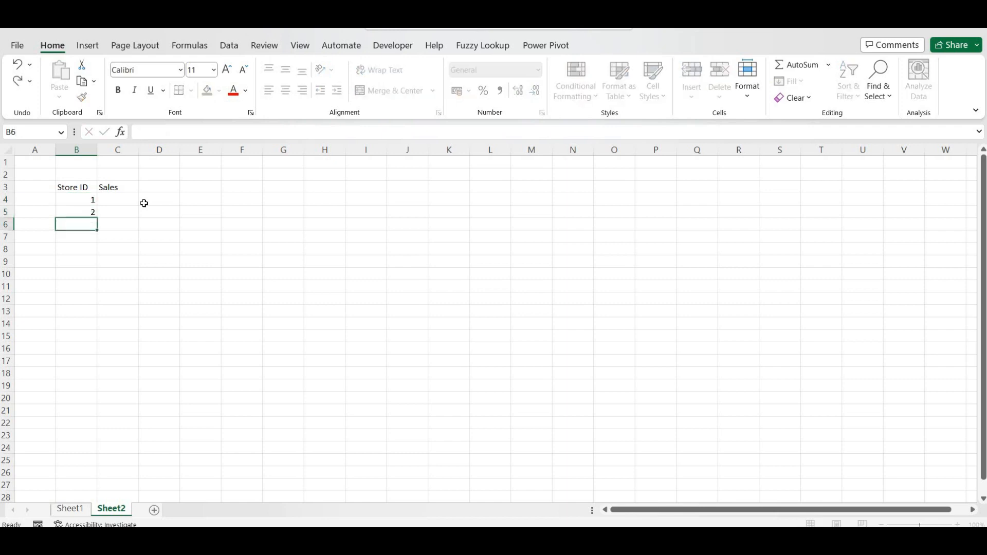
text(3)
key(Tab)
text(4)
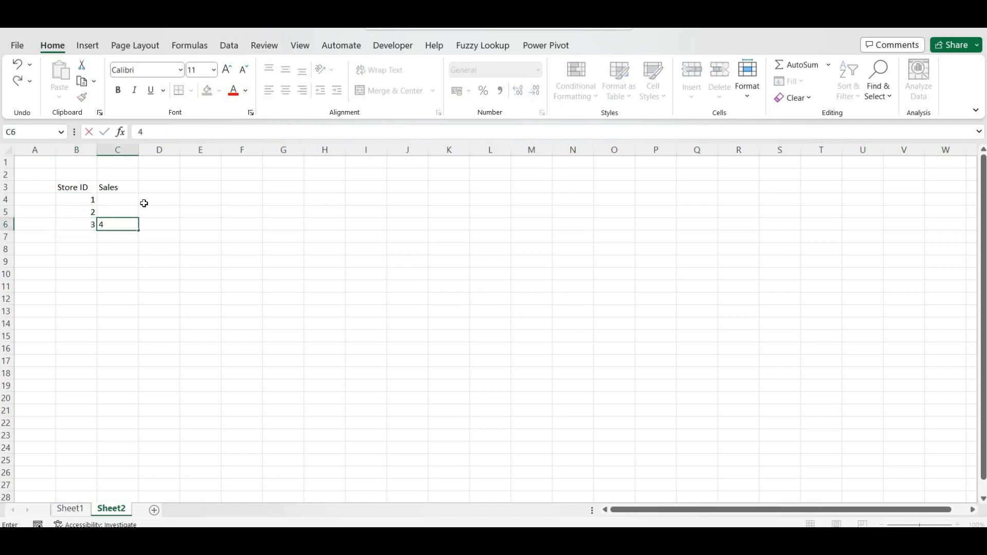
key(Return)
text(4)
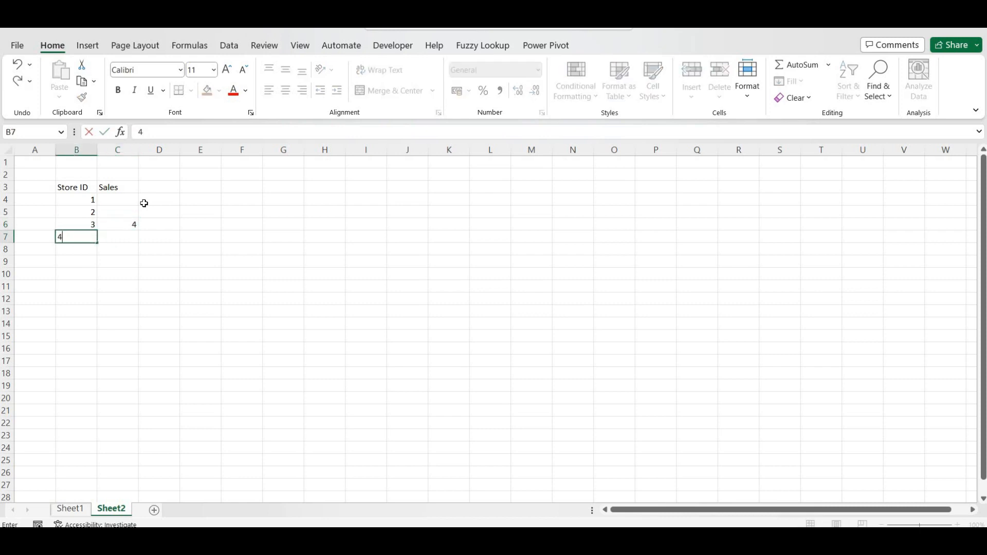
key(Return)
text(5)
key(Tab)
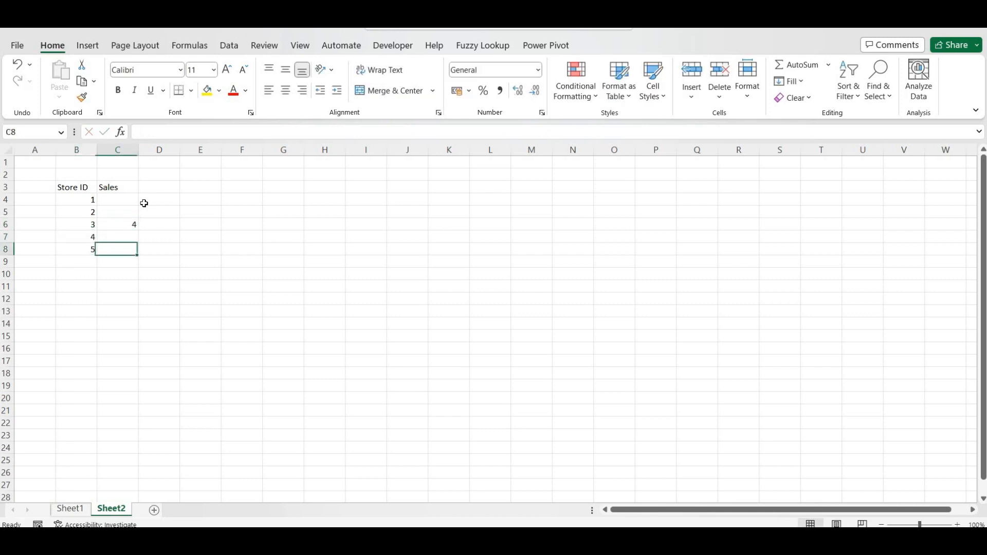
- Enter the formula =RANDBETWEEN(100,150) in C4 as the first store's sales value
key(Up)
key(Up)
key(Up)
key(Up)
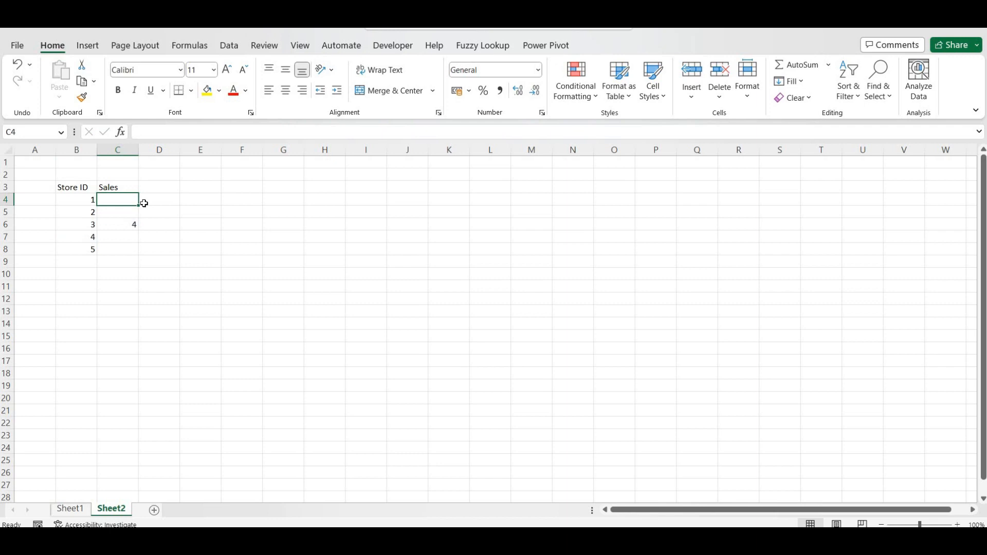
text(=rand)
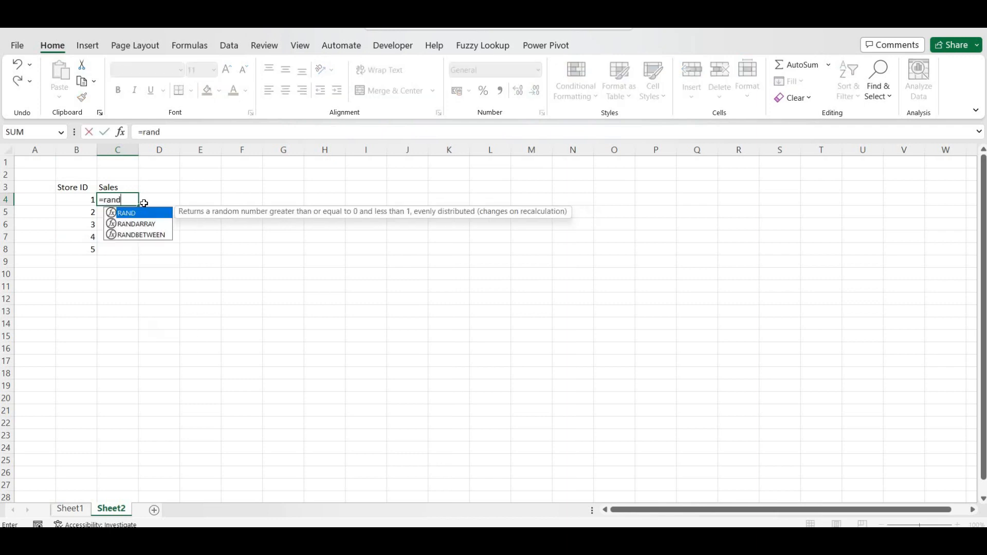
key(Down)
key(Down)
key(Tab)
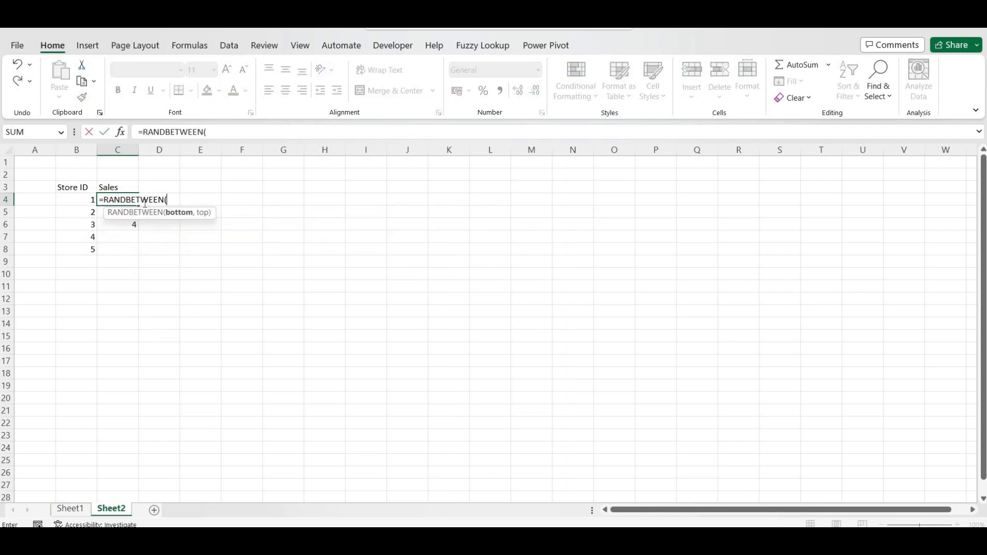
text(100,15)
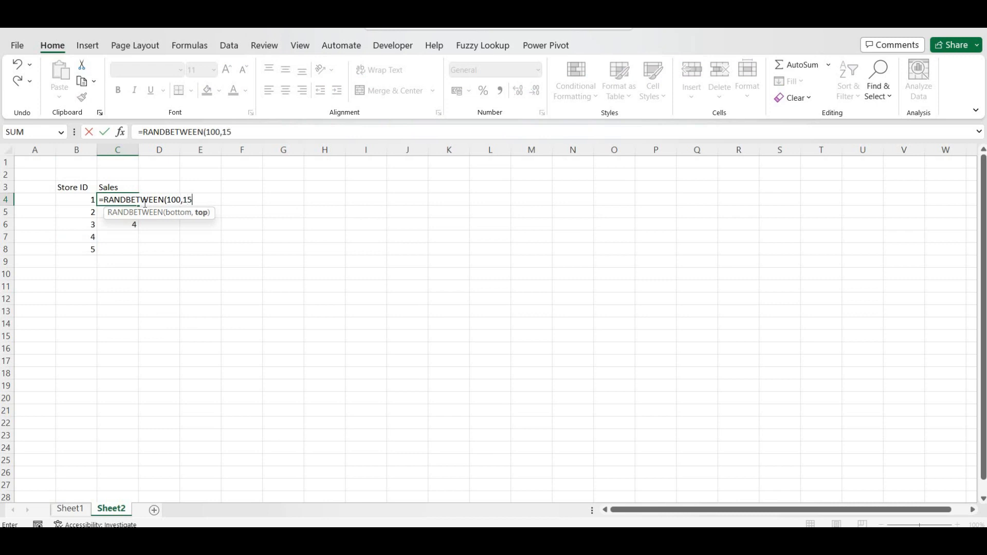
text(0))
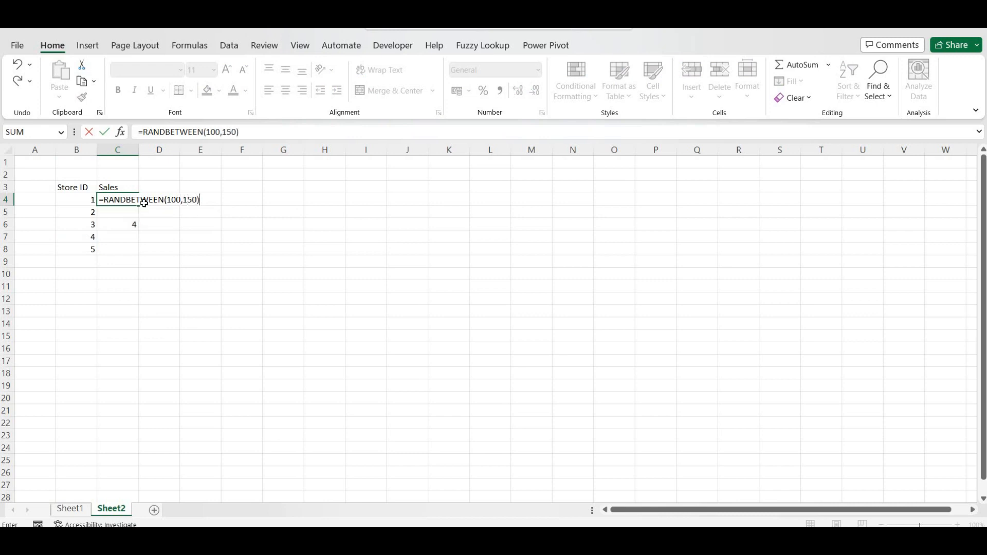
key(Return)
- Fill the random sales formula from C4 down to C8
key(Down)
key(Down)
key(Down)
key(shift+Up)
key(shift+Up)
key(shift+Up)
key(shift+Up)
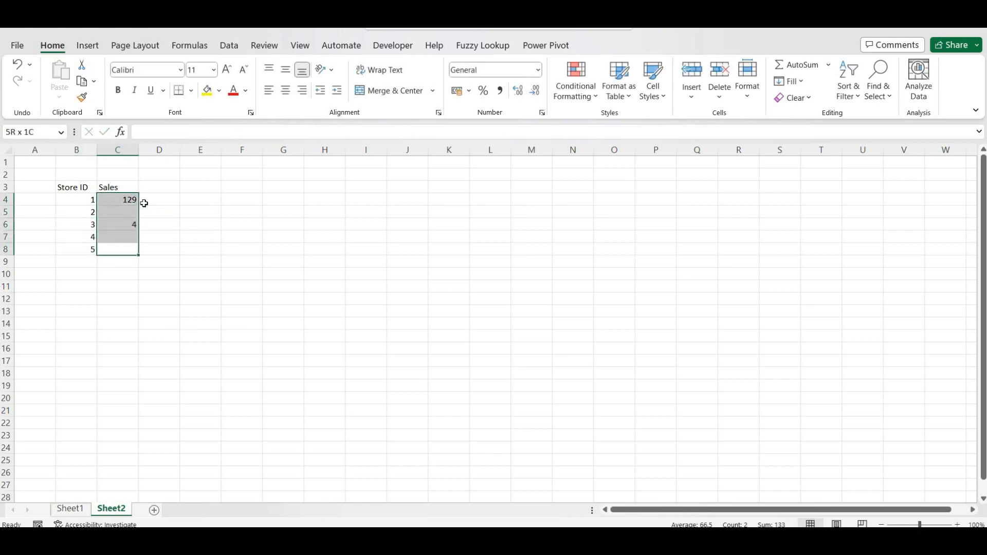
key(ctrl+d)
- Change the header in C3 to Sales (CR.)
key(ctrl+Up)
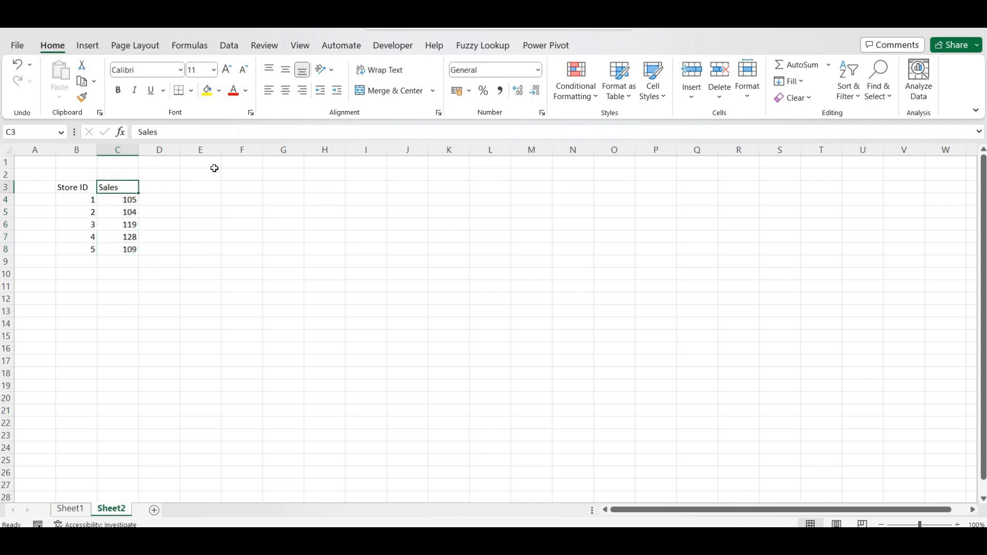
key(F2)
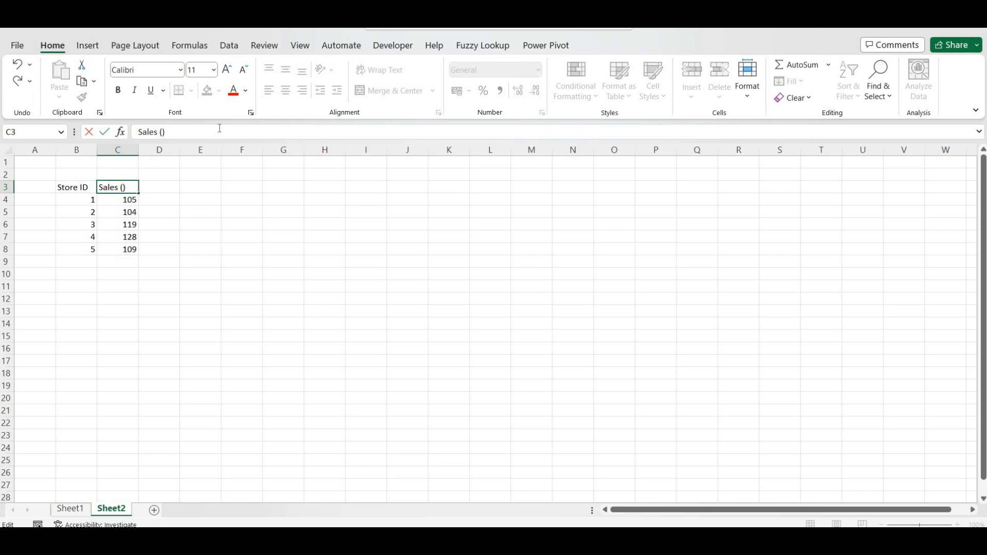
text((CR.)
key(Return)
key(Up)
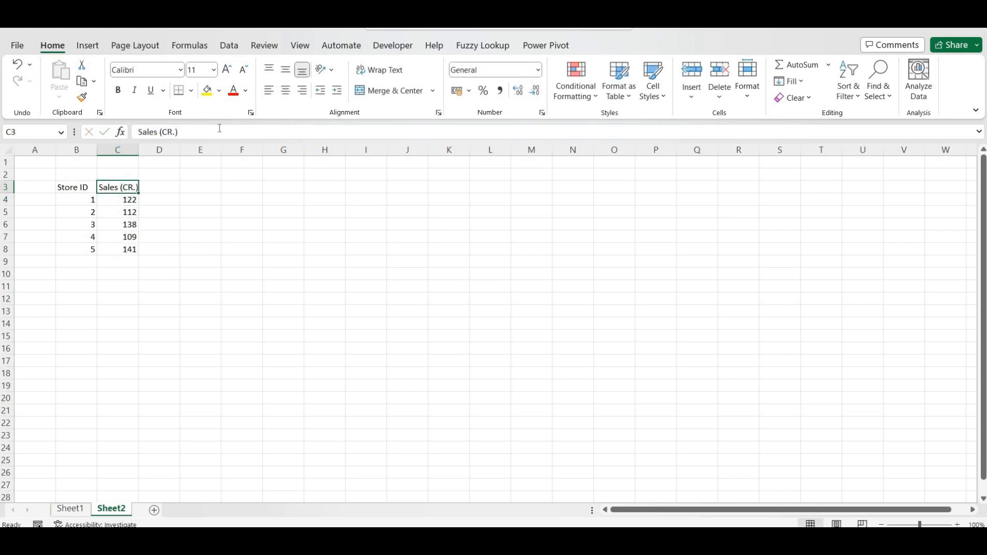
- Copy the Store ID and Sales (CR.) table in B3:C8 to a second table starting at G3
key(Left)
key(ctrl+shift+Down)
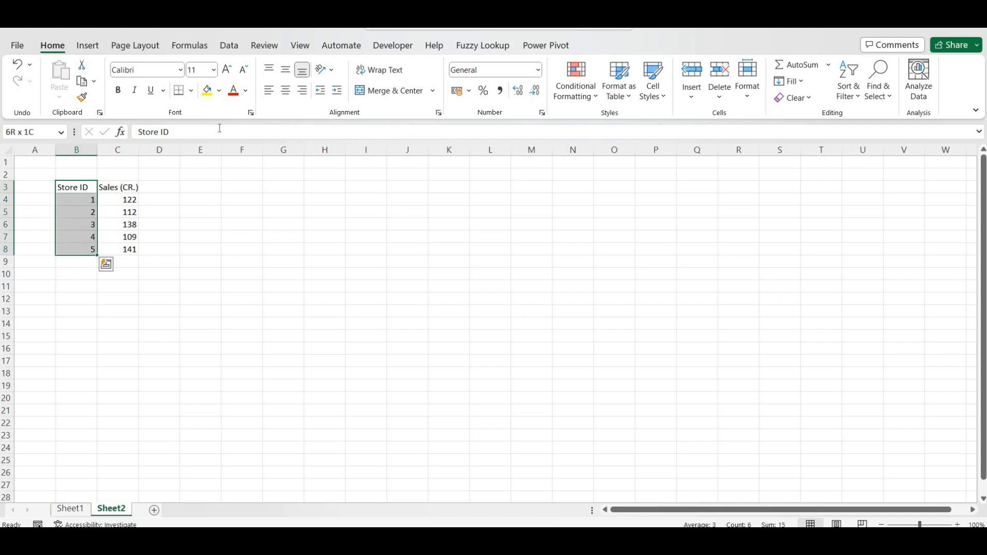
key(shift+Right)
key(ctrl+c)
key(Right)
key(Right)
key(Right)
key(Right)
key(Right)
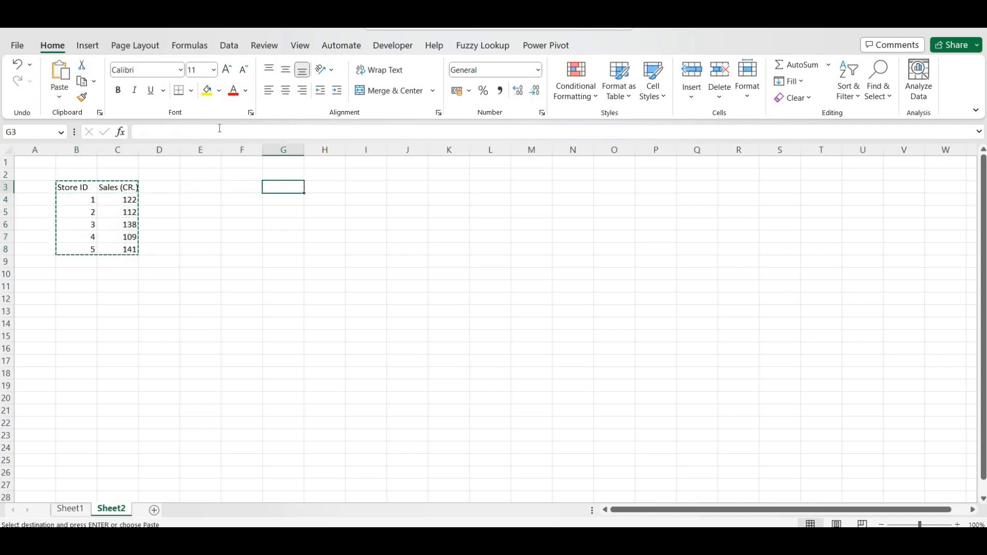
key(ctrl+v)
- Change the second table's first sales formula in H4 to =RANDBETWEEN(200,300)
key(Right)
key(Down)
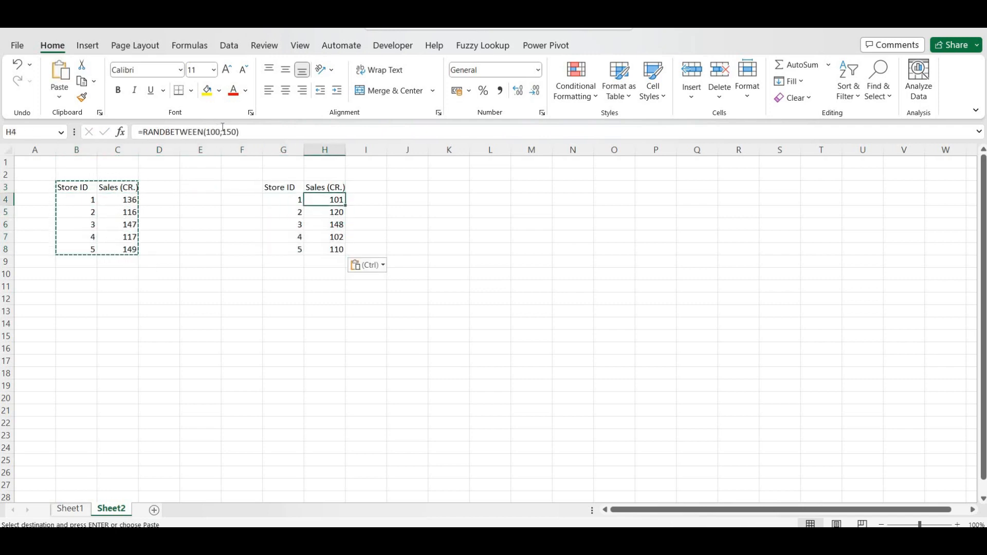
click(221, 131)
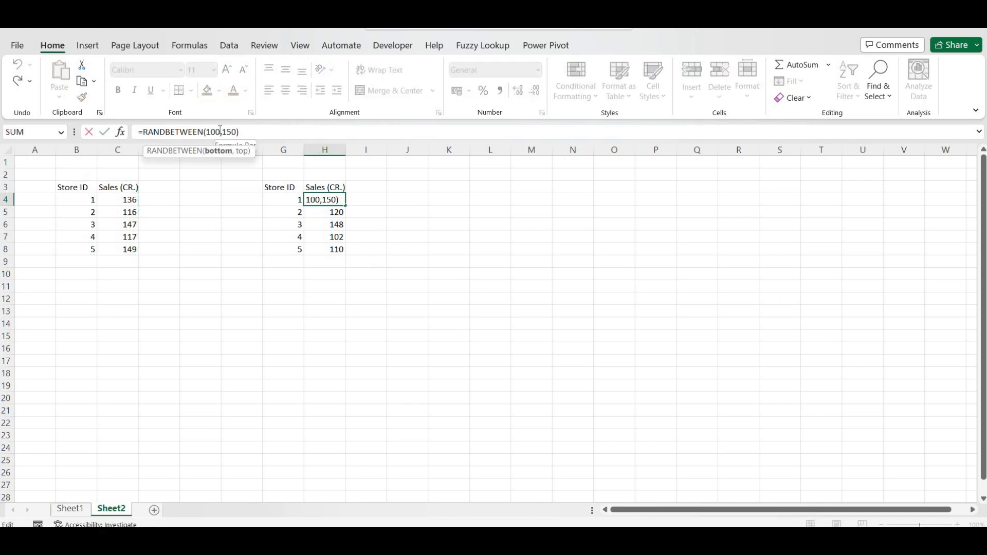
key(BackSpace)
key(BackSpace)
key(BackSpace)
text(200)
key(Right)
key(shift+Right)
key(shift+Right)
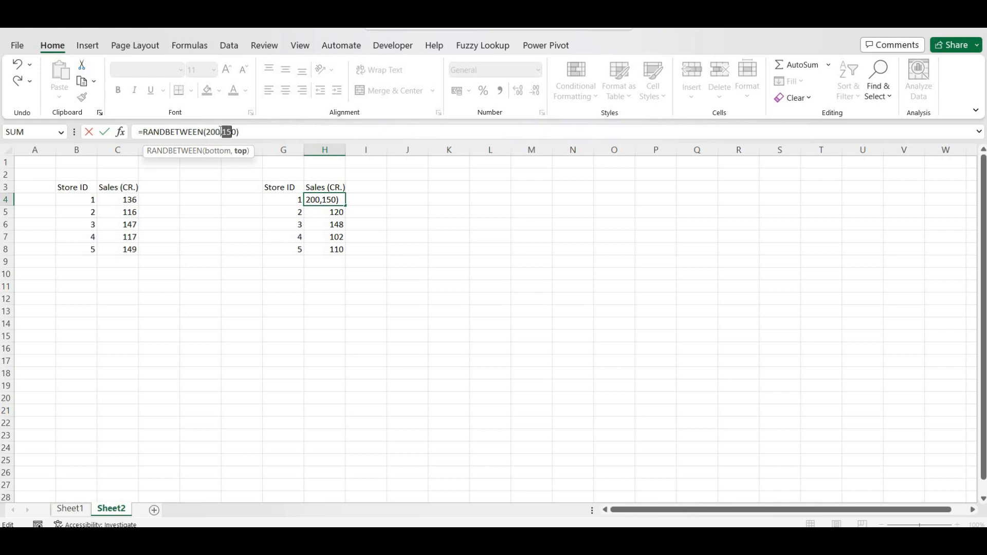
text(300)
key(Return)
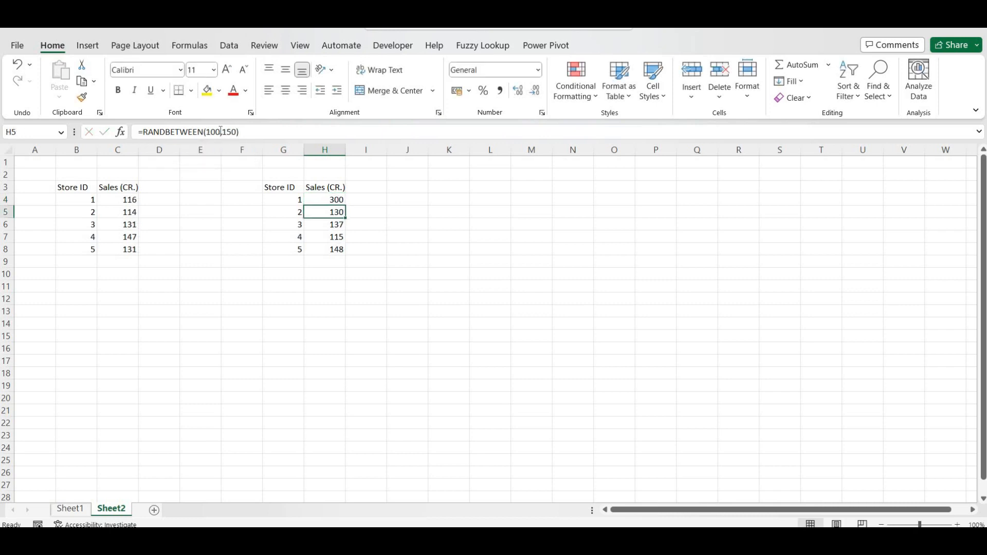
- Fill the second table's updated sales formula from H4 down to H8
key(Up)
key(shift+Down)
key(shift+Down)
key(shift+Down)
key(shift+Down)
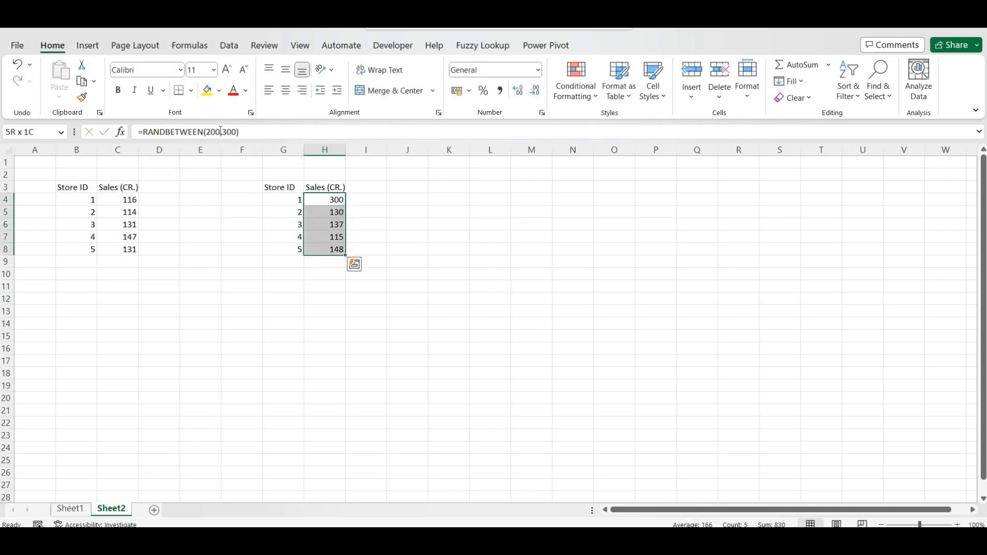
key(ctrl+d)
key(Left)
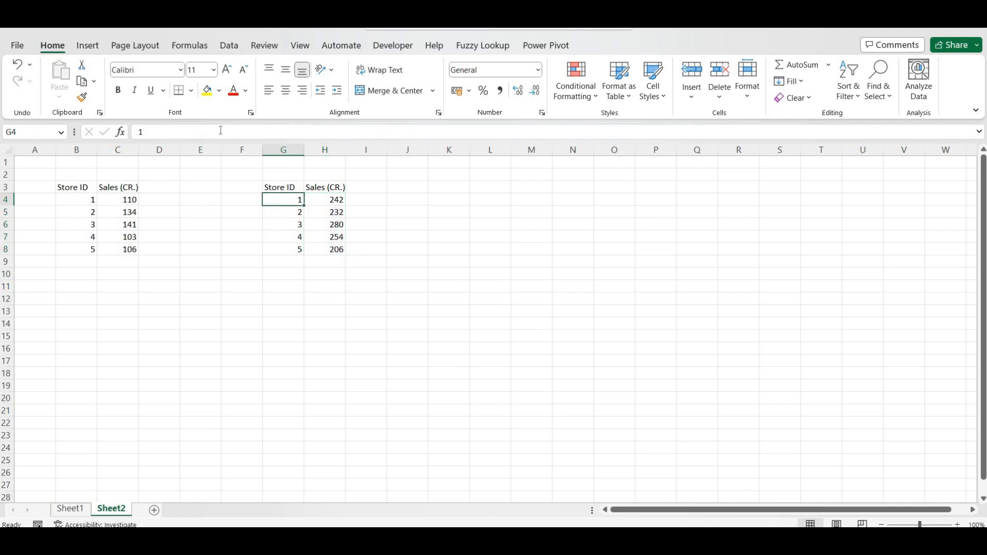
key(Right)
key(Right)
key(Left)
key(shift+Down)
key(shift+Down)
key(shift+Down)
key(shift+Down)
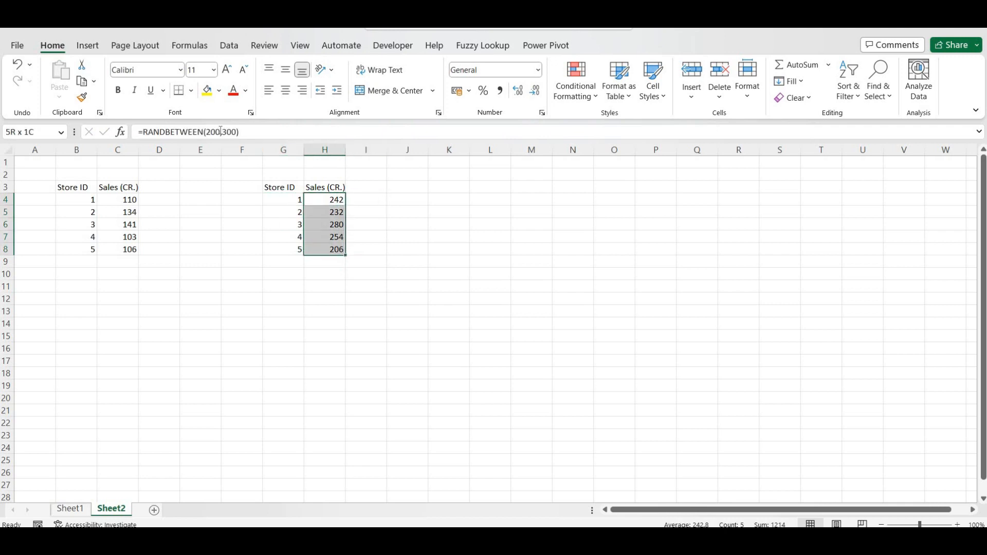
key(ctrl+d)
- Replace the formulas of the first table in B3:C8 with static values using Paste Special Values
key(Right)
key(Left)
key(Left)
key(Left)
key(Left)
key(Left)
key(Left)
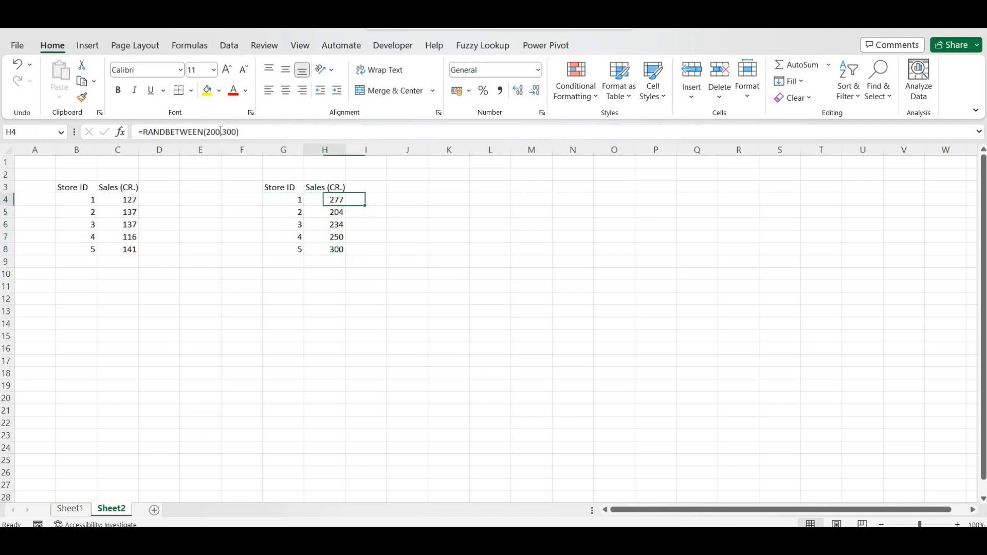
key(ctrl+a)
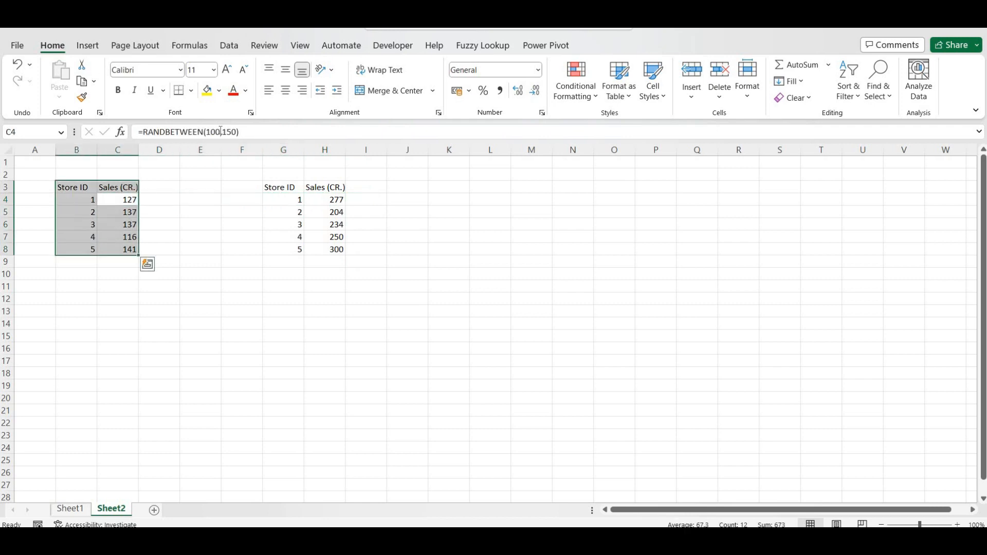
key(ctrl+c)
key(ctrl+alt+v)
key(v)
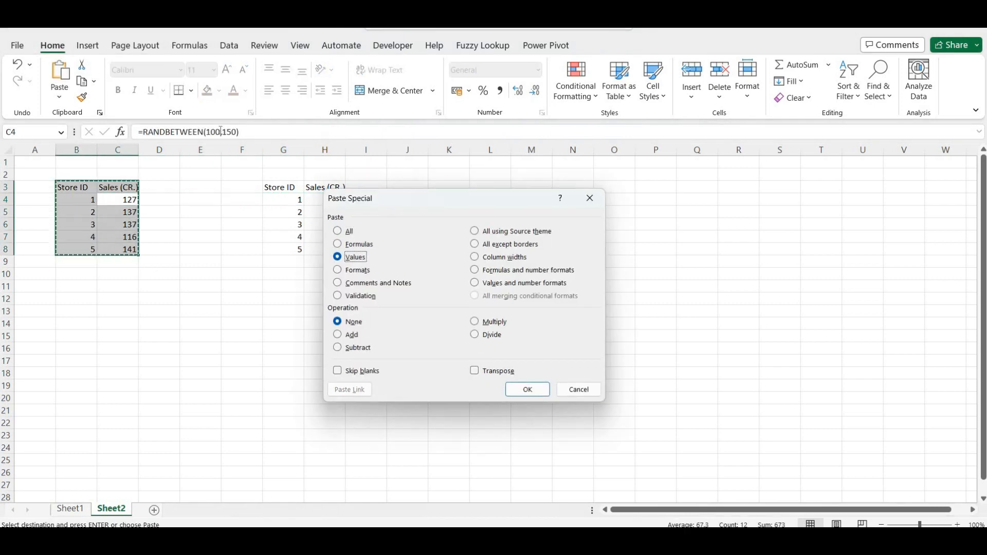
key(Return)
- Convert the second table in G3:H8 to static values with Paste Special and clear the copy selection
key(Right)
key(Right)
key(Right)
key(Right)
key(ctrl+a)
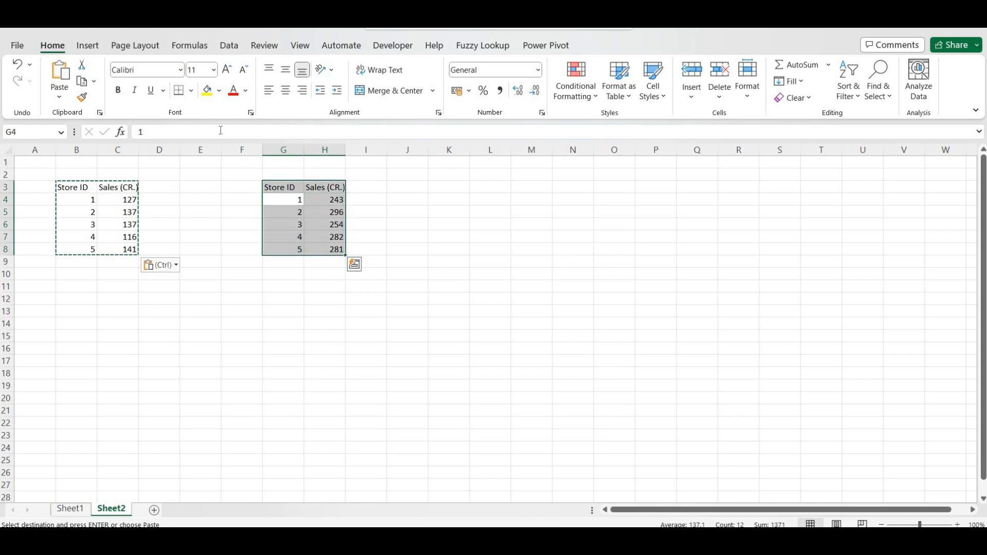
key(ctrl+c)
key(ctrl+alt+v)
key(v)
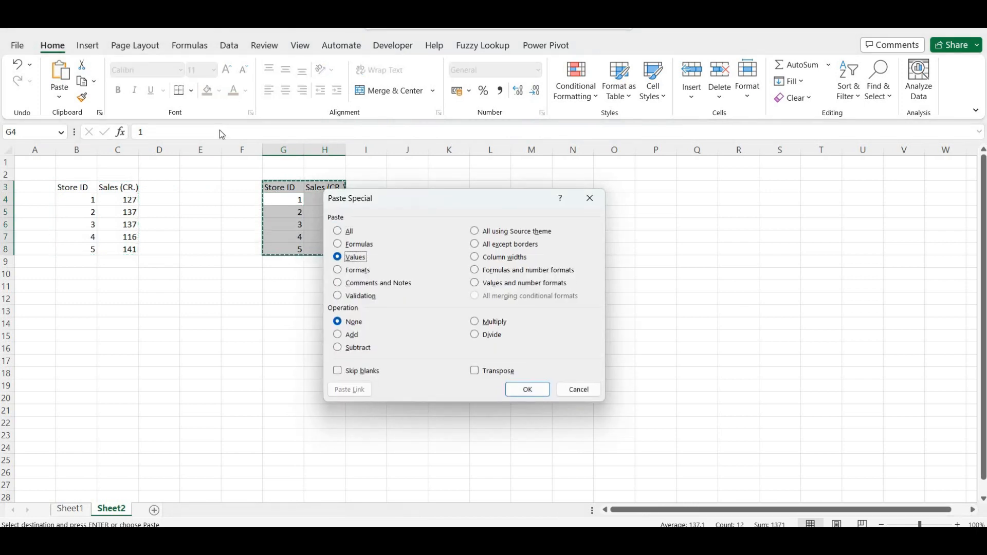
key(Return)
click(391, 211)
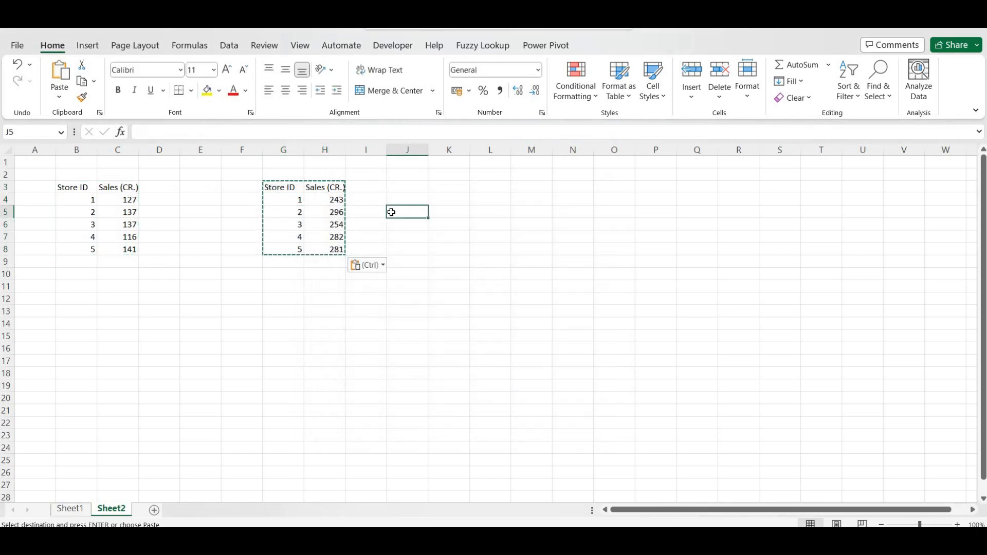
key(Escape)
click(119, 223)
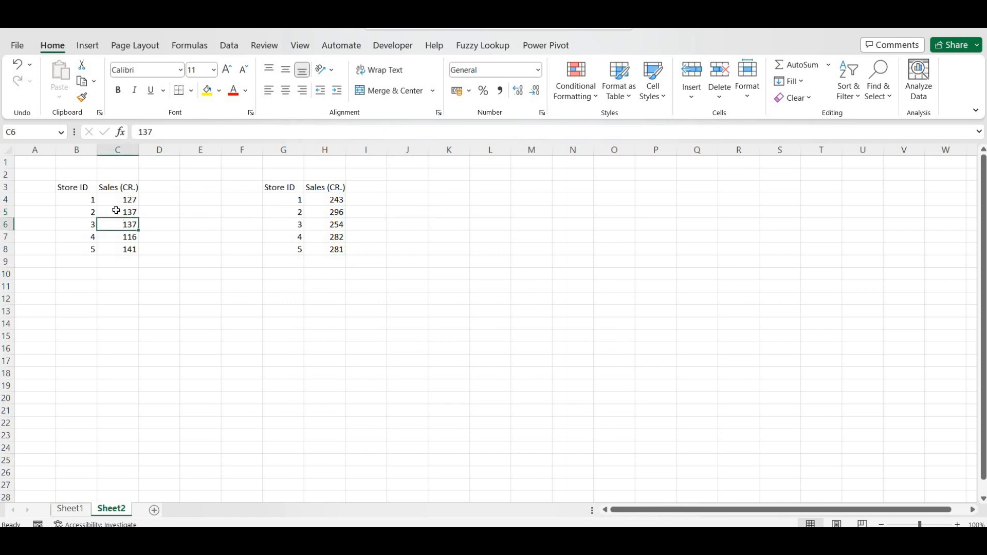
- Convert the first sample range B3:C8 into an Excel table with headers
key(ctrl+t)
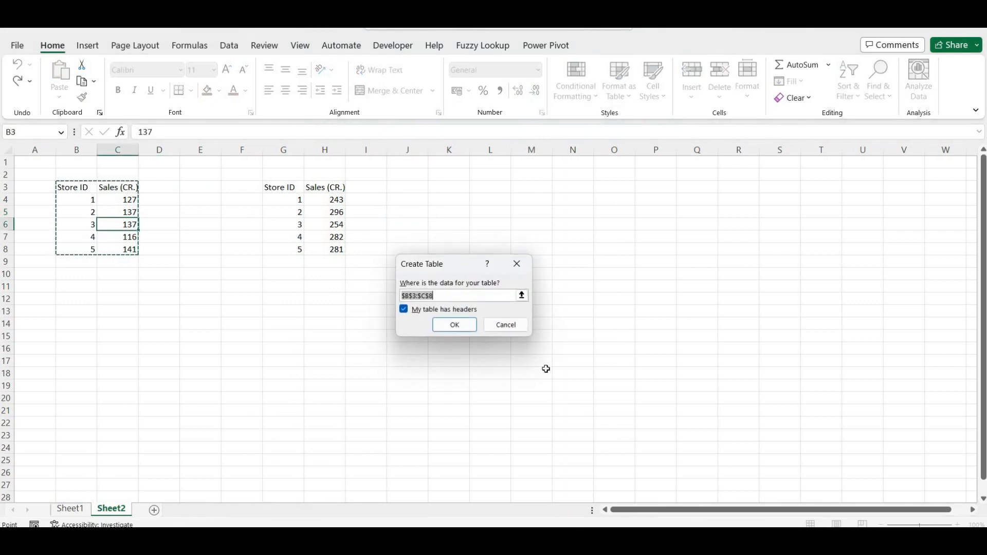
click(450, 327)
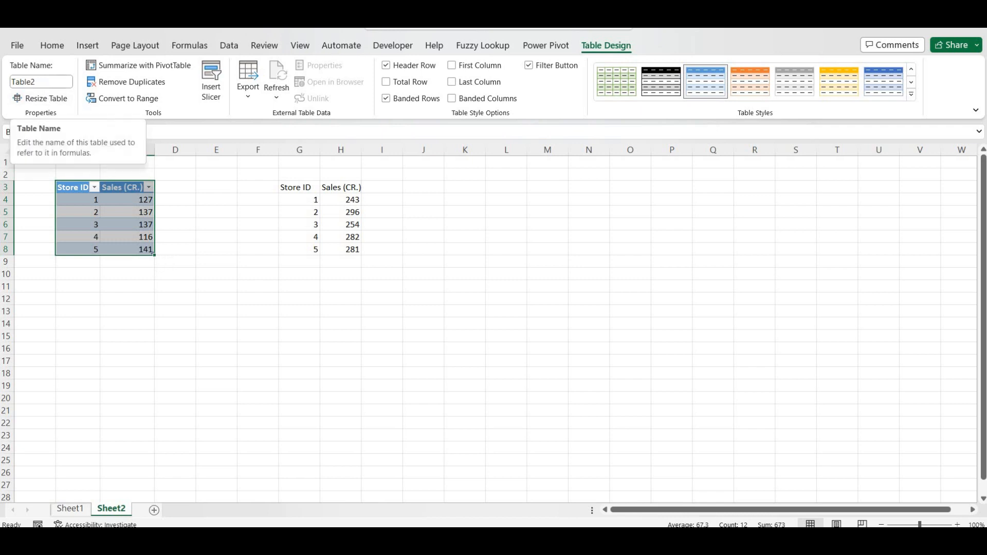
click(43, 78)
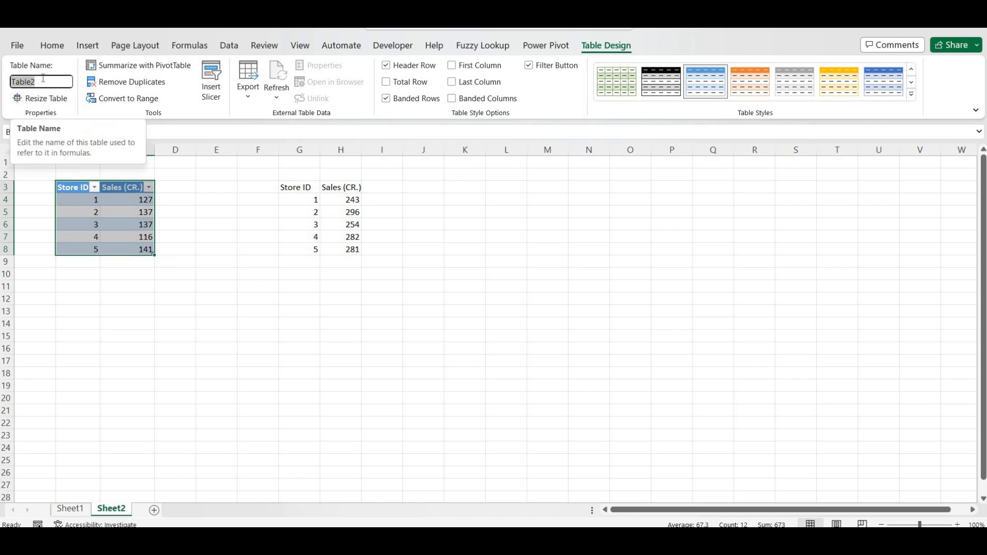
key(BackSpace)
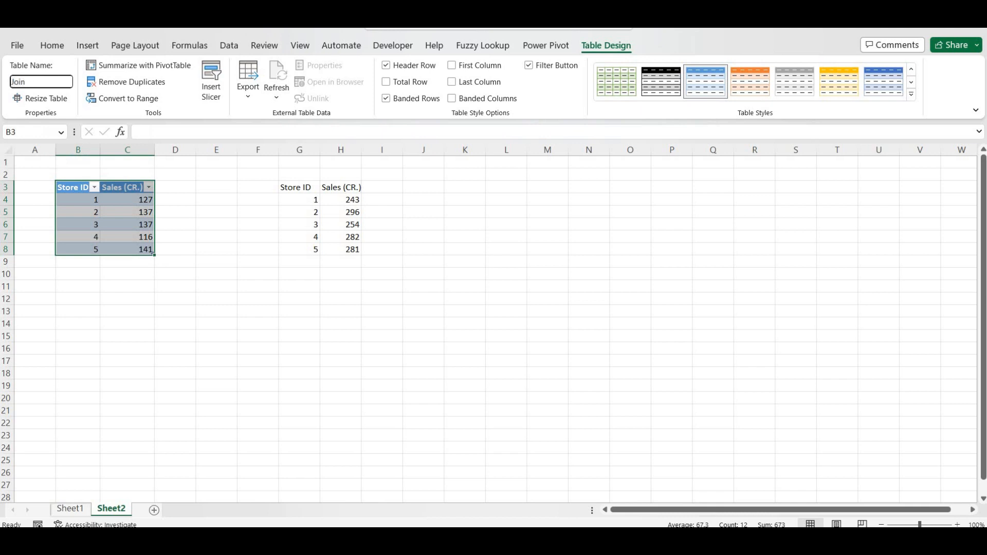
key(Escape)
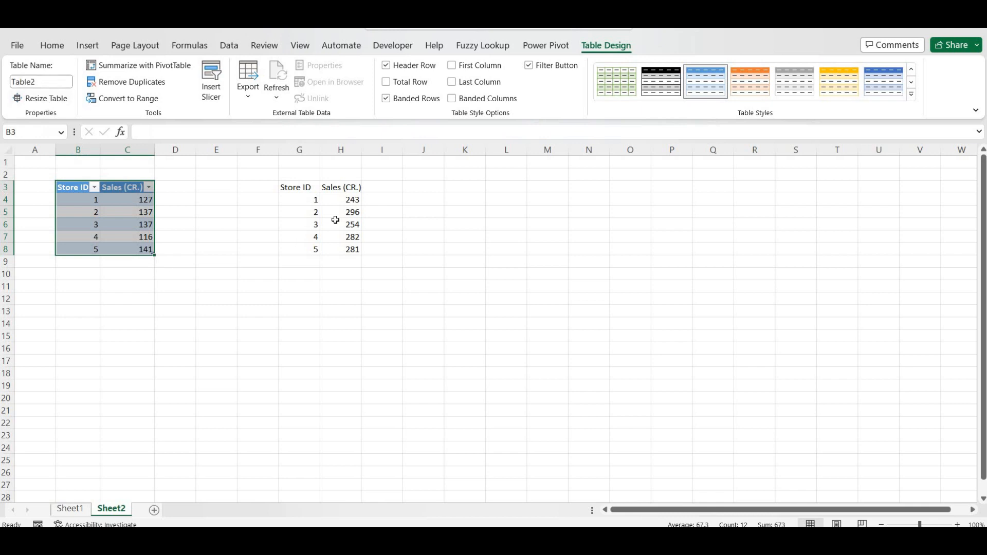
click(310, 214)
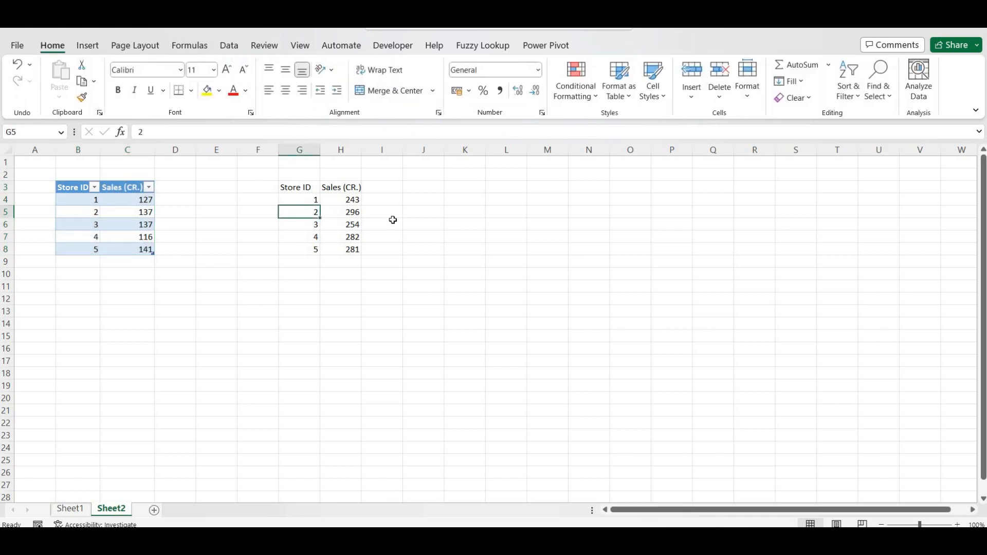
key(Up)
key(Left)
key(Left)
key(Left)
key(Left)
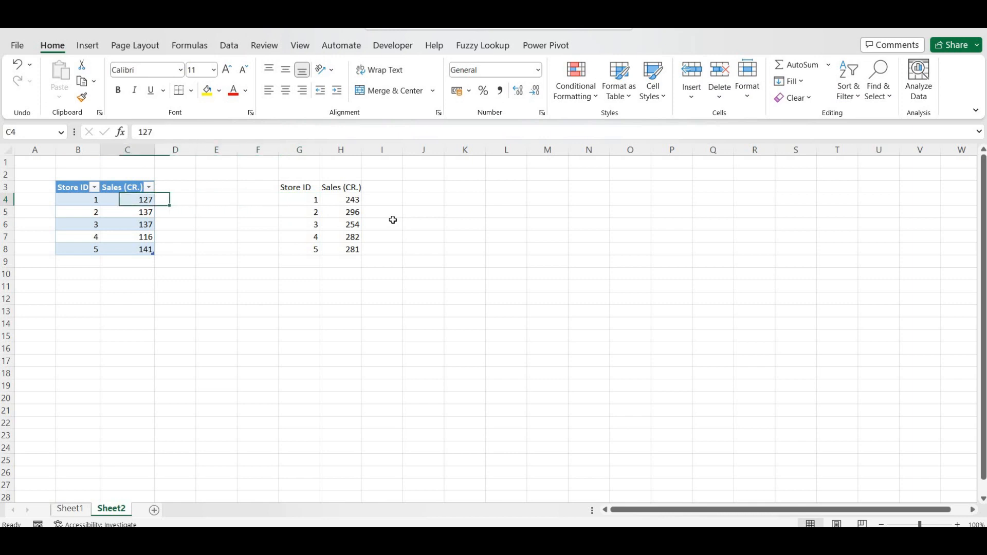
key(Left)
key(Down)
key(Down)
key(Down)
- Change the first two Store IDs of the second range, G4 and G5, to 2 and 4
key(Right)
key(Right)
key(Right)
key(Right)
key(Right)
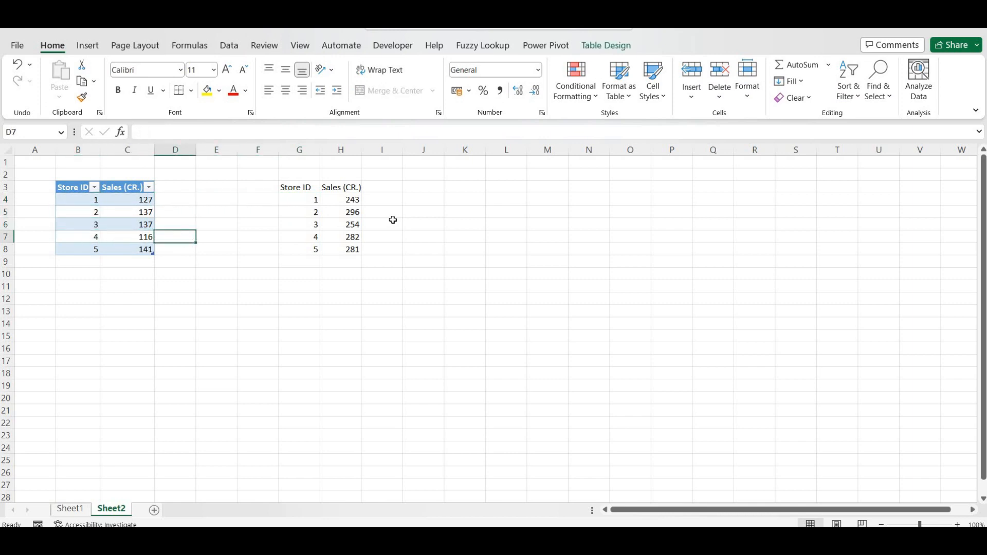
key(Up)
key(Up)
key(Up)
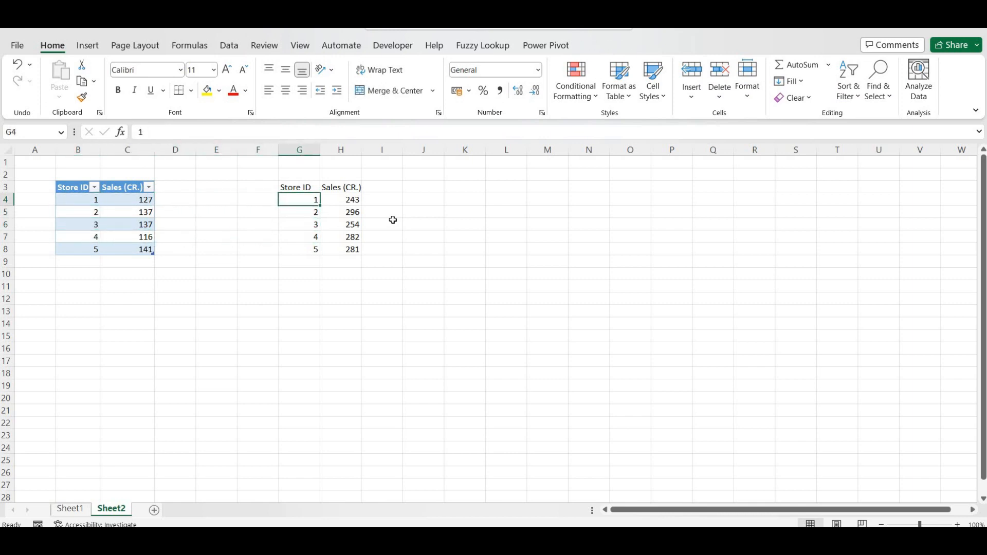
text(2)
key(Return)
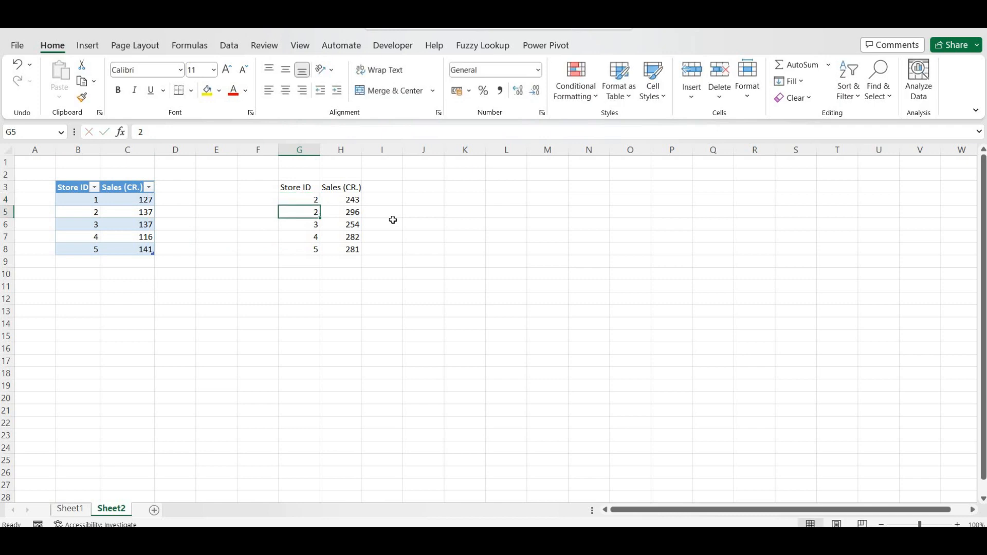
text(4)
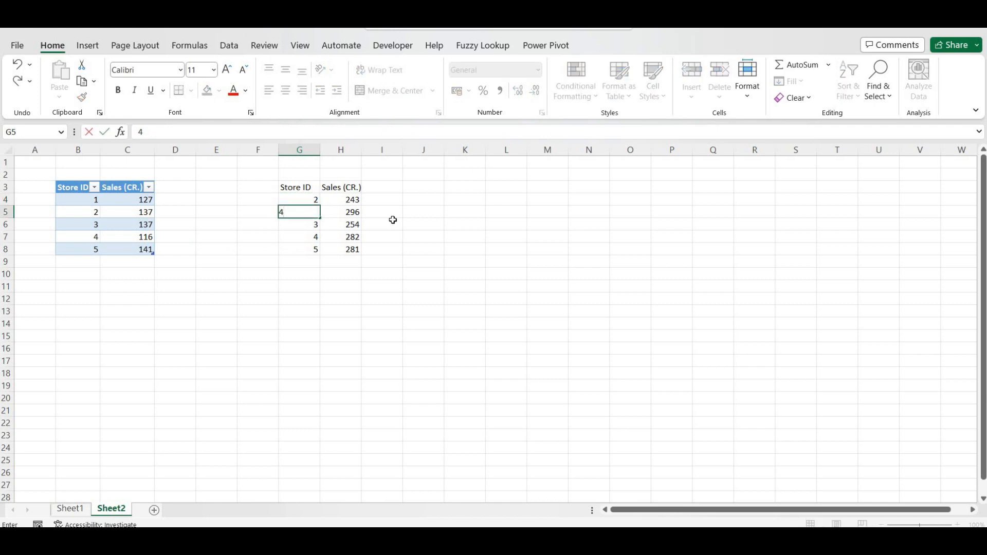
key(Return)
- Add a row to the first table in B9:C9 with Store ID 6 and sales 120
key(Return)
key(Left)
key(Left)
key(Left)
key(Left)
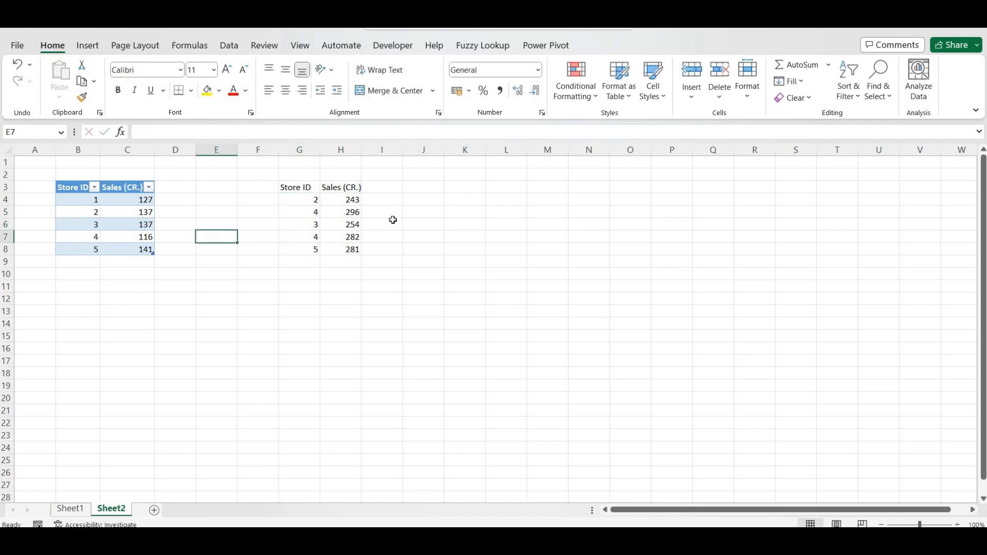
key(Down)
key(Down)
key(Left)
text(6)
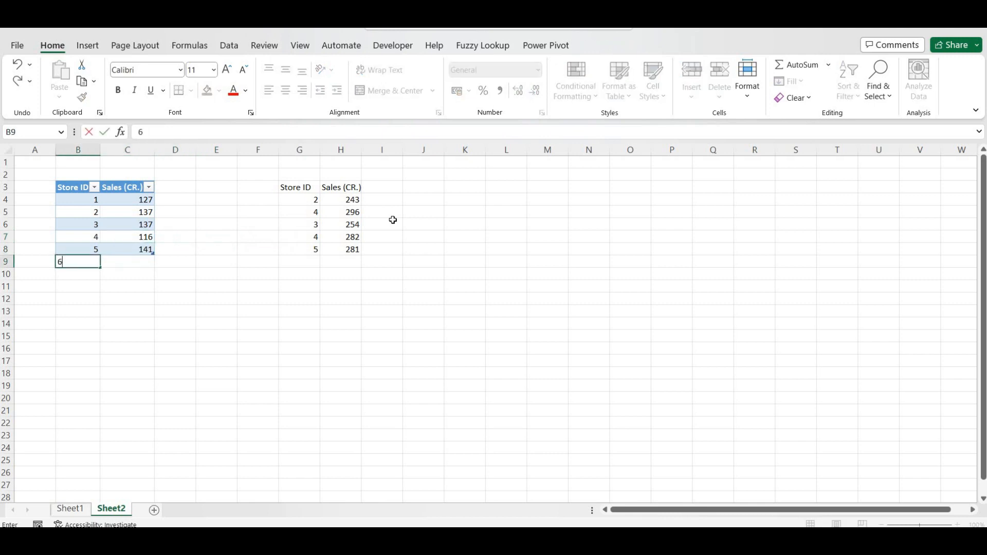
key(Tab)
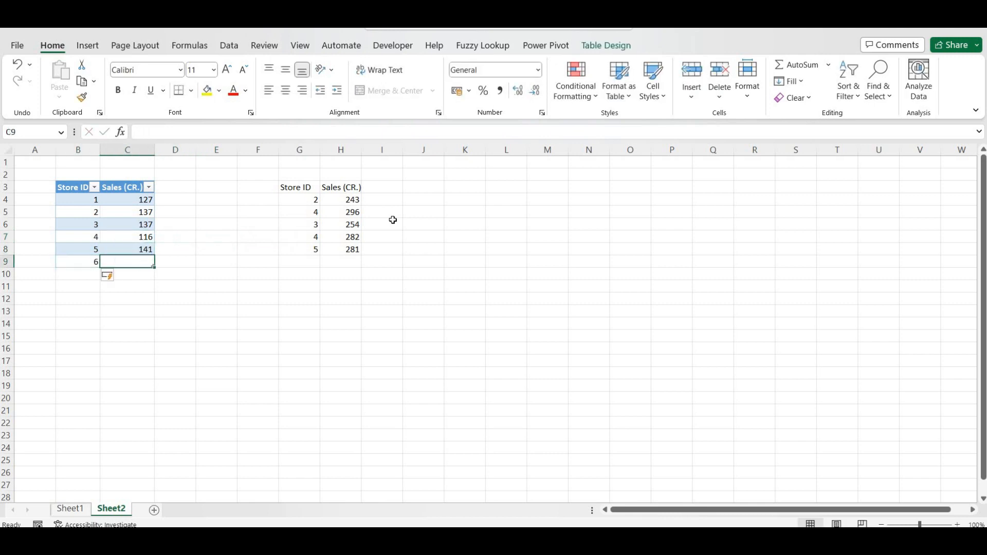
text(120)
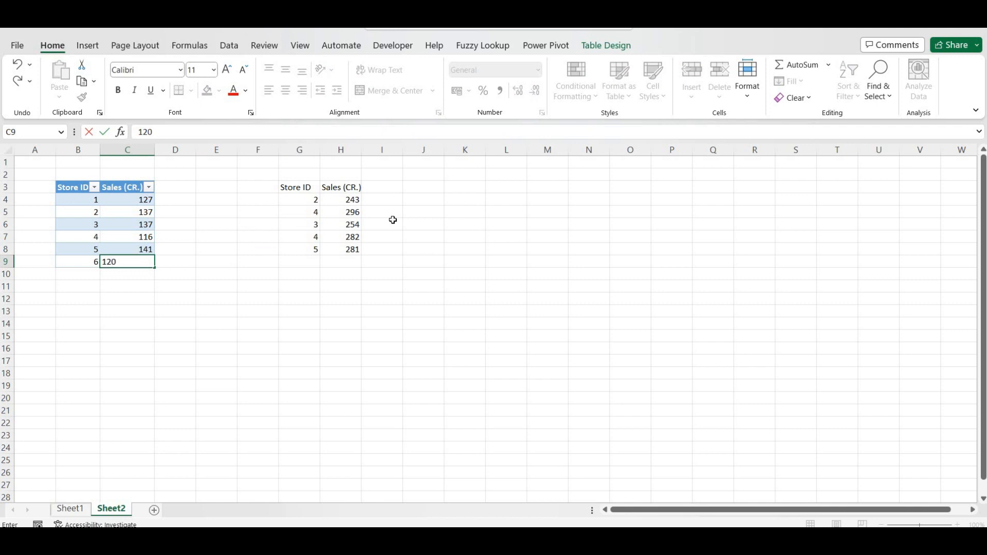
key(Tab)
key(Right)
key(Right)
key(Left)
key(ctrl+z)
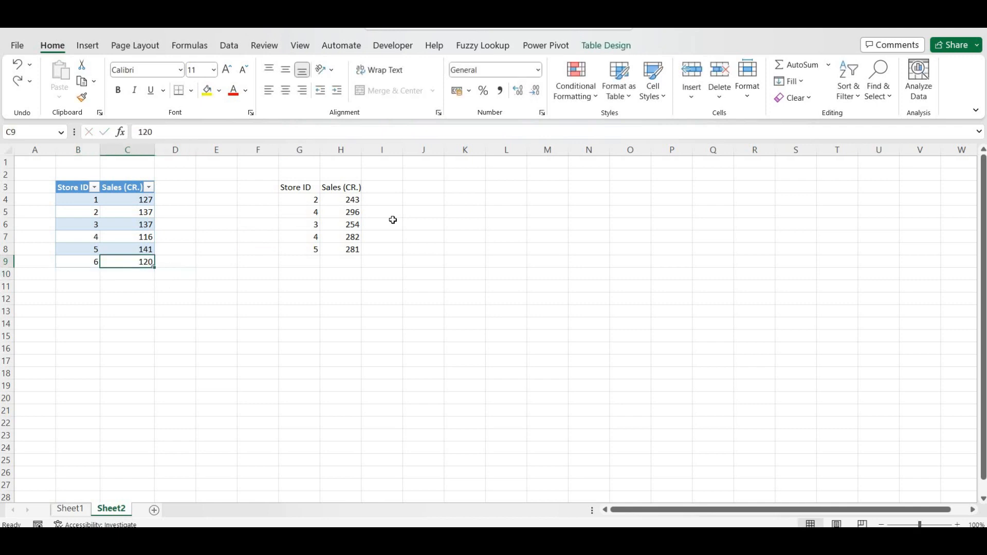
- Change the second range's third Store ID in G6 to 6
key(Right)
key(Right)
key(Right)
key(Right)
key(Up)
key(Up)
key(Up)
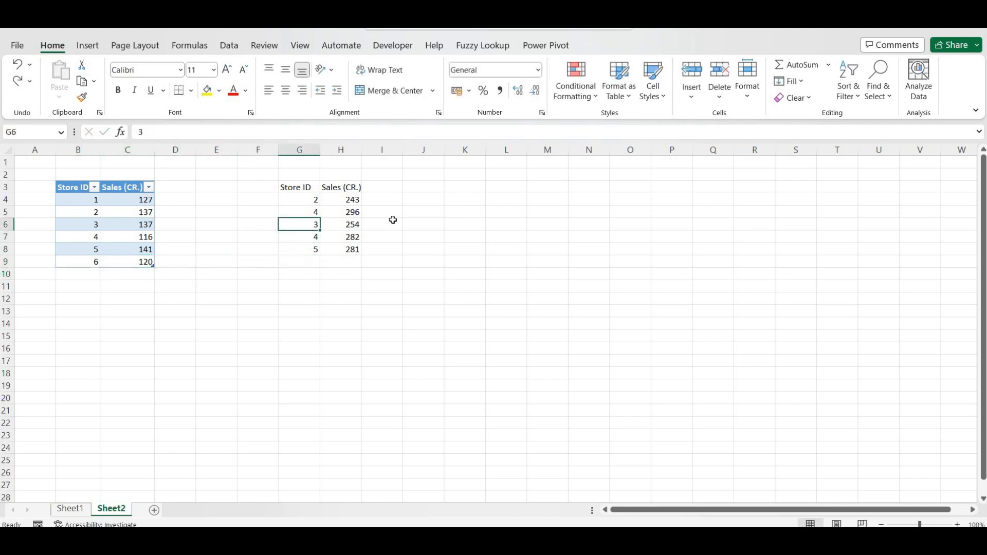
text(6)
key(ctrl+Return)
- Change the second range's last two Store IDs in G7 and G8 to 7 and 8
key(Down)
key(Down)
key(Down)
key(Up)
key(Up)
key(Up)
key(Up)
key(Up)
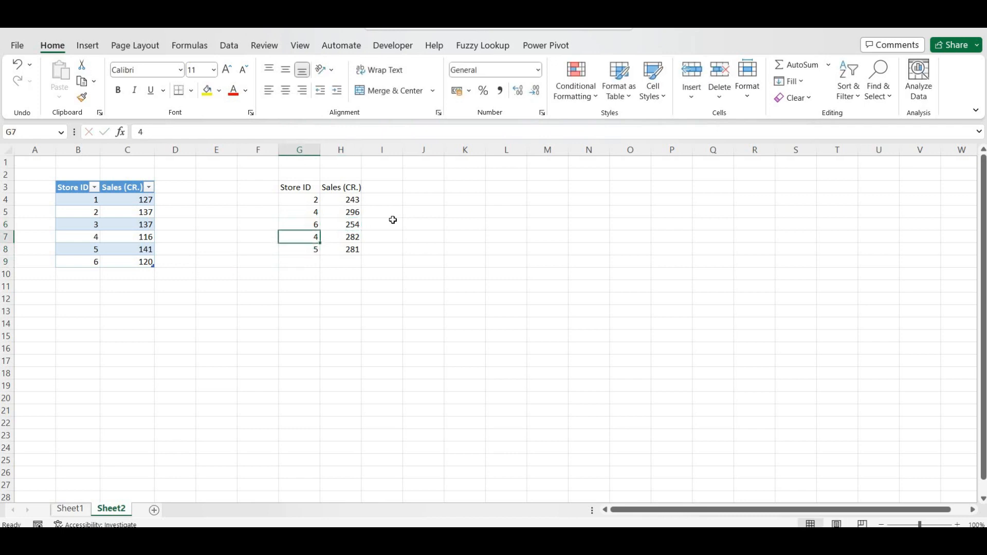
key(Down)
key(Down)
key(Down)
key(Up)
key(Down)
text(7)
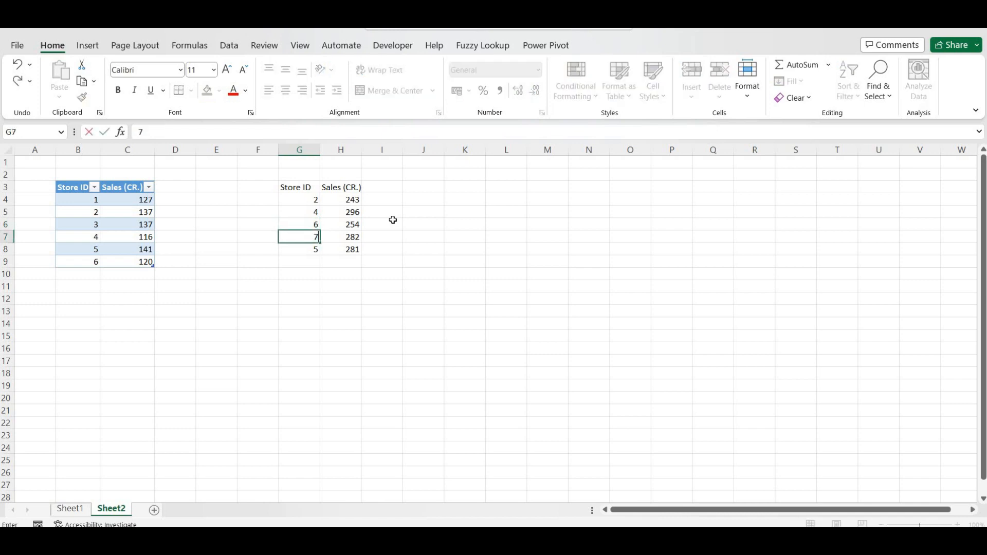
key(Return)
text(8)
key(Return)
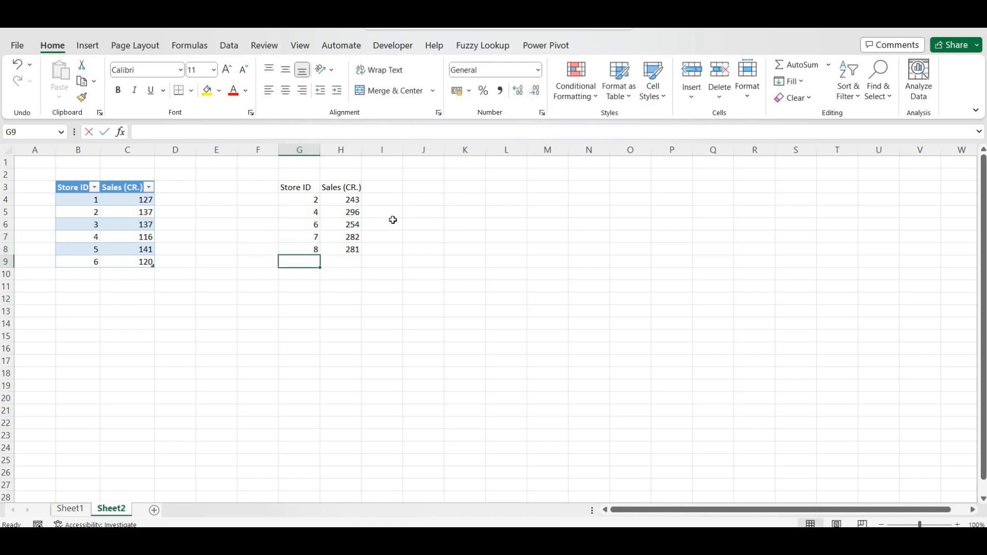
- Add a row below the second range in G9:H9 with Store ID 9 and sales 320
text(9)
key(Tab)
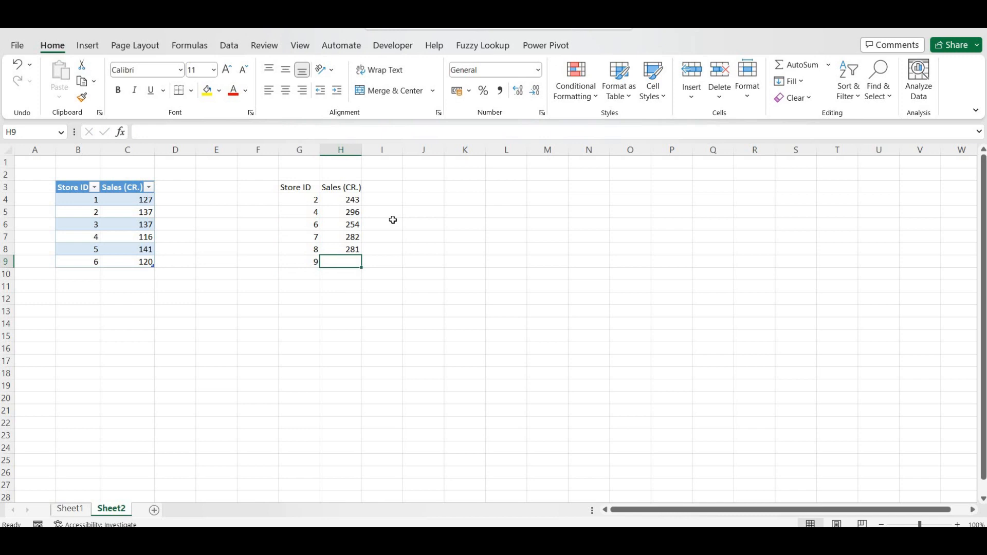
text(320)
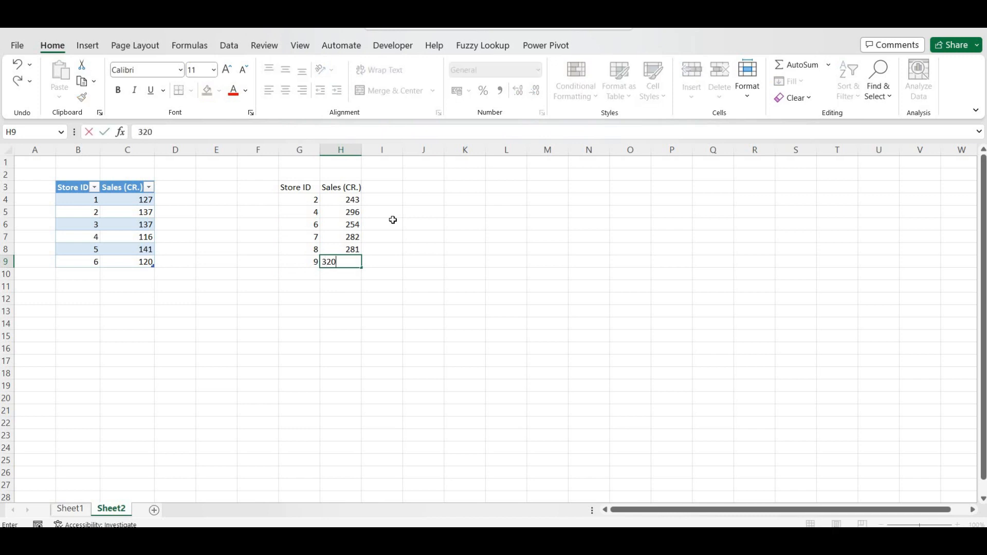
key(ctrl+Return)
- Convert the second range G3:H9 into an Excel table with headers and dismiss the Quick Analysis options
key(ctrl+a)
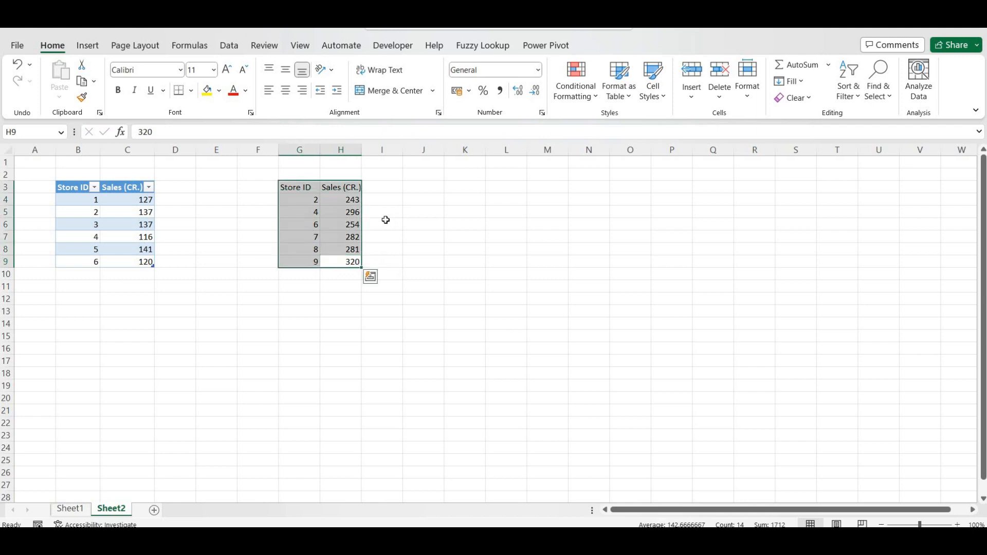
key(ctrl+t)
click(458, 327)
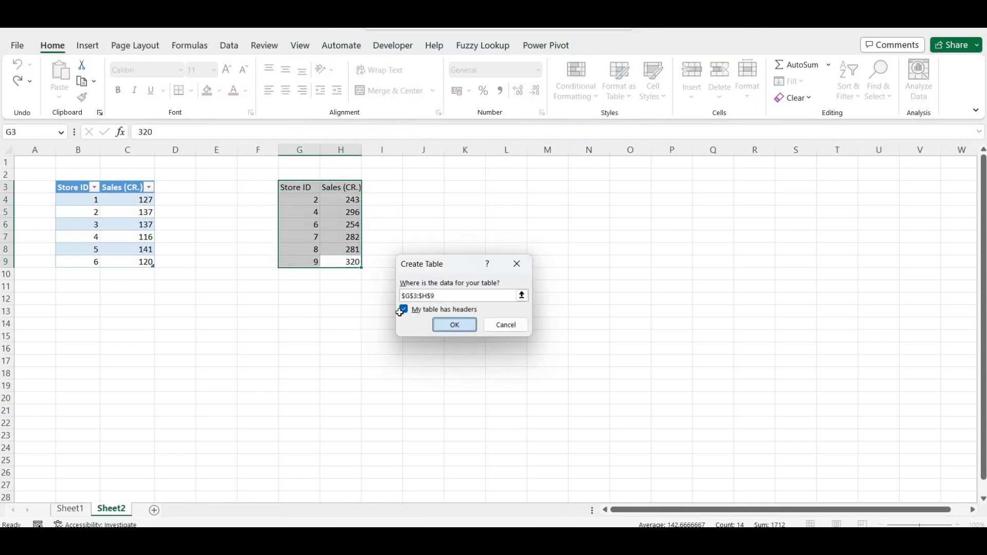
key(ctrl+q)
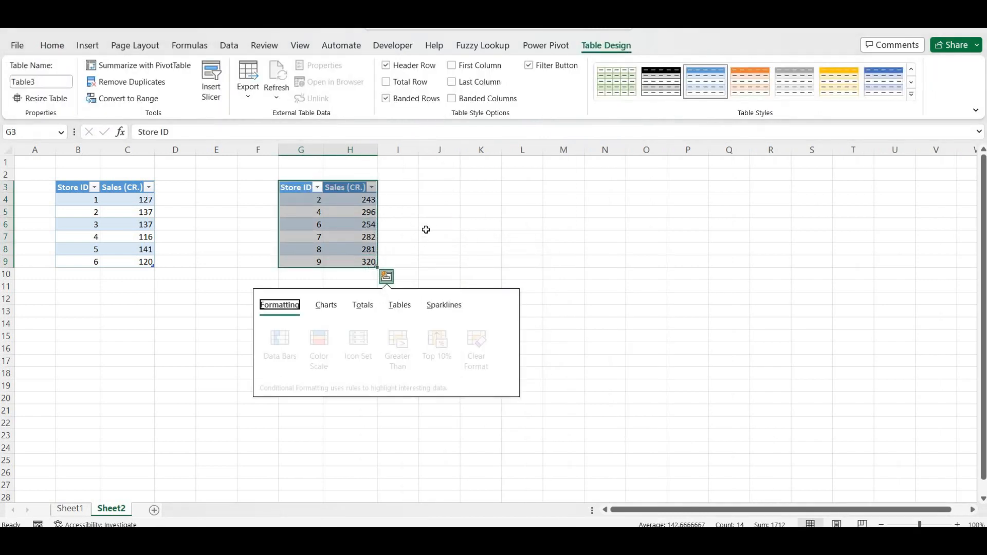
click(452, 223)
click(318, 226)
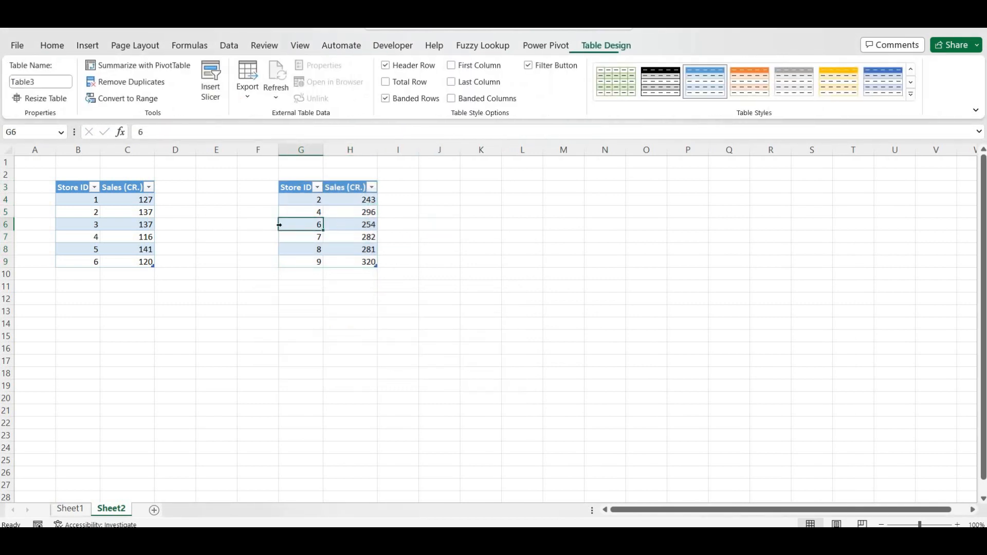
key(ctrl+a)
click(89, 202)
key(ctrl+a)
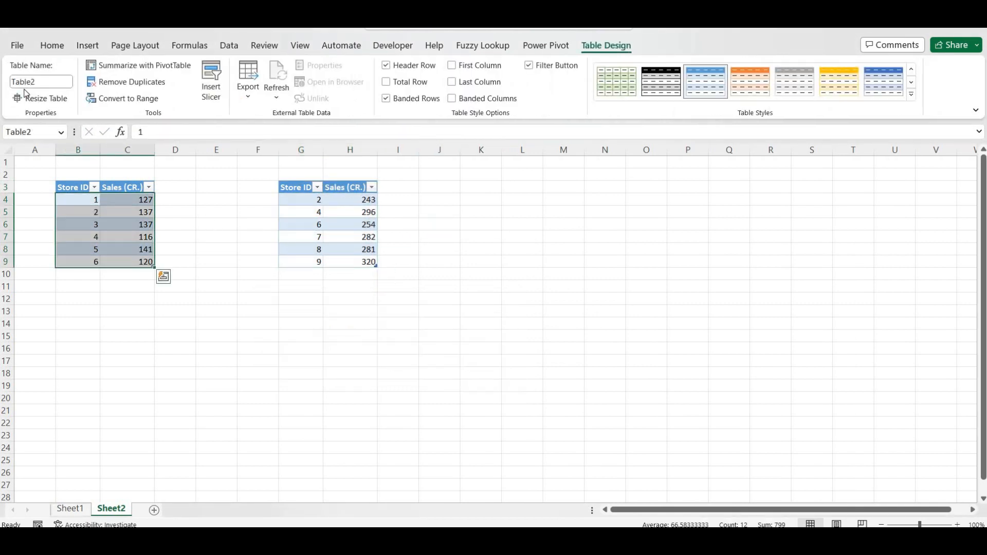
click(423, 211)
- Load the first table in B3:C9 into the Power Query Editor as a new query
click(131, 222)
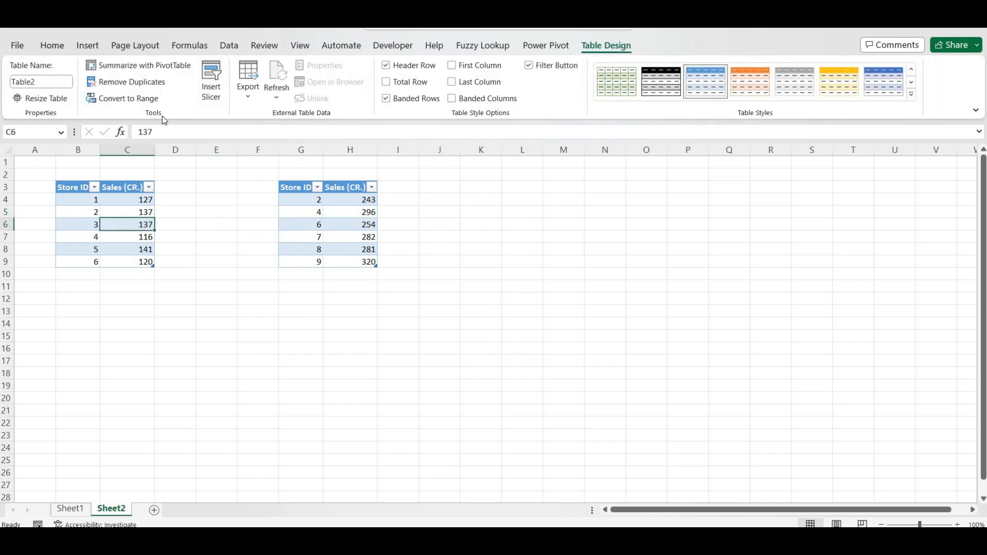
click(229, 46)
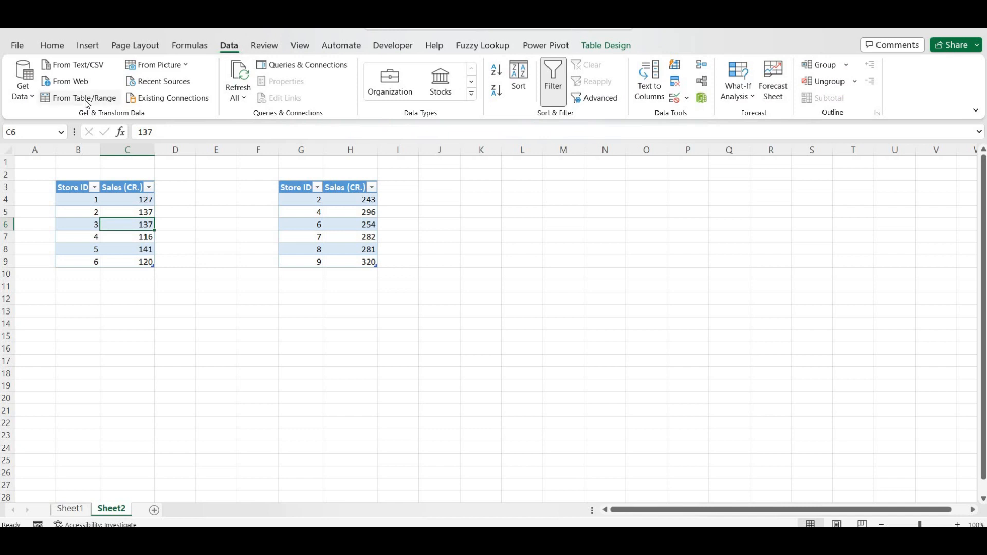
click(87, 98)
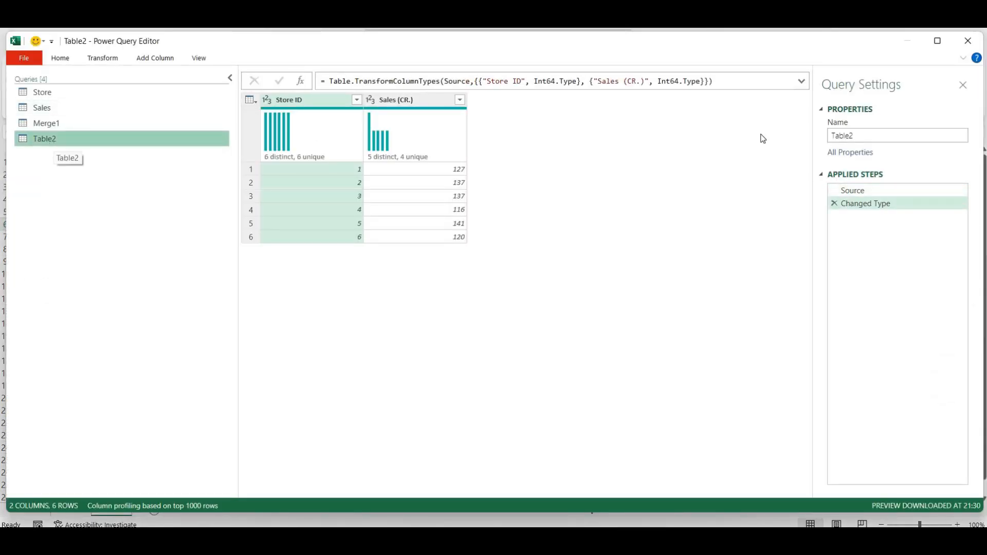
- Close the Power Query Editor, loading the Table2 query as Only Create Connection, and select that query
click(62, 59)
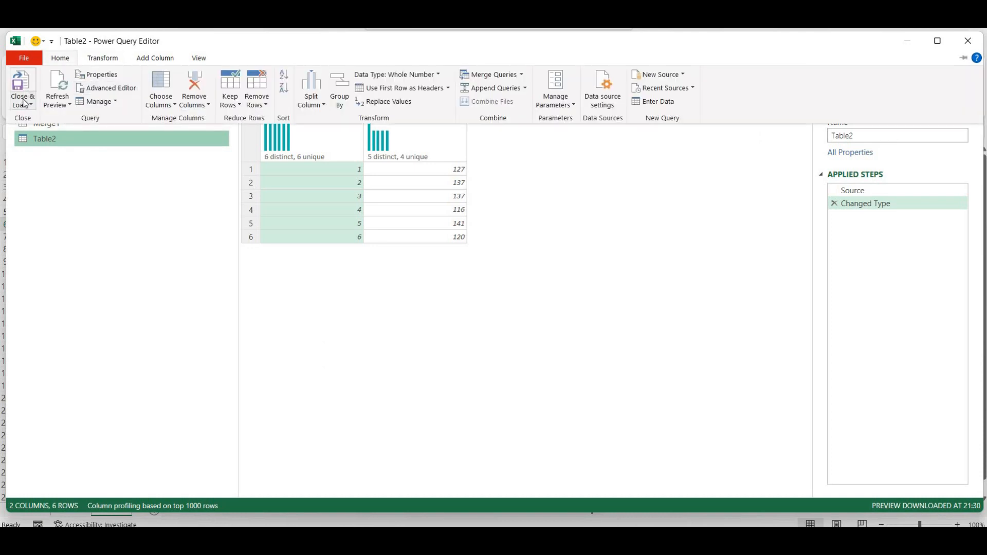
click(27, 105)
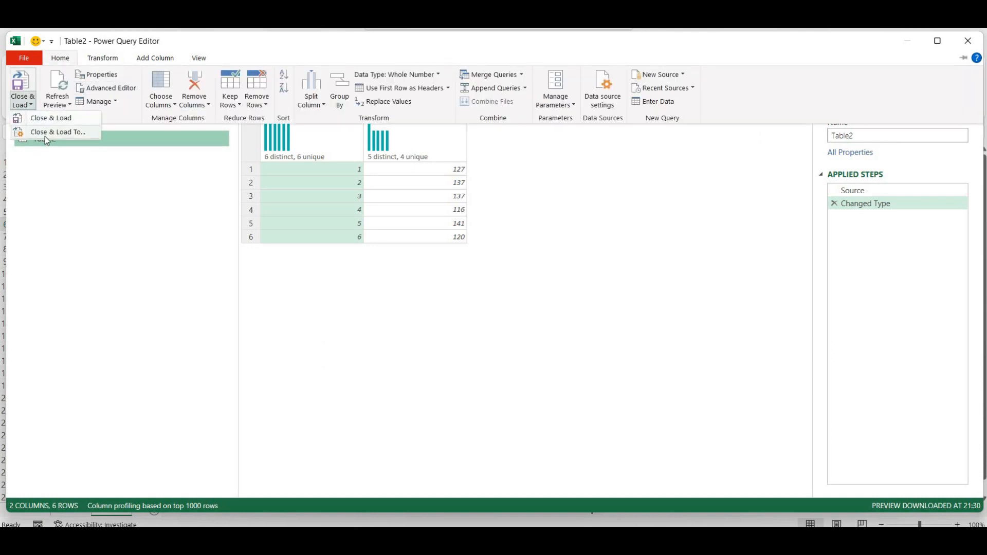
click(41, 133)
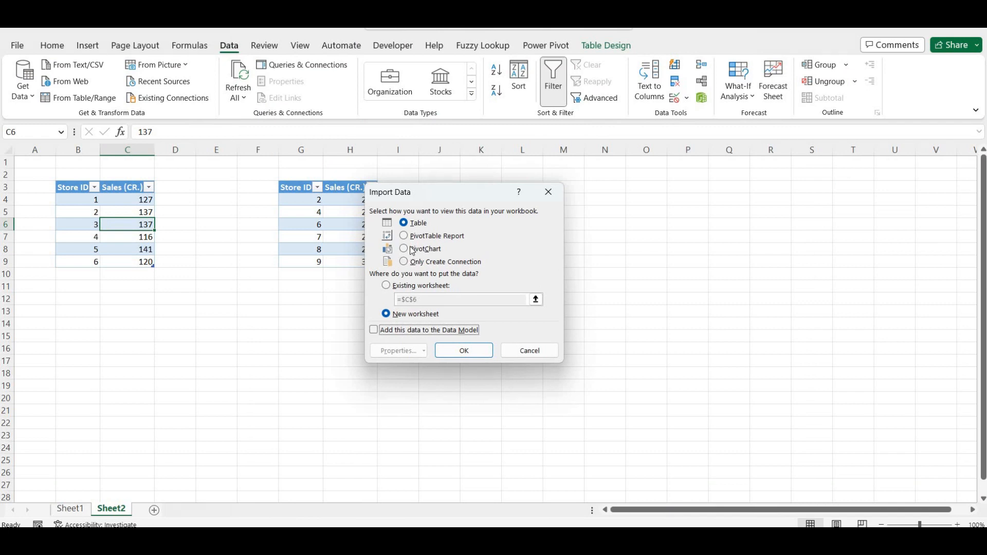
click(423, 261)
click(462, 352)
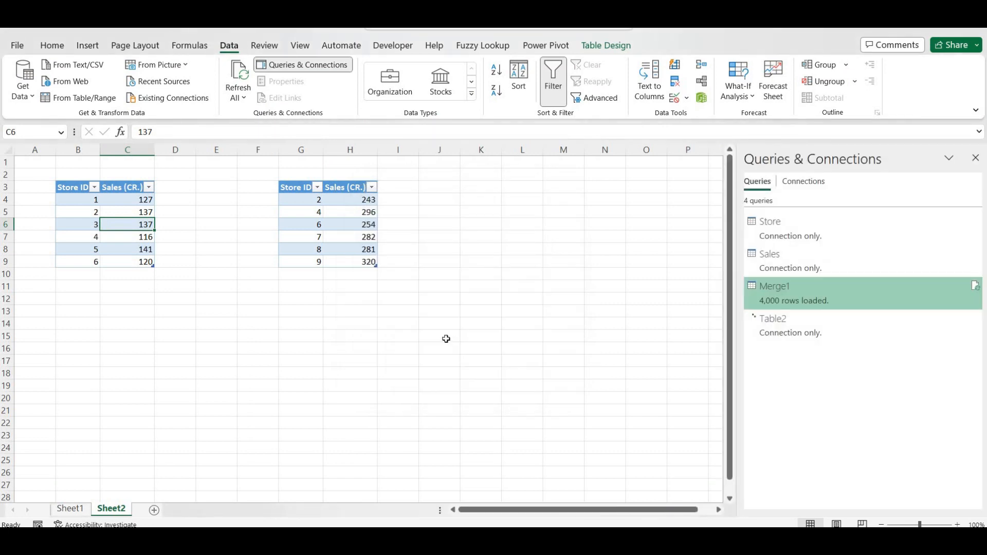
click(768, 335)
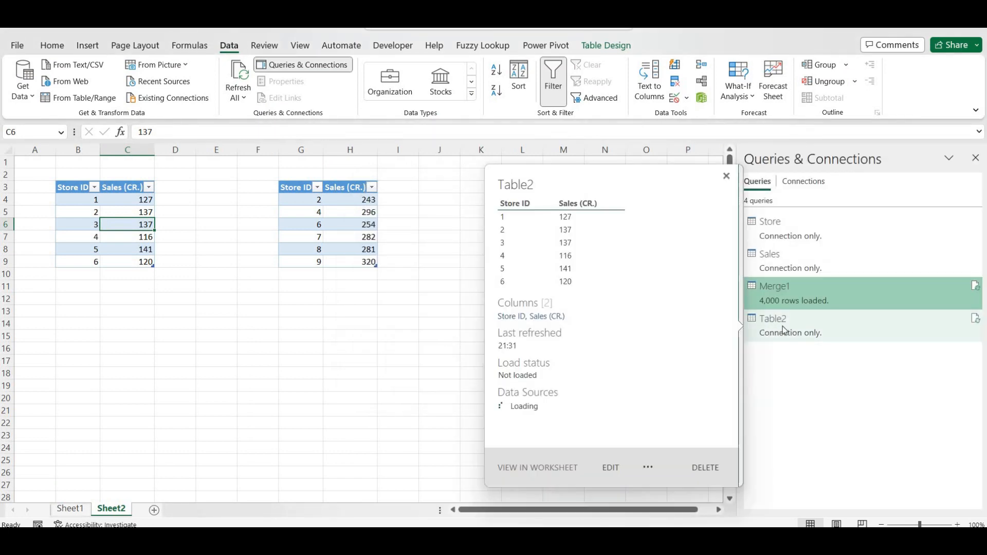
- Load the second table in G3:H9 into Power Query as a new query using Only Create Connection
click(343, 230)
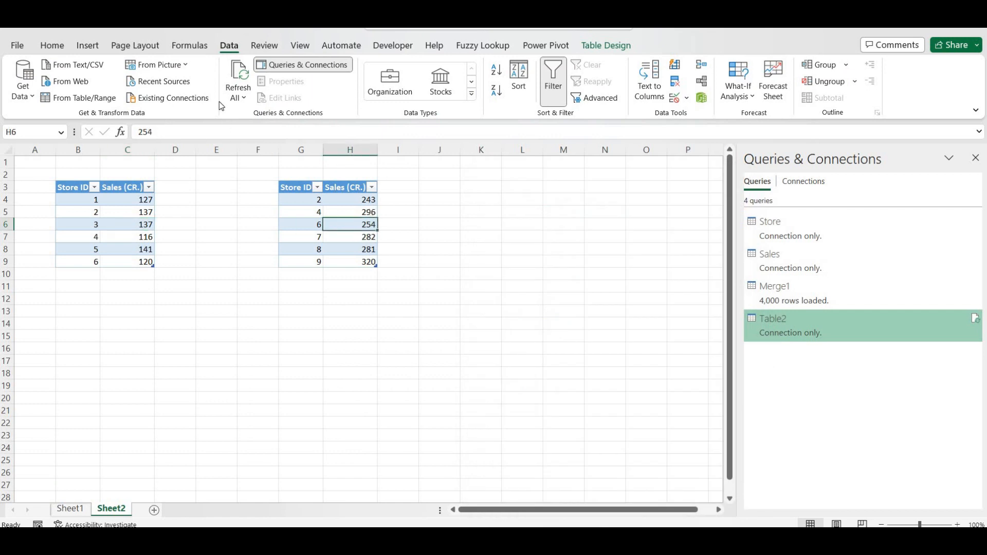
click(76, 101)
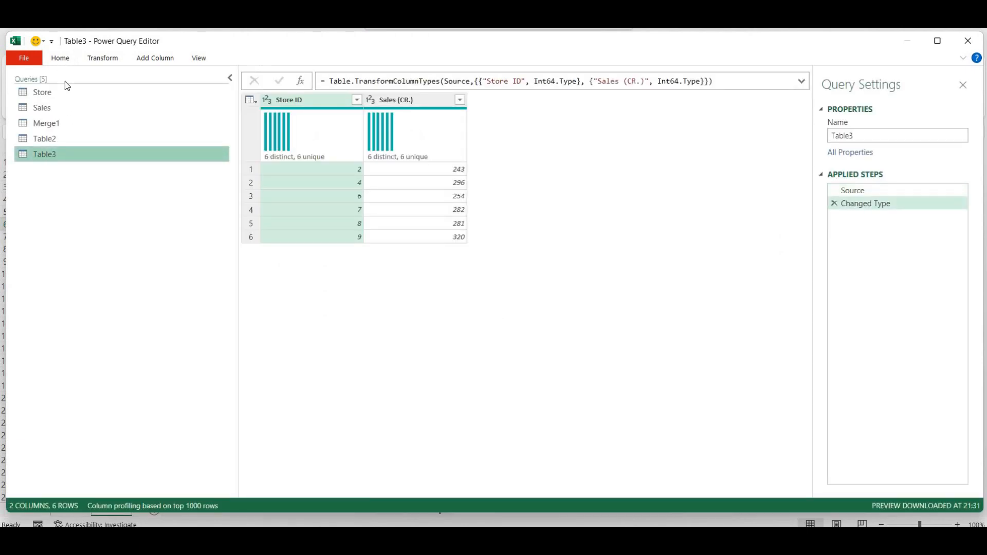
click(66, 61)
click(23, 101)
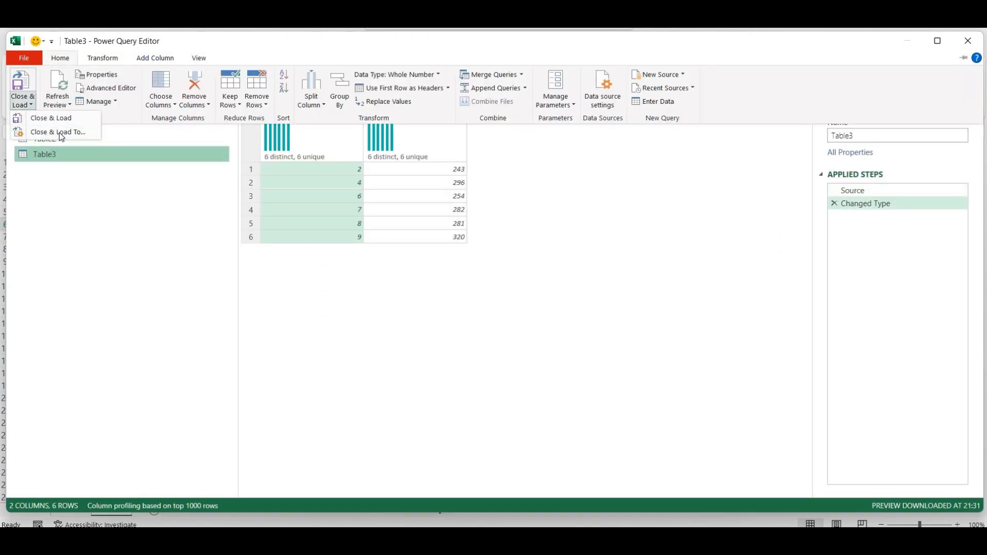
click(60, 133)
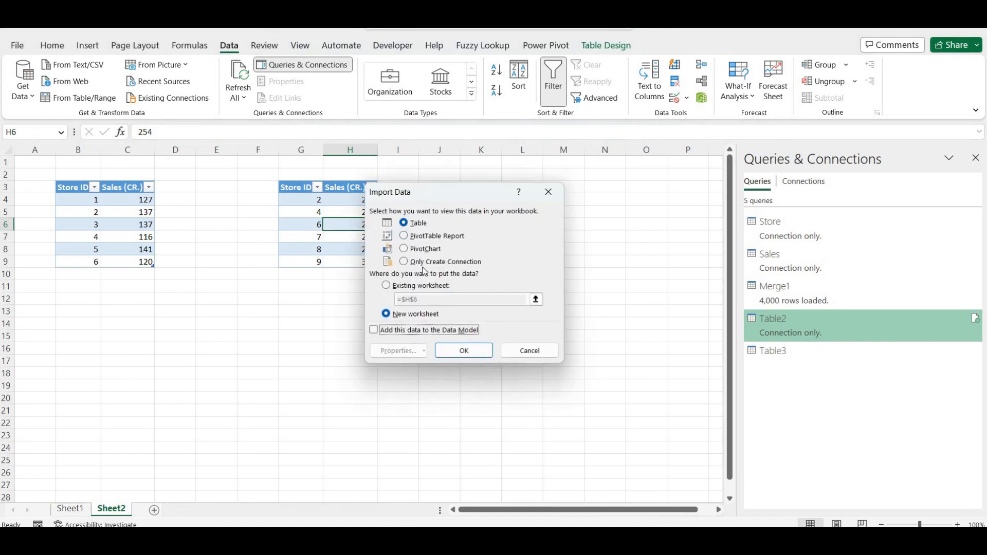
click(404, 261)
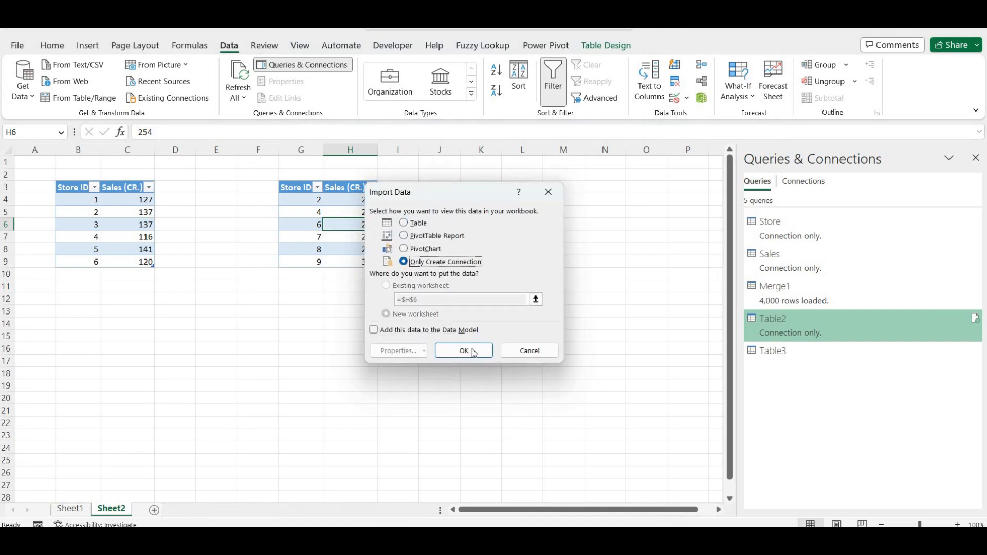
click(468, 350)
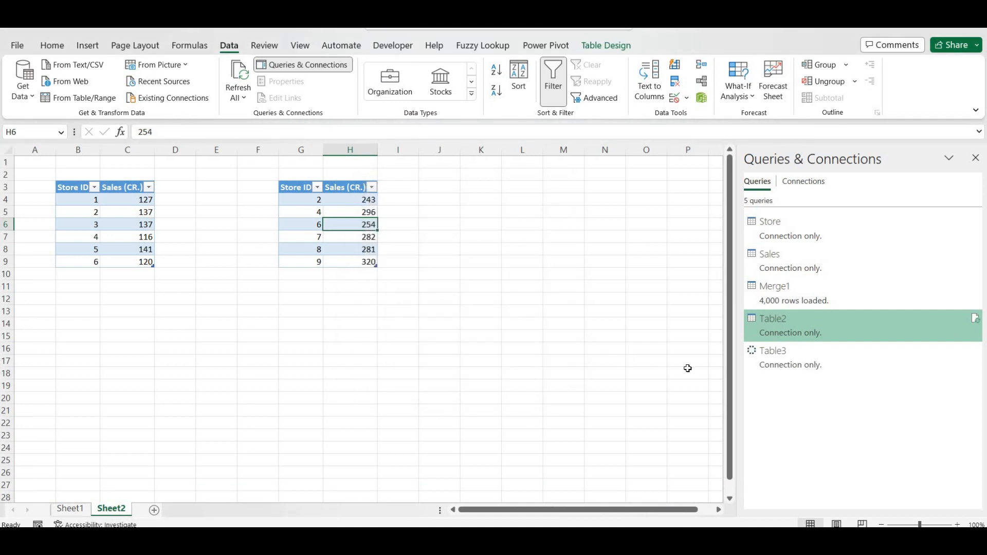
- Select the Table3 query and dismiss the list of workbook queries
click(793, 356)
click(449, 337)
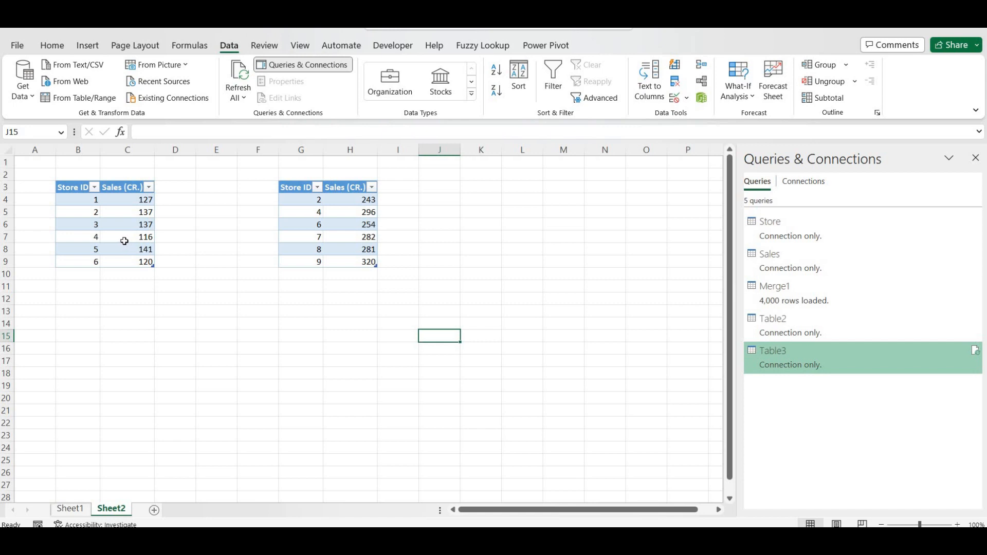
click(976, 159)
click(23, 85)
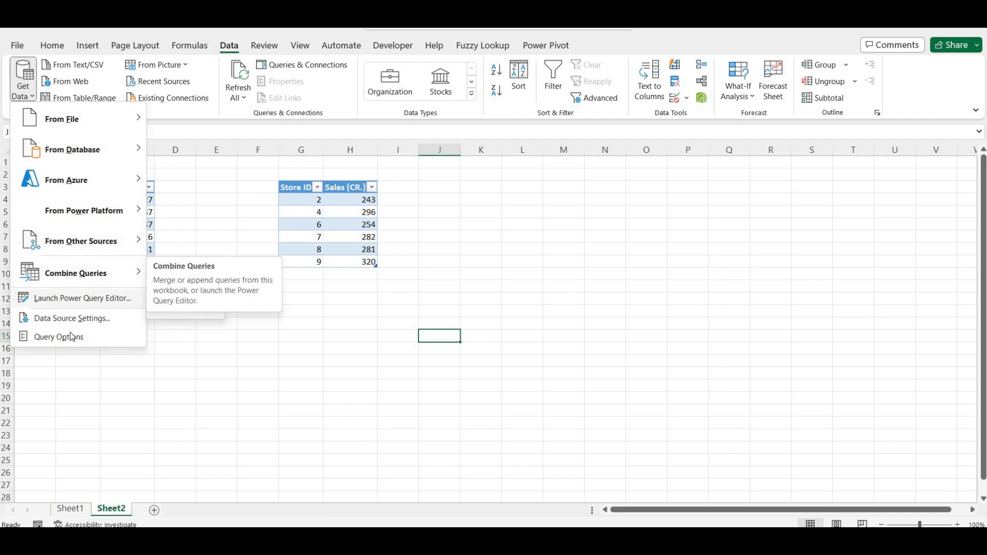
mouse_move(131, 273)
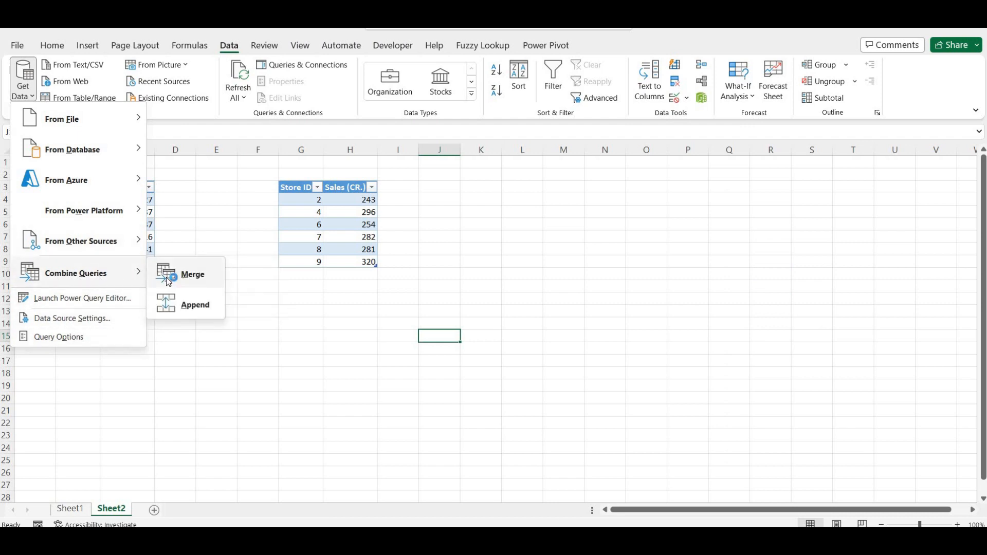
click(168, 278)
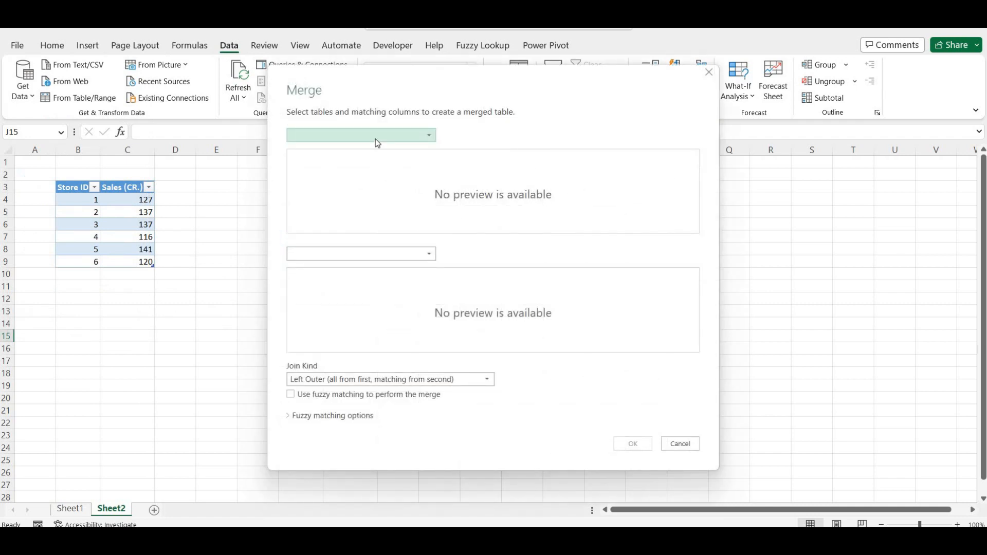
click(376, 136)
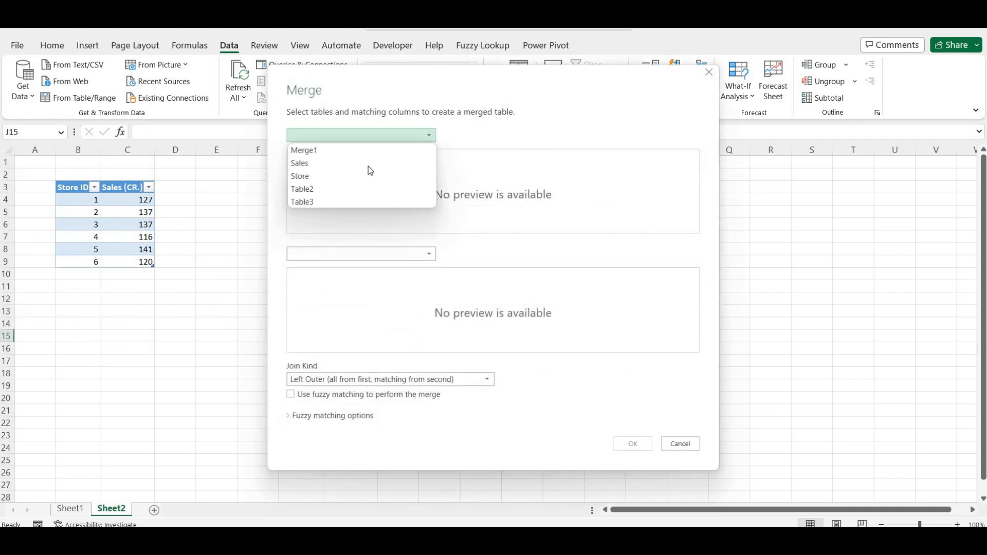
click(328, 190)
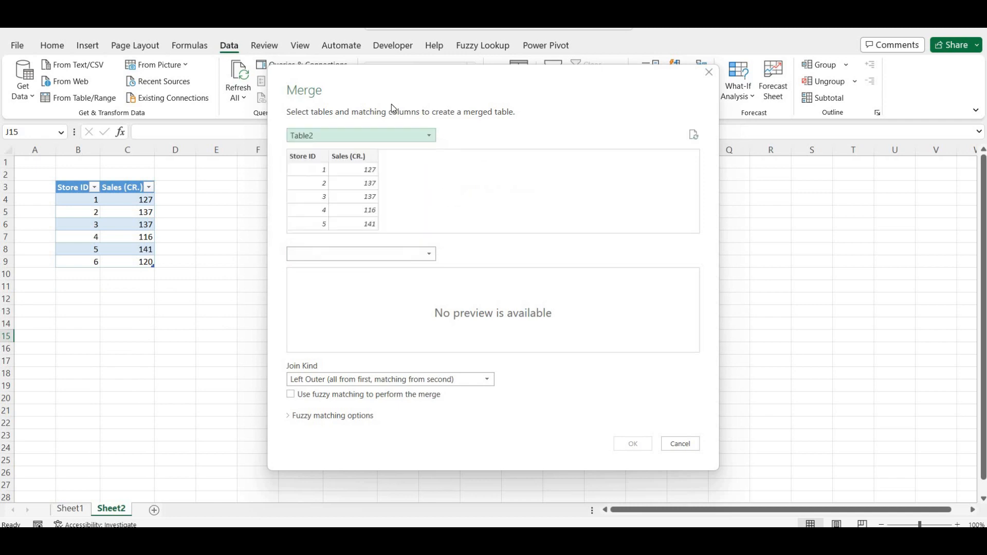
drag(564, 92, 732, 75)
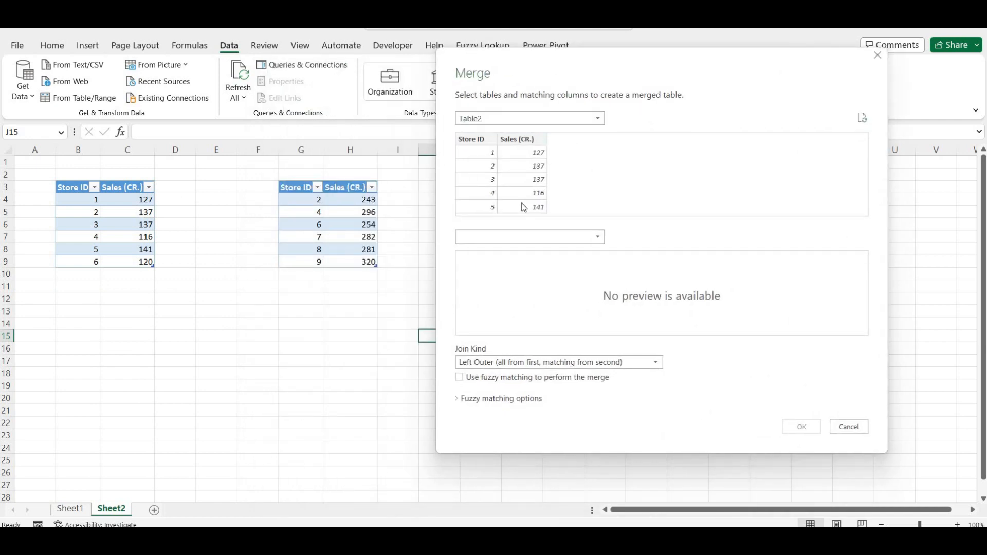
click(488, 122)
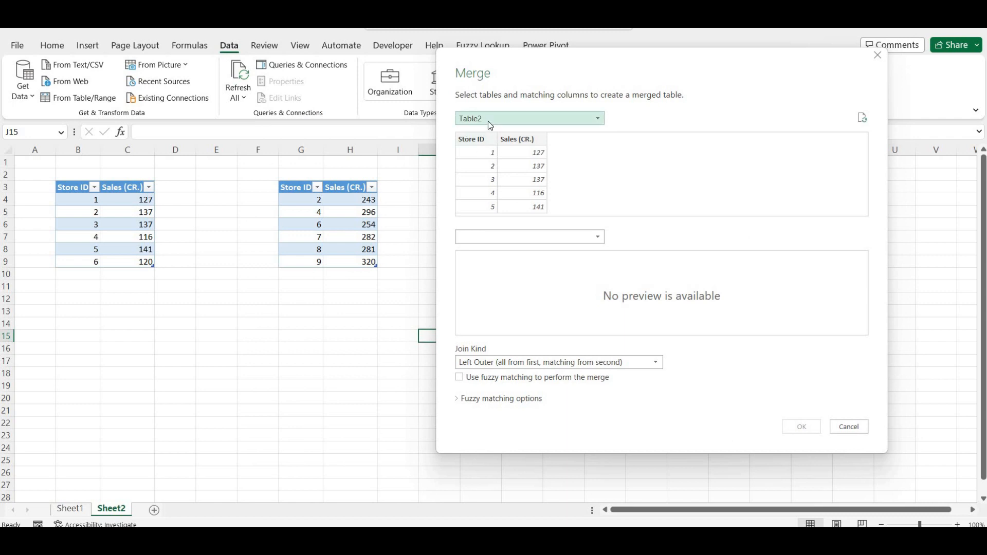
click(878, 55)
- Select all data in the first table to check its table name, and refresh all queries
click(118, 249)
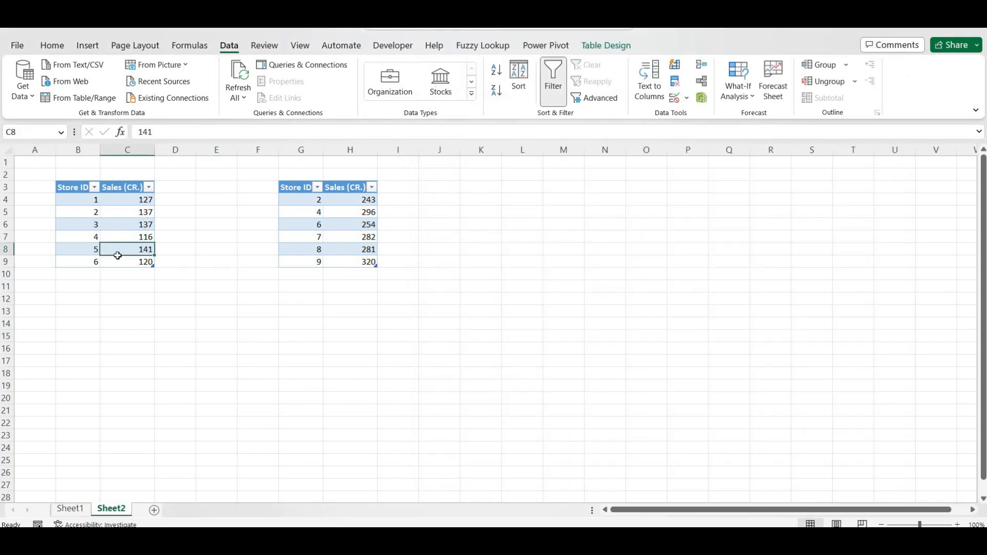
key(ctrl+a)
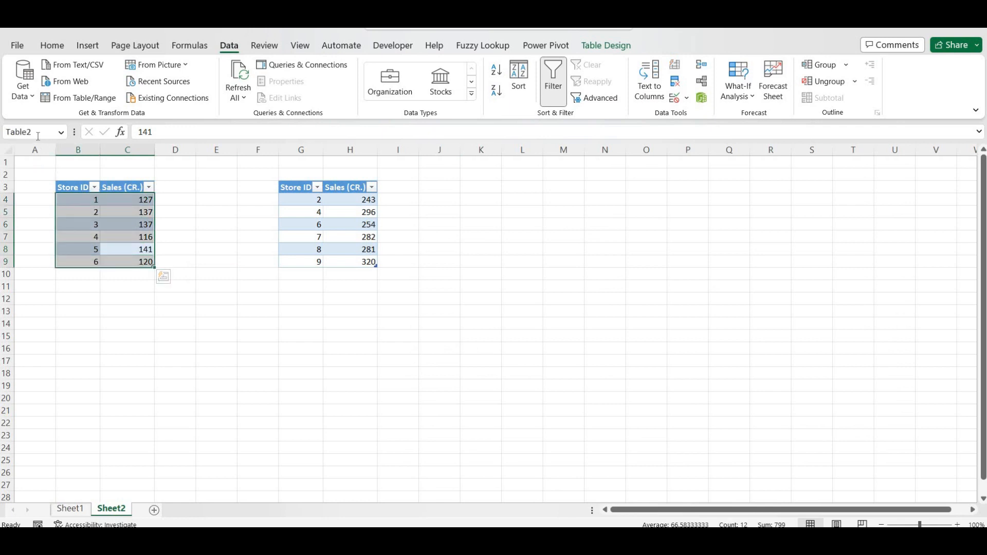
click(122, 237)
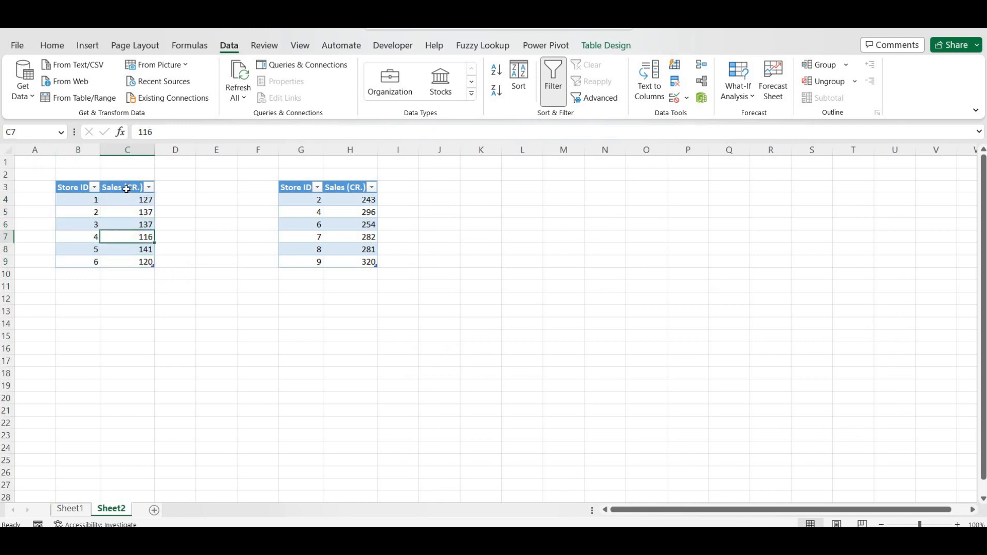
click(244, 77)
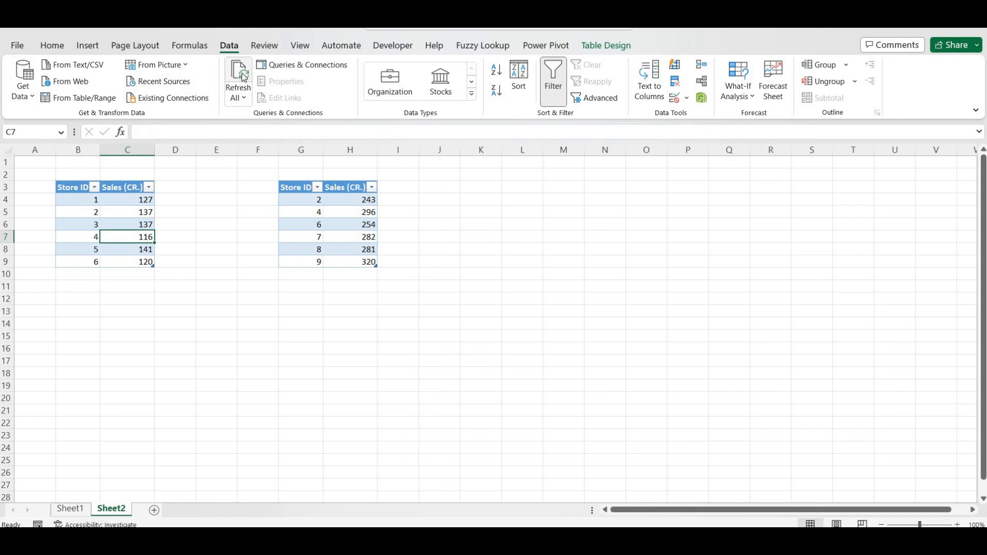
- Start a query merge with Table2 as the first table and Table3 as the second table
click(23, 82)
mouse_move(57, 279)
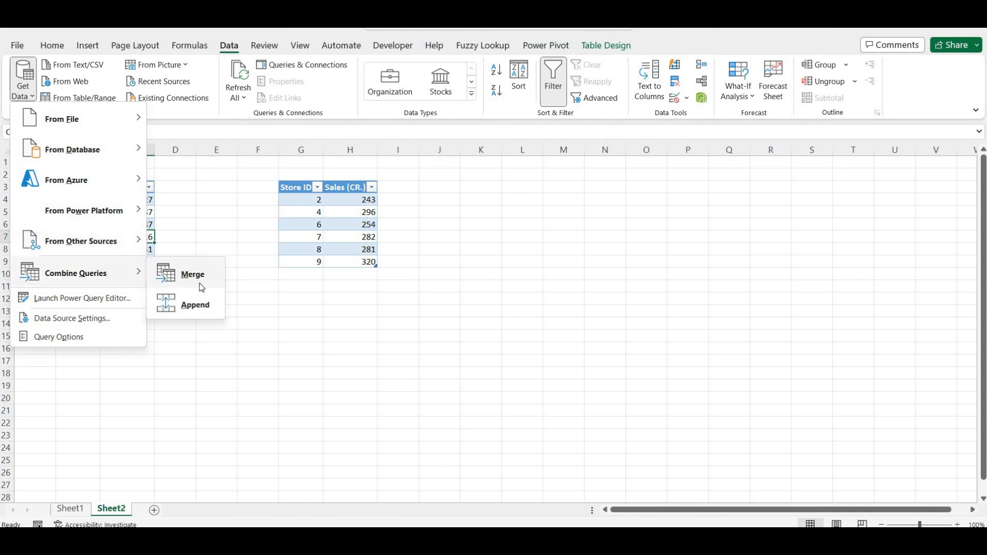
click(193, 275)
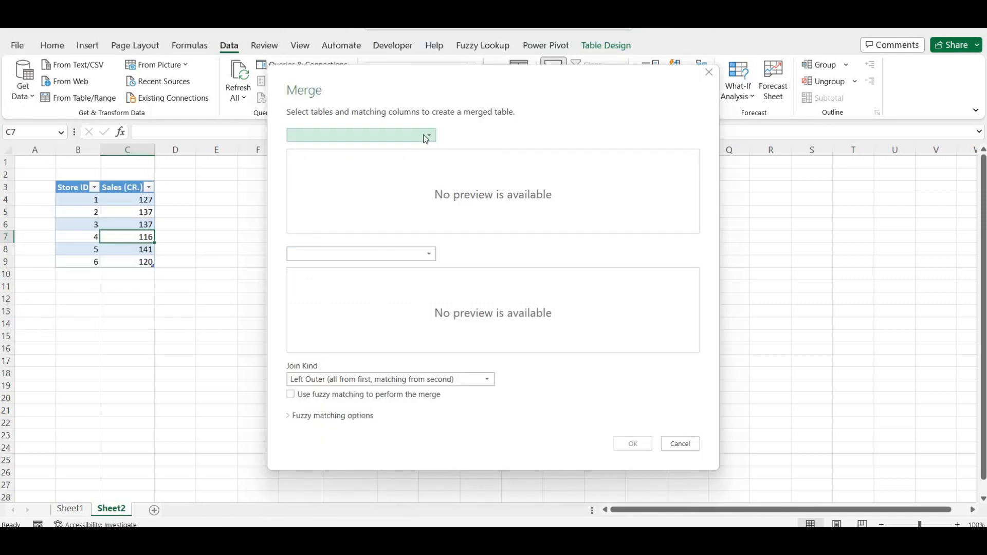
click(428, 136)
click(360, 189)
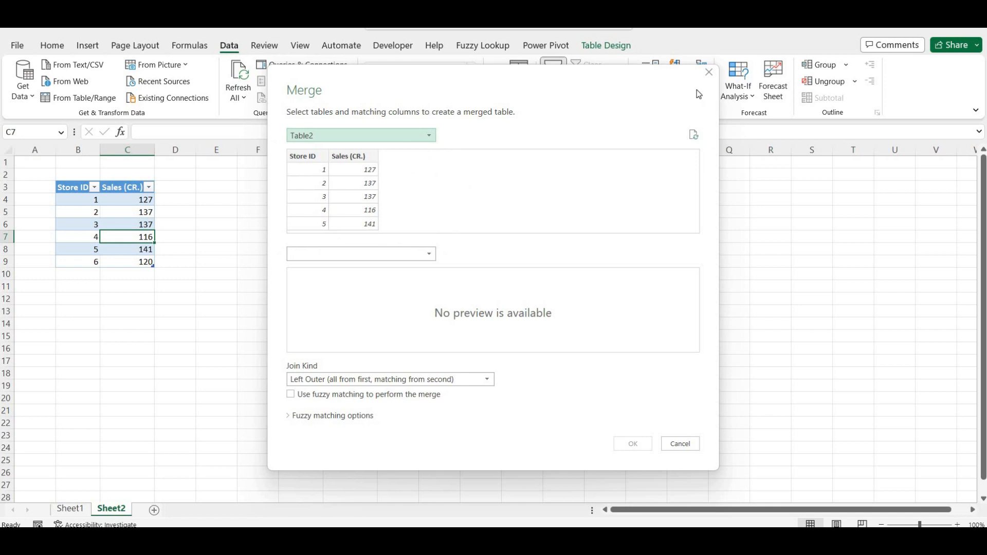
drag(700, 94, 865, 72)
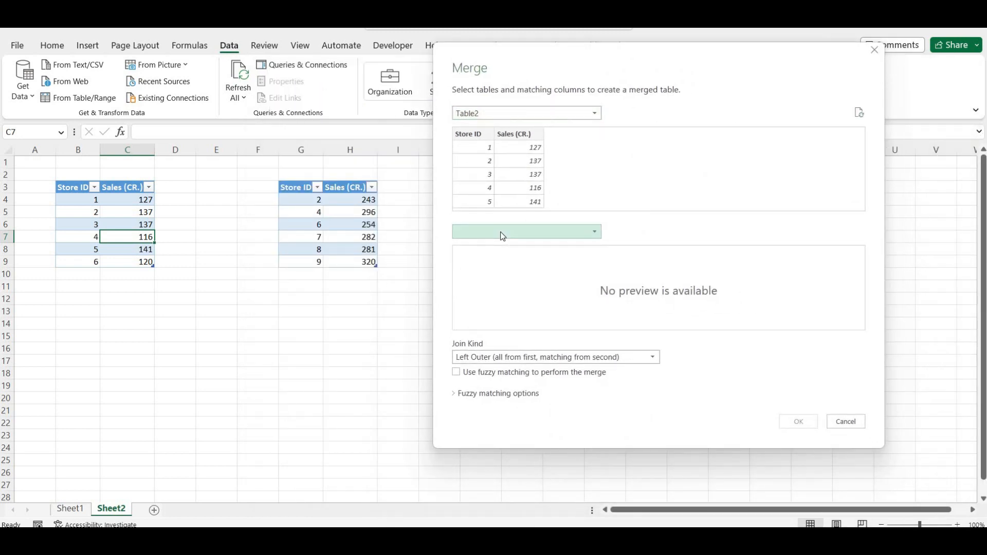
click(503, 236)
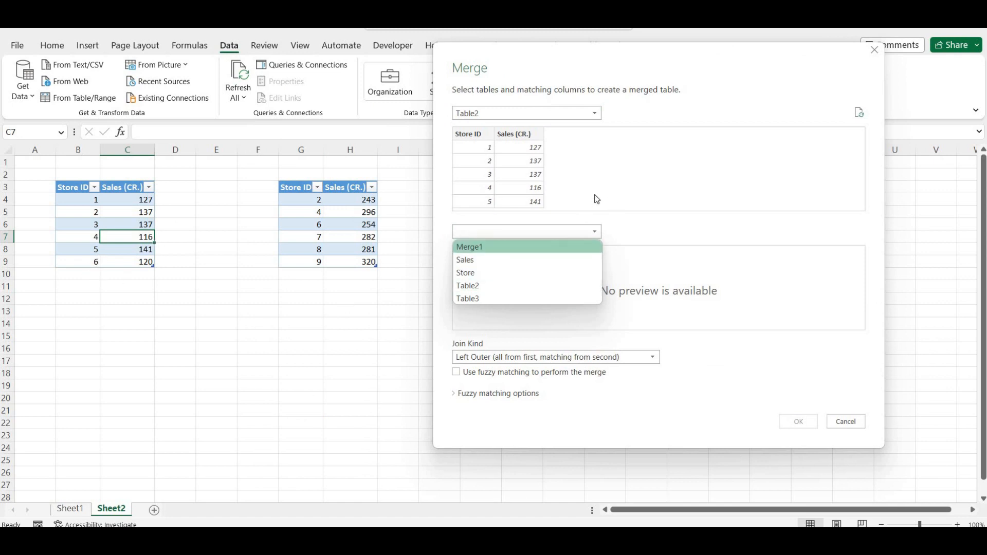
click(488, 298)
click(511, 233)
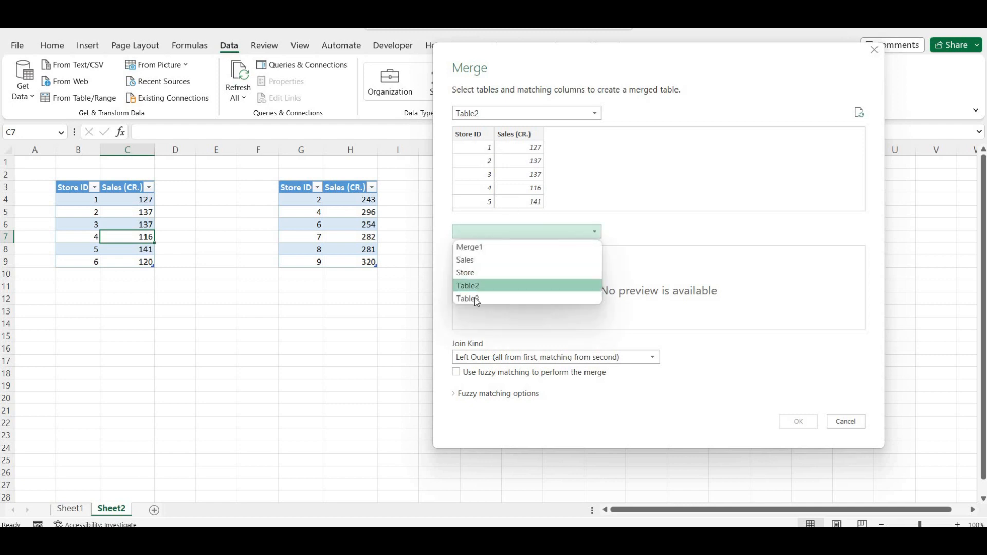
click(518, 300)
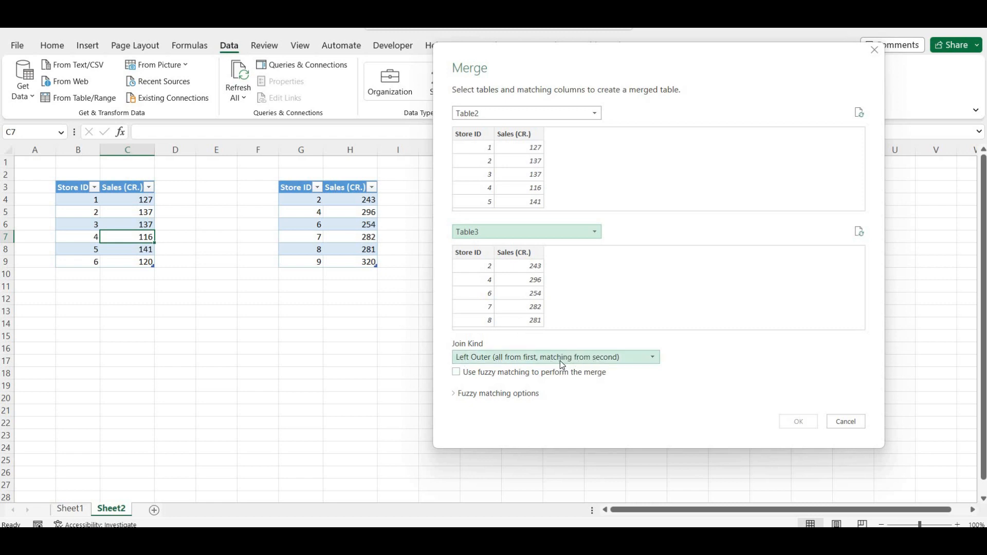
- Match Table2 and Table3 on their Store ID columns and create the merge with the Left Outer join kind
click(482, 142)
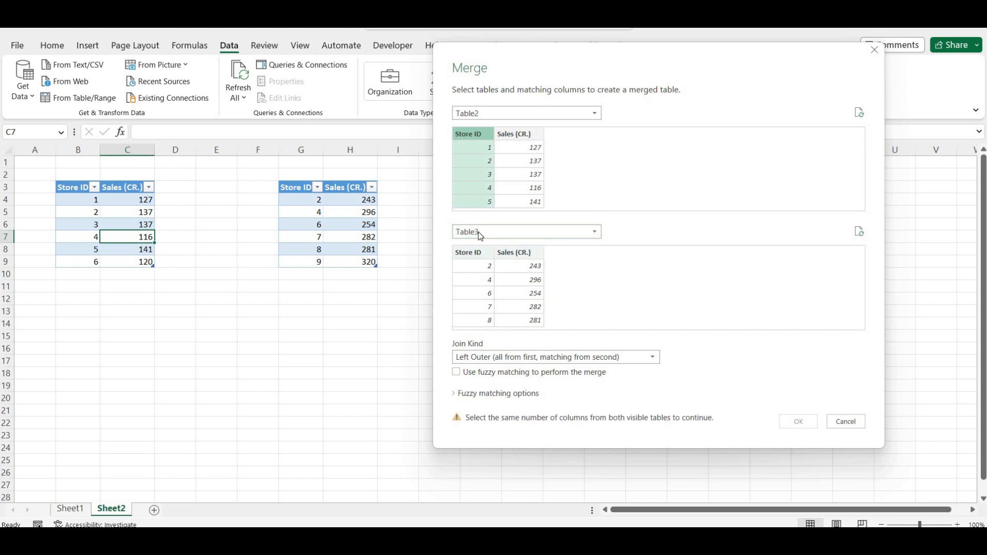
click(480, 254)
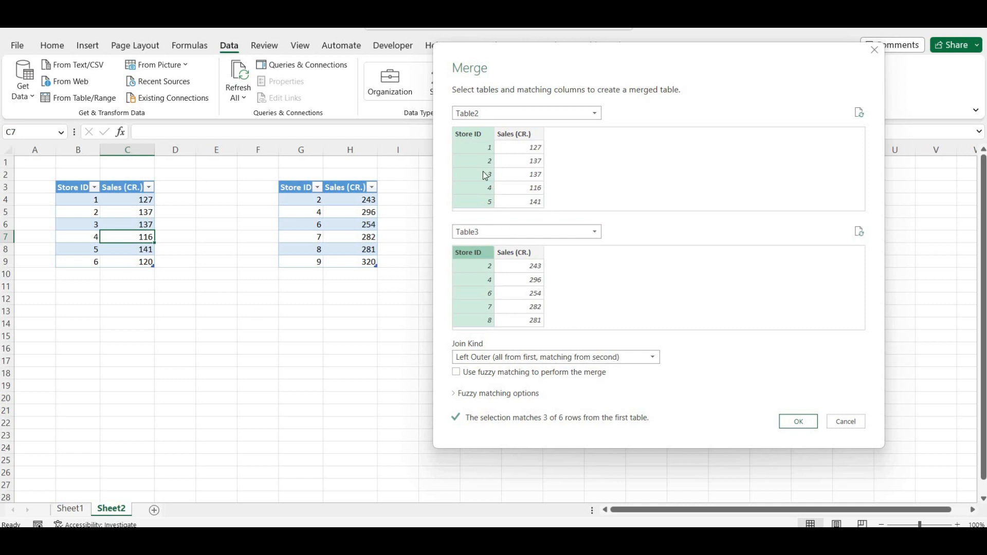
click(798, 423)
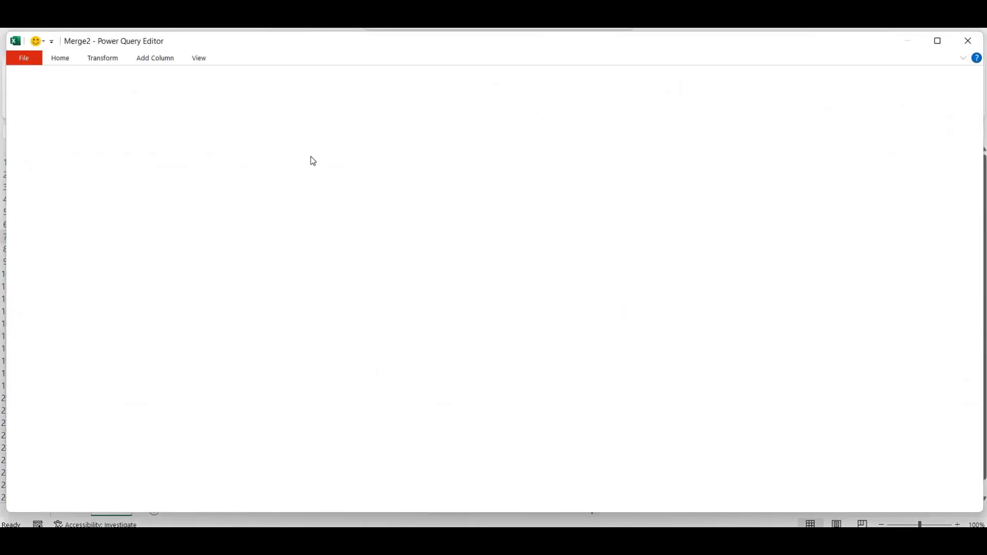
- Load the merged query as a table in the existing worksheet, starting at cell B12 of Sheet2
click(66, 62)
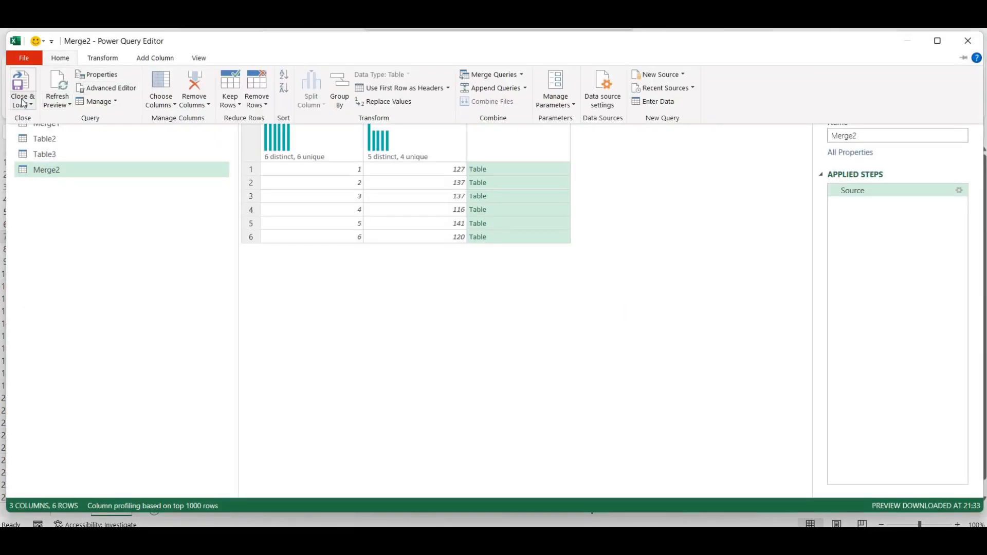
click(23, 103)
click(36, 131)
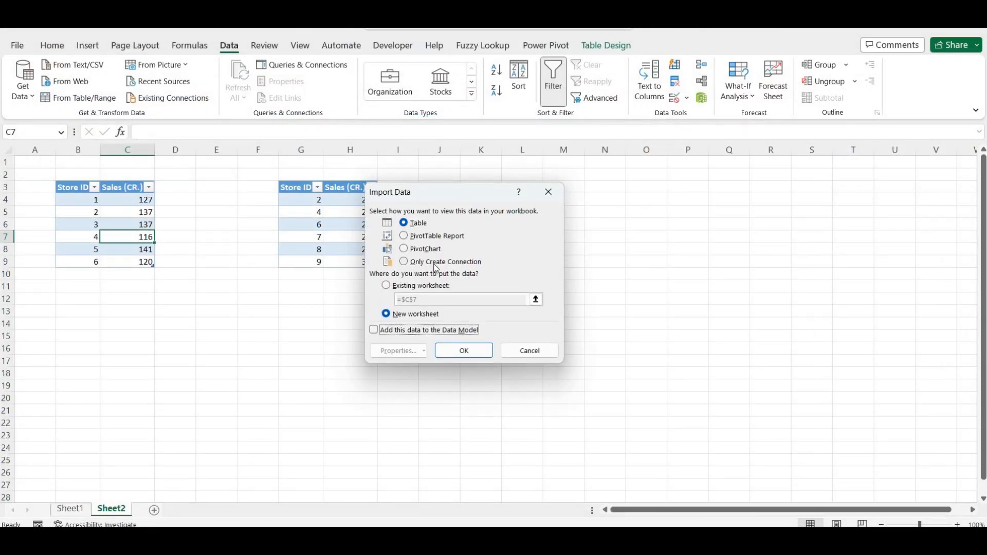
click(410, 286)
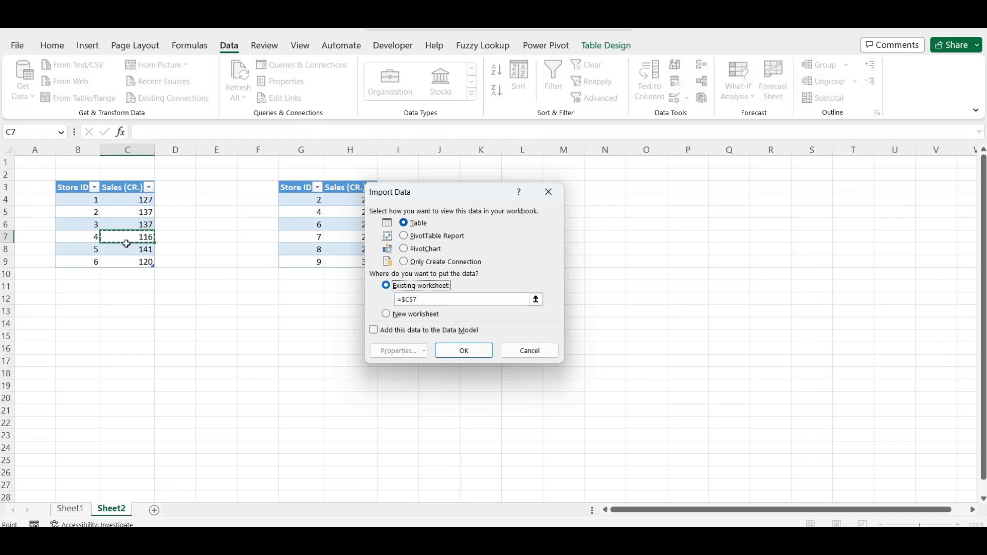
click(72, 298)
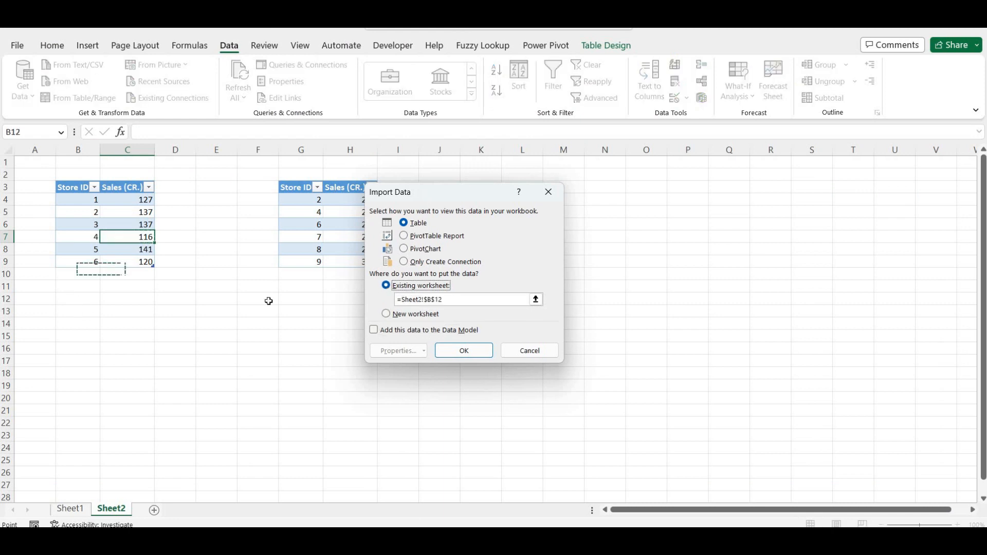
click(466, 347)
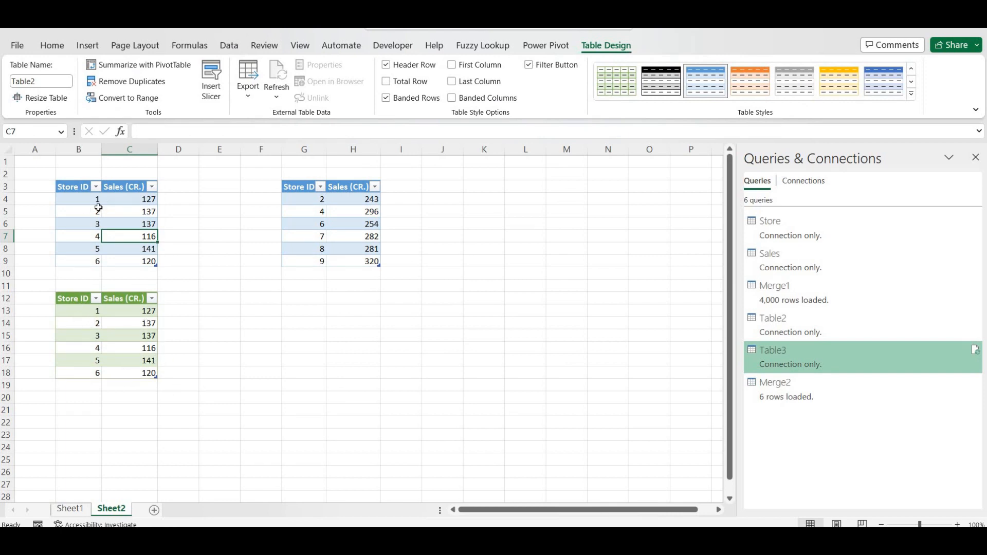
- Compare the Store ID values of the first table, the merged table and the second table on the sheet
drag(83, 199, 83, 223)
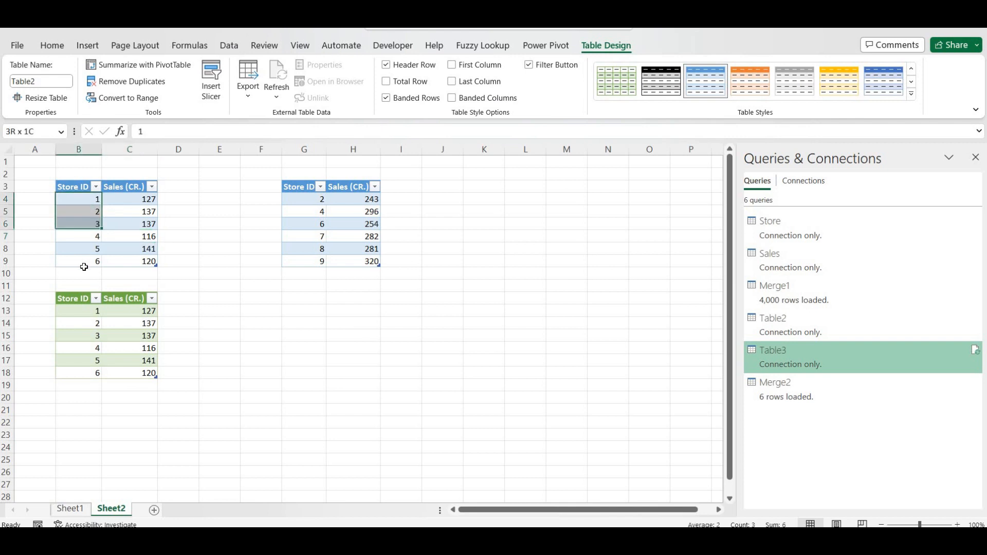
drag(84, 267, 82, 261)
click(77, 312)
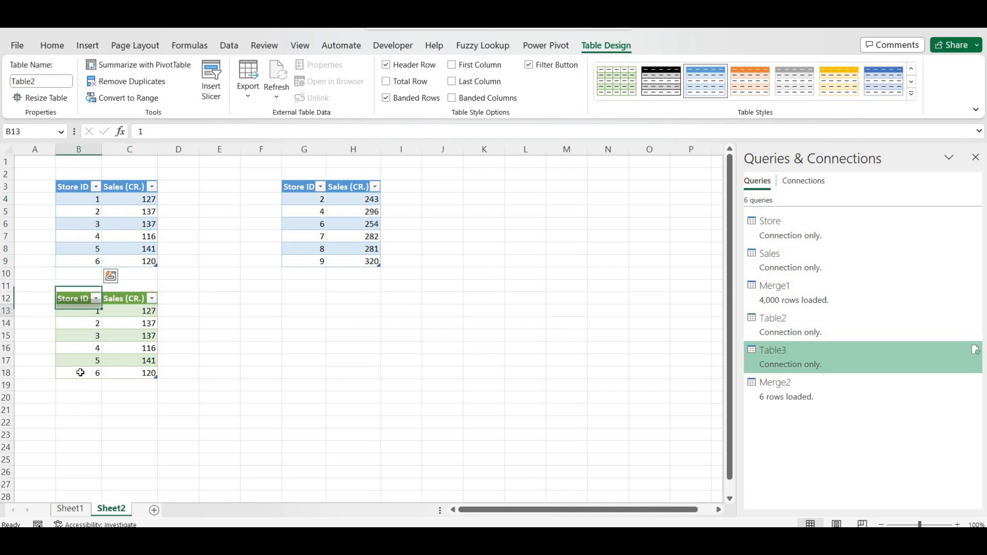
drag(80, 373, 80, 372)
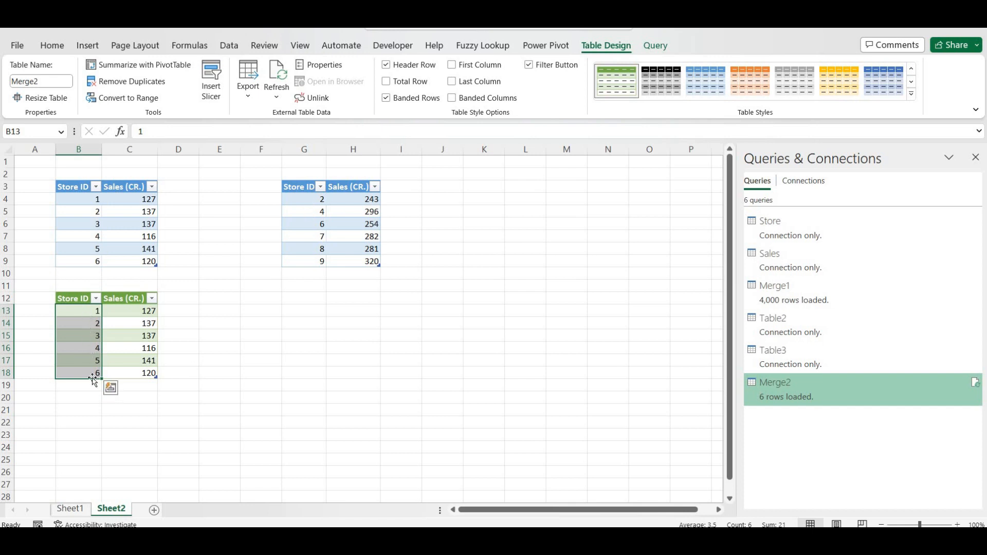
click(296, 201)
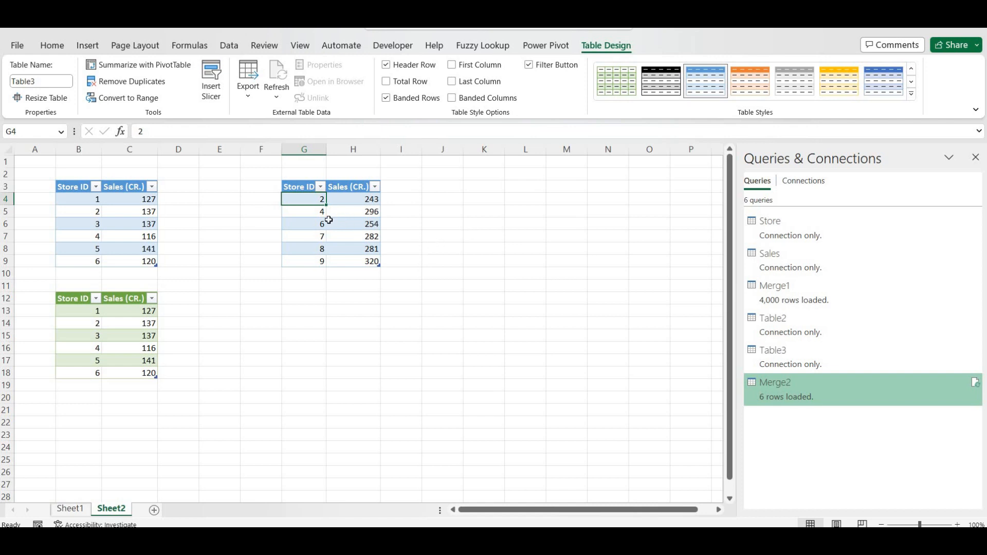
- Expand the Table3 column of the Merge2 query with only Sales (CR.) included, and load the result to the sheet
double_click(803, 391)
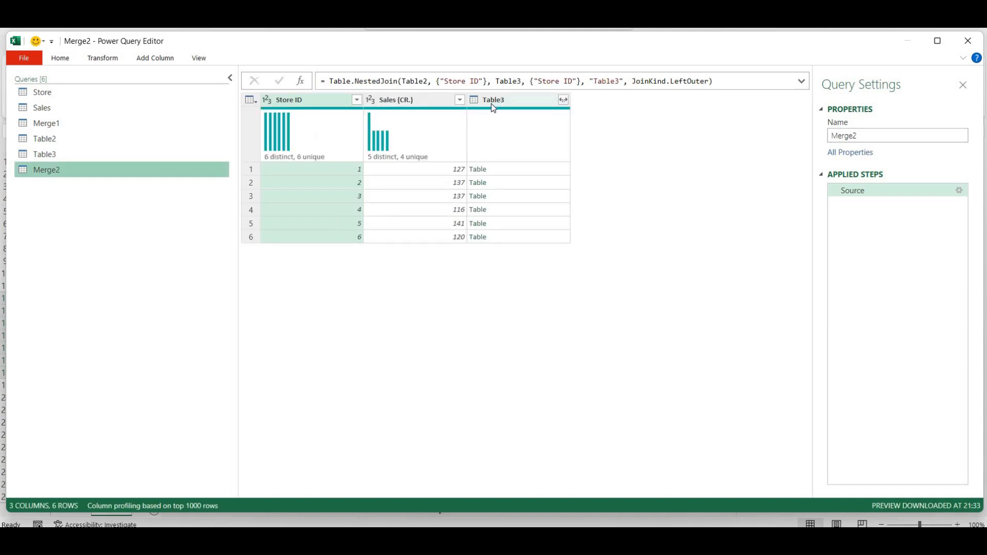
click(563, 101)
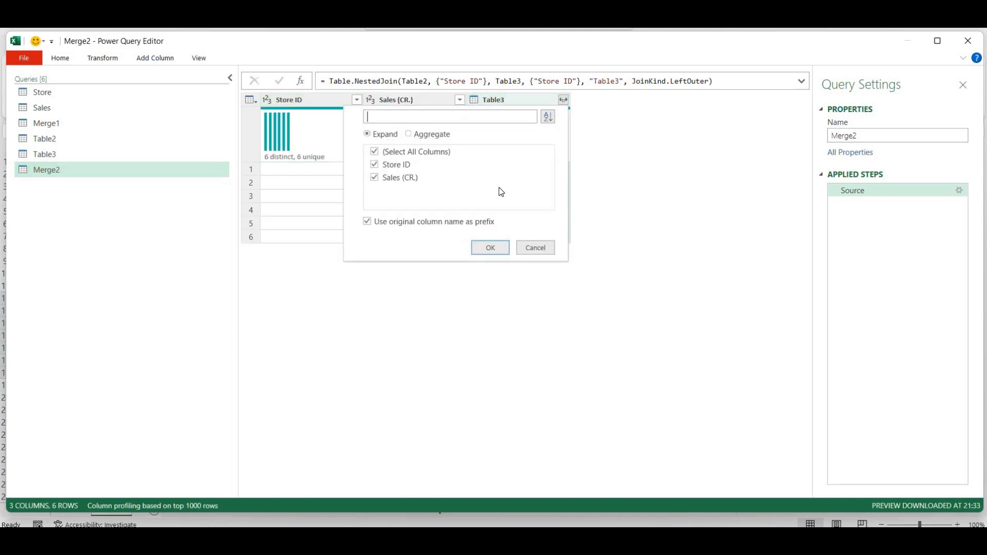
click(374, 165)
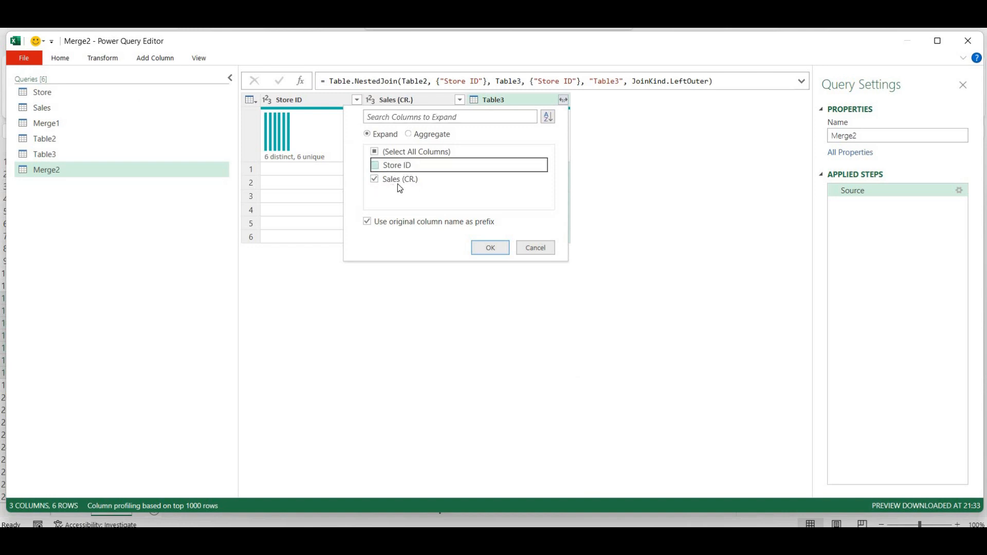
click(488, 249)
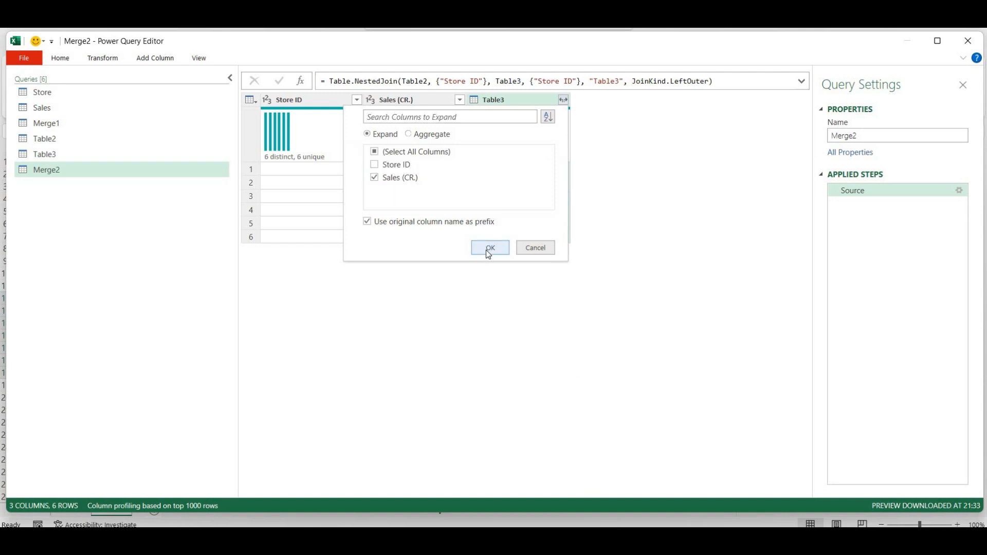
click(60, 57)
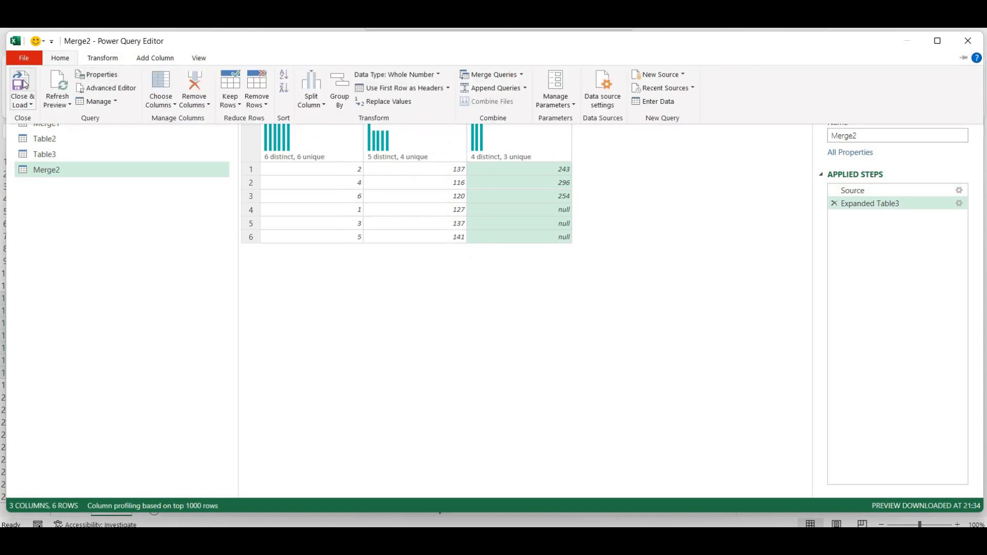
click(24, 84)
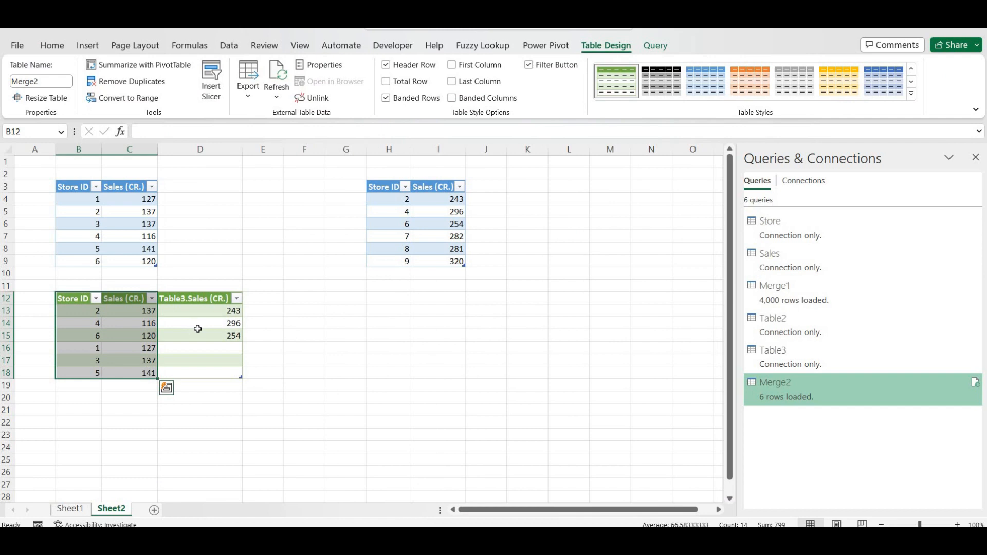
- Change the Merge2 query's join kind to Right Outer in its Source step and load the result to the sheet
double_click(819, 392)
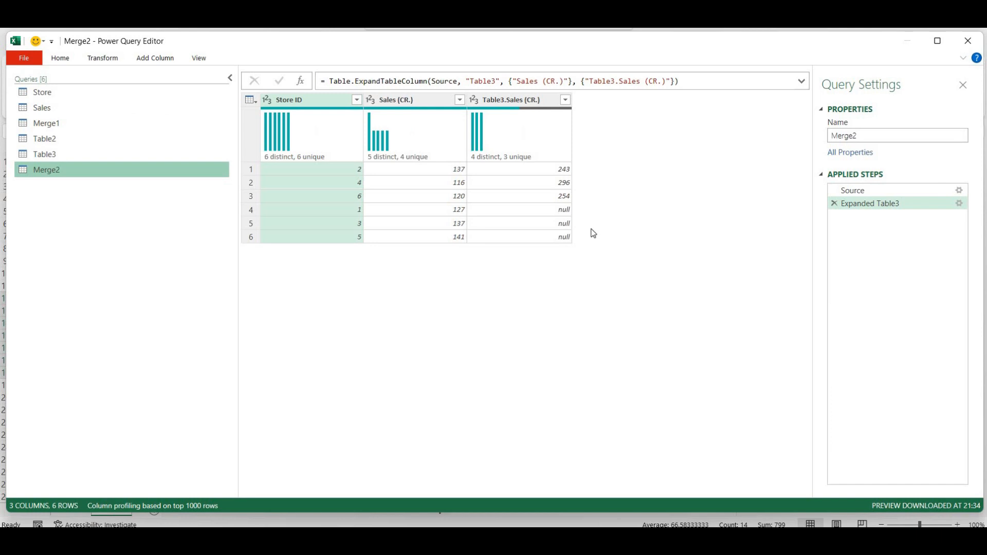
click(959, 190)
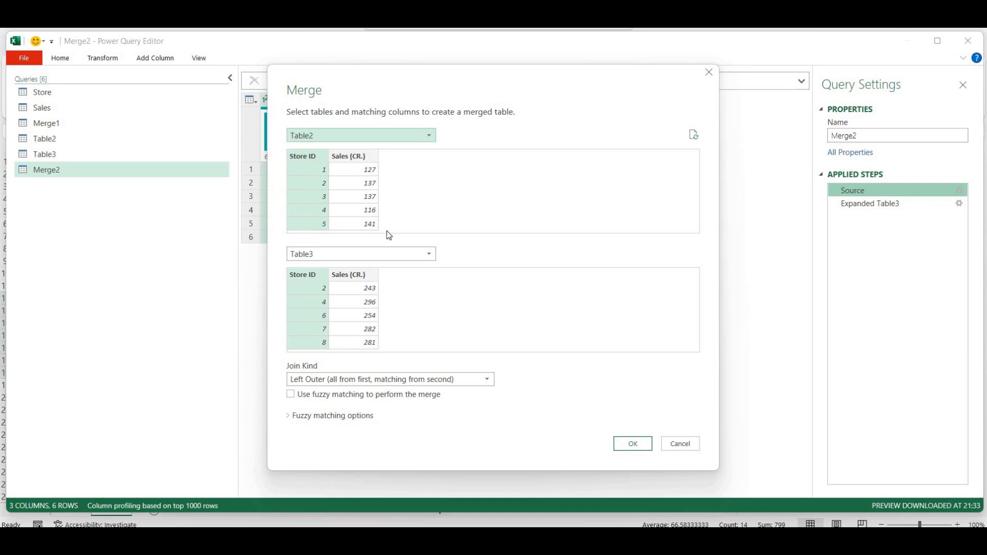
click(316, 379)
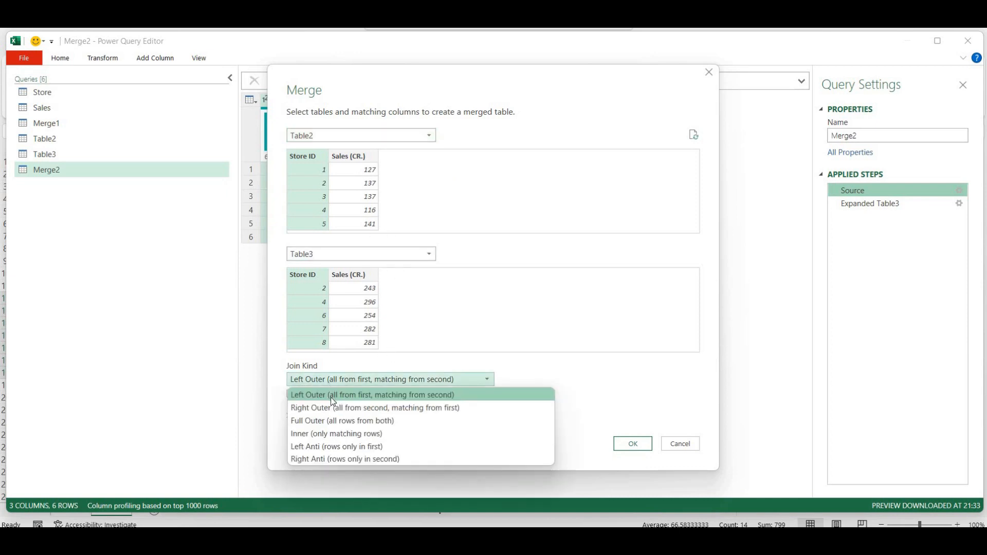
click(323, 408)
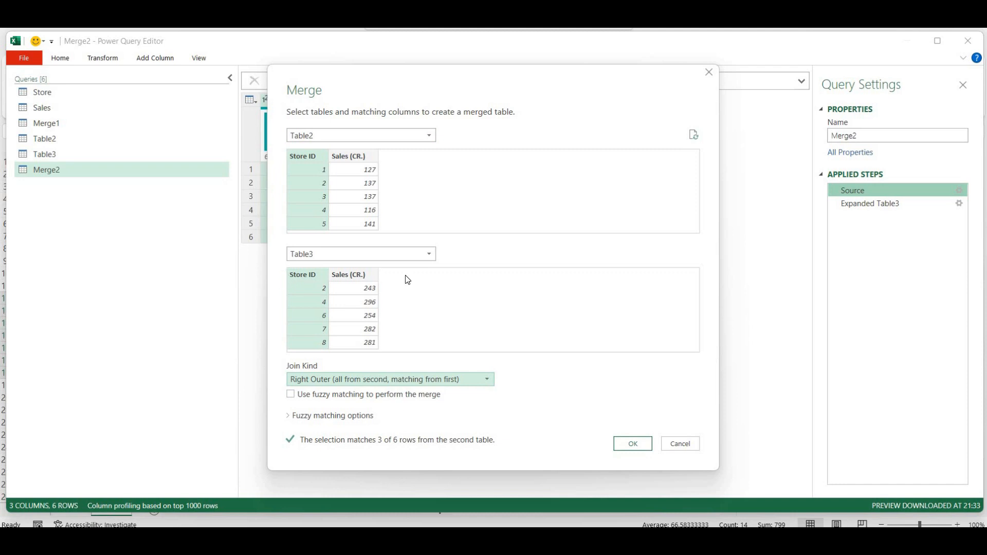
click(631, 446)
click(53, 60)
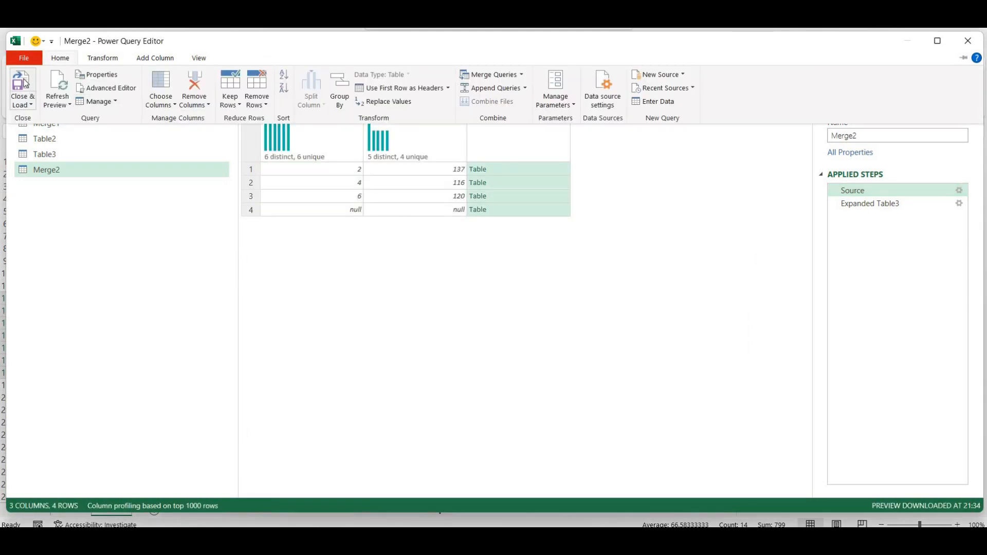
click(24, 82)
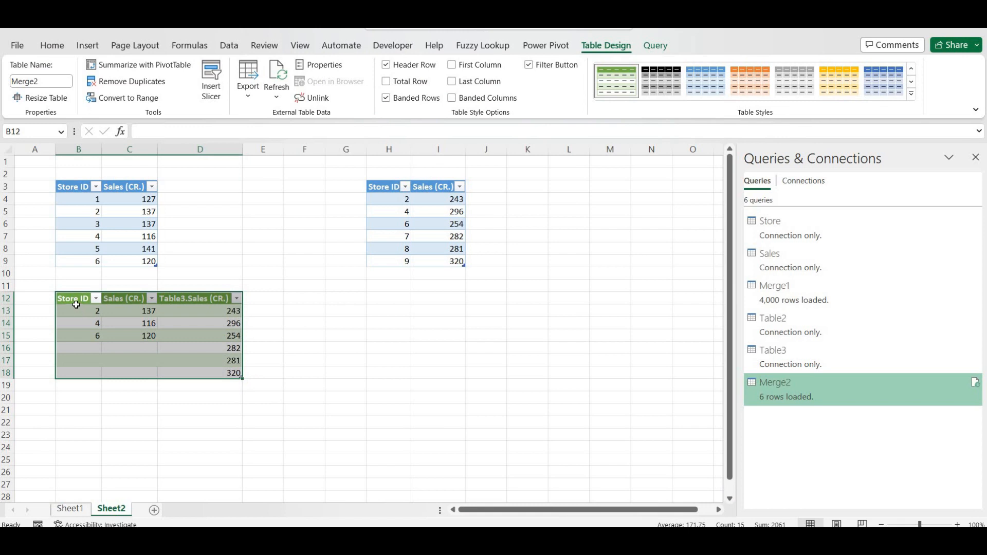
- Examine the Store ID and Table3.Sales (CR.) columns of the merged table
drag(76, 301, 83, 340)
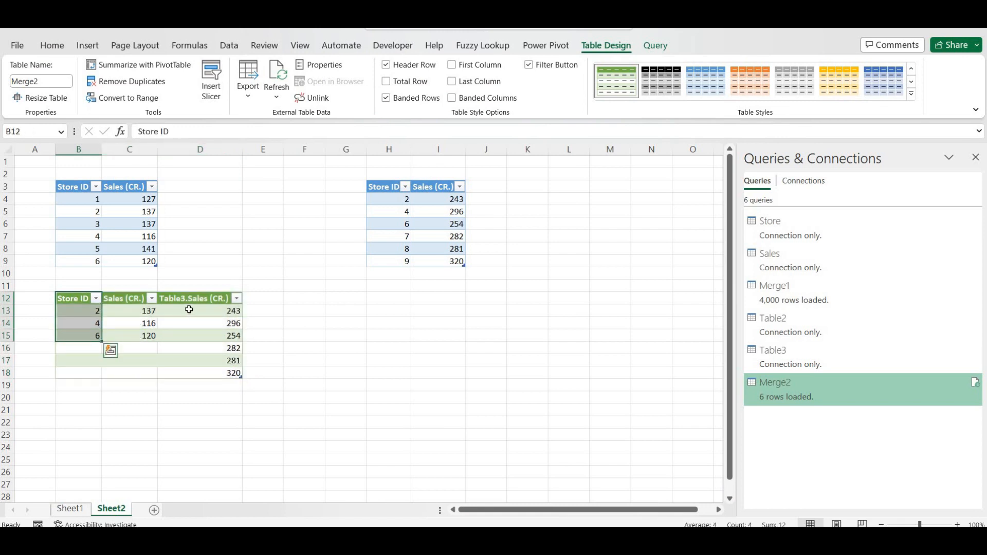
drag(191, 300, 195, 372)
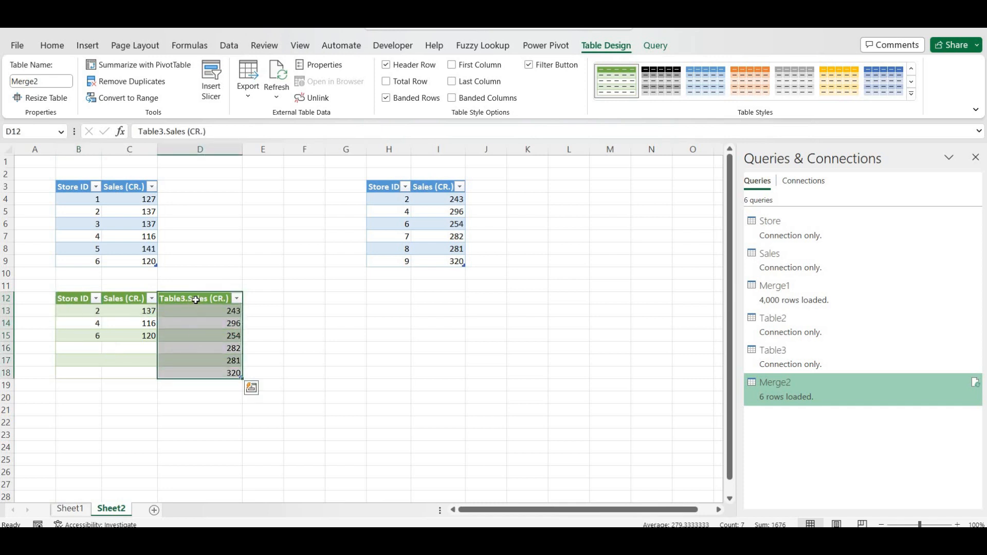
drag(196, 301, 203, 375)
- Delete the Expanded Table3 step from the Merge2 query
double_click(827, 387)
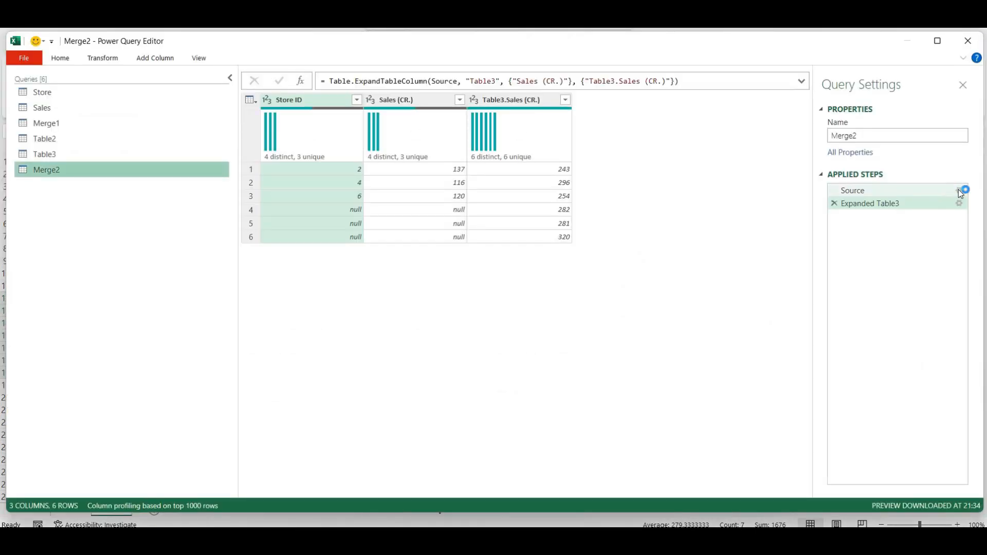
click(961, 194)
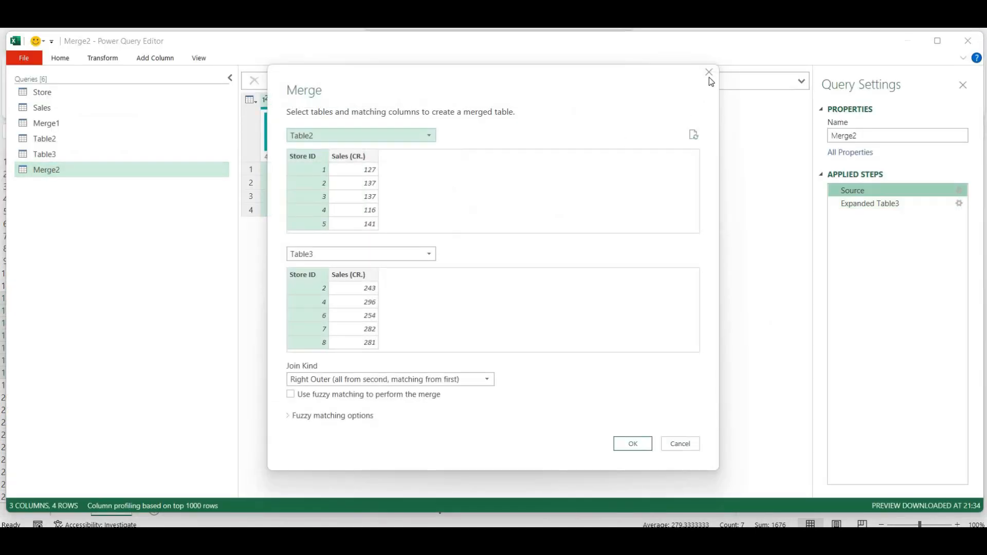
click(709, 77)
click(836, 204)
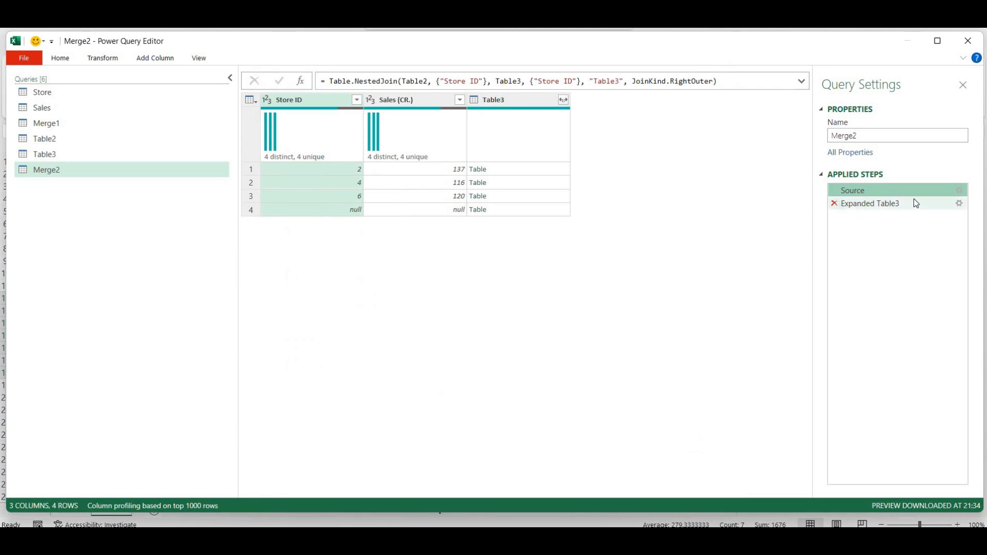
- Swap the tables in the Merge2 source settings so Table3 is first and Table2 is second
click(959, 191)
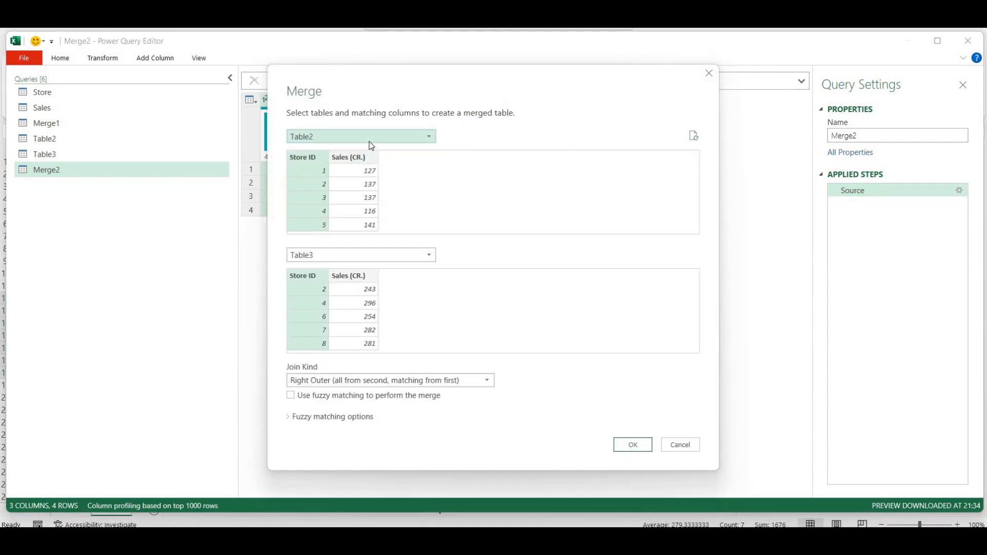
click(369, 140)
click(346, 201)
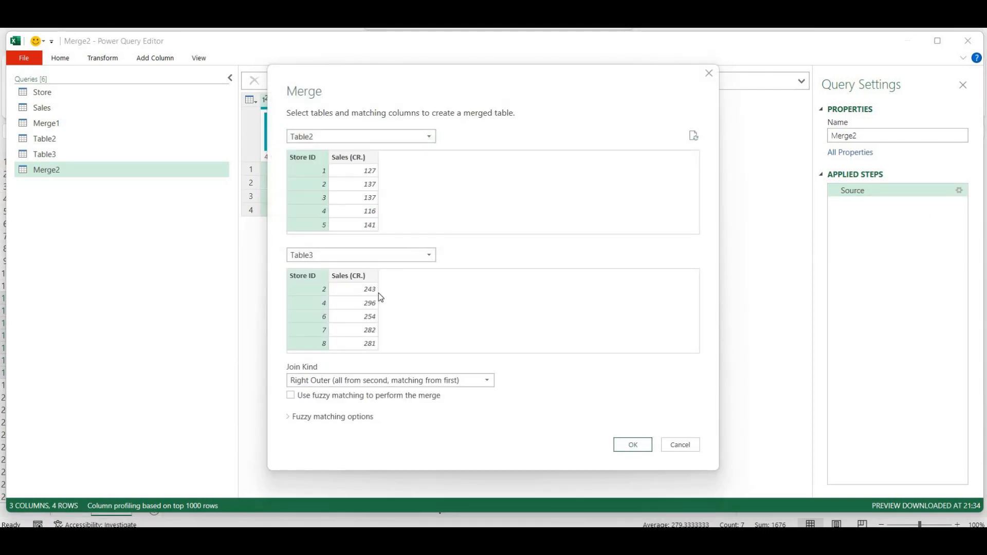
click(328, 256)
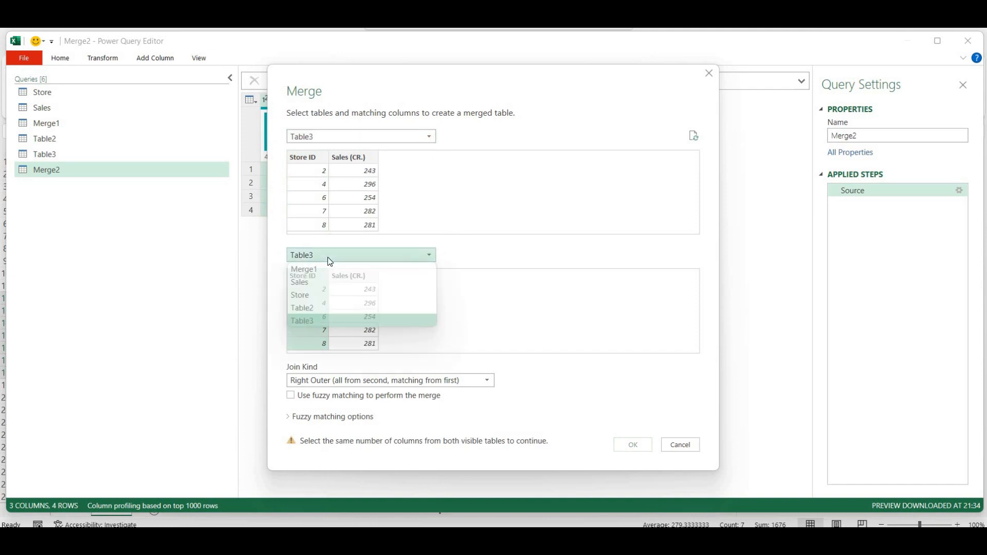
click(334, 312)
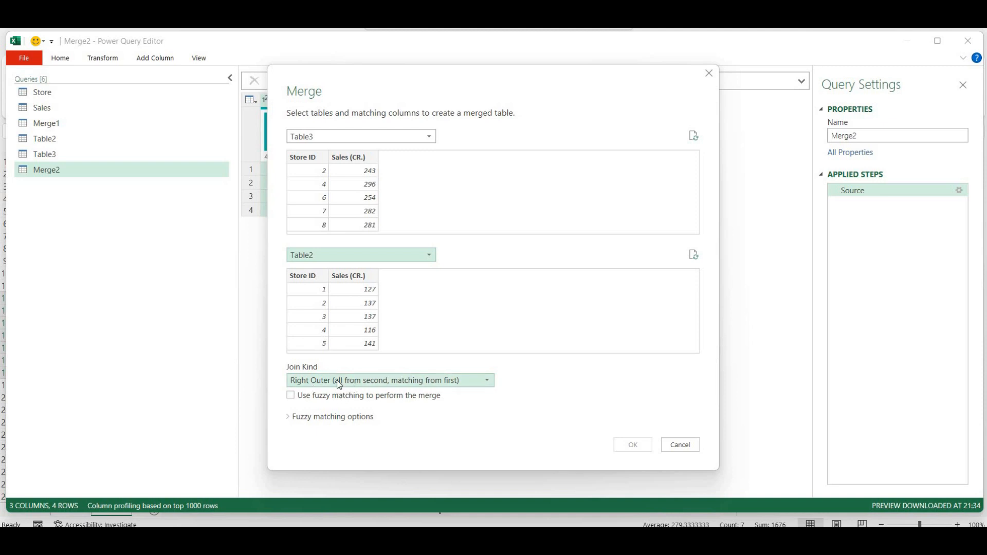
- Set the join kind to Left Outer, match both tables on Store ID, and load the merge to the sheet
click(337, 380)
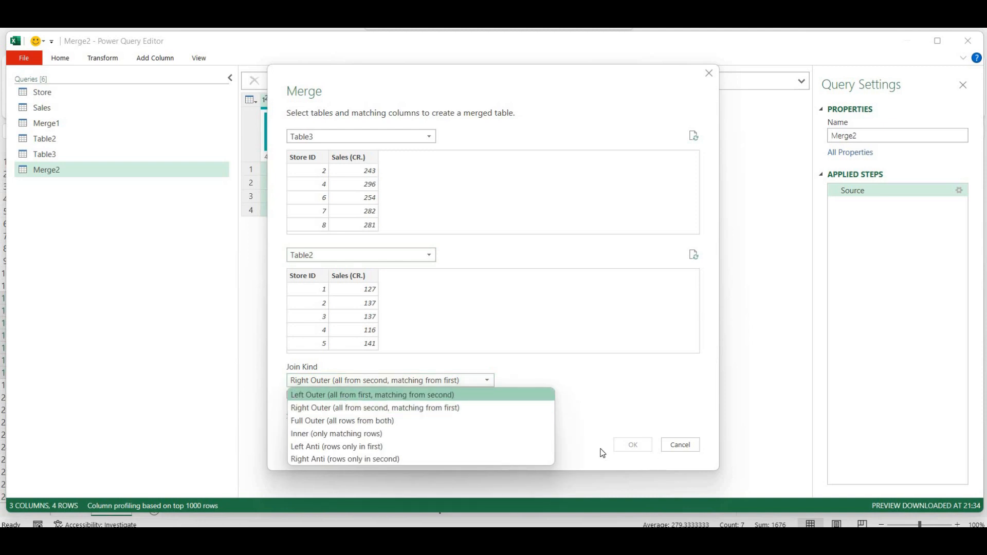
click(303, 276)
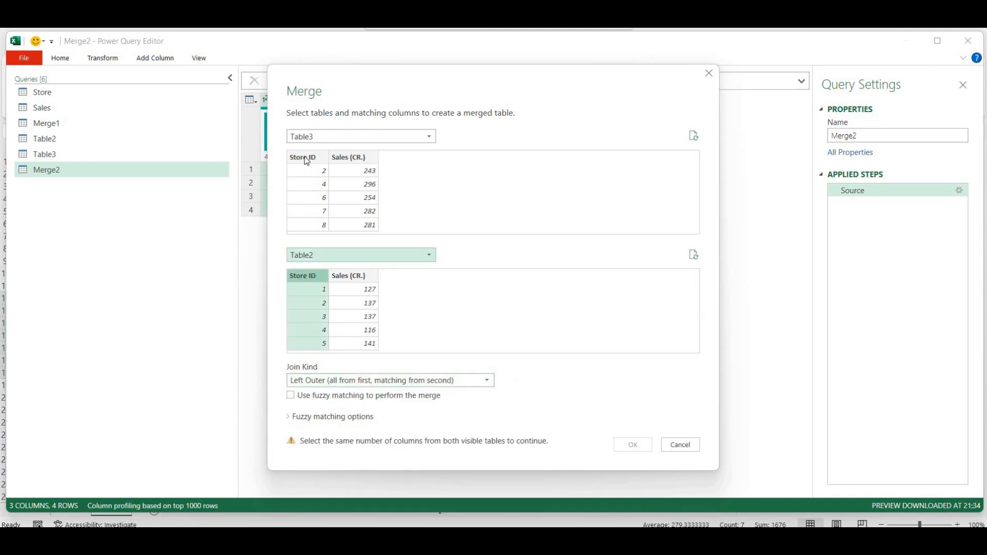
click(304, 157)
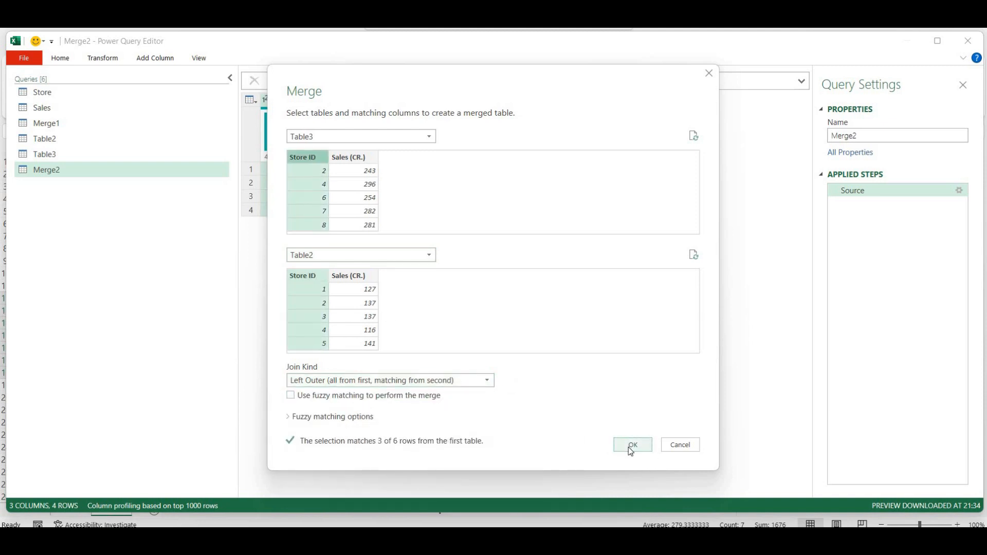
click(631, 448)
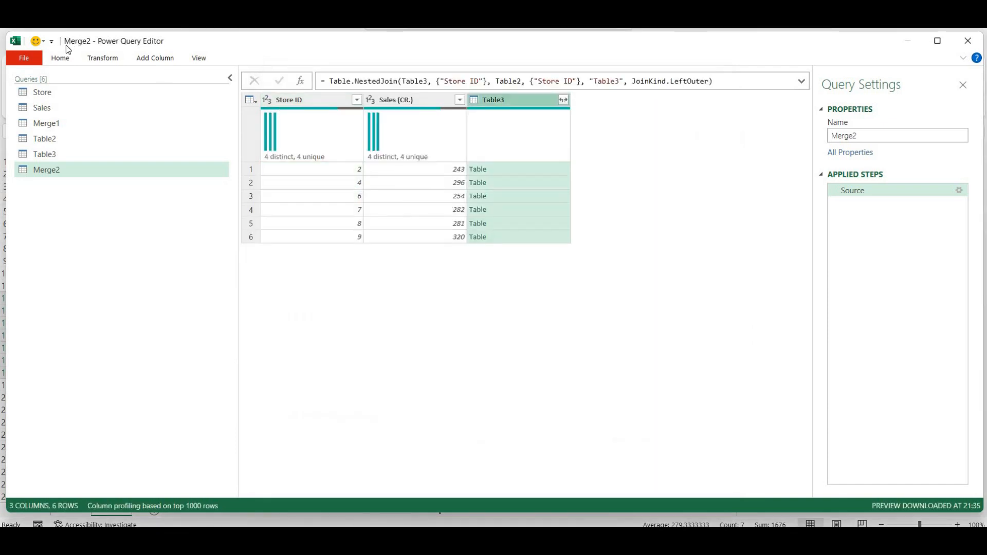
click(62, 58)
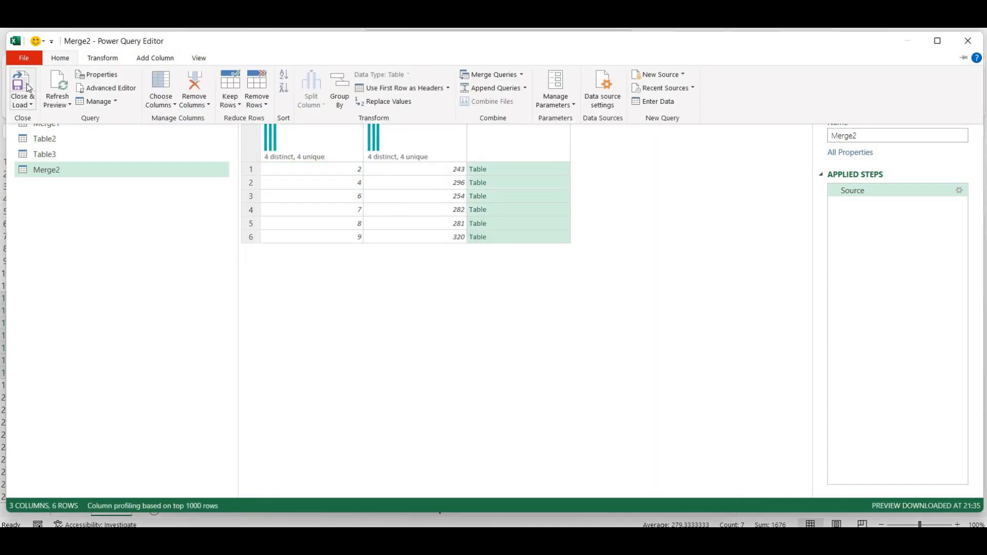
click(28, 88)
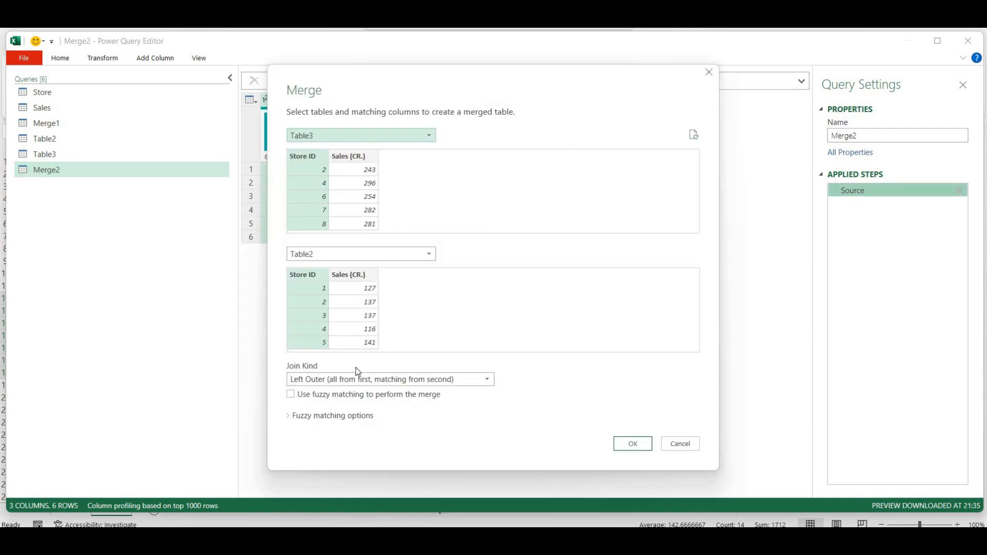
- Swap the tables in the Merge2 source settings so Table2 is first and Table3 is second
click(356, 381)
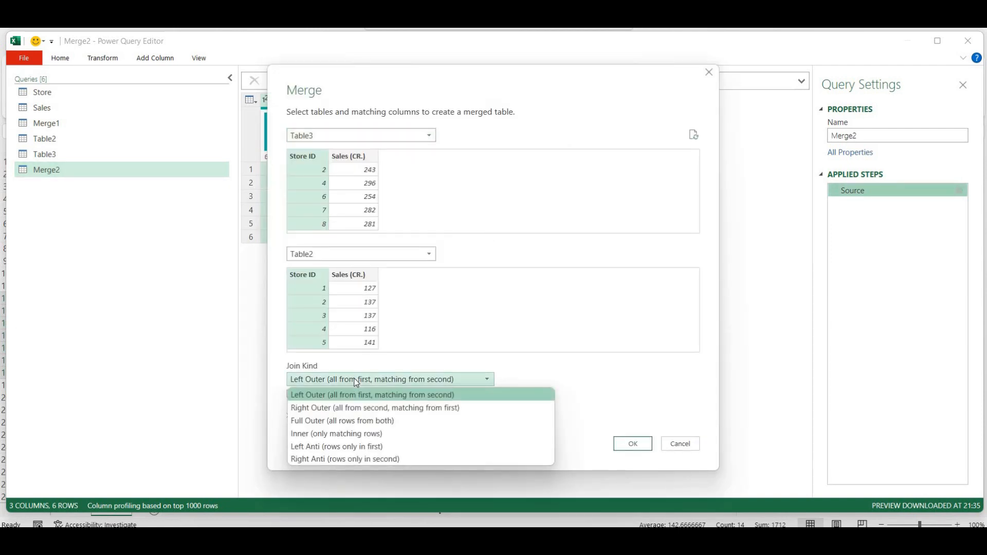
click(378, 131)
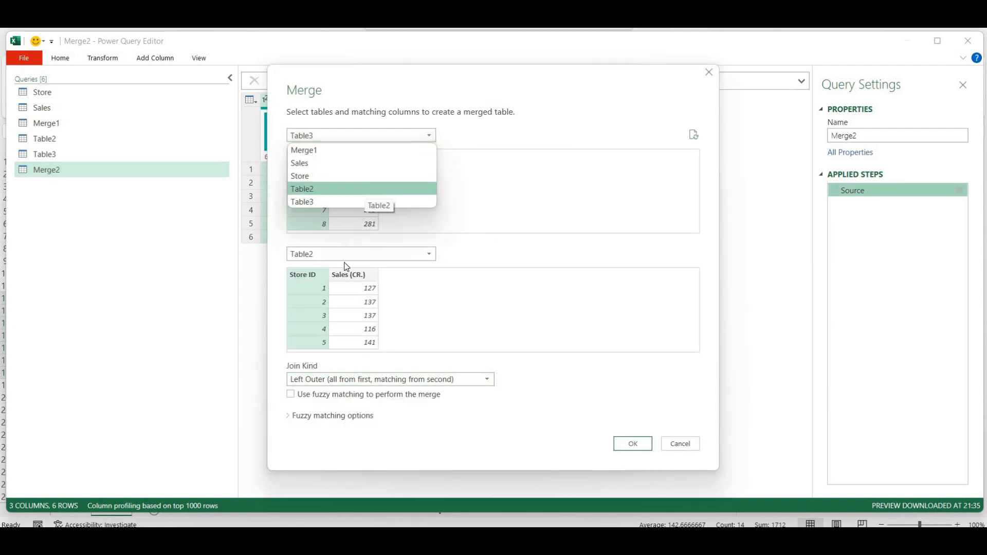
click(365, 190)
click(364, 256)
click(365, 319)
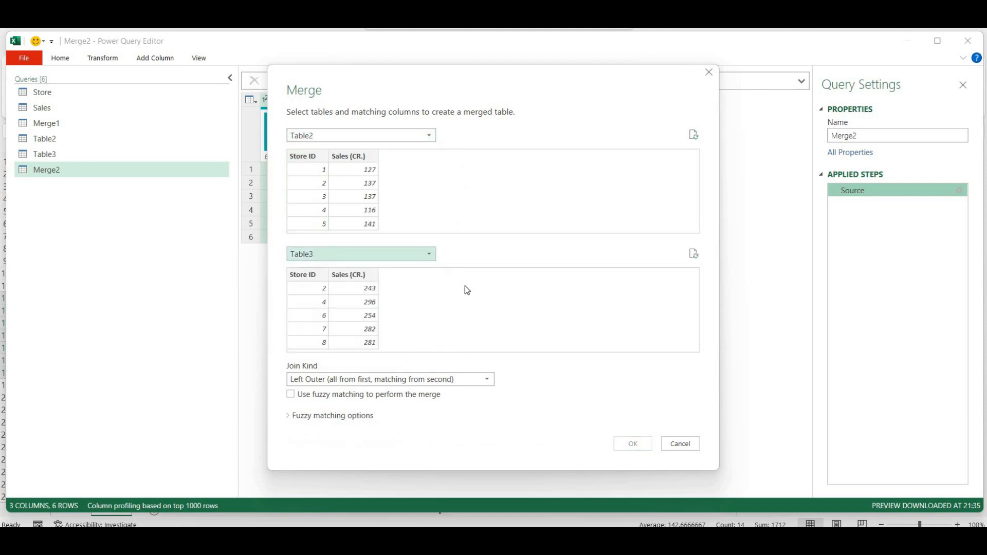
- Set the join kind to Full Outer, match both tables on Store ID, and load the merge to the sheet
click(395, 379)
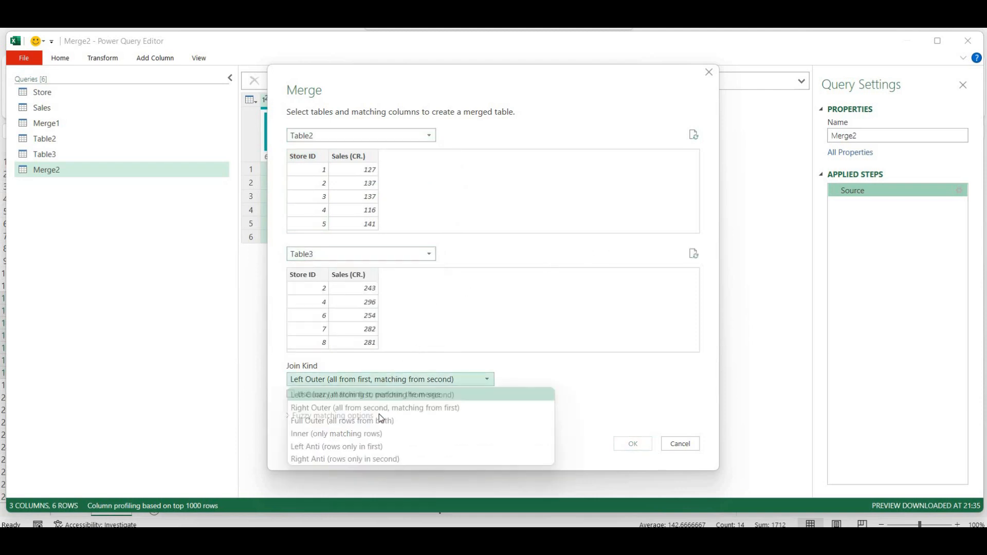
click(364, 421)
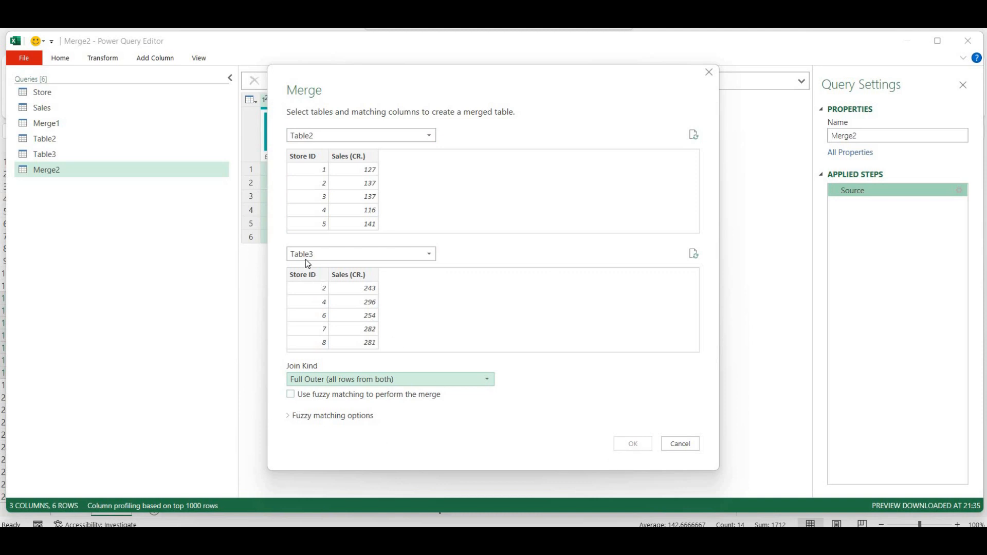
click(304, 274)
click(304, 155)
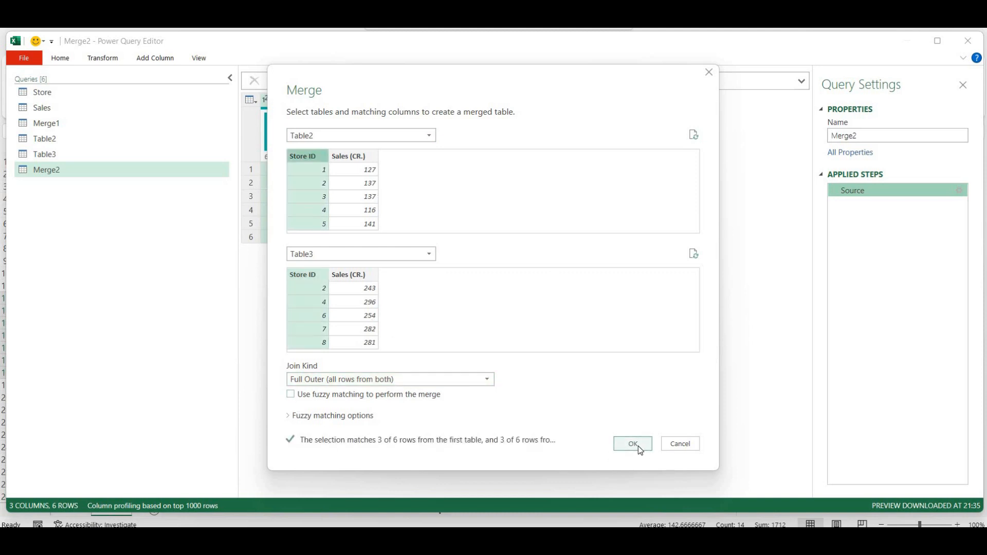
click(633, 444)
click(60, 60)
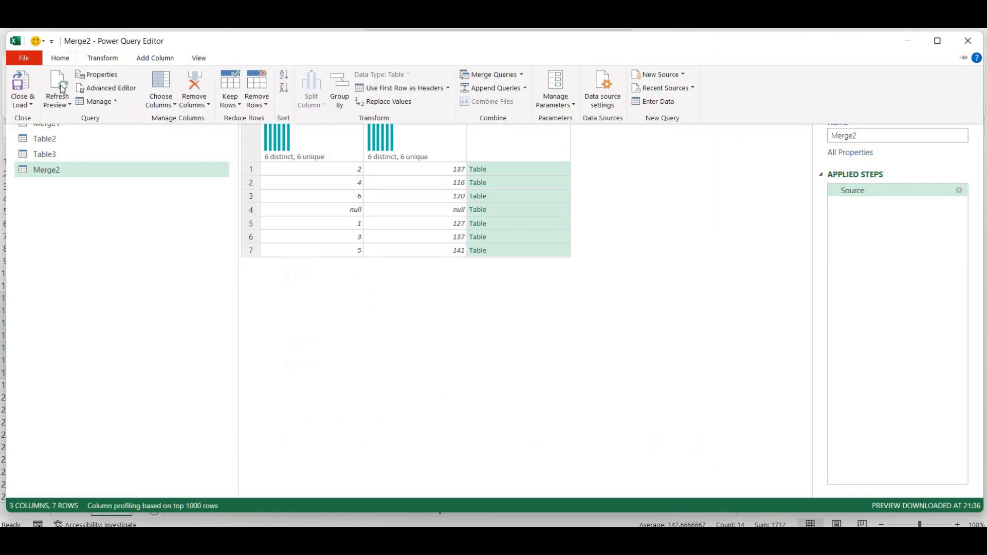
click(19, 82)
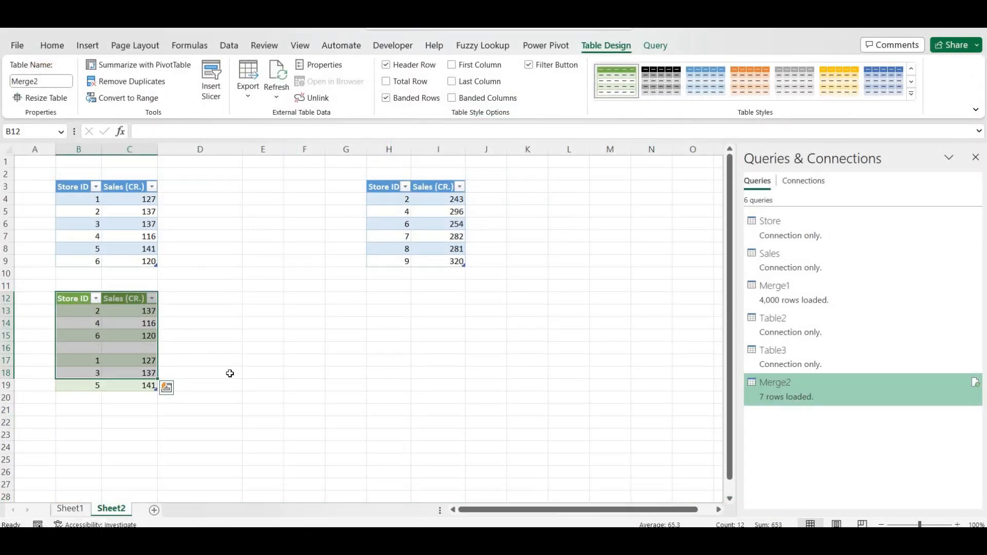
- Reopen the Merge2 query, expand the Table3 column to only Sales (CR.), and load the result to the sheet
double_click(900, 386)
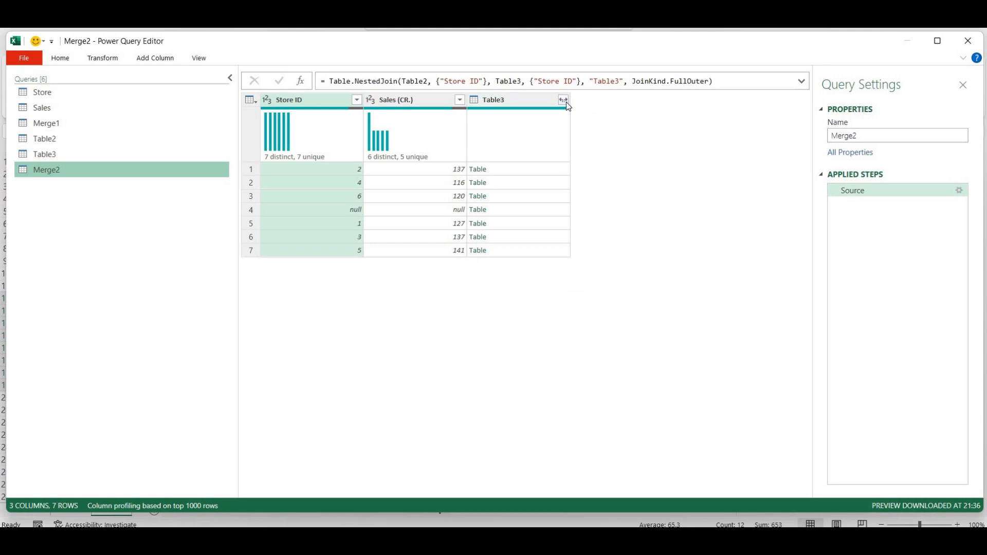
click(565, 101)
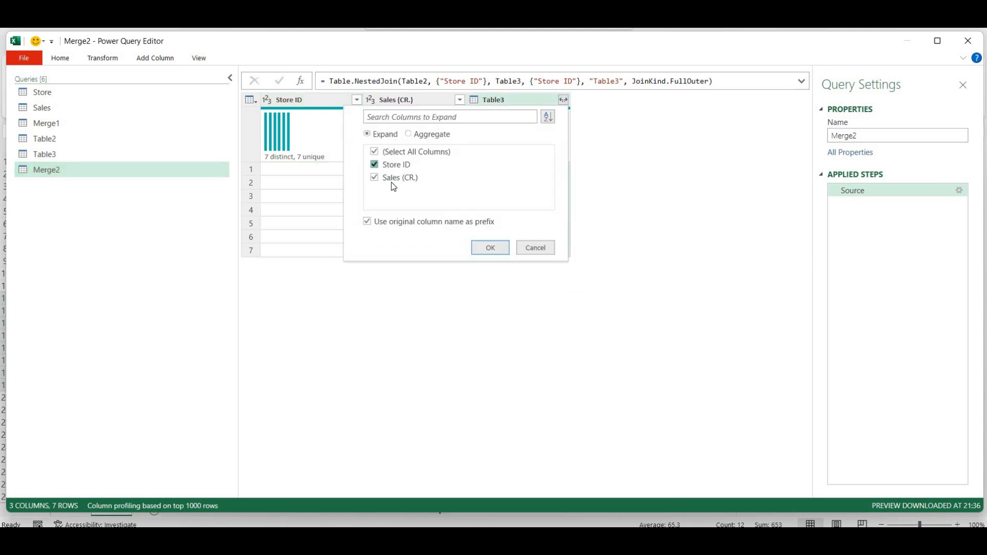
click(374, 165)
click(491, 248)
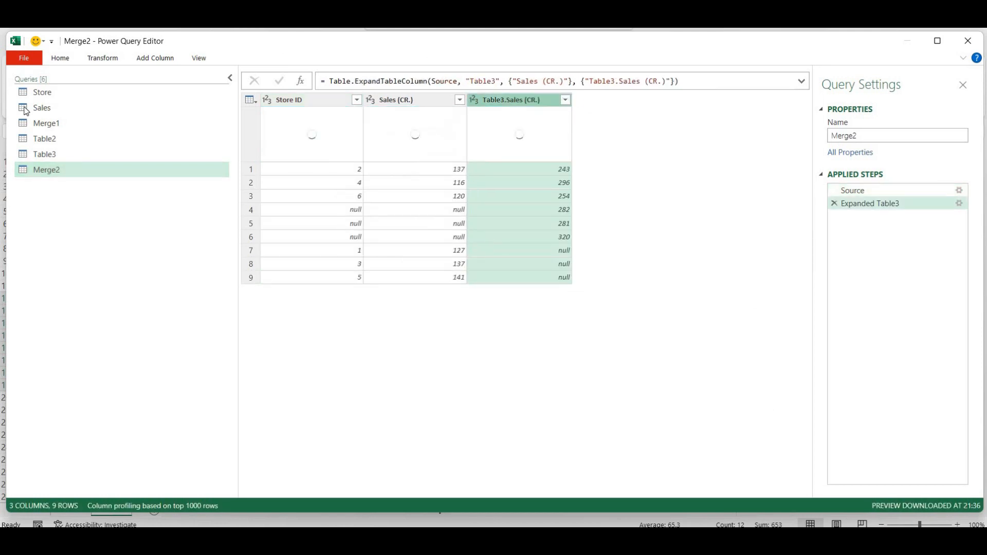
click(60, 58)
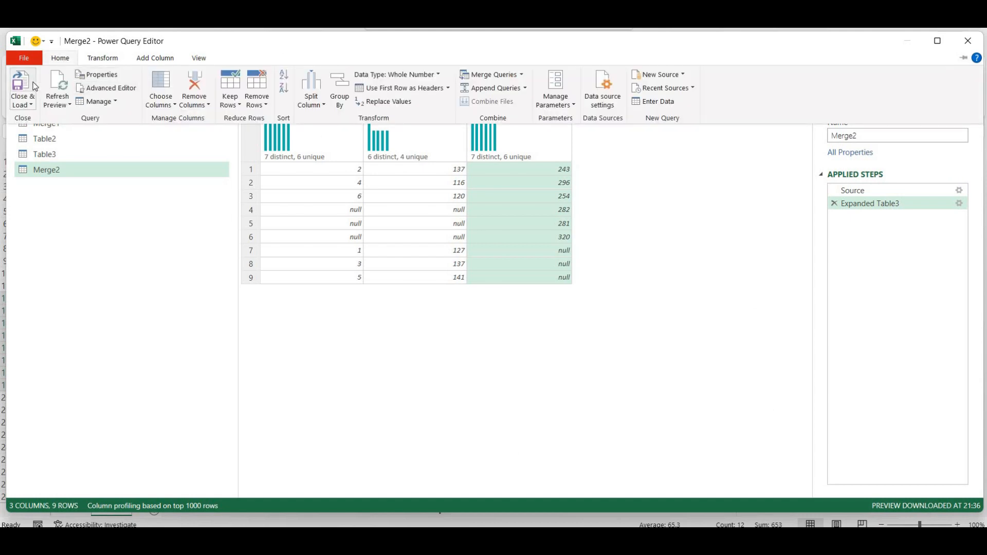
click(21, 87)
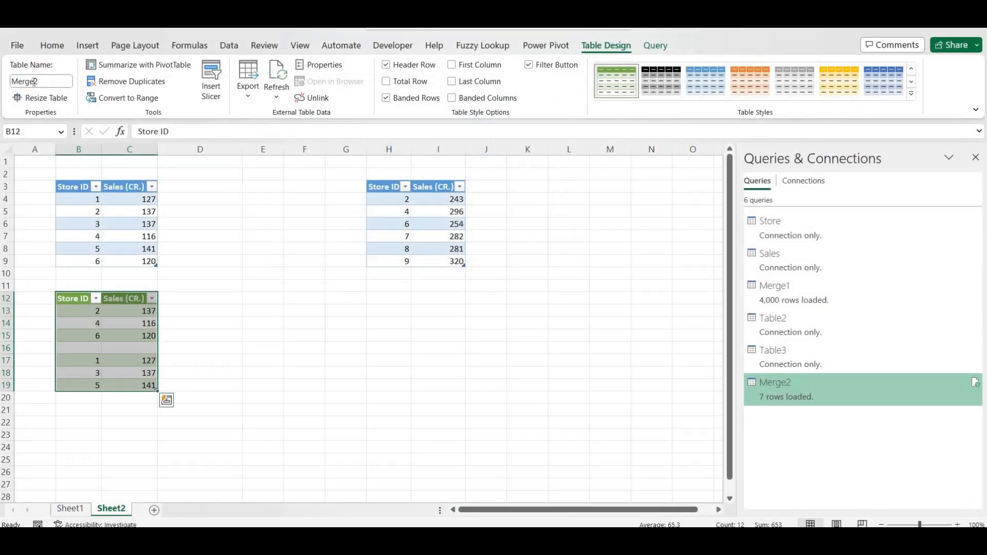
- Compare the full outer merge result with the Store ID and Sales (CR.) columns of the two source tables
click(128, 316)
click(80, 316)
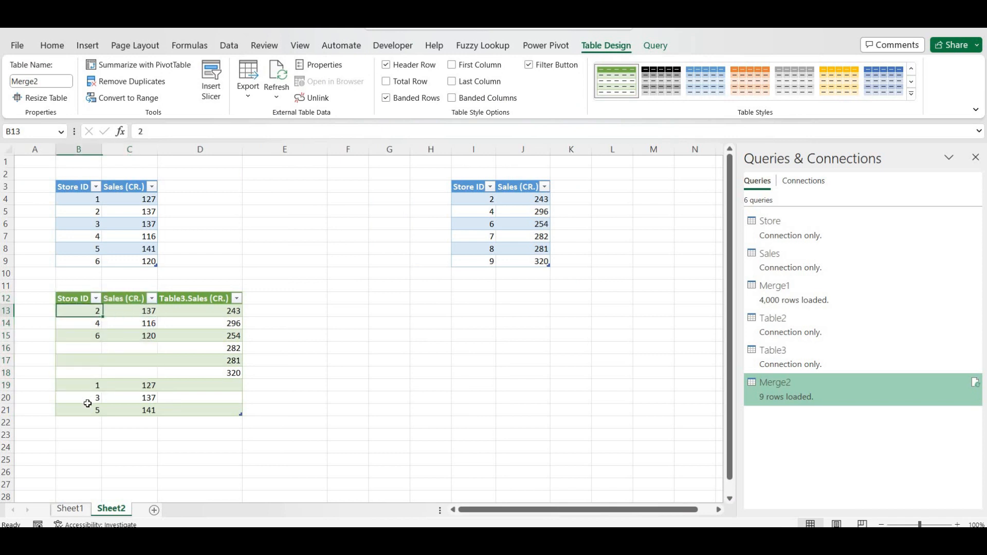
drag(88, 404, 88, 410)
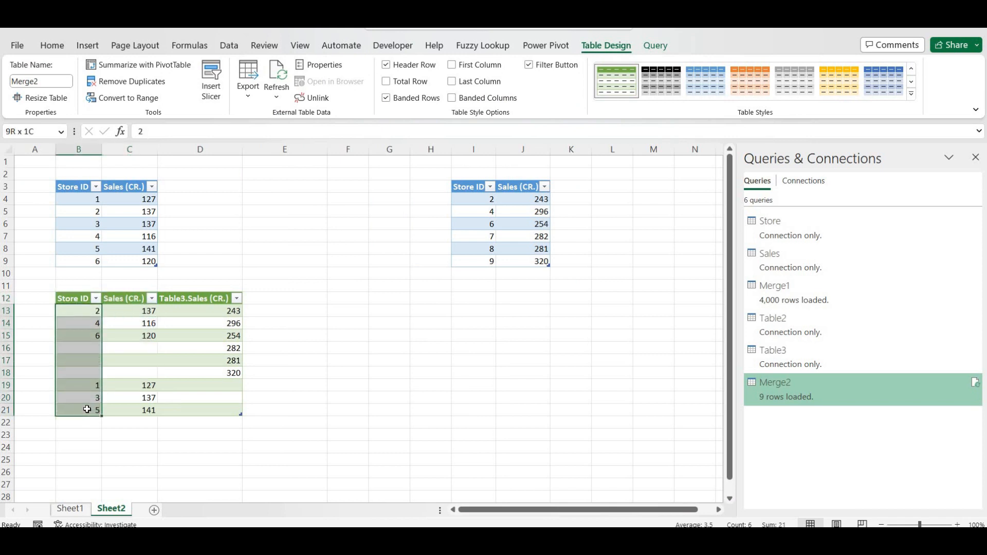
drag(91, 406, 92, 406)
click(93, 199)
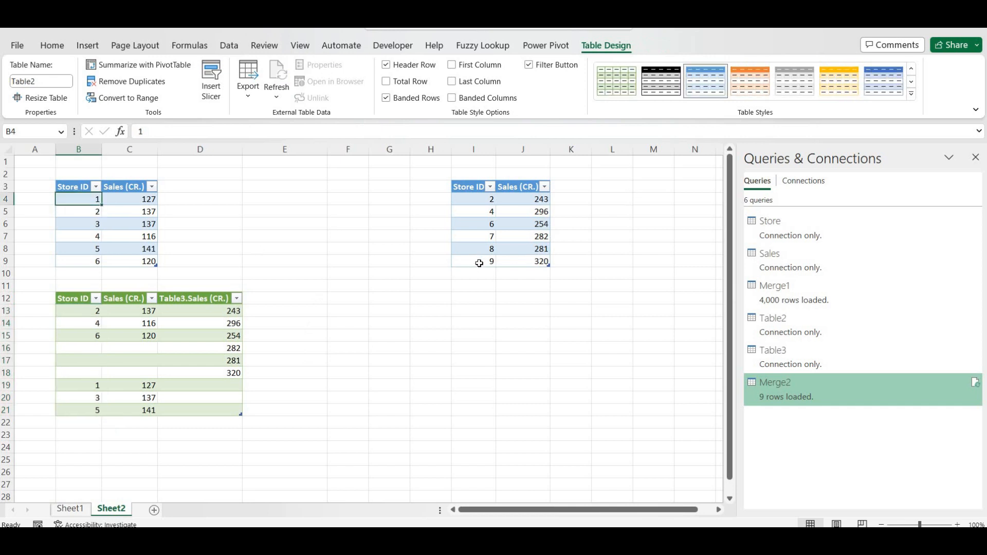
drag(71, 309, 220, 410)
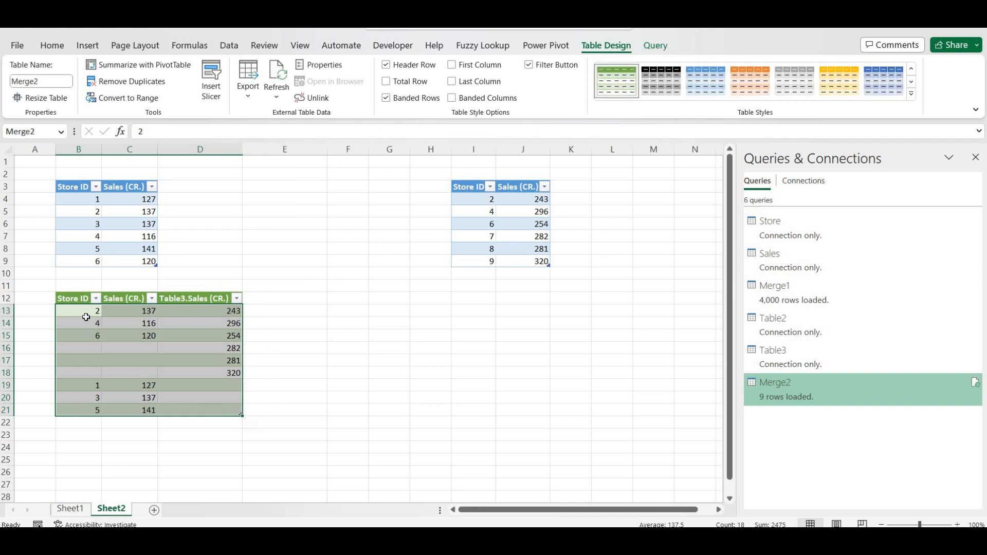
drag(77, 187, 93, 261)
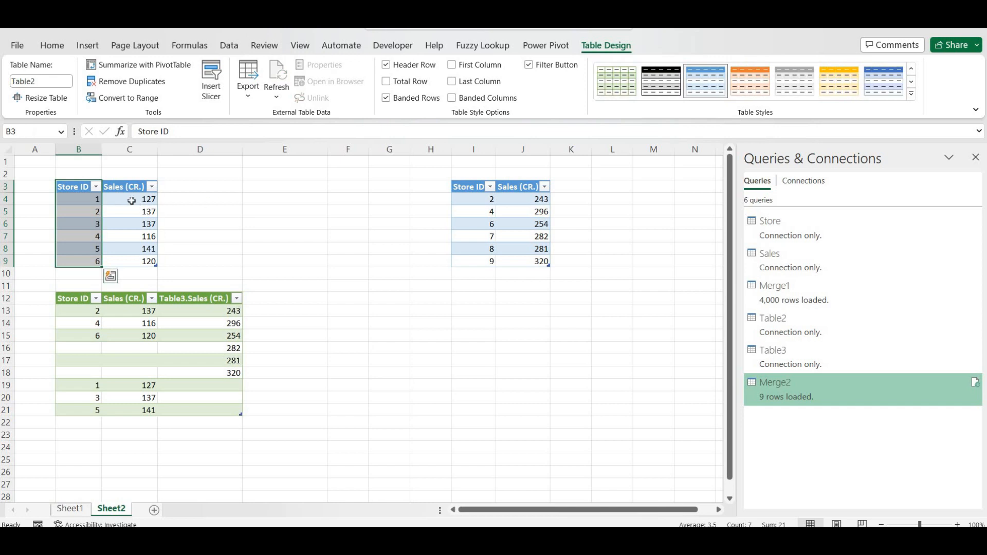
drag(129, 187, 129, 263)
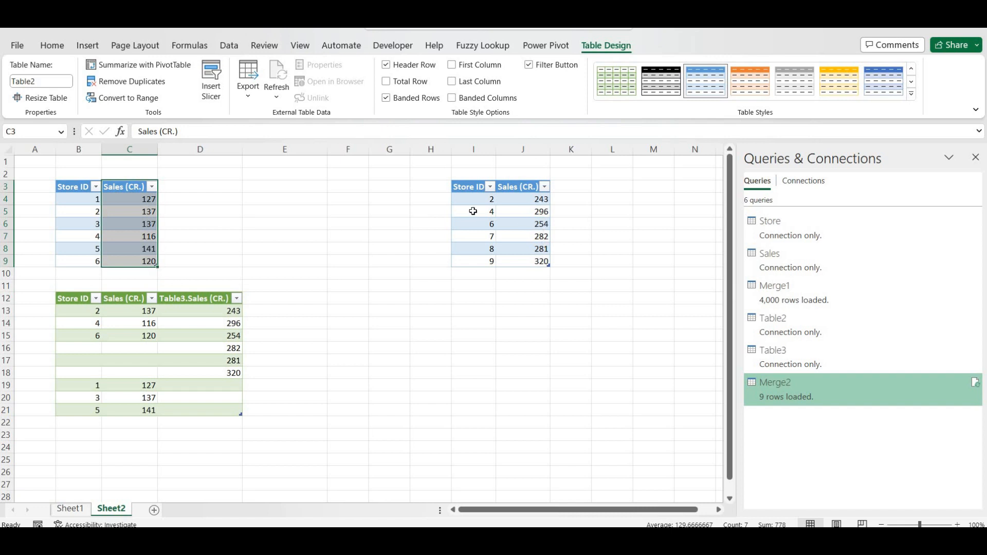
drag(468, 186, 473, 264)
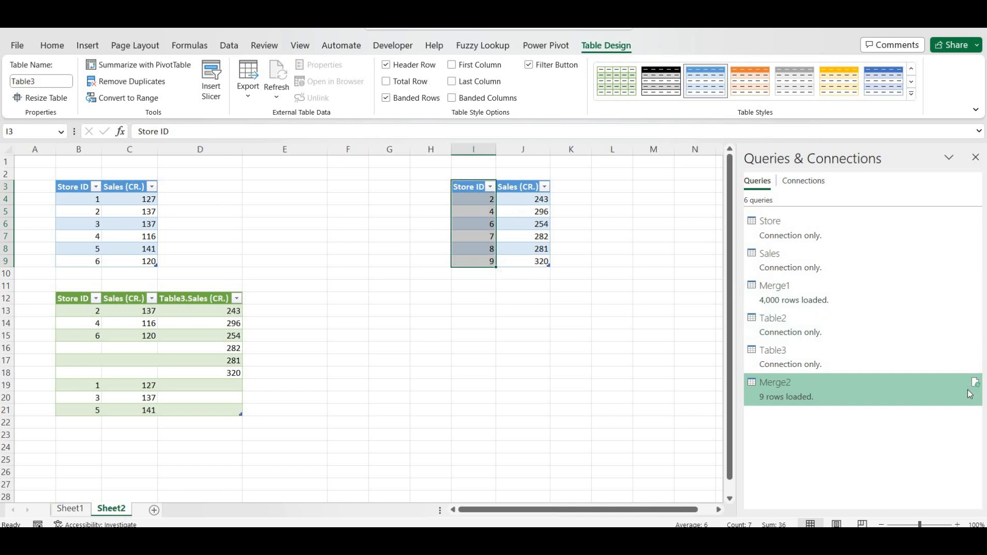
- Redo the Table3 expansion in Merge2 with both Store ID and Sales (CR.) included, and load the result to the sheet
double_click(832, 390)
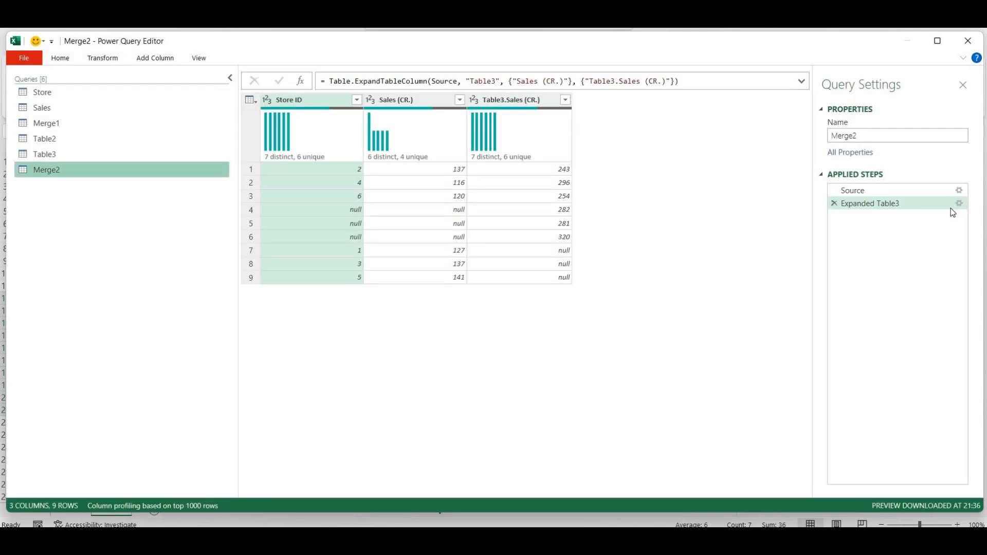
click(834, 203)
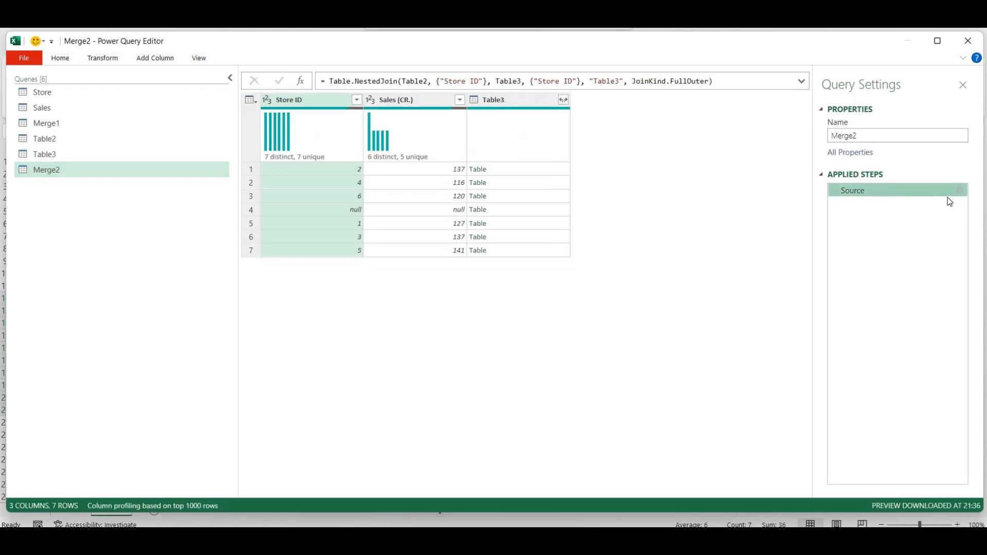
click(564, 100)
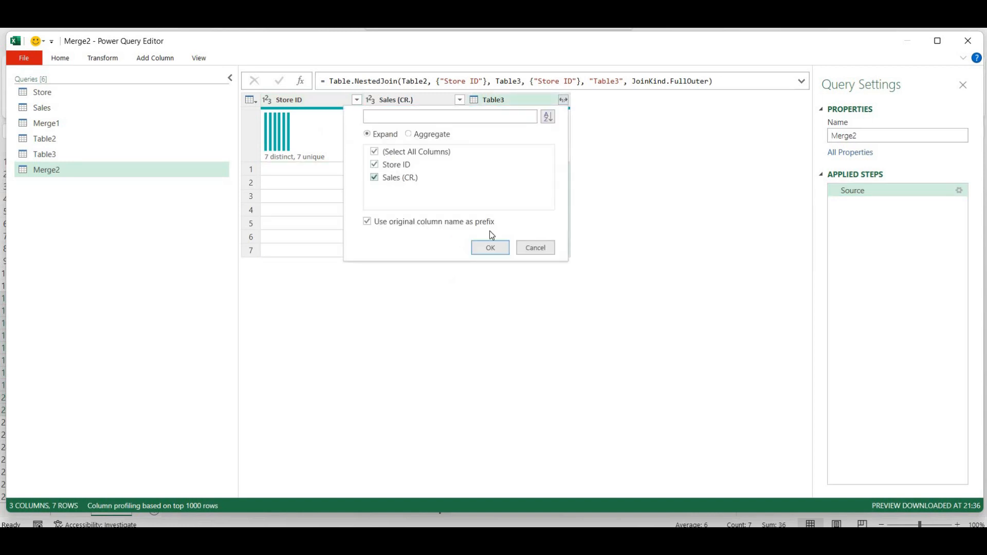
click(489, 248)
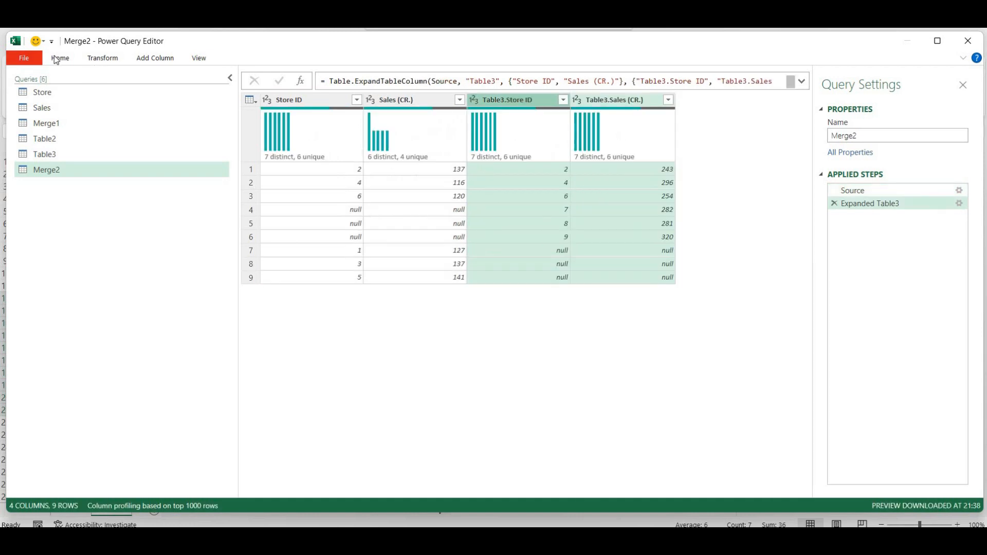
click(60, 57)
click(23, 83)
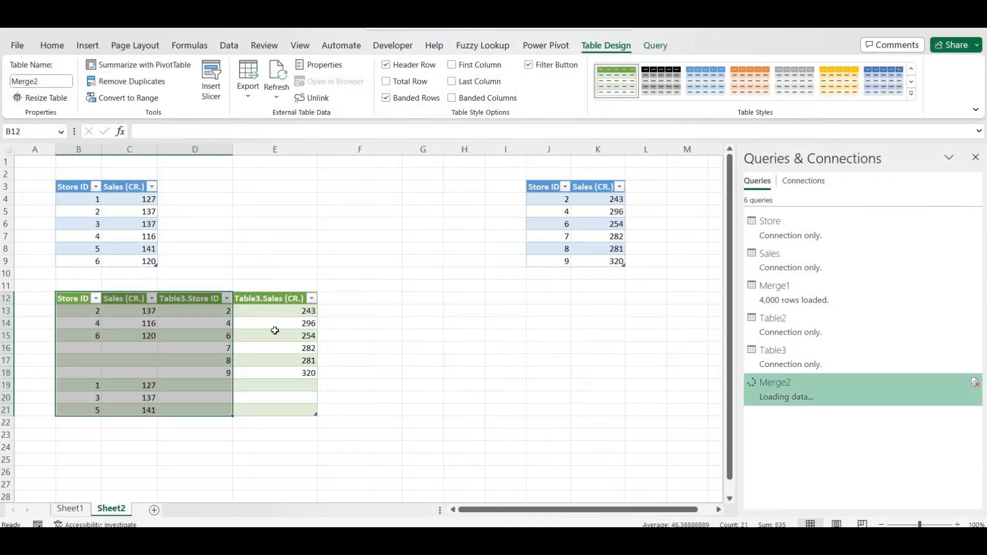
click(214, 324)
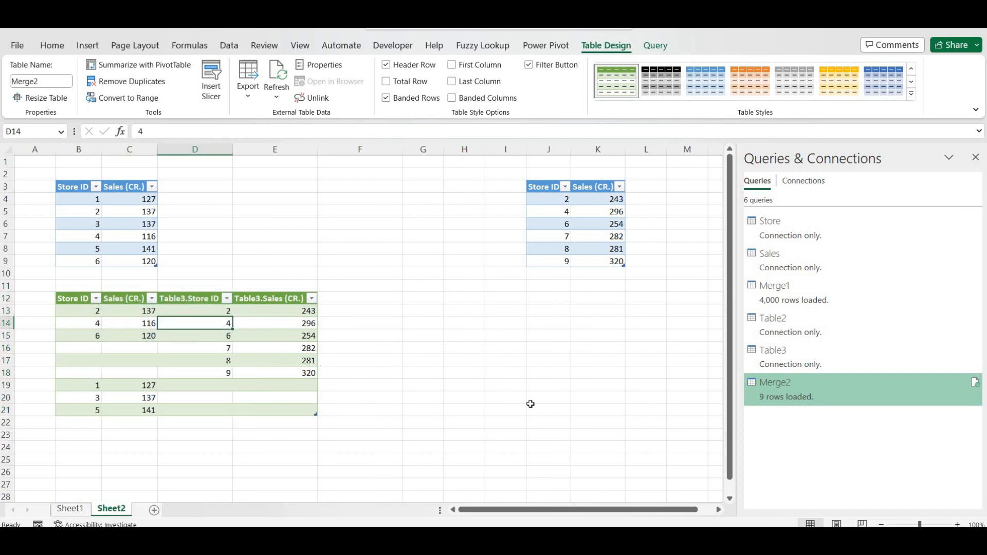
- Reopen Merge2 and replace its Table3 expansion with one that includes only Sales (CR.)
double_click(850, 385)
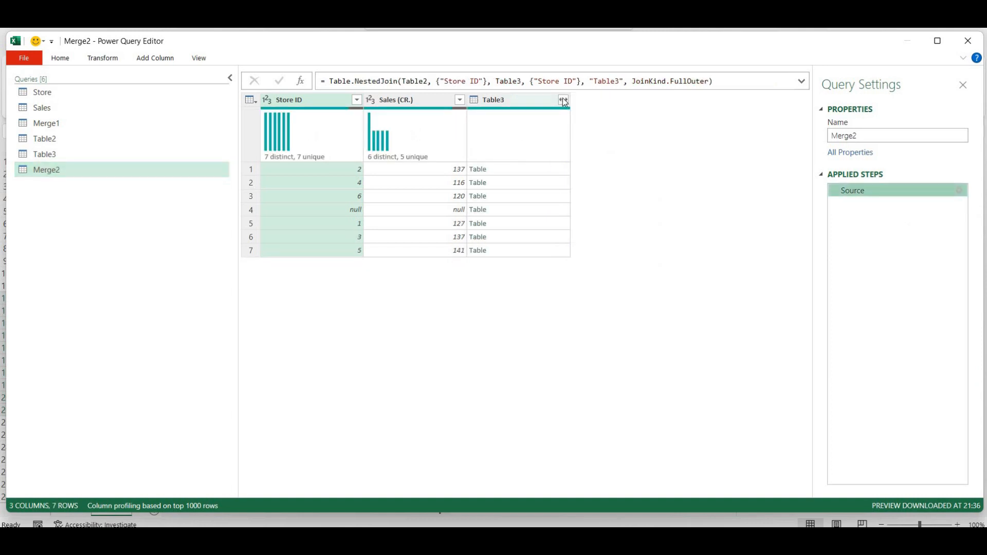
click(564, 100)
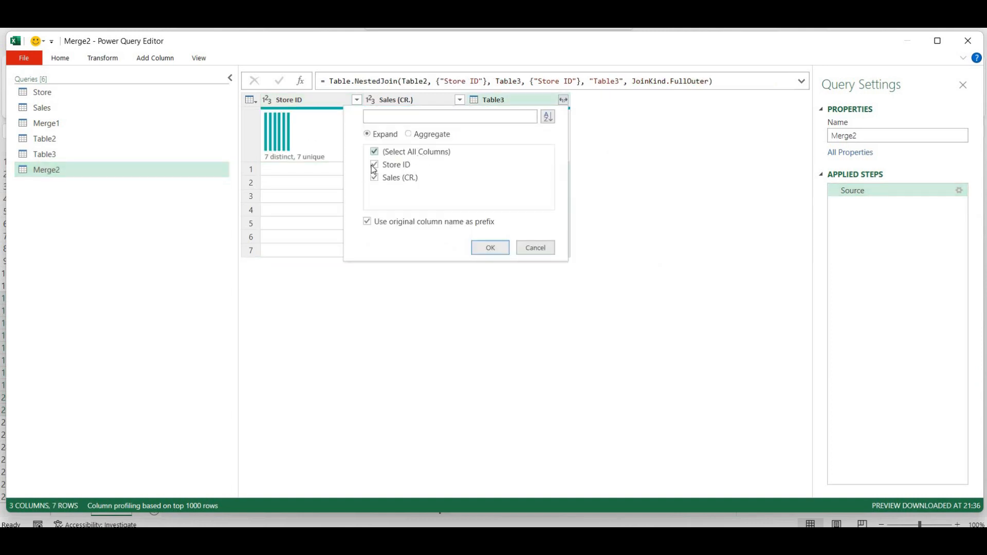
click(374, 165)
click(490, 248)
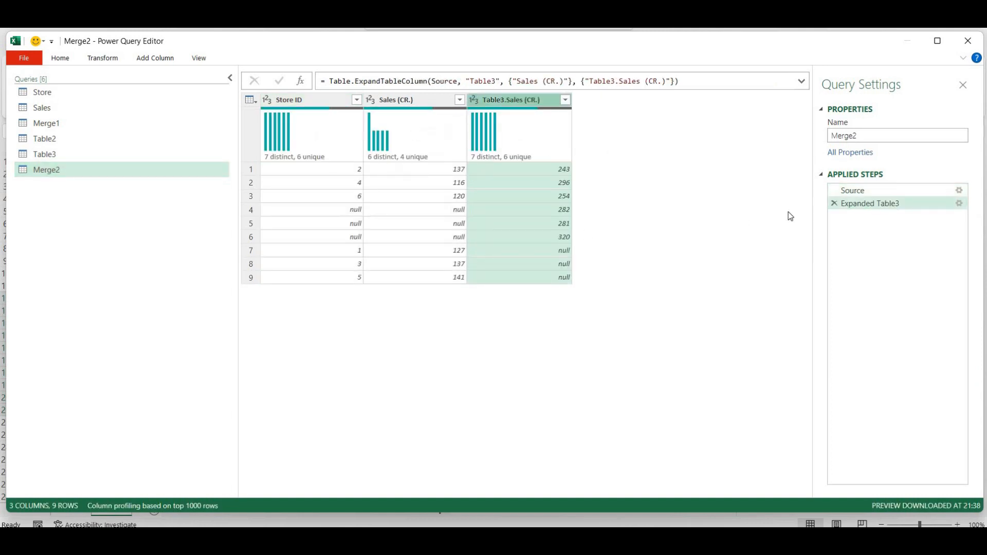
- Change the join kind in the Merge2 source settings to Inner and load the result to the sheet
click(960, 192)
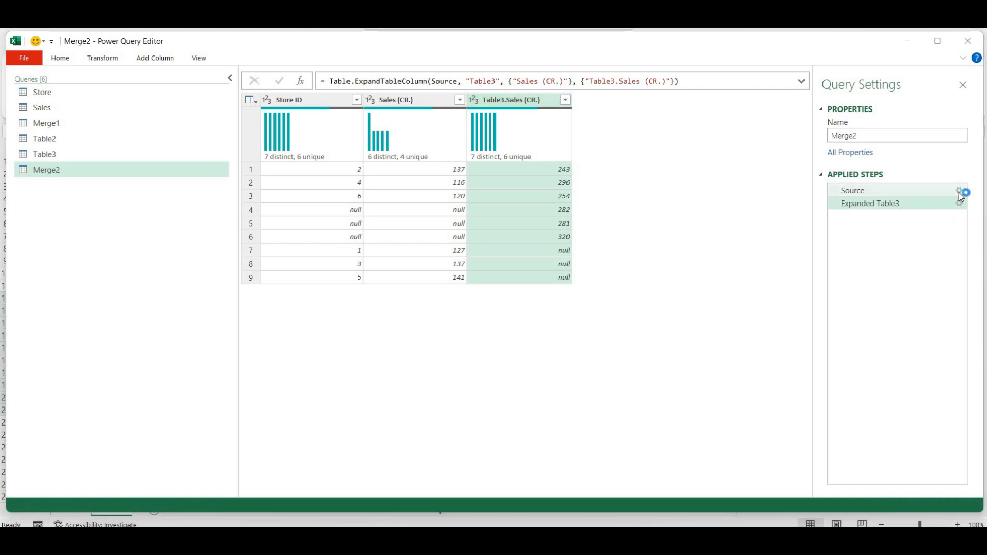
click(959, 191)
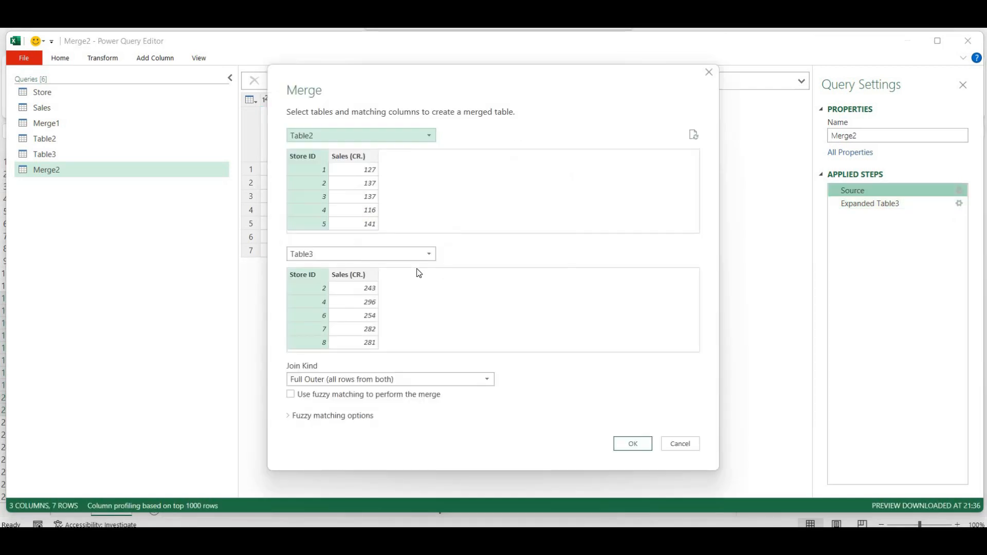
click(366, 379)
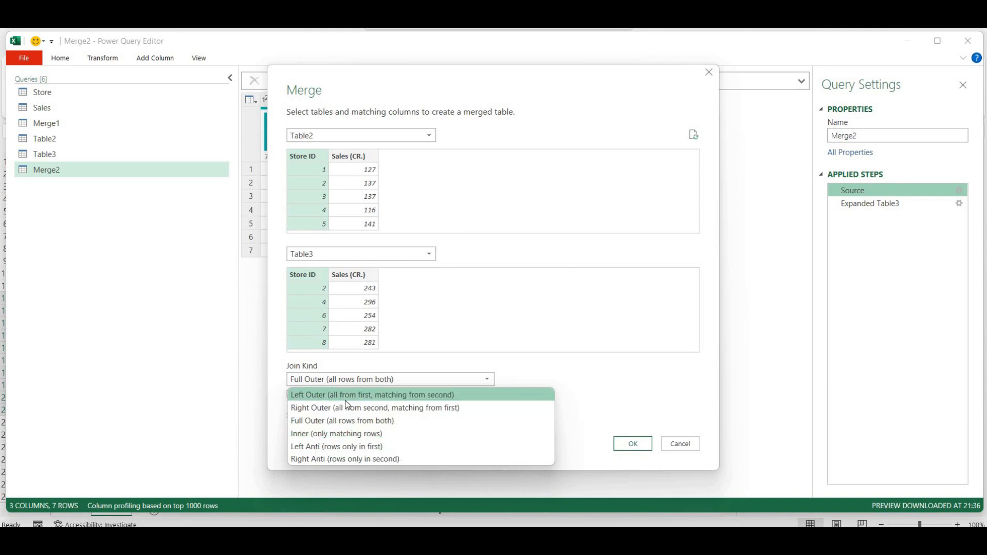
click(332, 434)
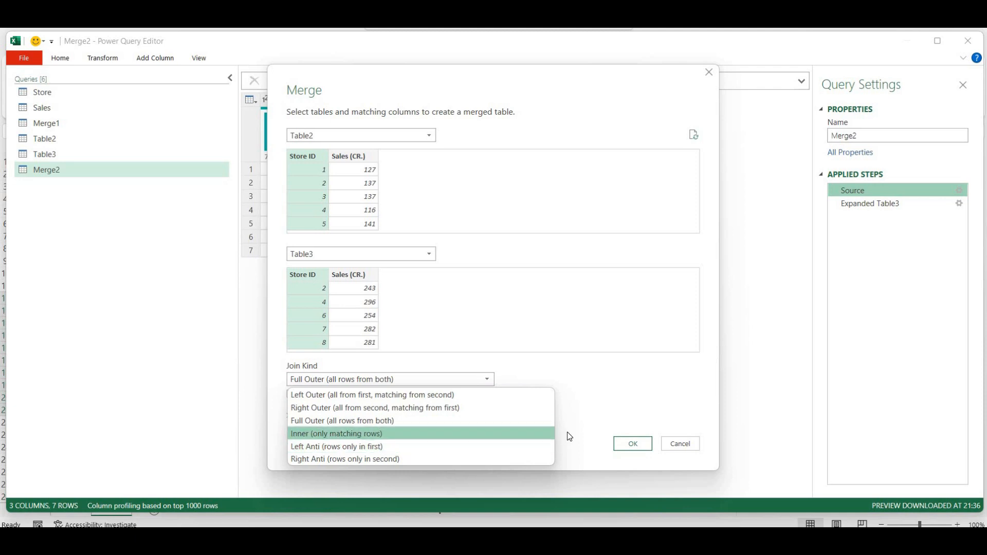
click(633, 444)
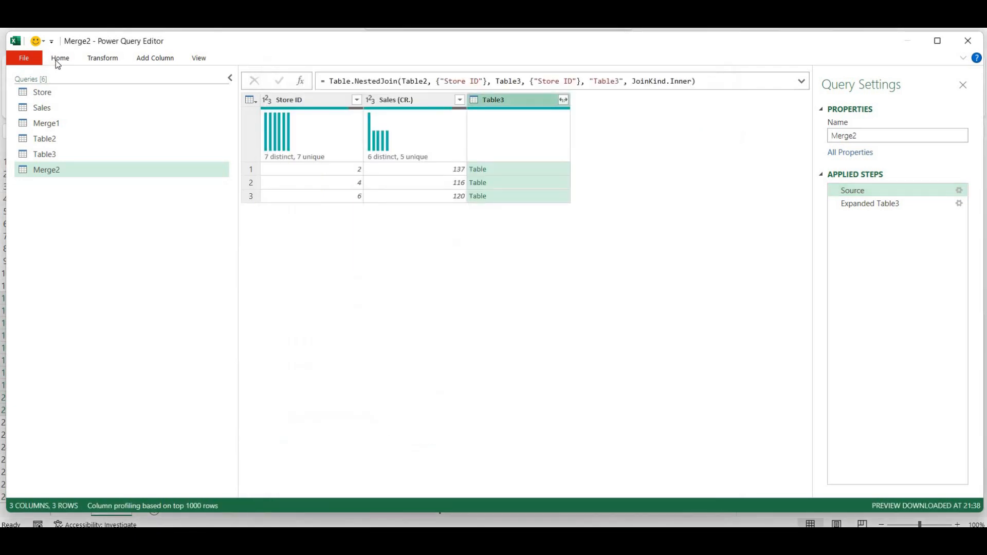
click(57, 58)
click(17, 87)
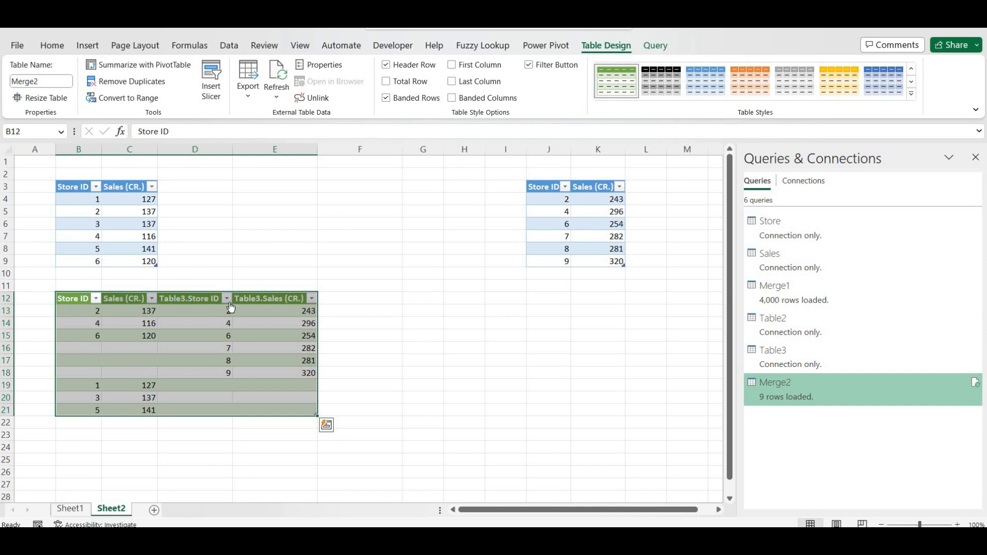
- Change the join kind in the Merge2 source settings to Left Anti and load the result to the sheet
click(88, 323)
click(90, 337)
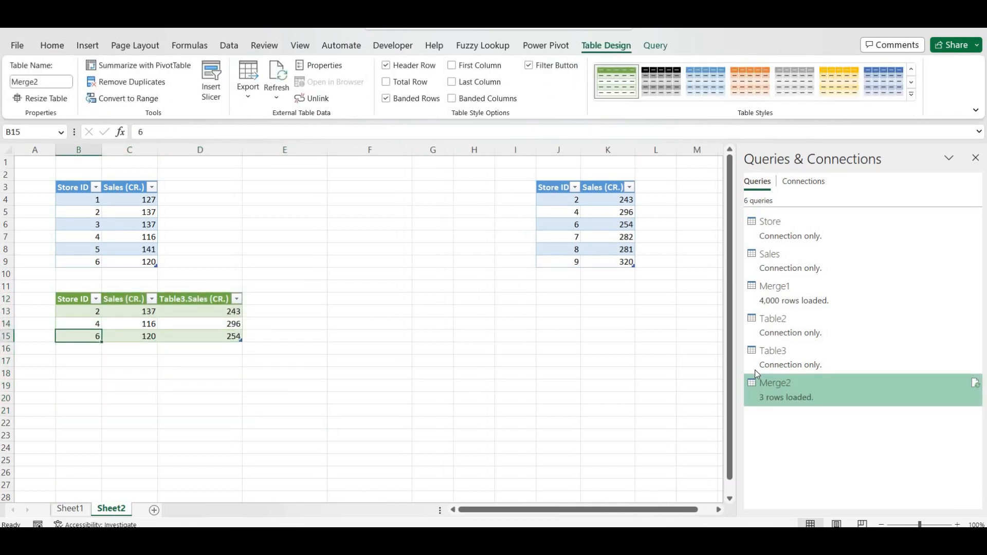
double_click(893, 398)
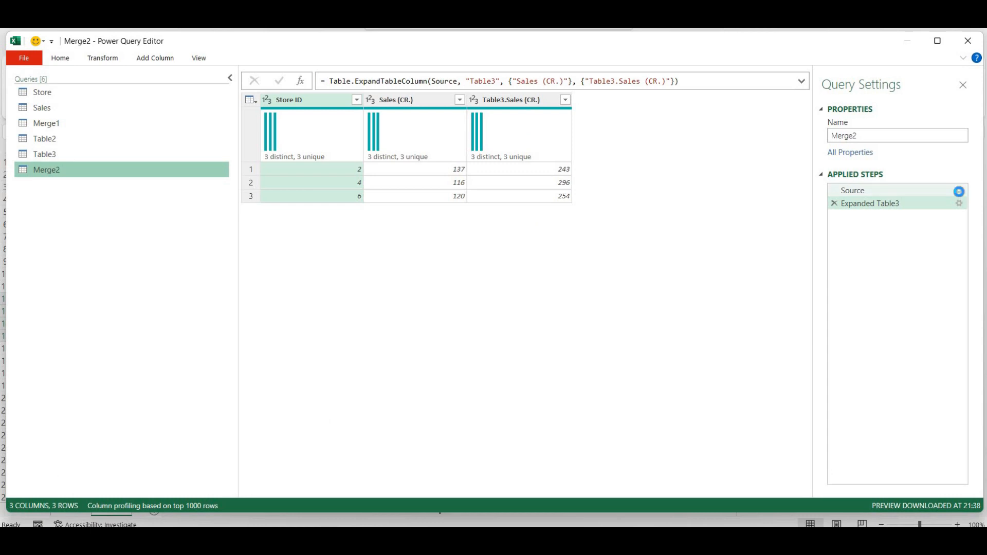
click(959, 191)
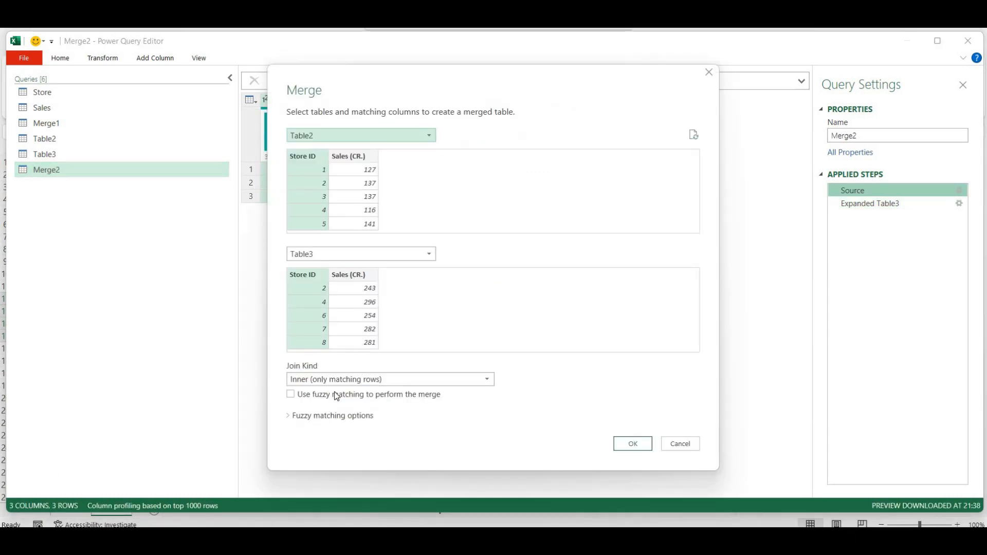
click(348, 379)
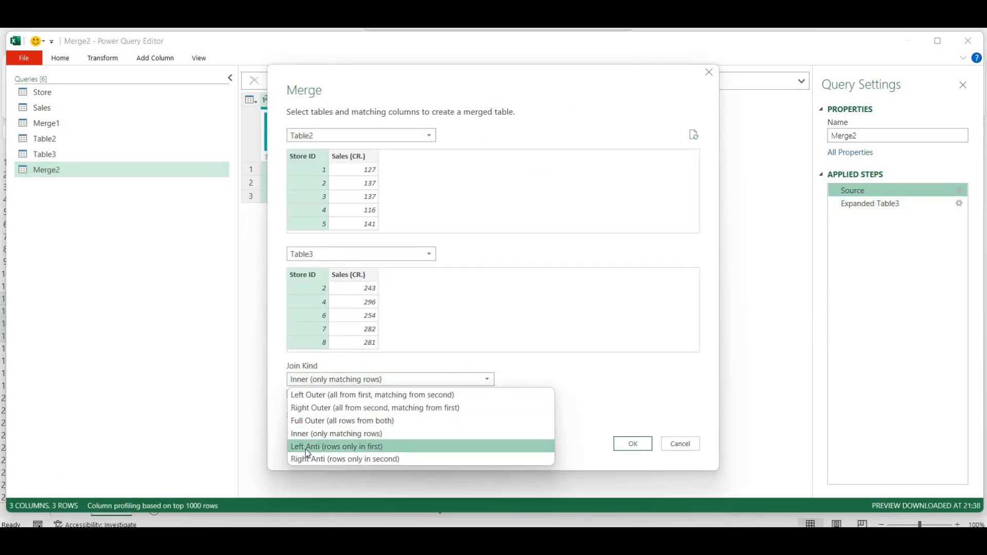
click(307, 448)
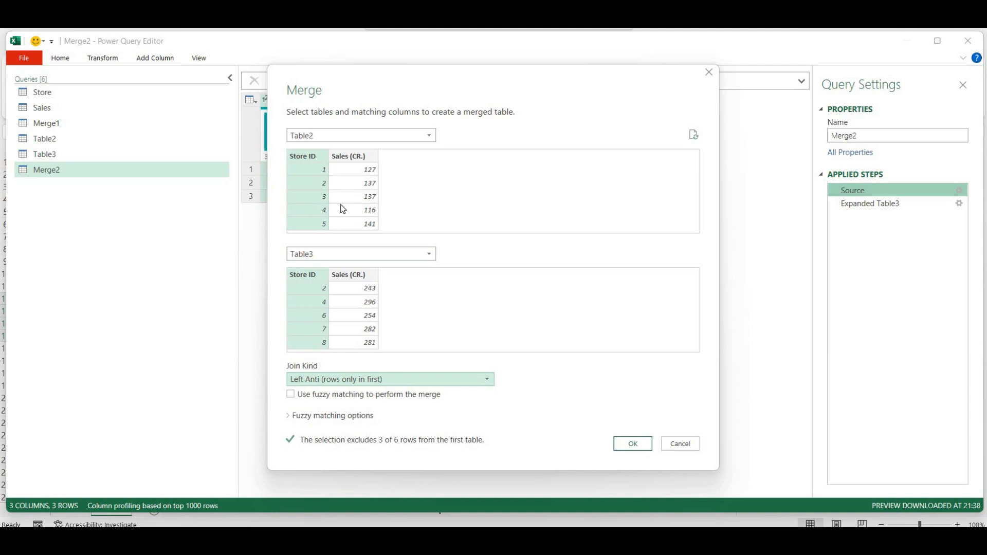
click(641, 446)
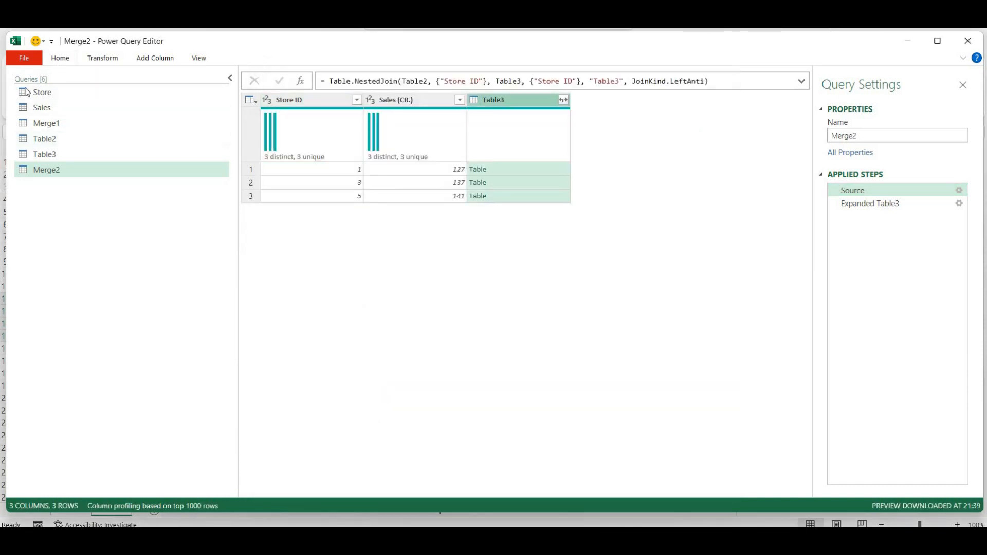
click(26, 93)
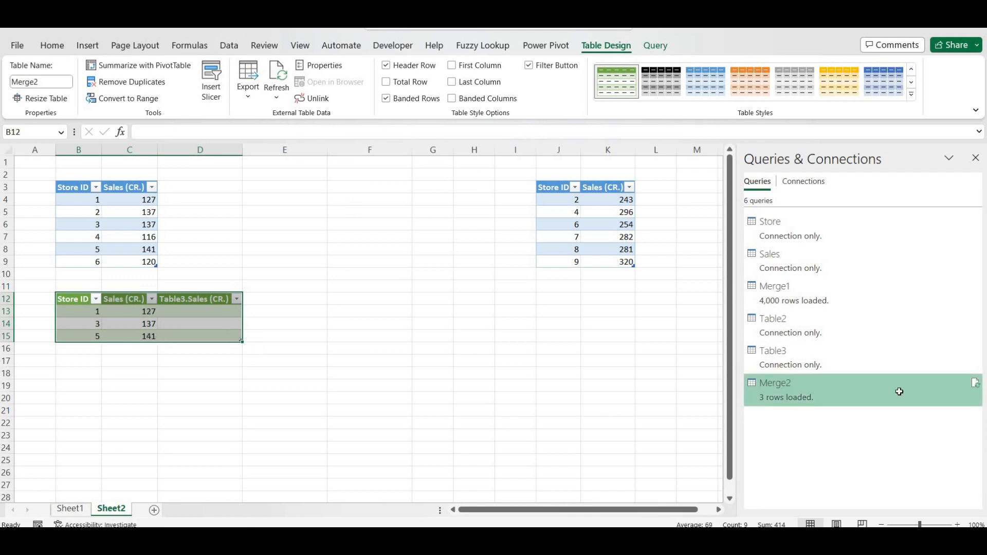
- Reopen Merge2, switch its source join kind to Right Anti, and load the result to the sheet
double_click(879, 390)
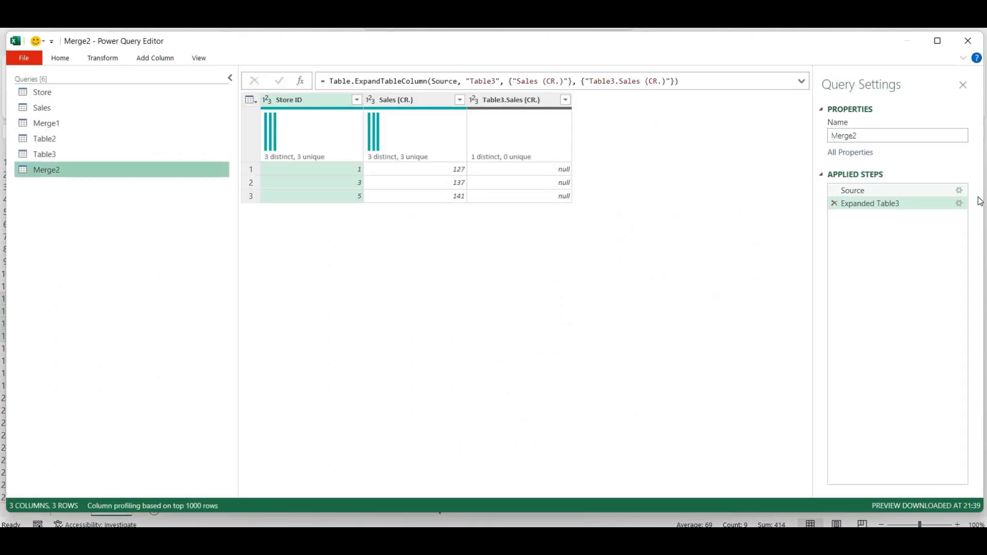
click(960, 191)
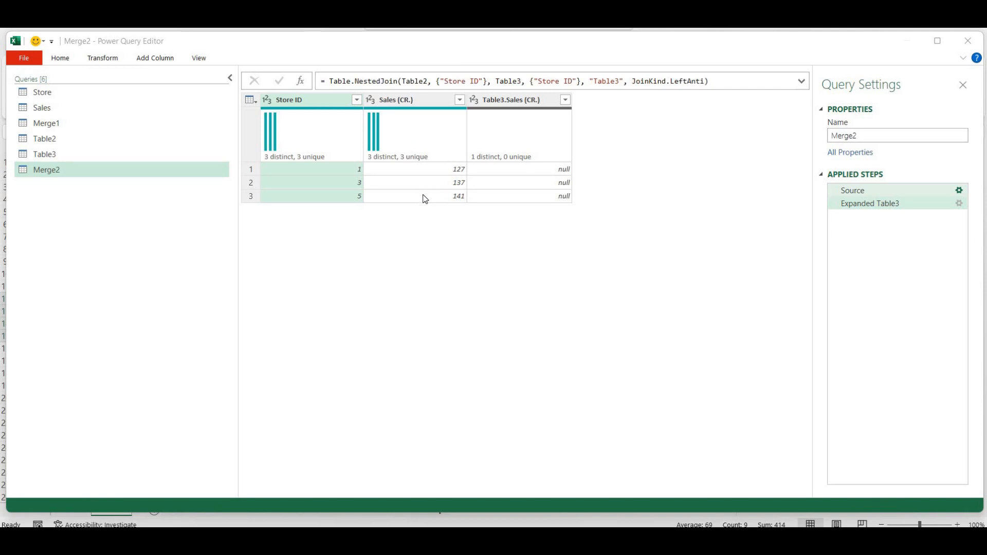
click(391, 380)
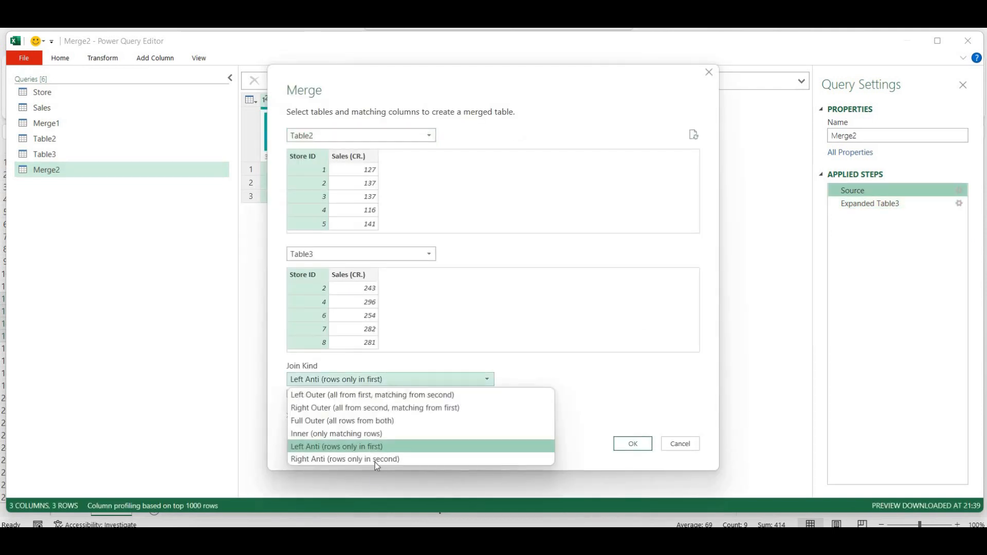
click(494, 459)
click(632, 445)
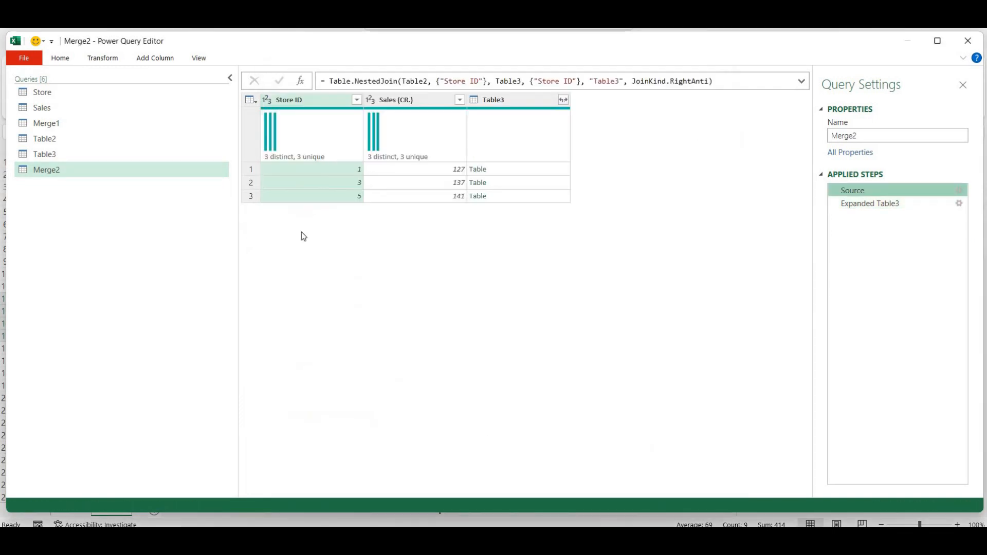
click(60, 58)
click(20, 85)
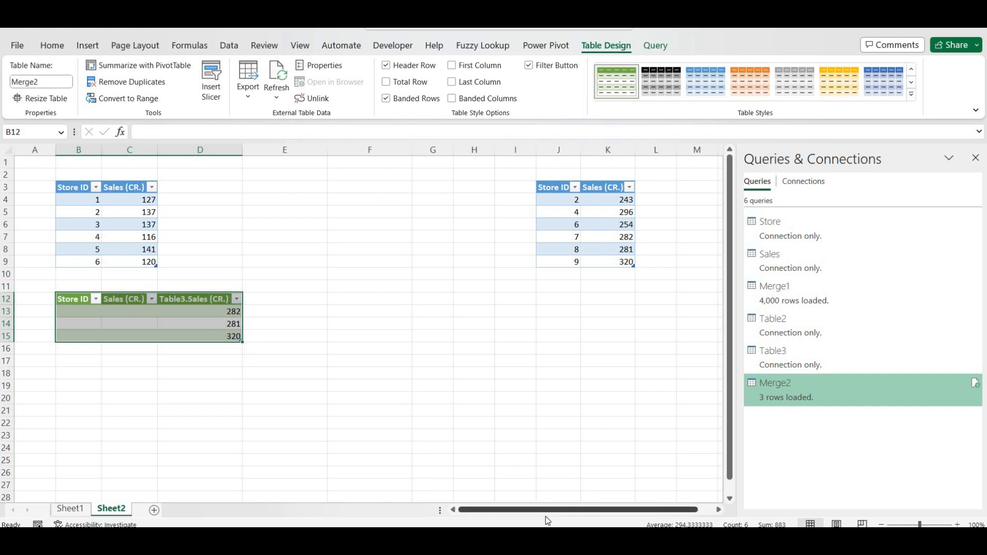
- Add a new blank worksheet after Sheet2 in the Joins_Merge workbook
mouse_move(523, 540)
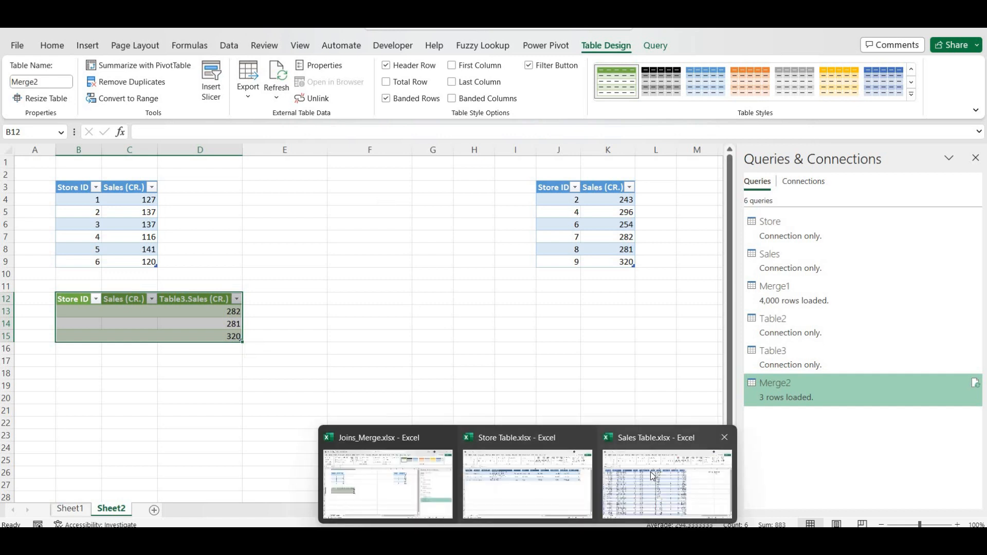
click(650, 471)
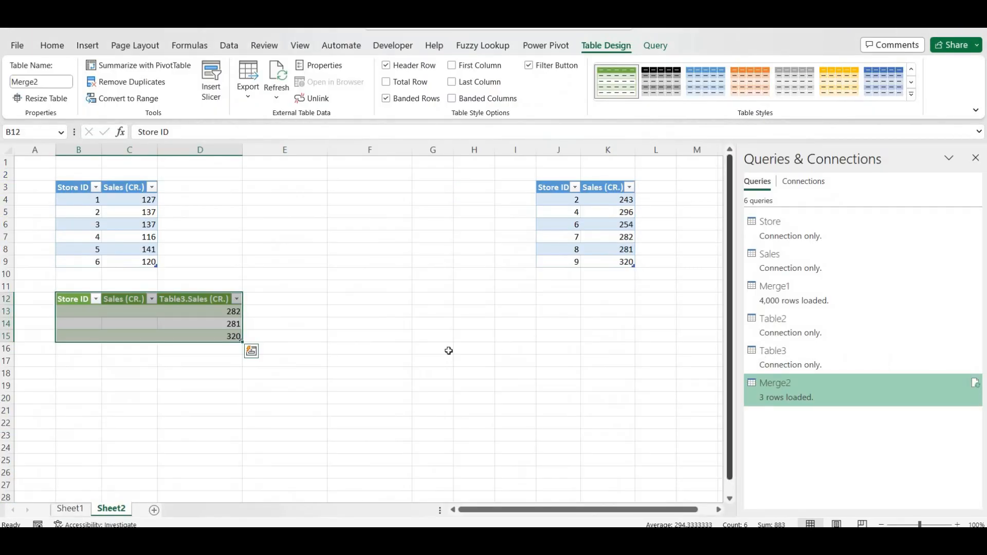
click(441, 350)
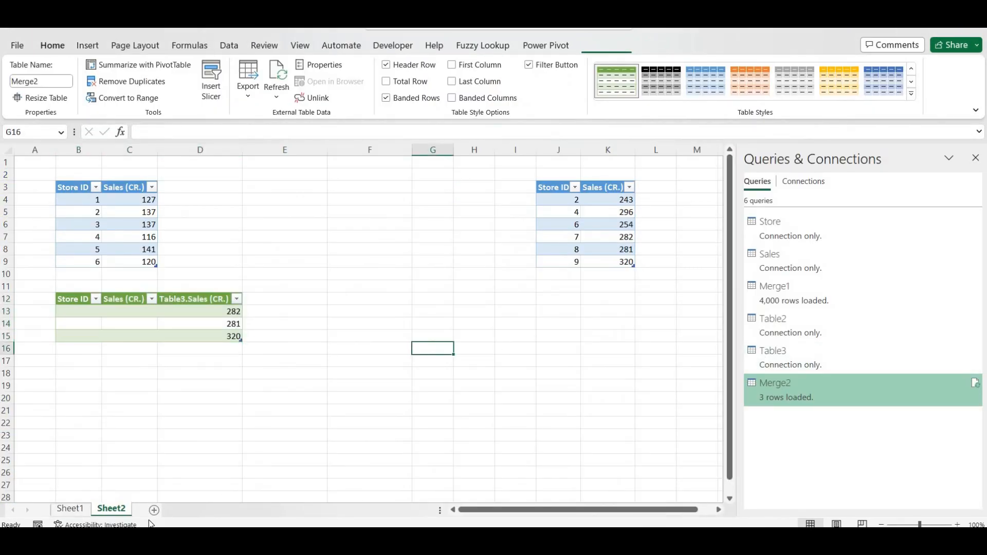
click(155, 511)
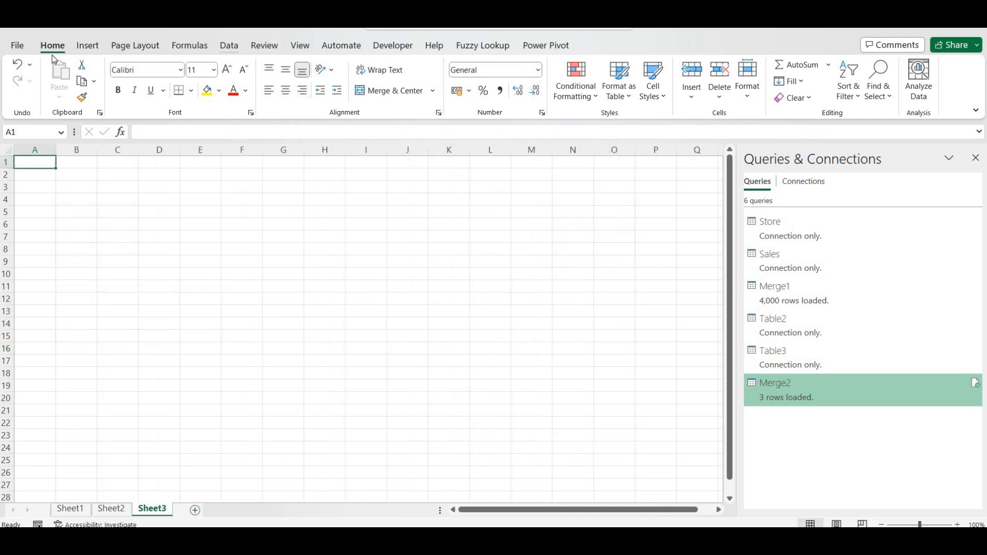
click(232, 49)
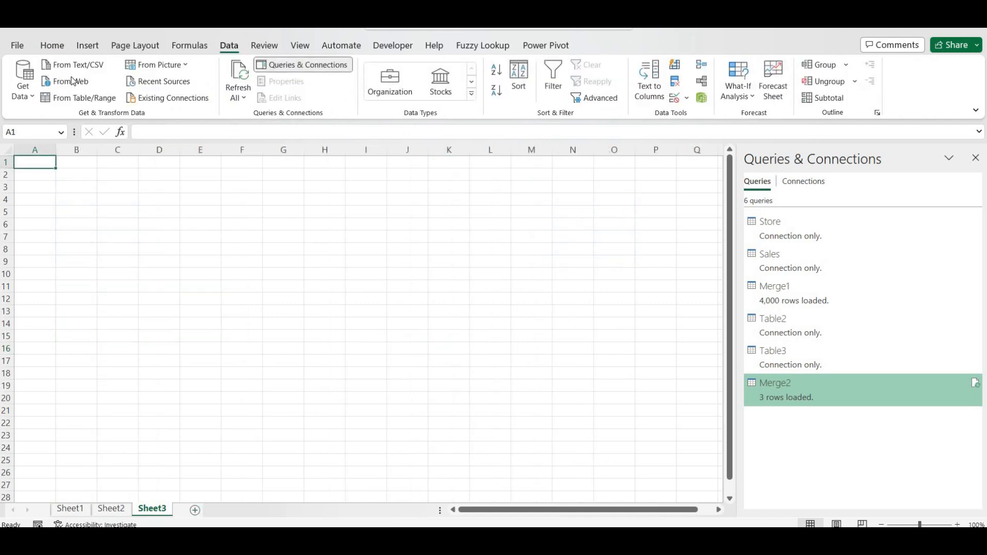
- Switch to File Explorer and examine the SalesTable_Store10, Store11 and Store12 text files in the Sales Data folder
key(alt+Tab)
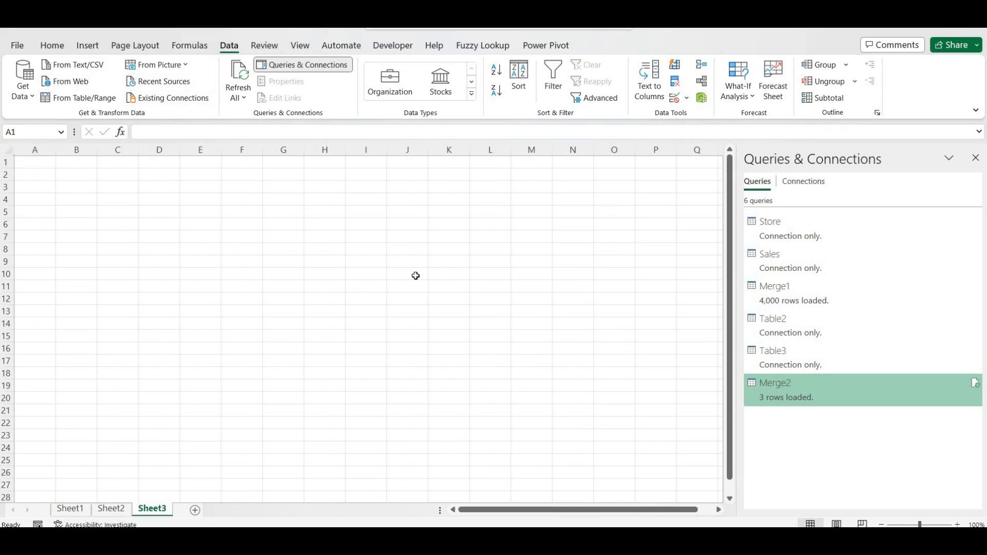
scroll(233, 340, up, 3)
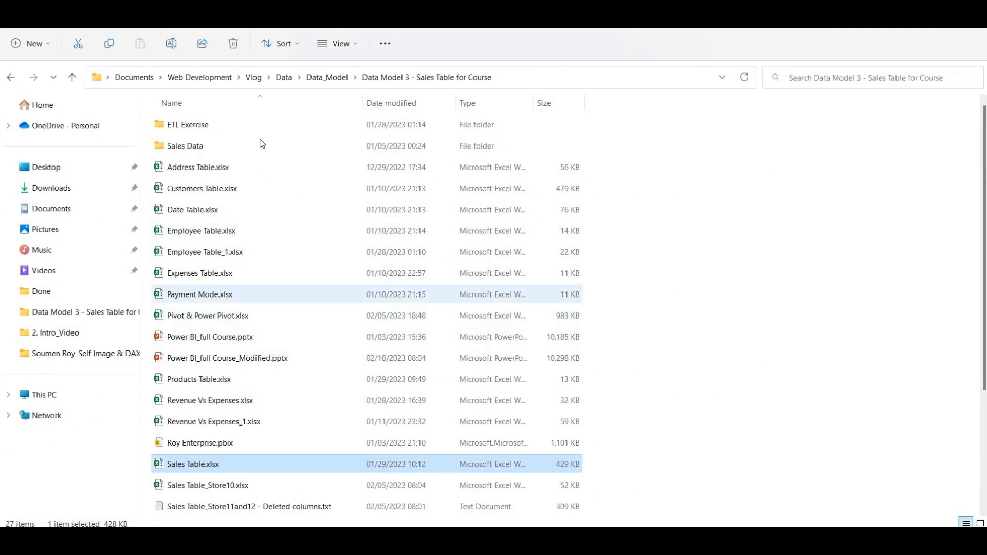
double_click(216, 148)
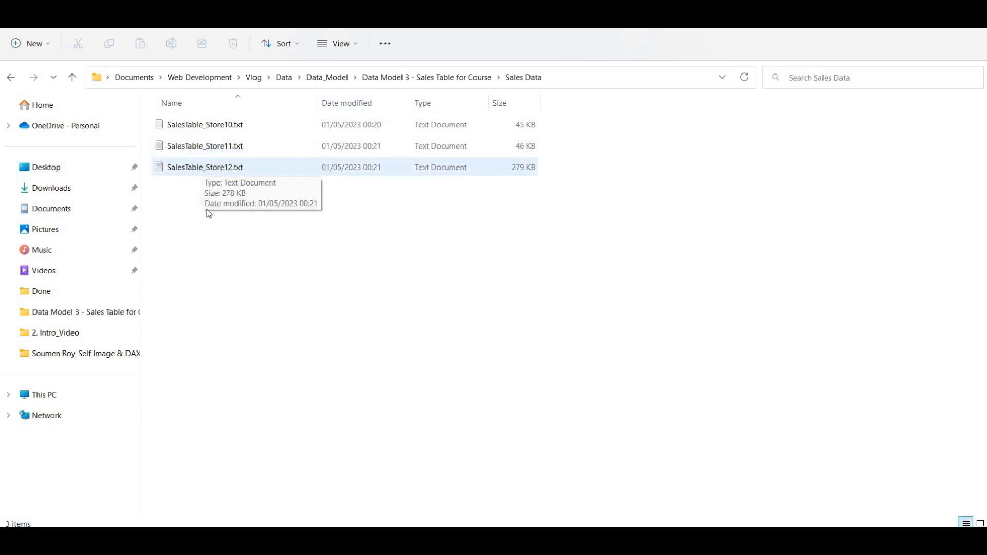
drag(193, 214, 265, 114)
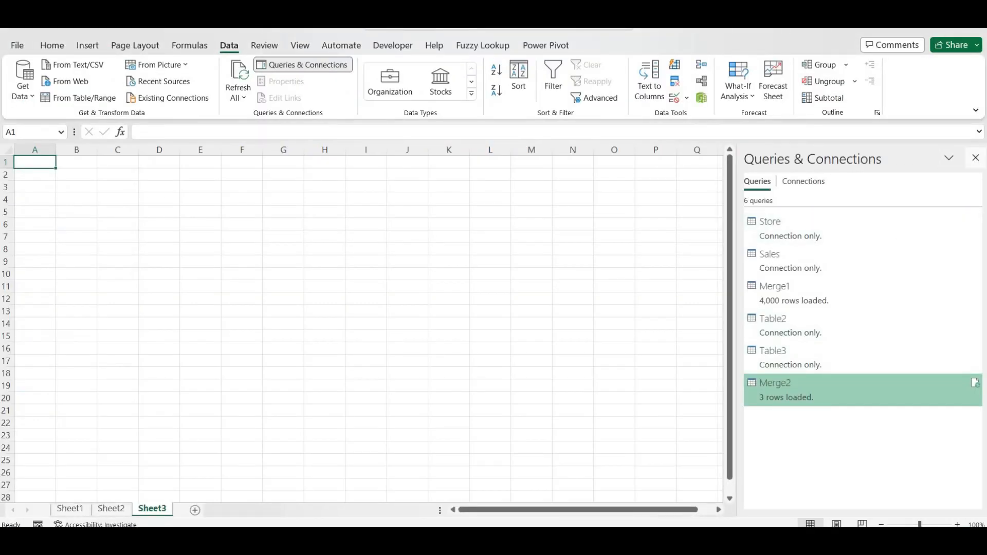
- Close the Queries & Connections pane in Excel and recheck where Sales Data sits within Data Model 3 - Sales Table for Course
click(976, 158)
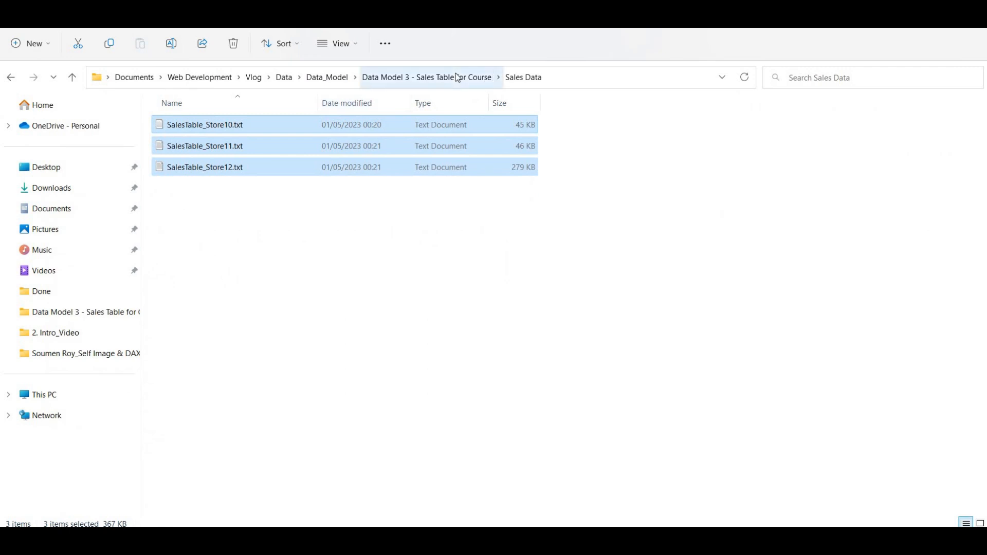
click(453, 77)
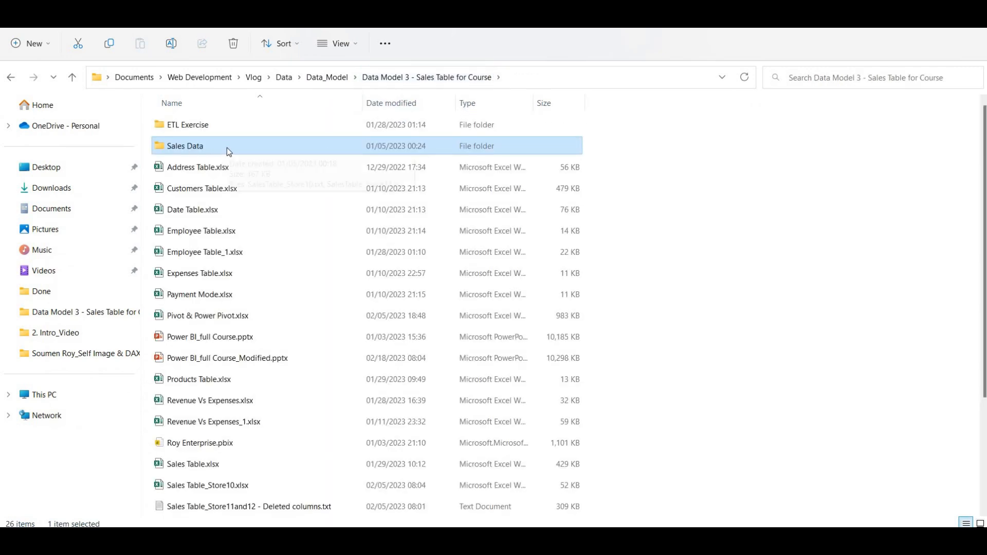
double_click(227, 147)
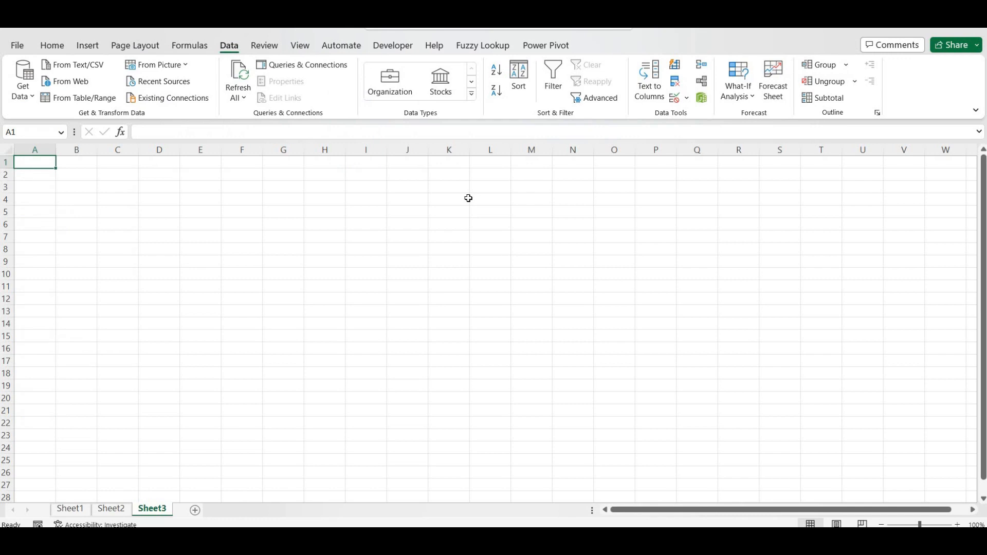
- Import data from the Sales Data folder inside Data_Model > Data Model 3 - Sales Table for Course
click(24, 86)
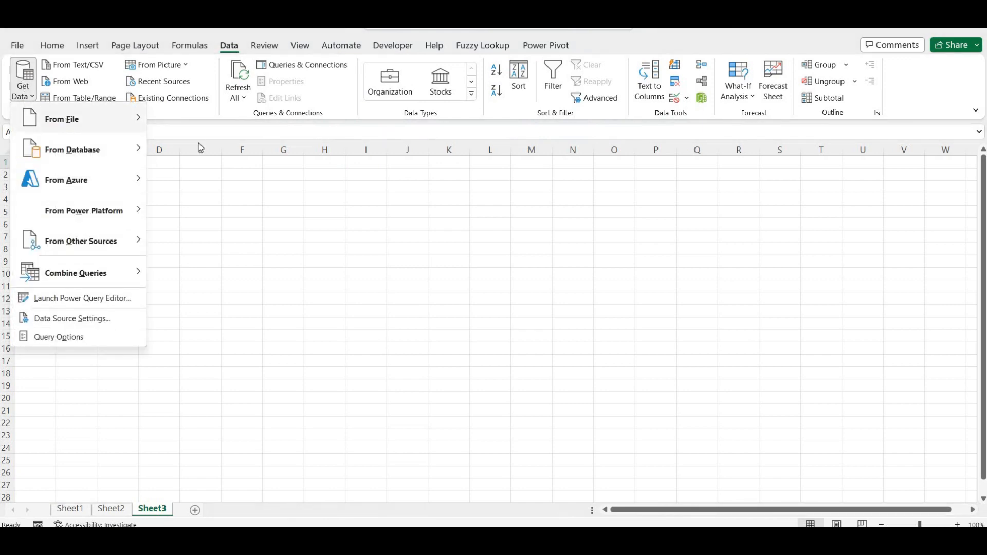
mouse_move(61, 119)
click(201, 275)
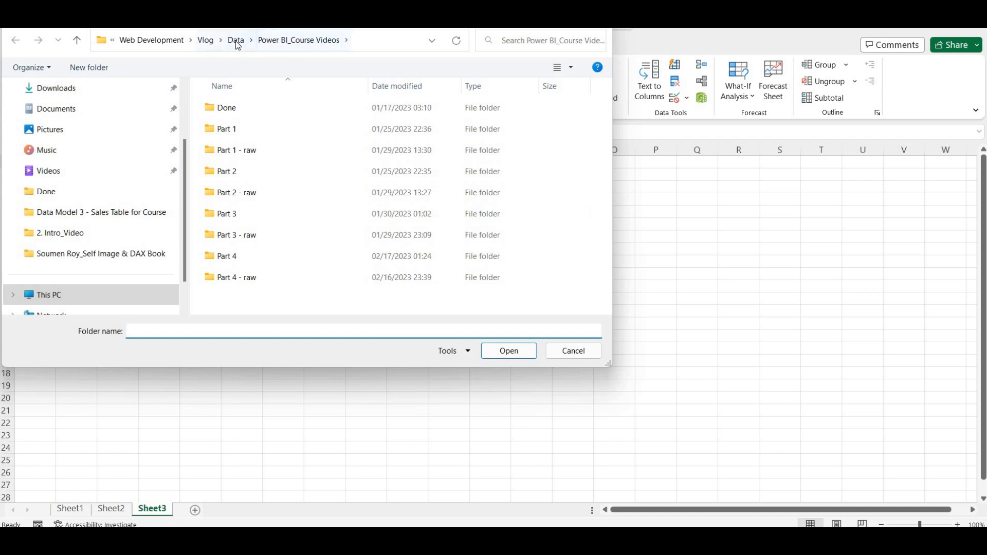
click(235, 40)
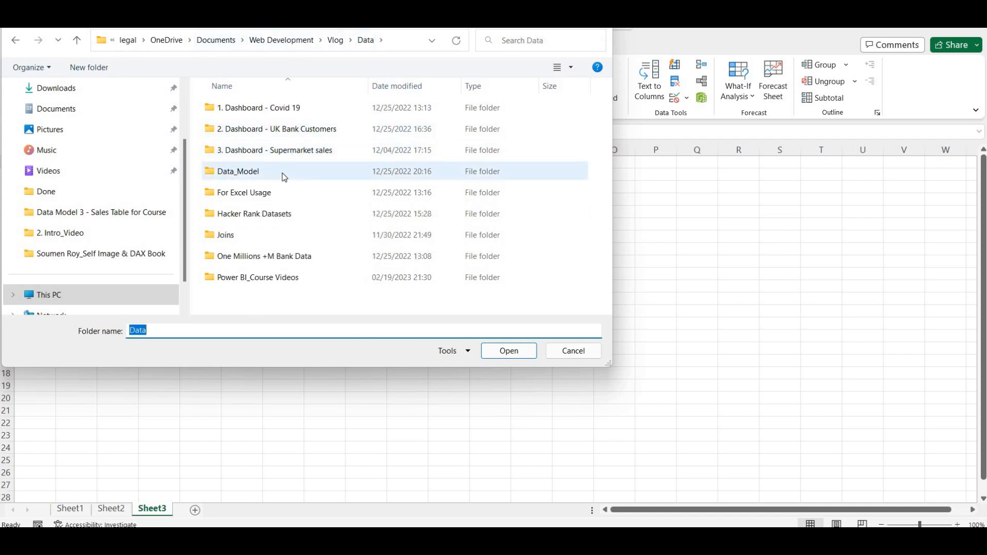
double_click(284, 175)
double_click(292, 171)
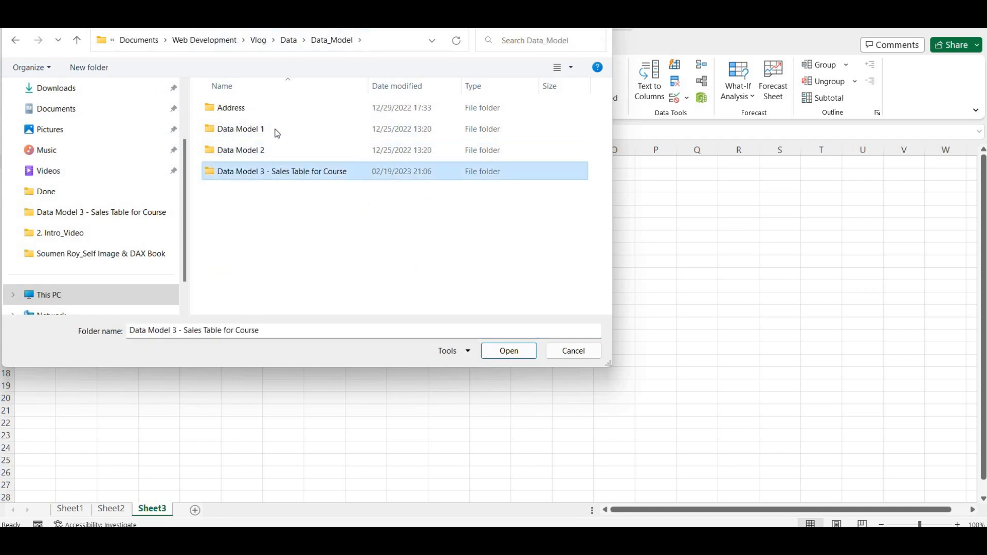
click(277, 134)
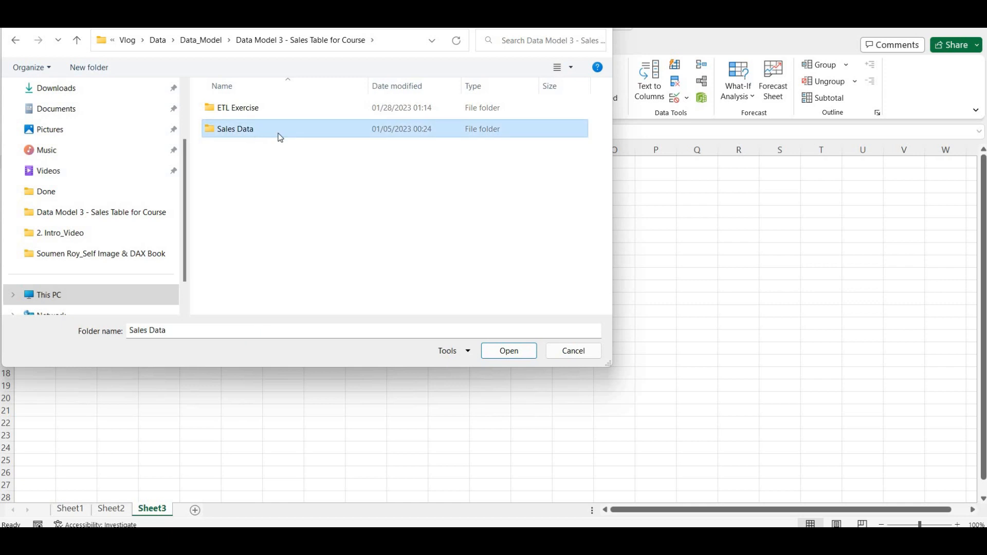
click(513, 352)
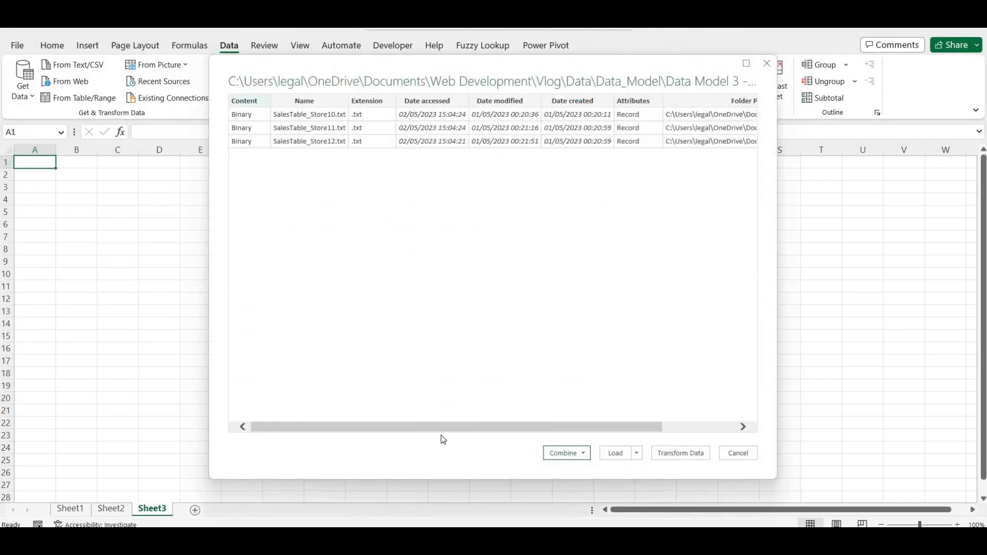
- Review the file list of the Sales Data folder, then combine and transform the SalesTable text files
drag(571, 431, 649, 431)
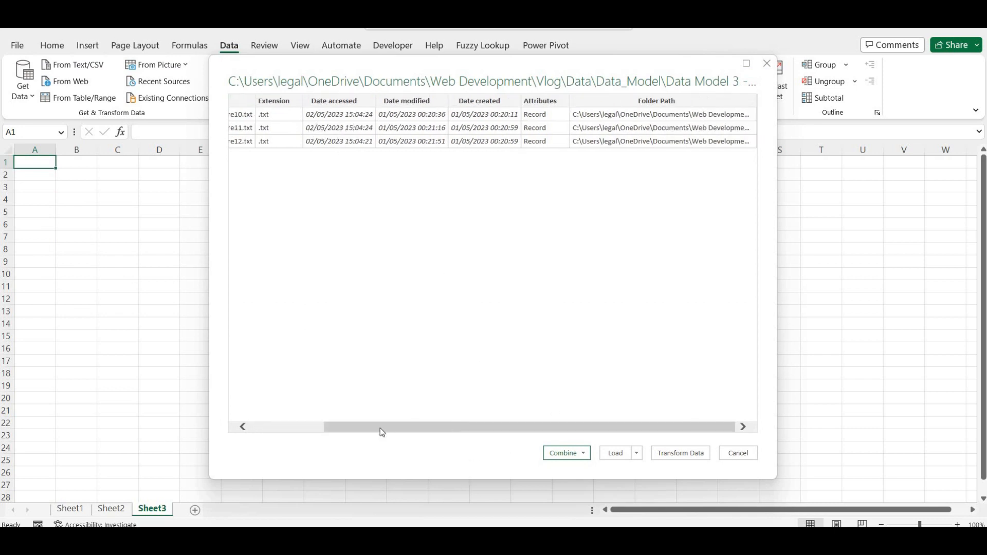
drag(383, 432, 308, 432)
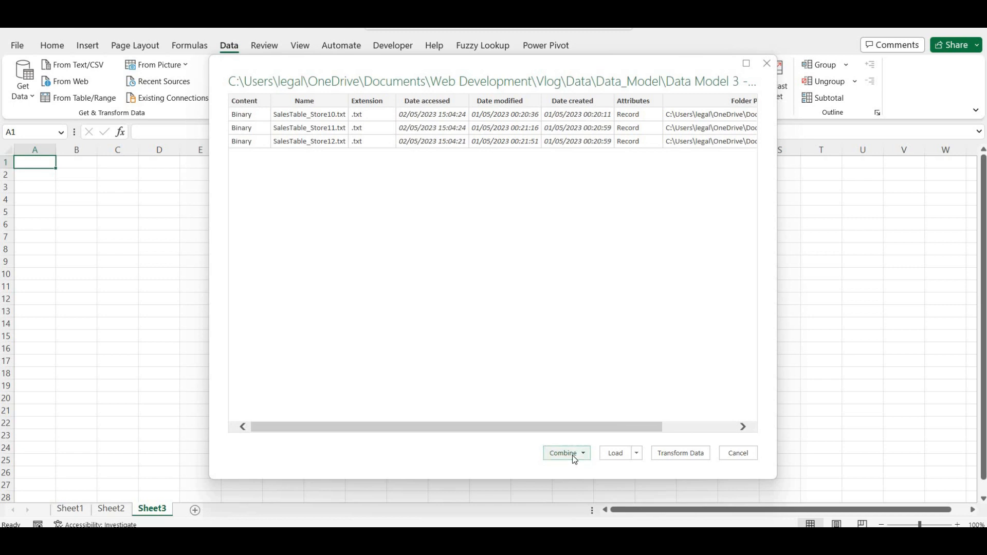
drag(542, 432, 584, 460)
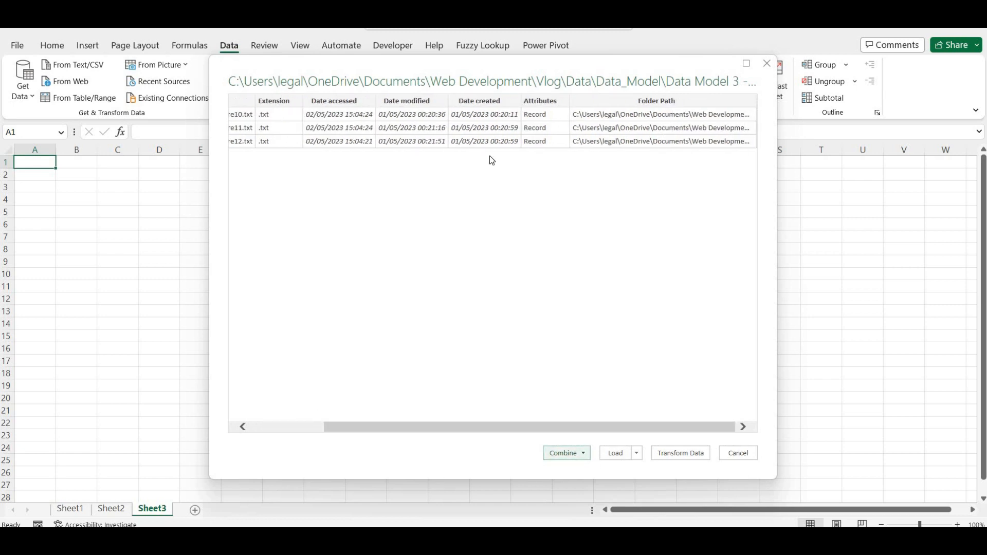
click(579, 456)
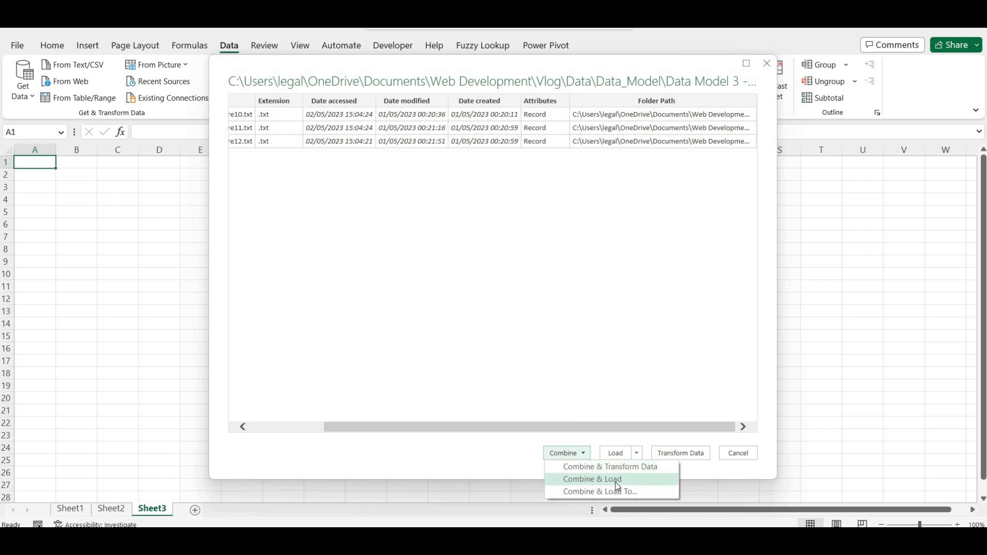
click(590, 470)
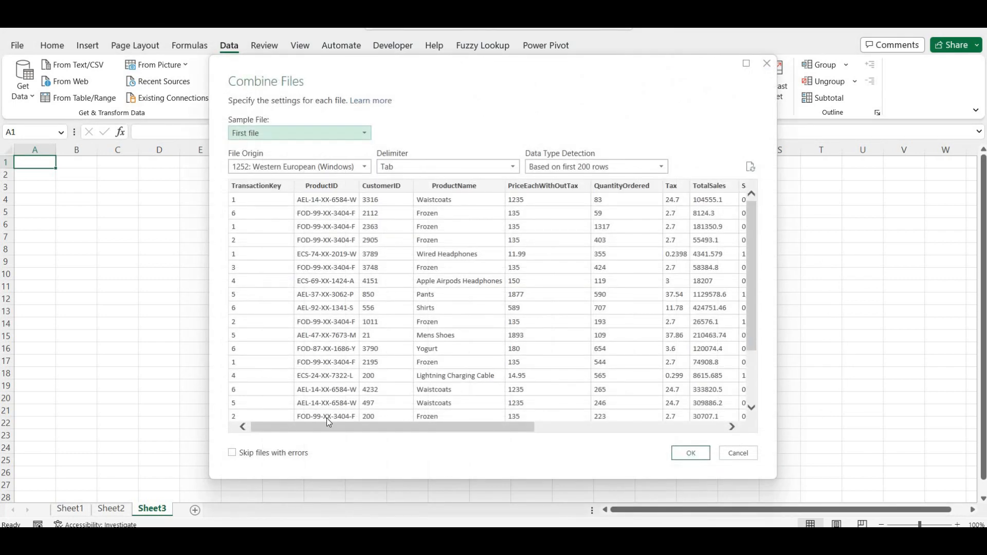
- Preview SalesTable_Store10.txt and SalesTable_Store11.txt as sample files, checking their columns across to Employee Id
mouse_move(337, 428)
mouse_down()
mouse_move(434, 437)
mouse_move(325, 432)
mouse_up()
click(252, 134)
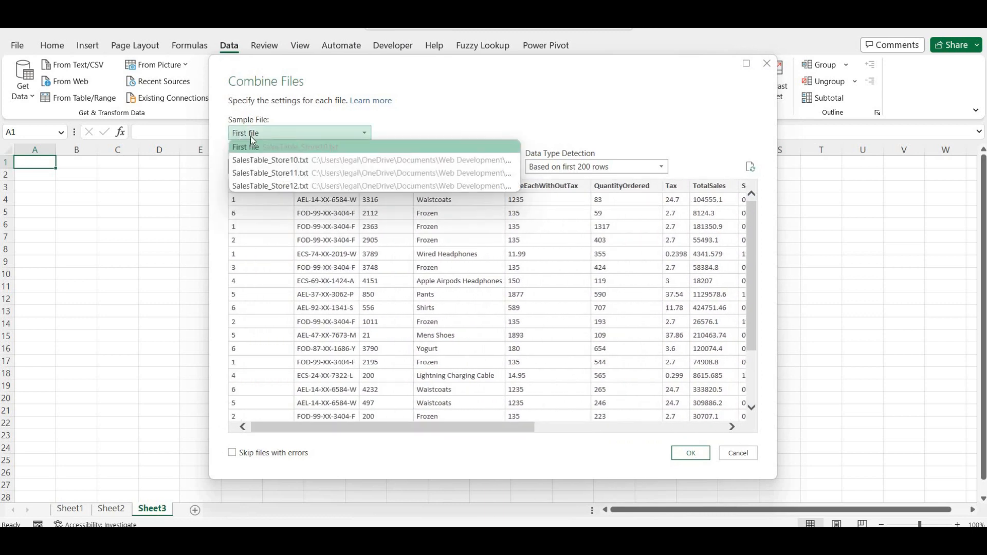
click(288, 162)
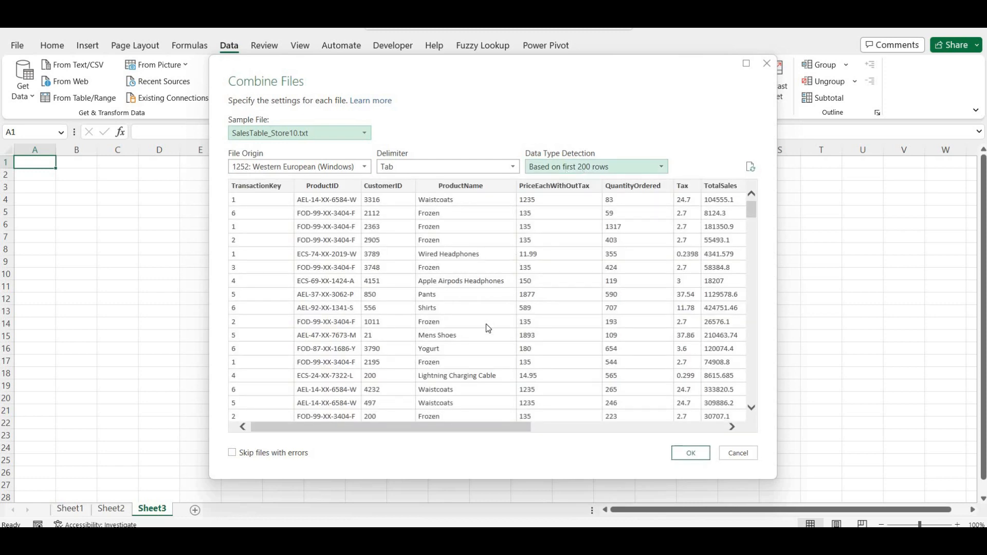
drag(464, 427, 456, 446)
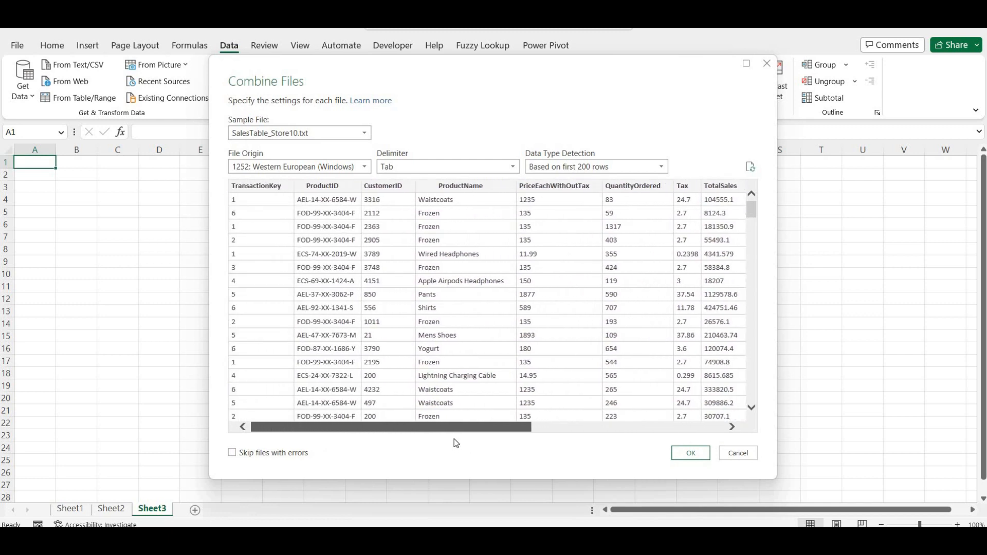
click(295, 135)
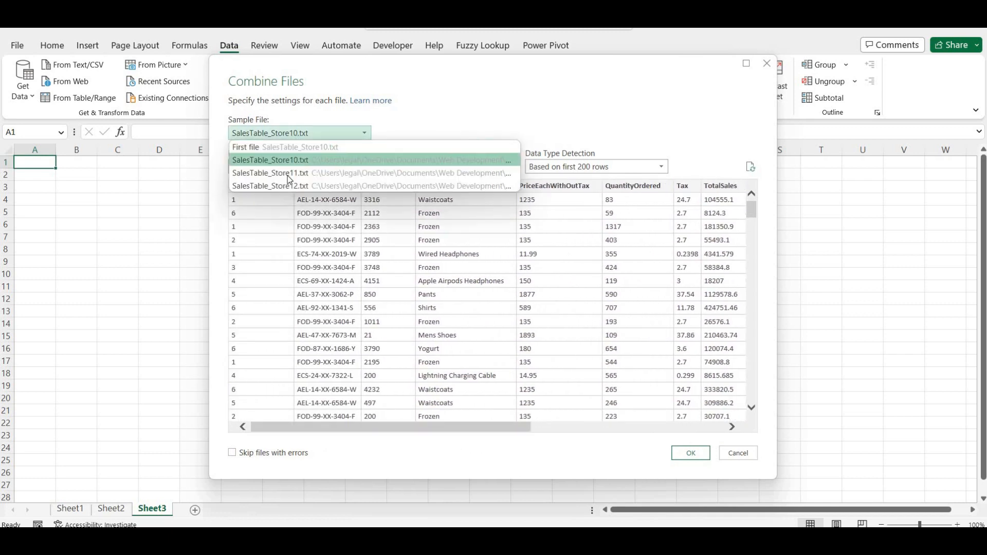
click(289, 174)
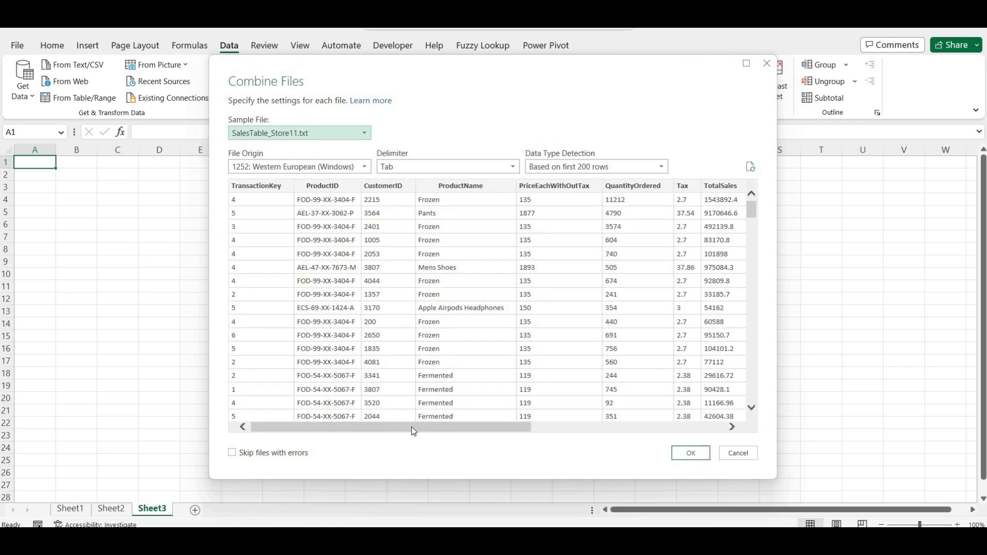
drag(411, 427, 631, 474)
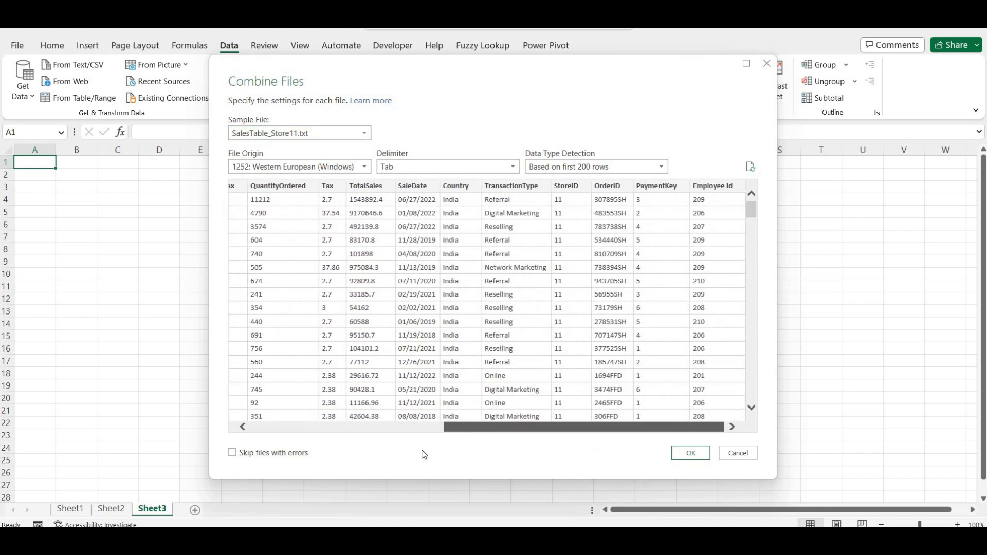
drag(424, 455, 360, 257)
- Choose SalesTable_Store12.txt as the sample file and confirm combining the files
click(335, 135)
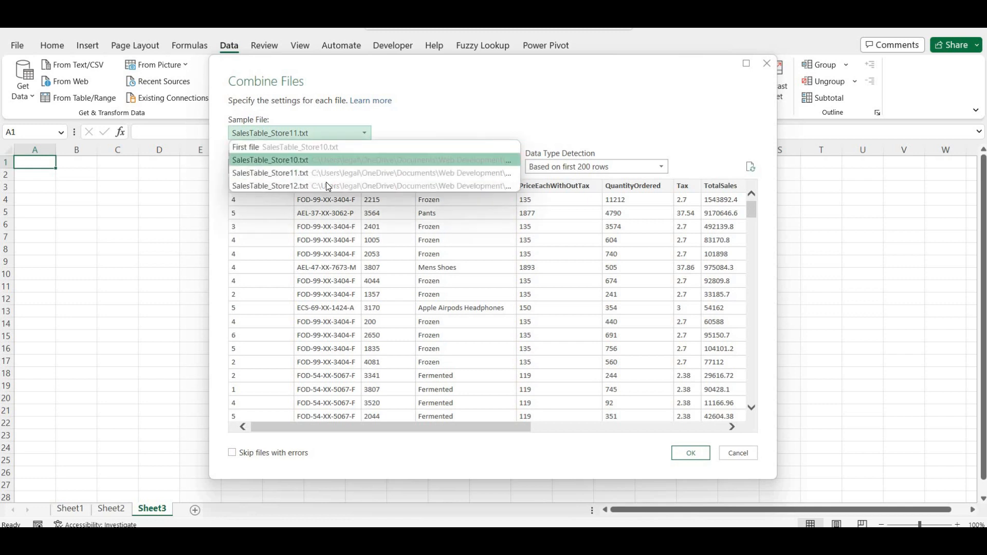
click(326, 184)
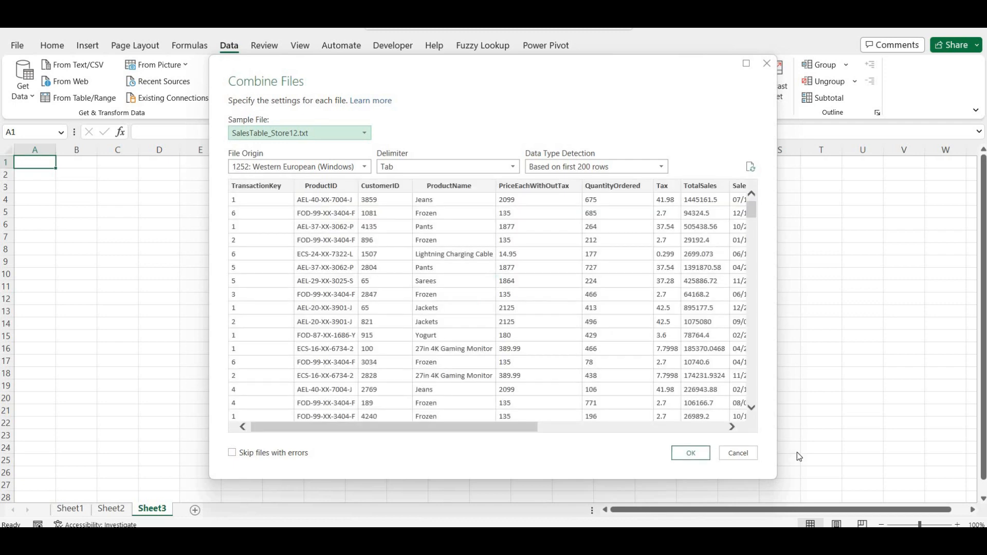
click(690, 453)
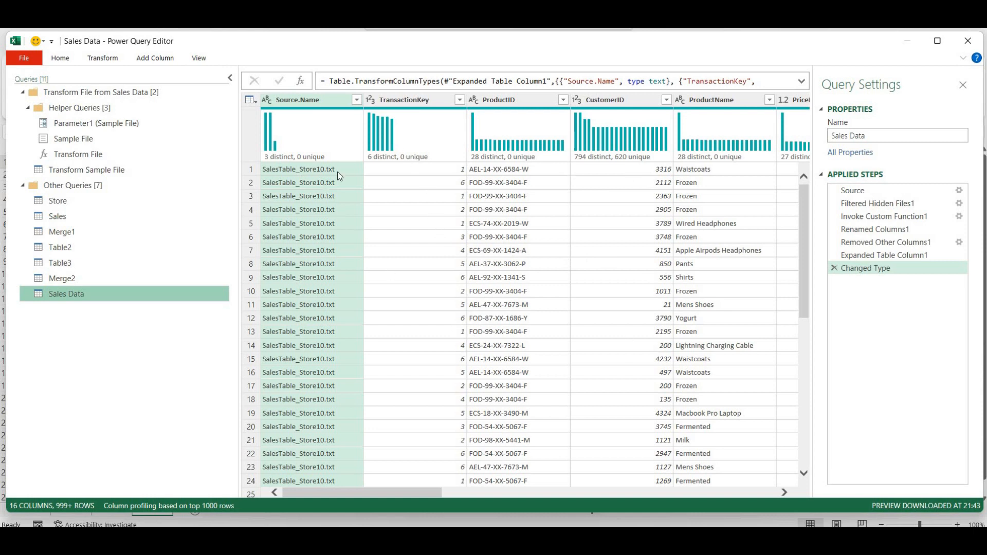
- Check which source files the Source.Name column lists and review the combined query's columns across to Employee Id
click(357, 100)
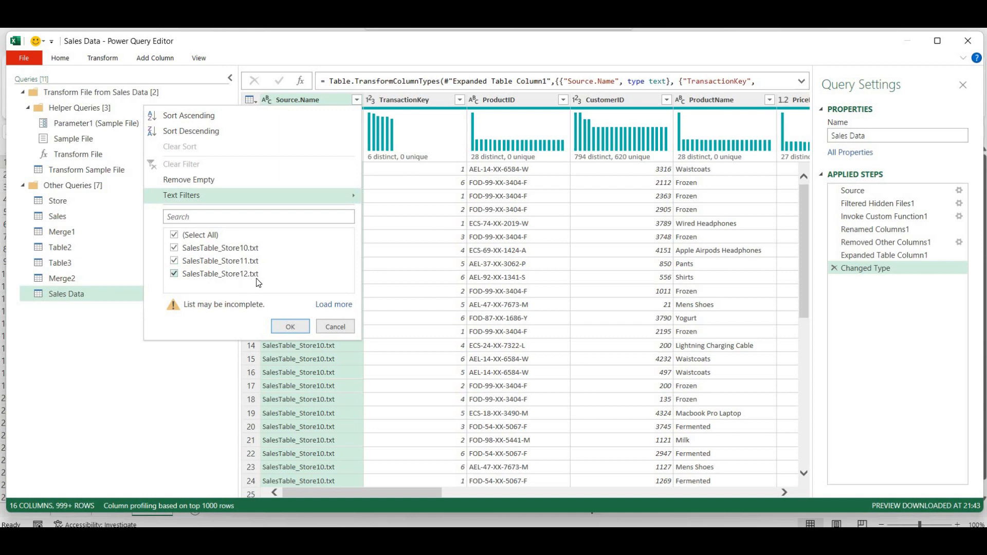
click(402, 195)
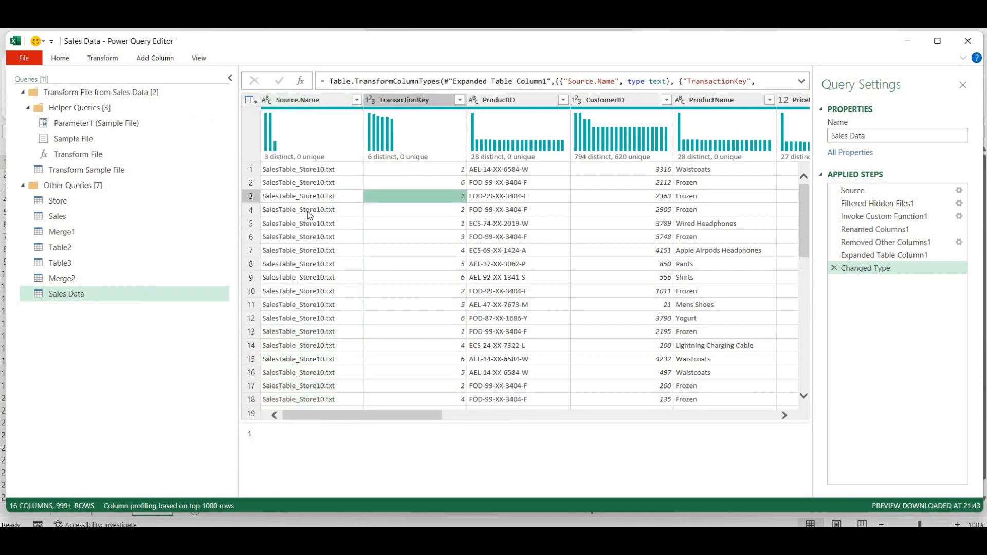
drag(378, 416, 386, 420)
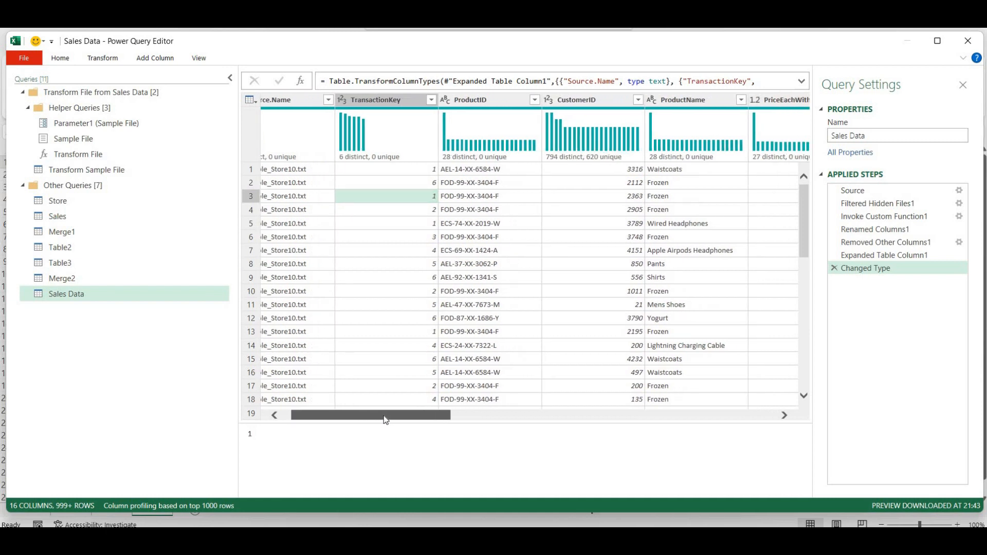
drag(386, 420, 771, 427)
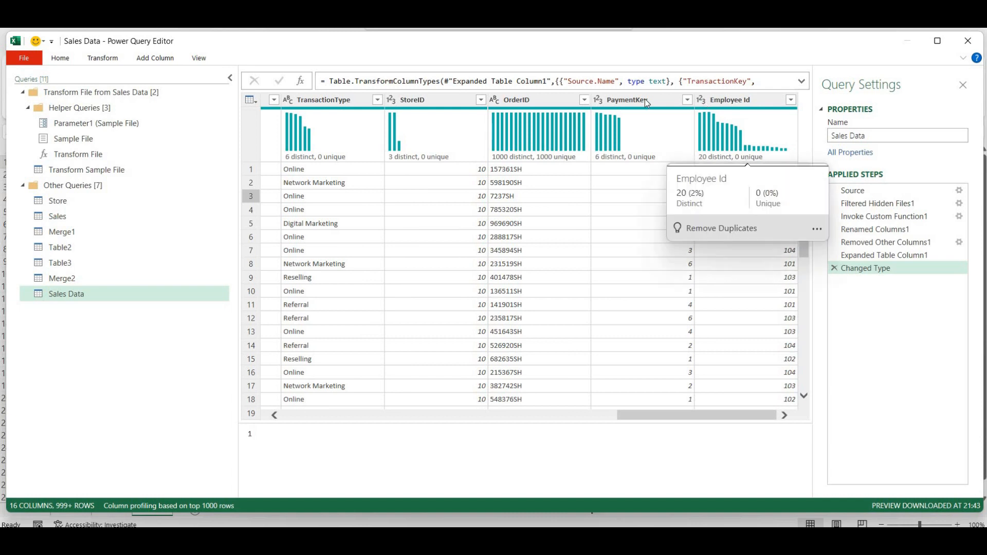
drag(638, 415, 607, 422)
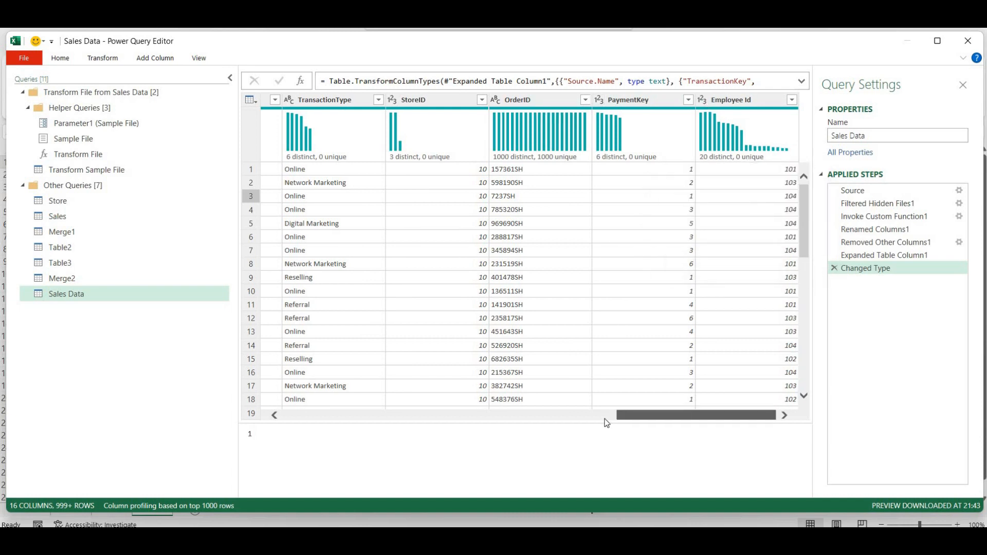
- Set the StoreID column's data type to Text, replacing the current type conversion
drag(536, 203, 532, 194)
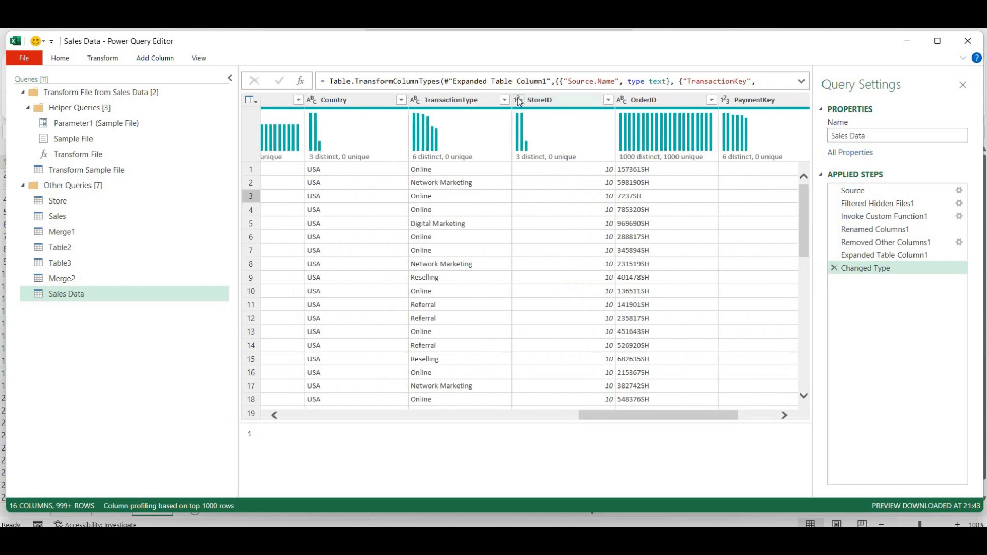
click(519, 100)
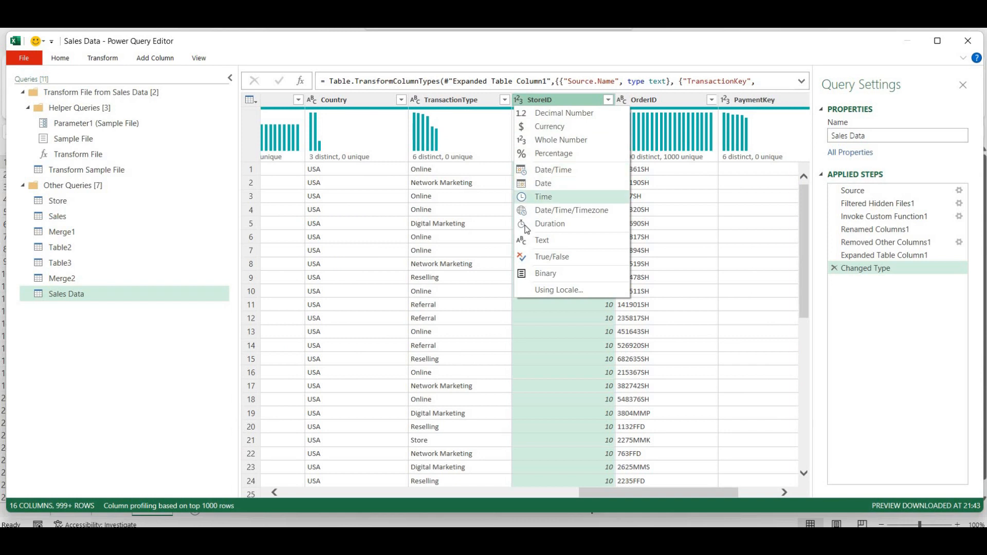
click(540, 240)
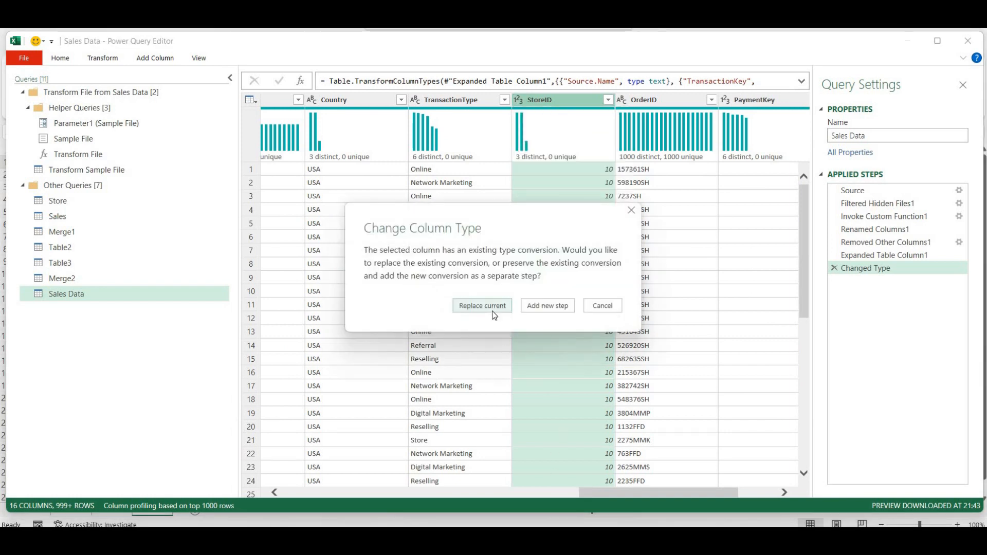
click(492, 309)
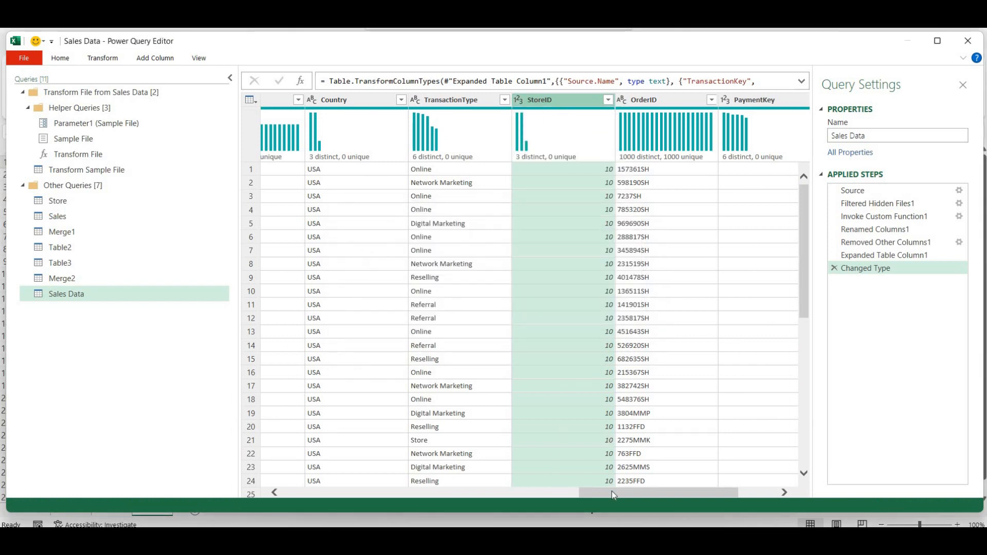
- Try converting the SaleDate column to the Date type, replacing the current conversion
drag(580, 492, 476, 493)
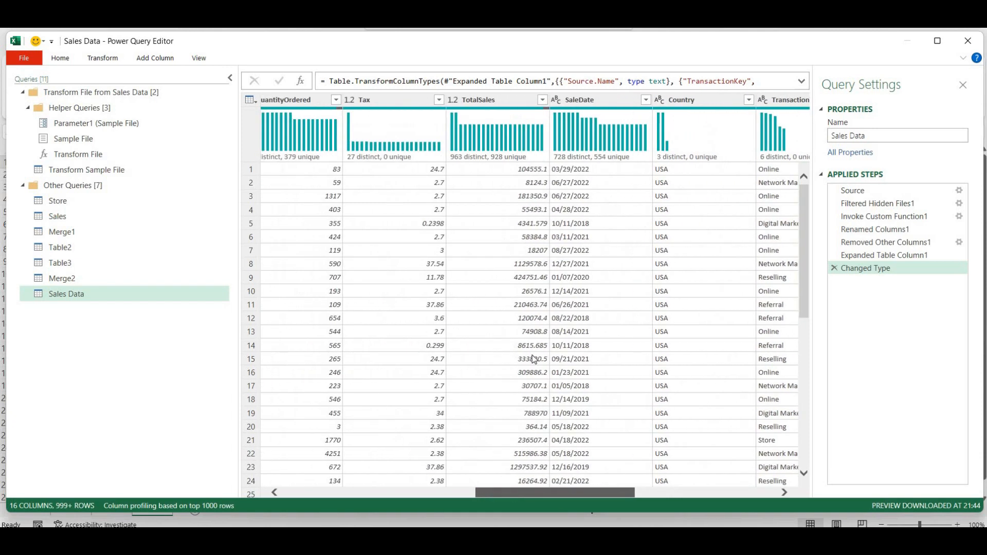
click(563, 101)
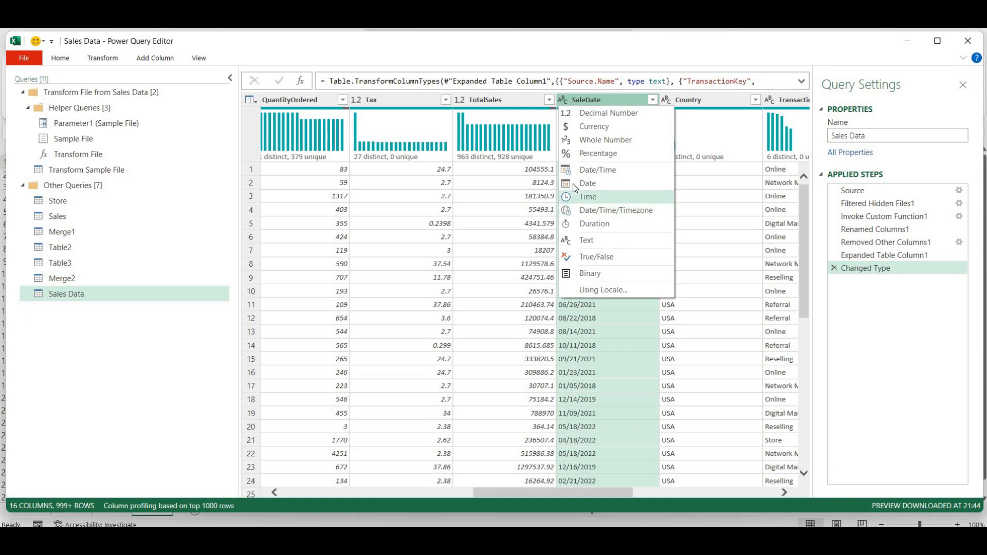
click(573, 184)
click(491, 306)
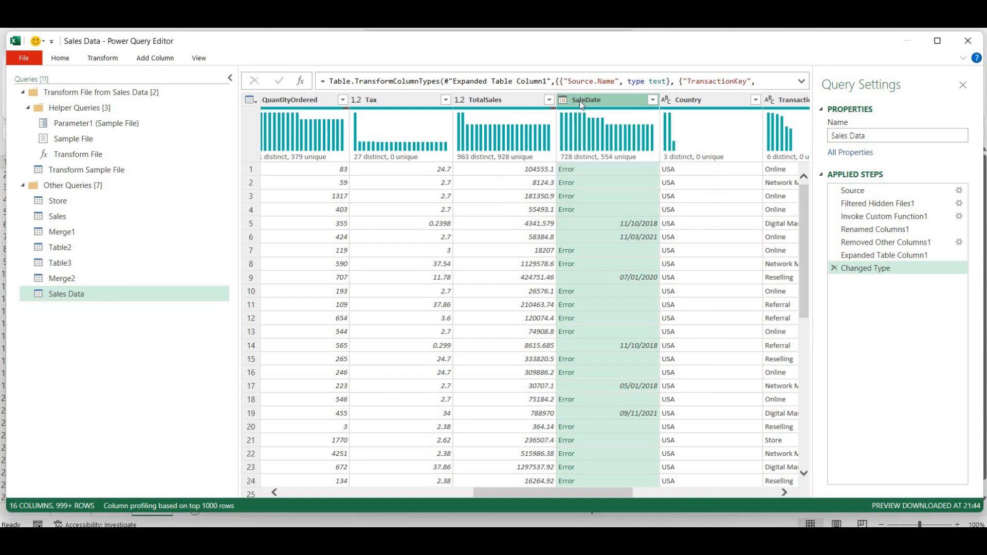
- Return the SaleDate column to the Text type, replacing the Date conversion
click(564, 100)
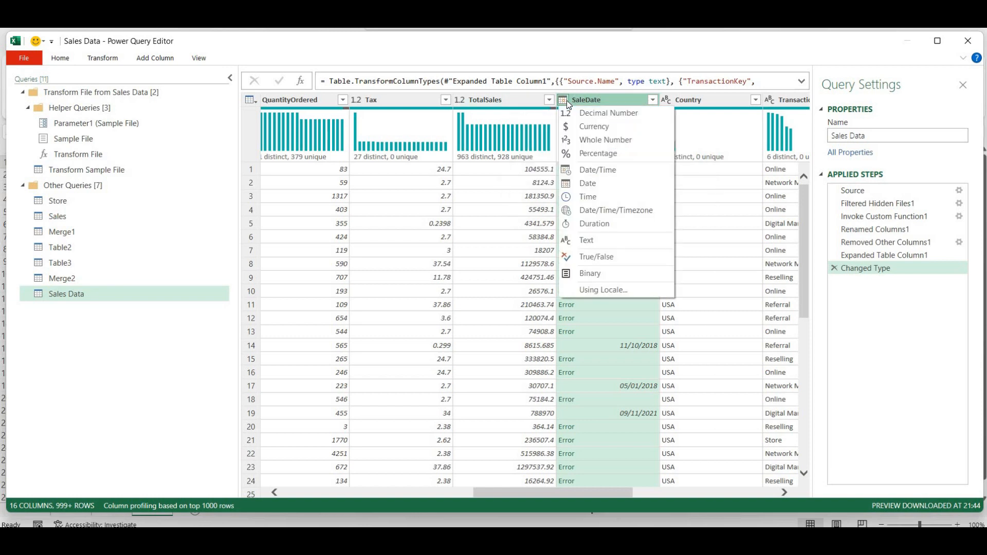
click(566, 242)
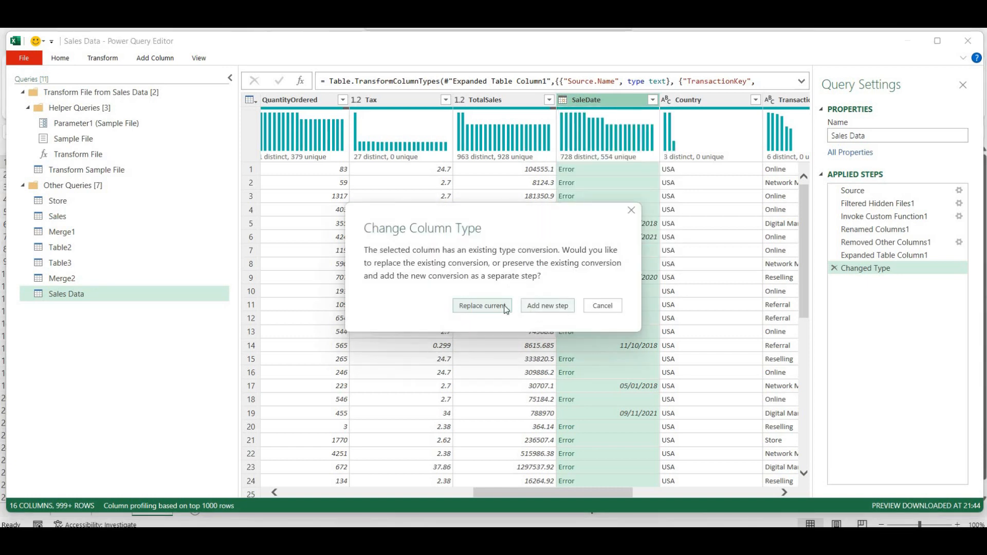
click(470, 309)
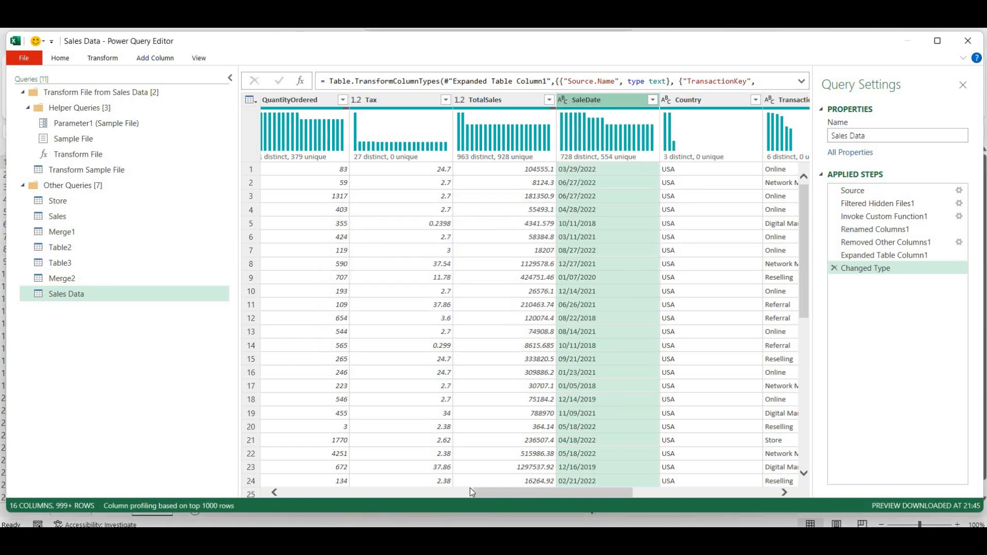
- Review the remaining Sales Data columns back to Source.Name, then close and load the query into the workbook
scroll(470, 490, left, 5)
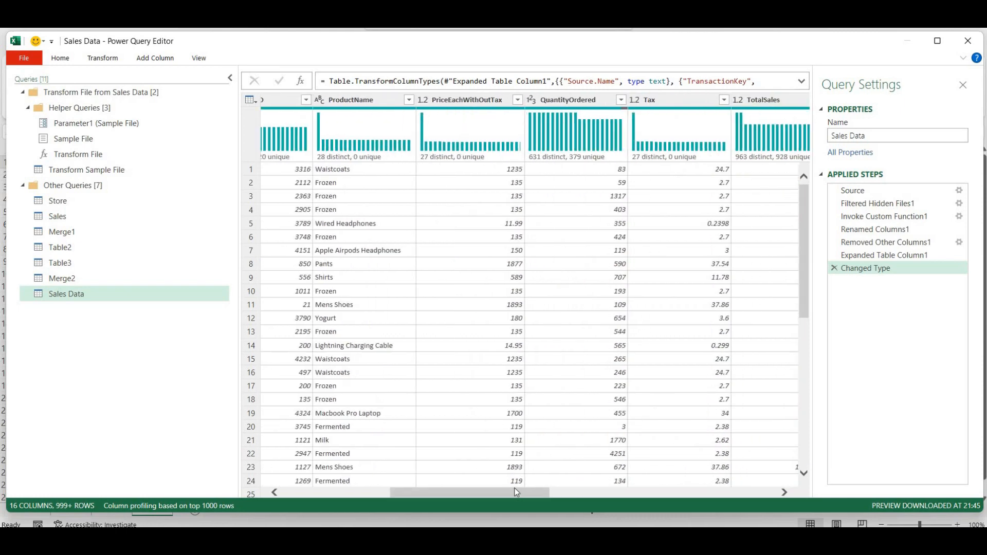
scroll(456, 492, left, 5)
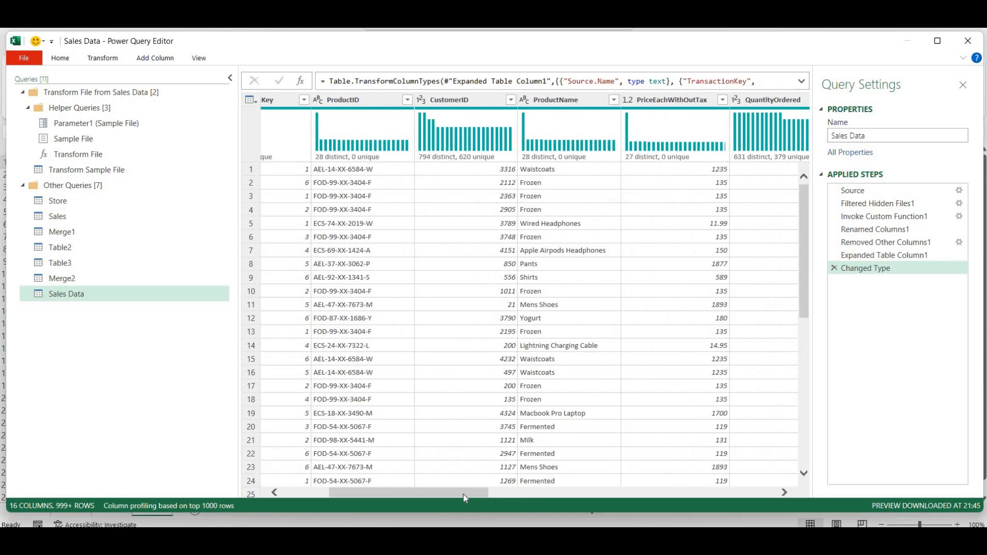
scroll(393, 494, left, 3)
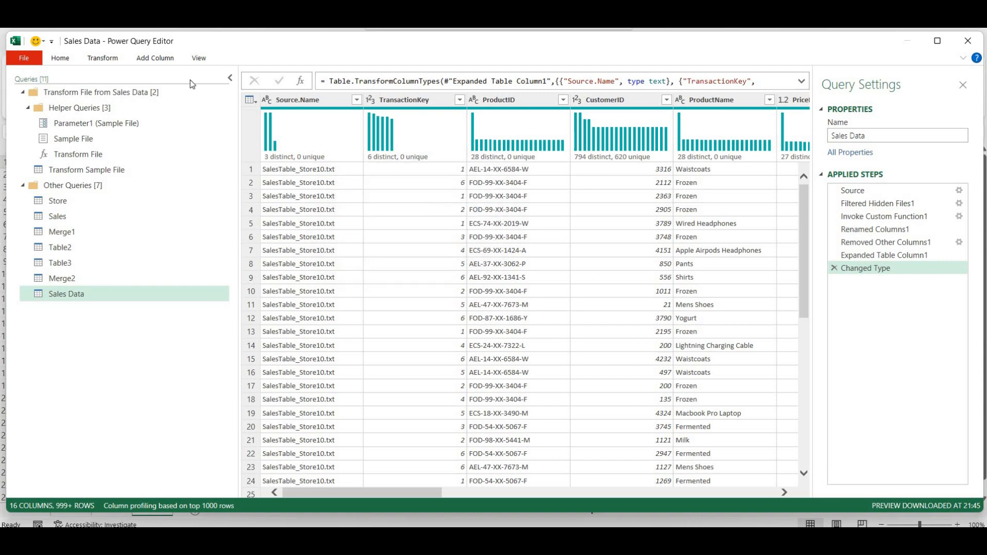
click(60, 59)
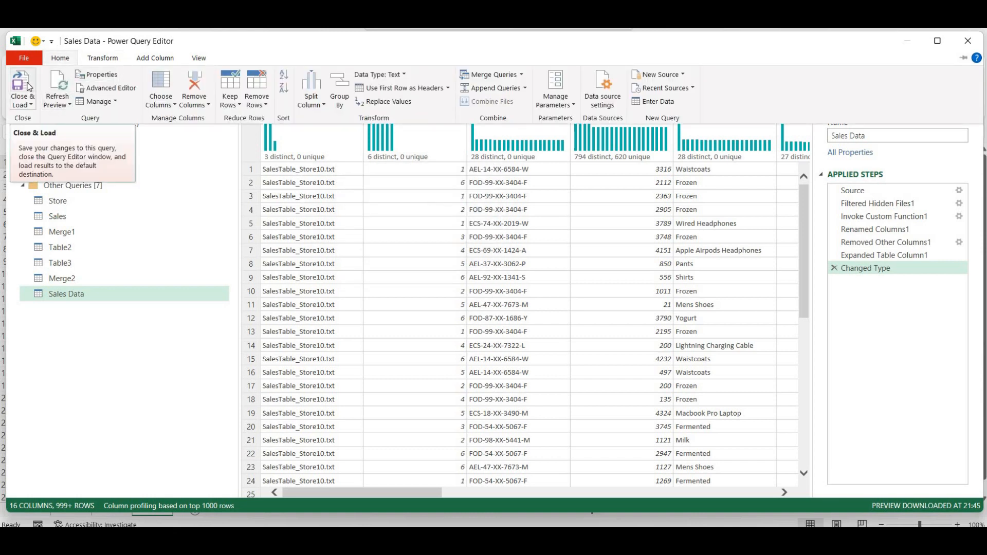
click(29, 87)
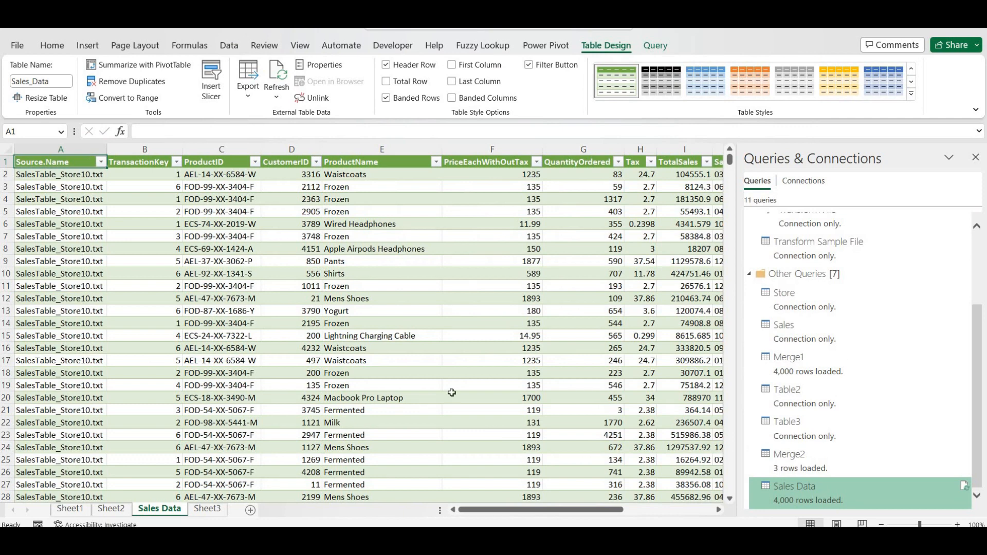
- Check the source files listed in the loaded table's Source.Name filter, close the Queries & Connections pane and review the rows
click(100, 162)
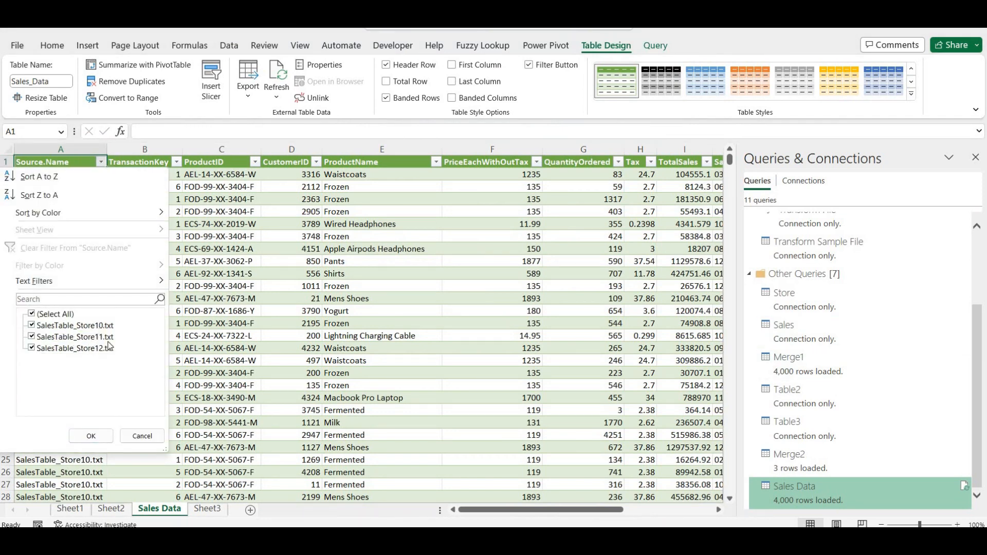
key(Escape)
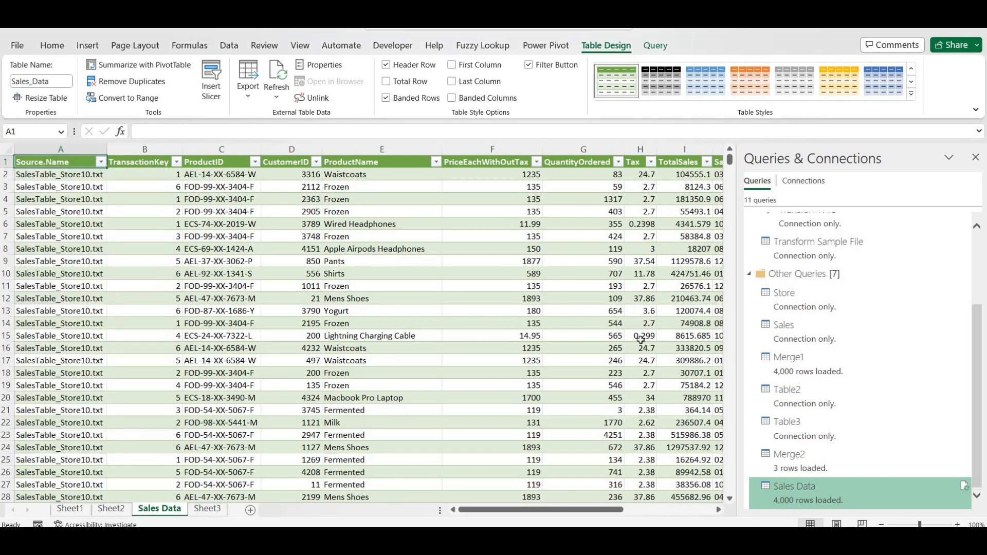
click(976, 158)
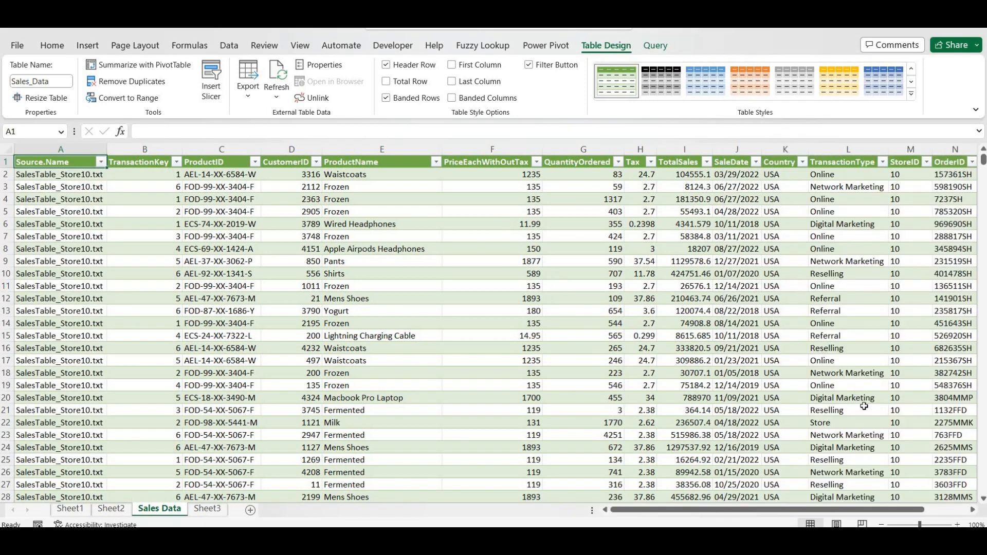
scroll(790, 342, down, 3)
scroll(790, 342, down, 4)
scroll(792, 334, up, 7)
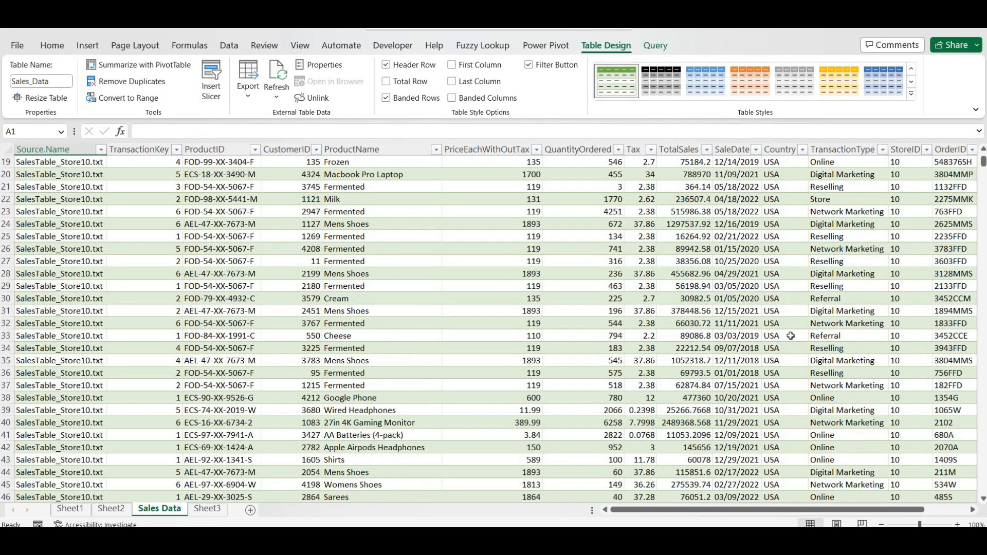